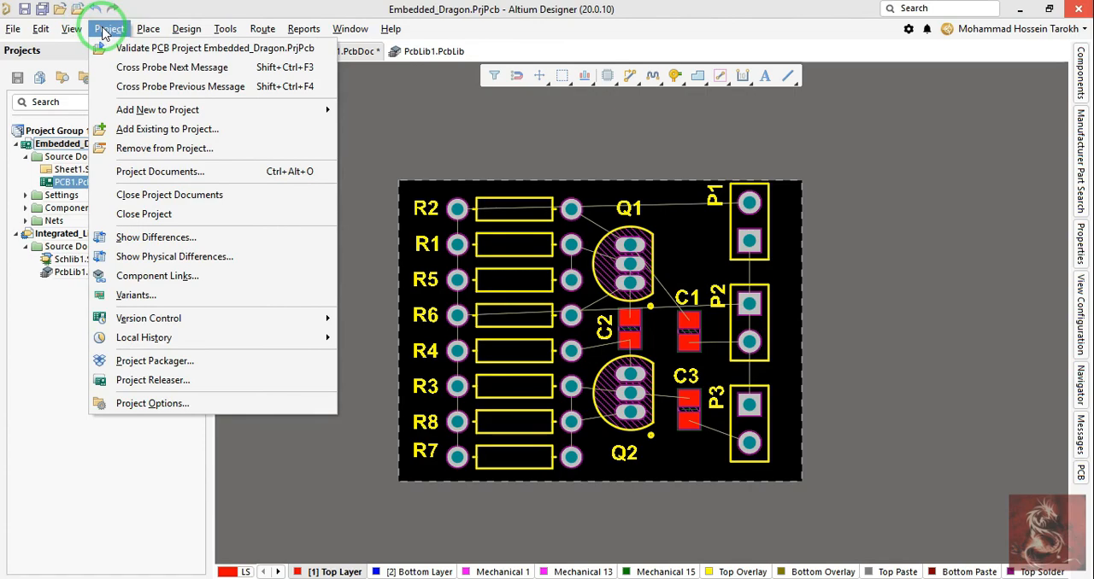
Step: Examine R2's through-hole pads and the net names on the surrounding component pads in the 2D layout
mouse_move(145, 29)
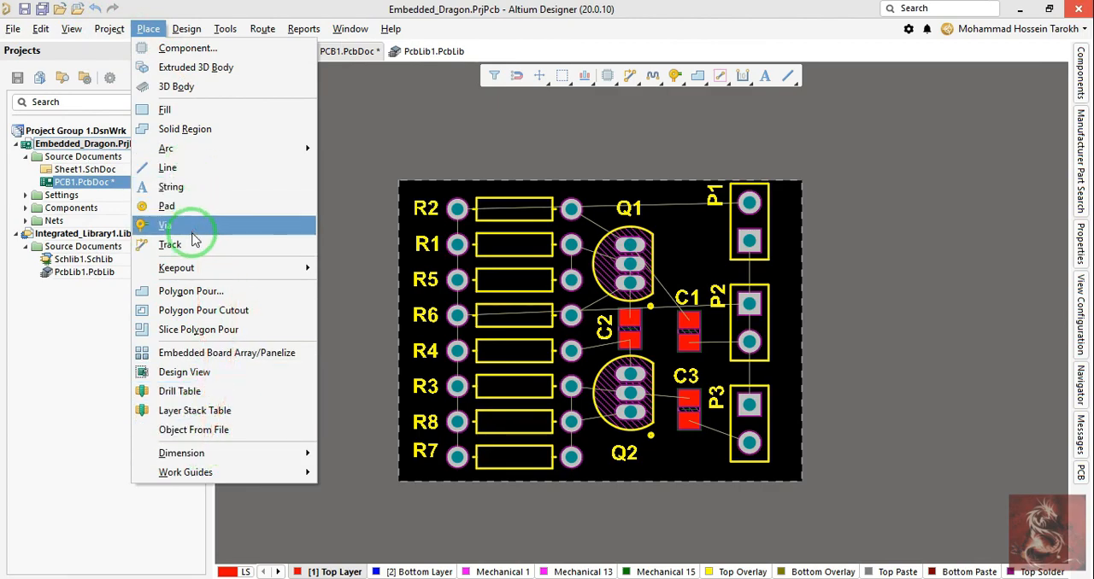
click(216, 206)
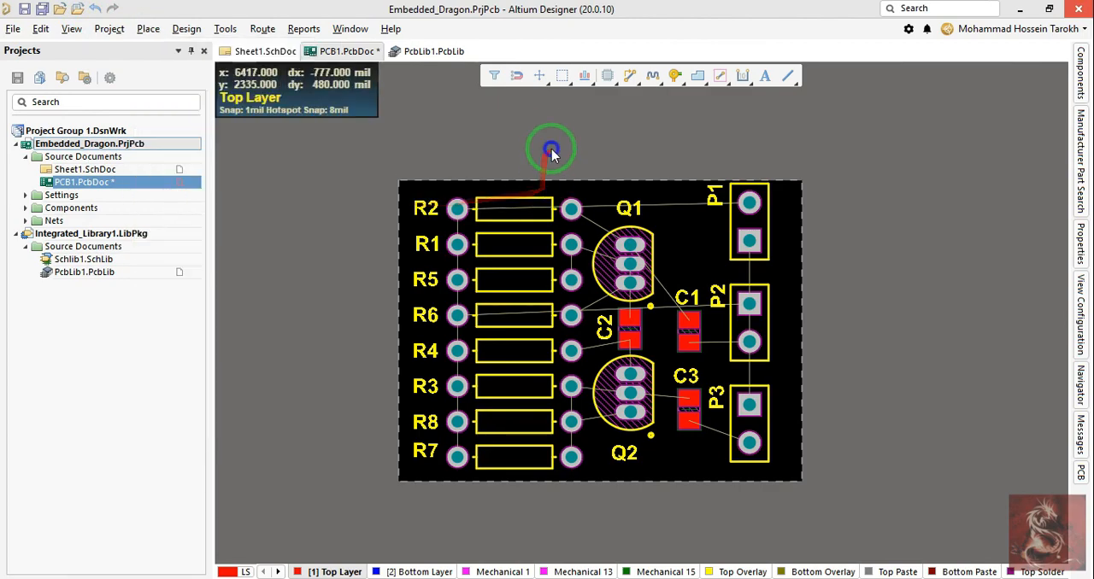
scroll(551, 151, down, 1)
click(458, 194)
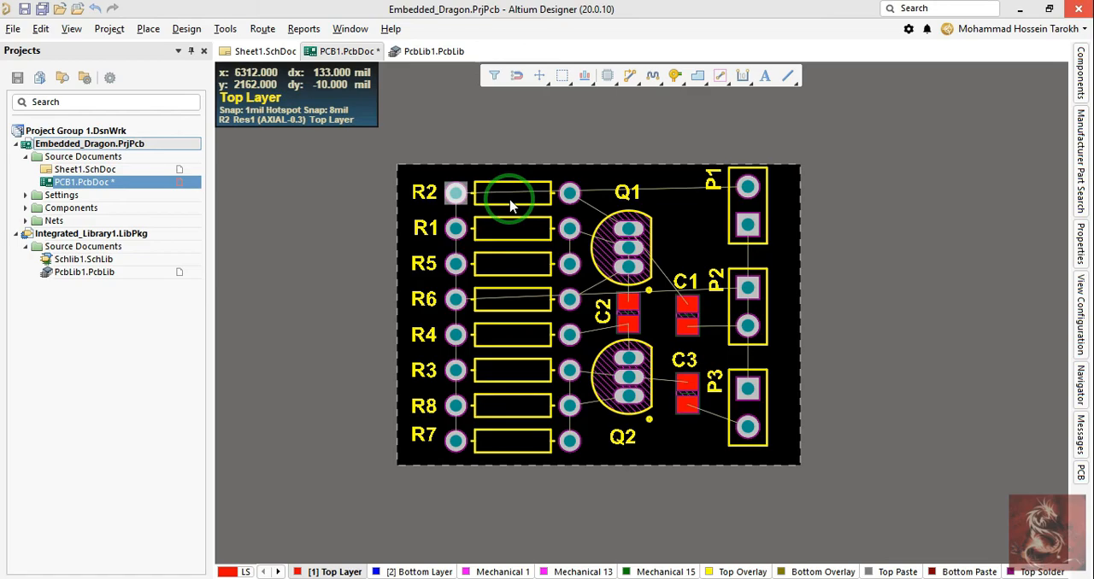
ctrl+scroll(659, 222, up, 5)
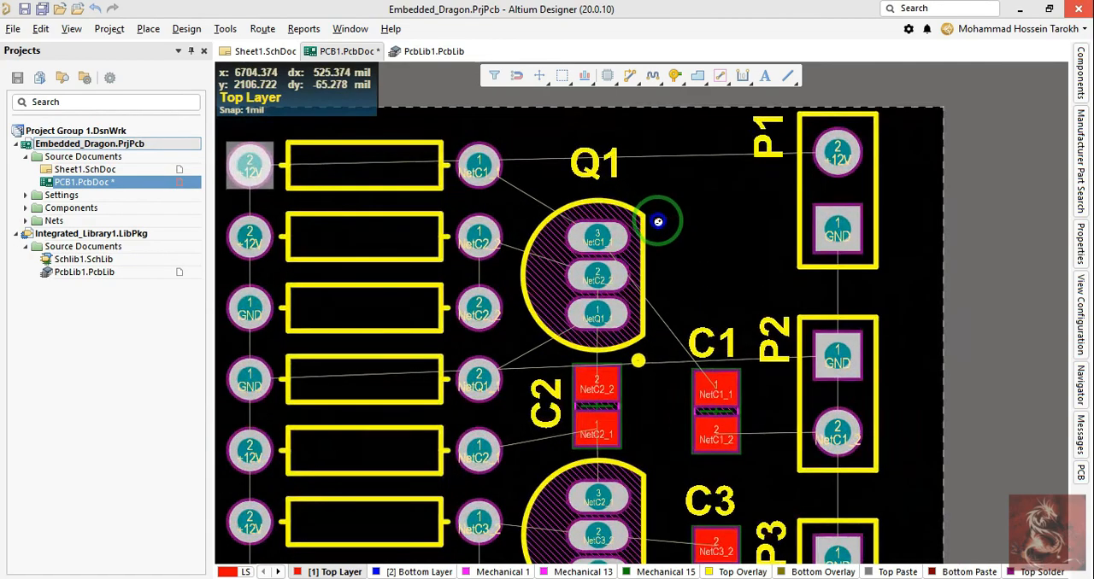
ctrl+scroll(659, 221, down, 1)
right_drag(645, 257, 702, 256)
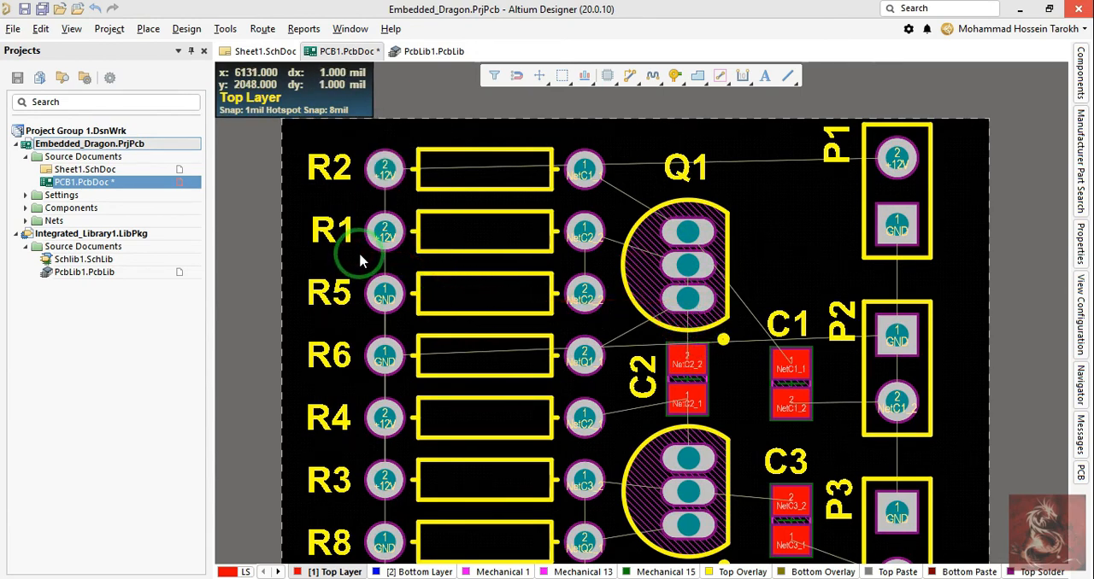
Step: View the board in 3D and flip it over and back to inspect R2's plated through-hole pads on both sides
key(3)
ctrl+scroll(495, 196, up, 5)
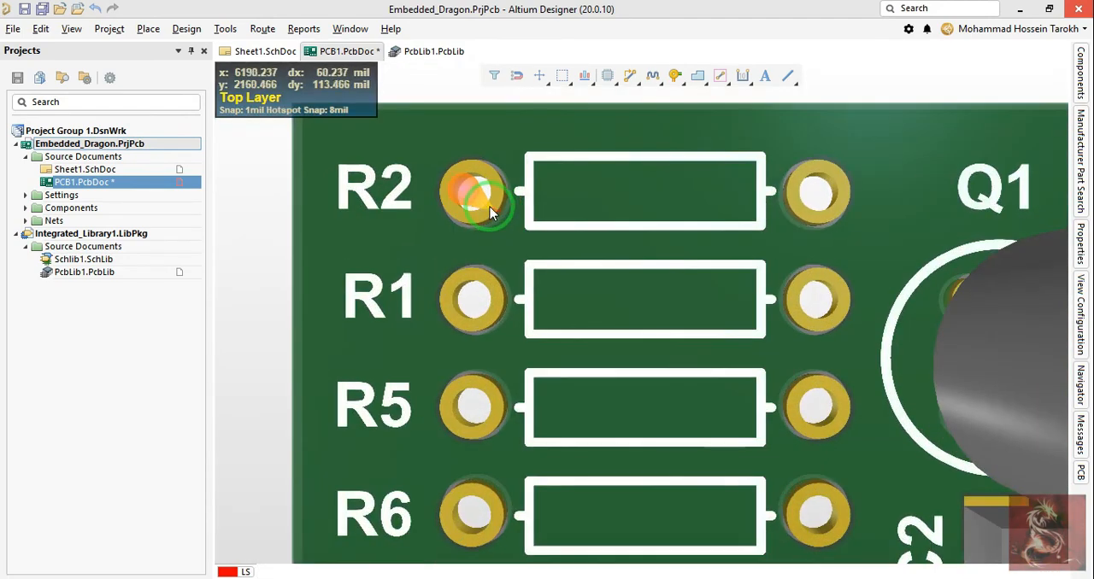
key(ctrl+f)
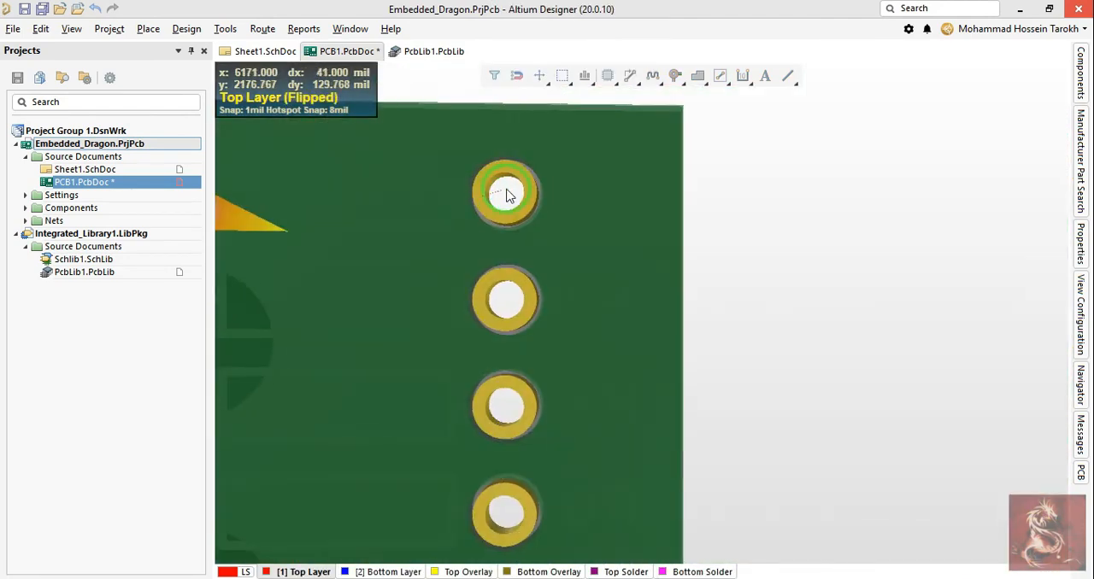
key(ctrl+f)
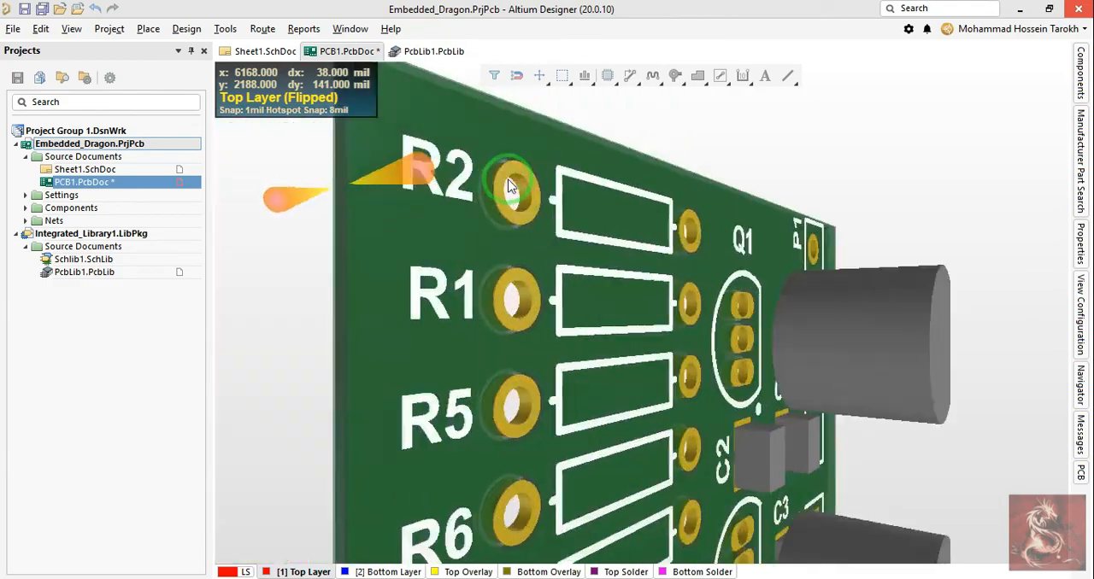
right_drag(572, 256, 432, 247)
ctrl+scroll(434, 246, down, 2)
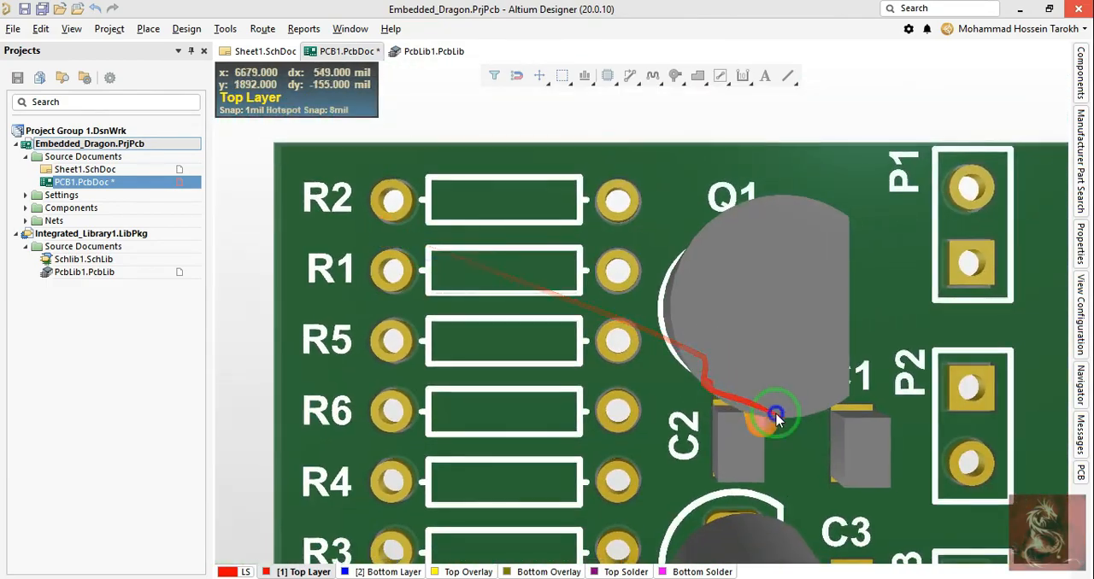
Step: Return to the 2D layout and examine the surface-mount pads of capacitors C1 and C2
right_drag(777, 412, 631, 362)
key(2)
ctrl+scroll(777, 372, up, 6)
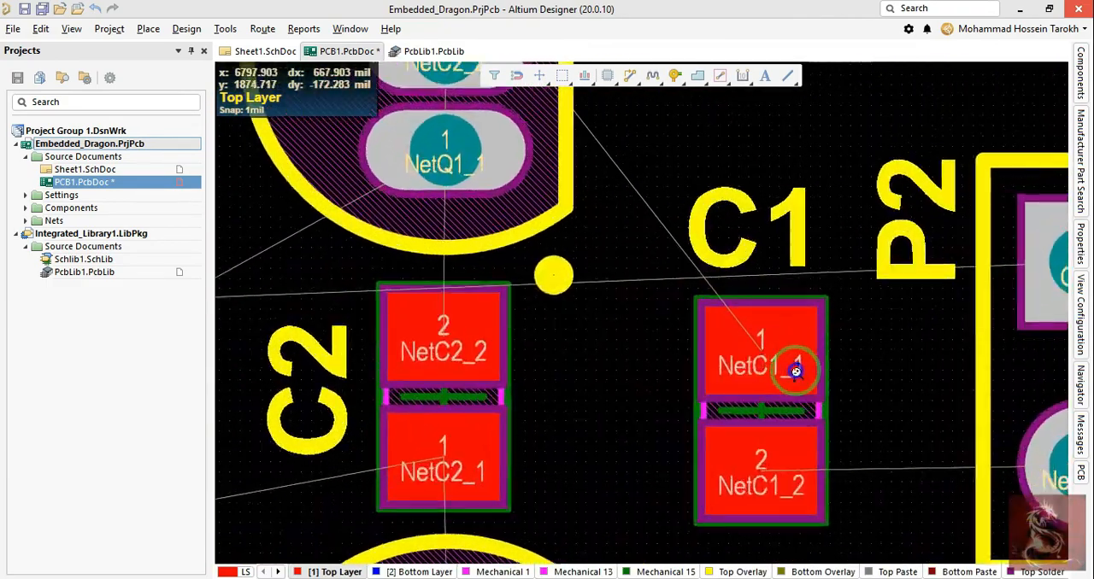
ctrl+scroll(791, 411, down, 2)
ctrl+scroll(795, 372, down, 1)
click(780, 353)
right_drag(836, 374, 801, 333)
ctrl+scroll(802, 334, down, 1)
Step: Show the board in 3D and flip it over and back to inspect C1's area from both sides
key(3)
ctrl+scroll(803, 338, down, 2)
ctrl+scroll(731, 365, up, 4)
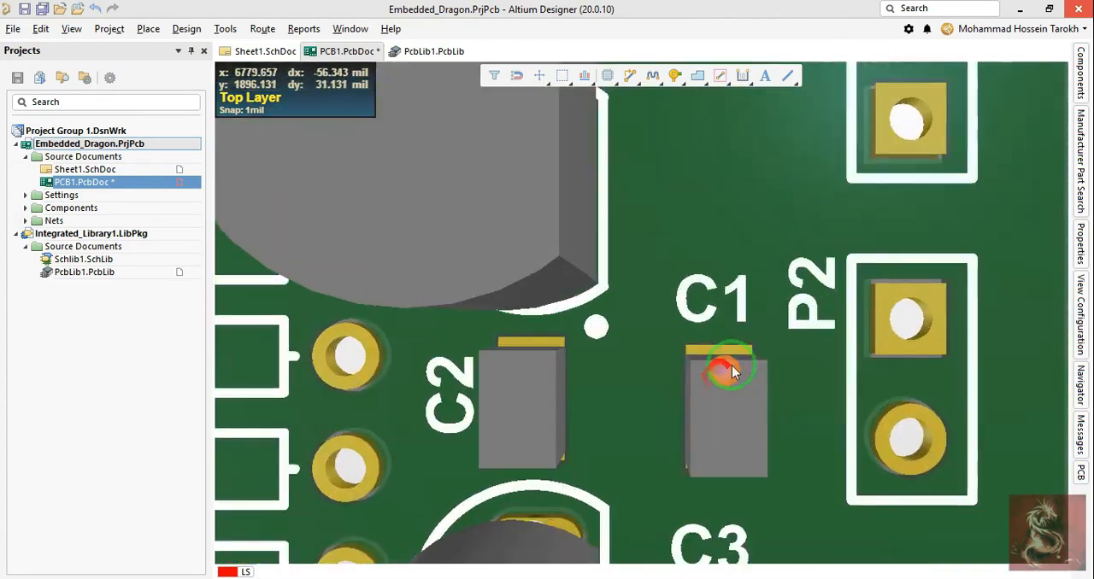
key(v)
key(b)
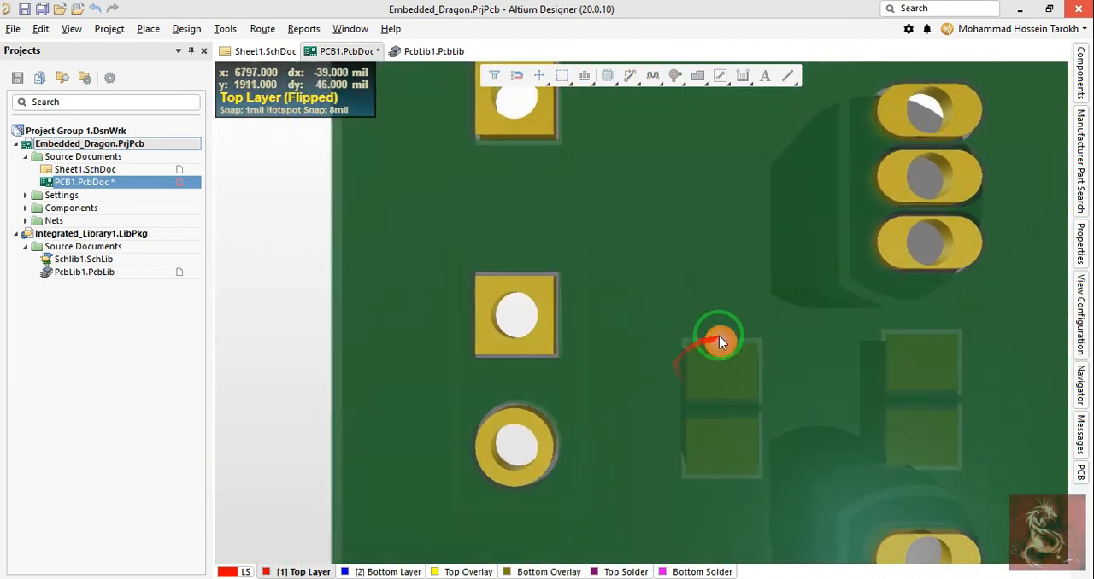
key(v)
key(b)
key(v)
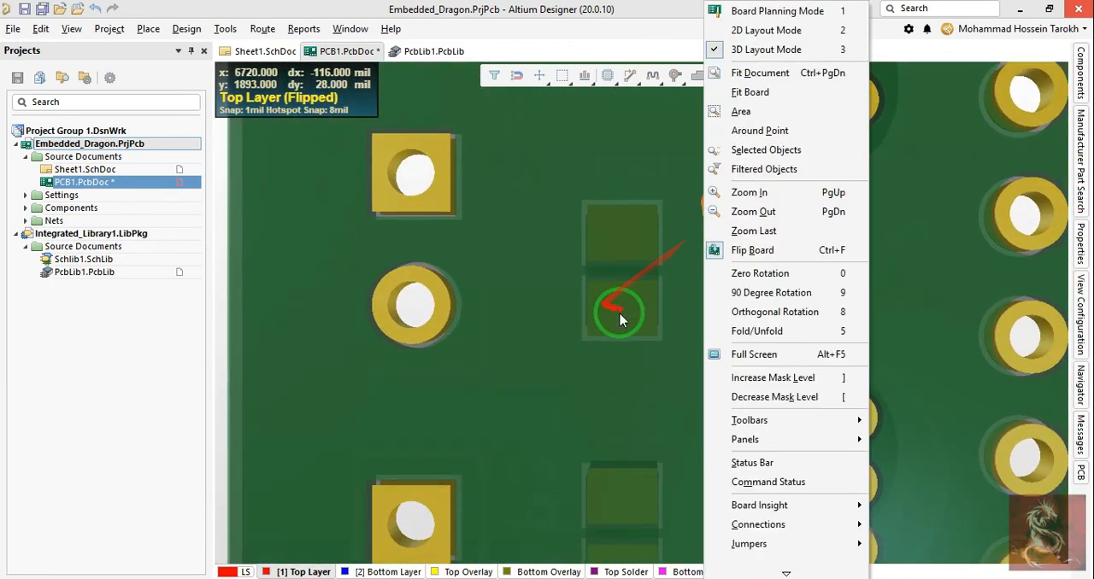
key(b)
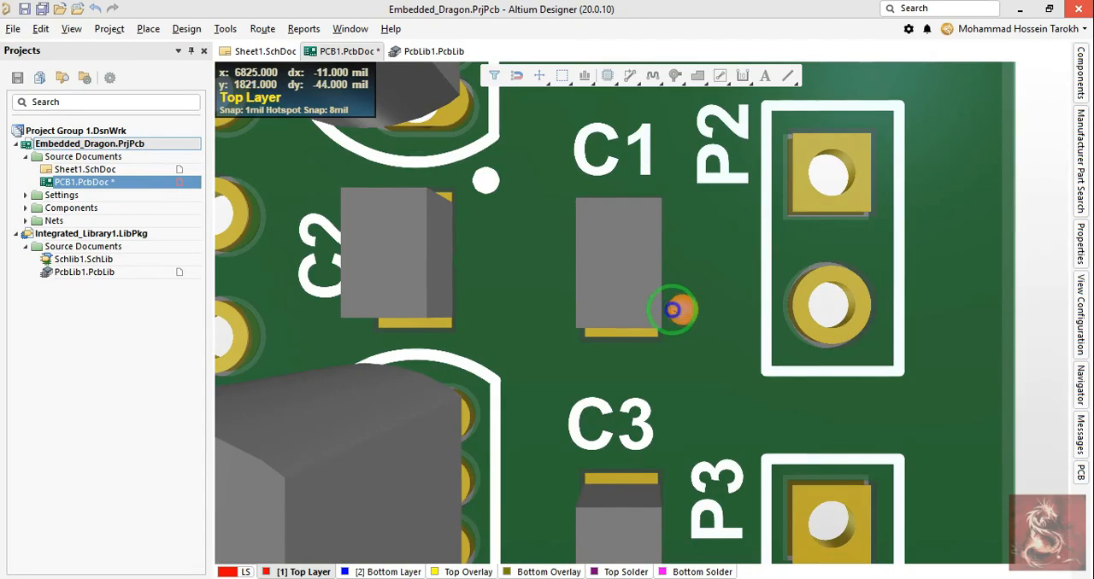
ctrl+scroll(672, 310, down, 5)
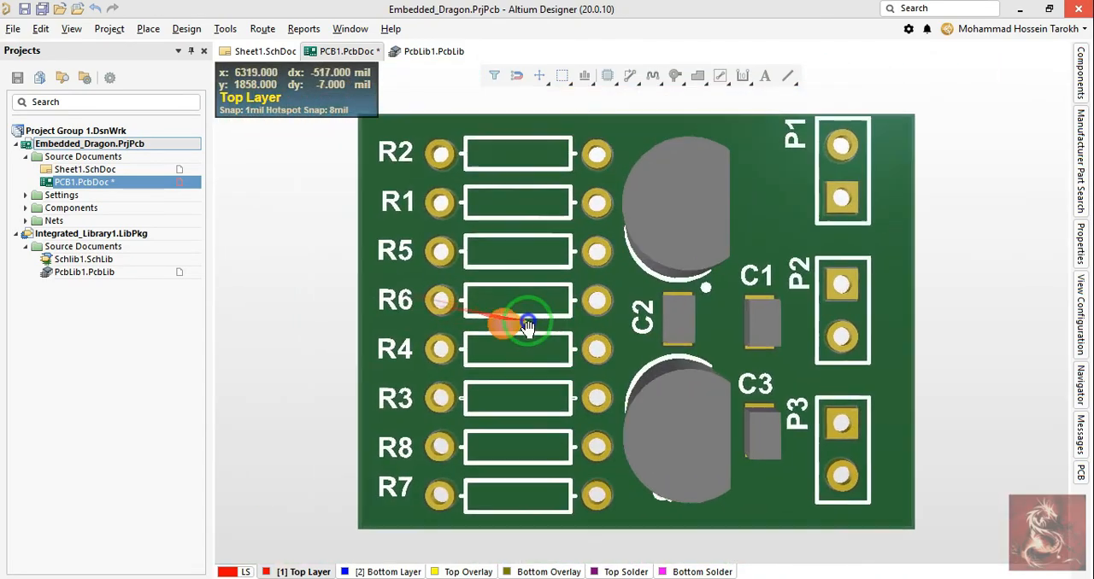
Step: Switch back to the 2D layout and examine the unrouted connections between the capacitors, transistors and resistors
key(2)
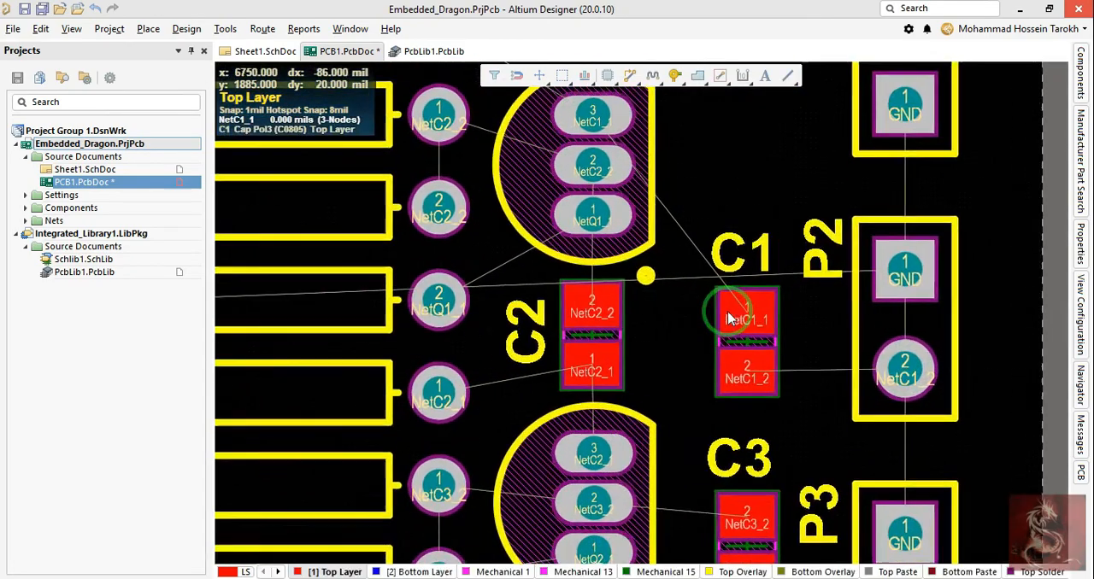
ctrl+scroll(823, 329, down, 5)
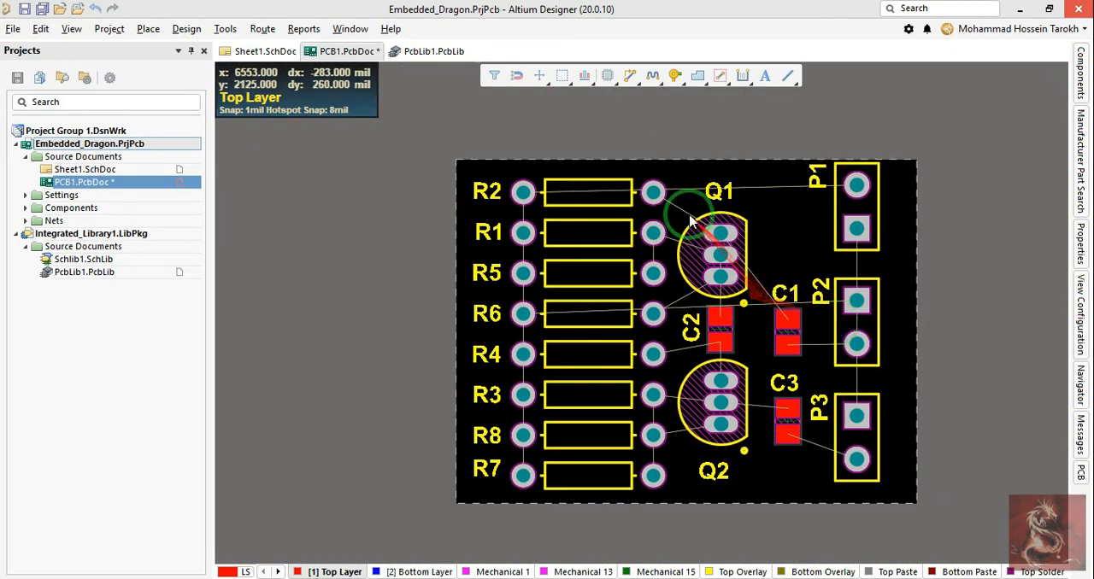
right_drag(788, 219, 741, 218)
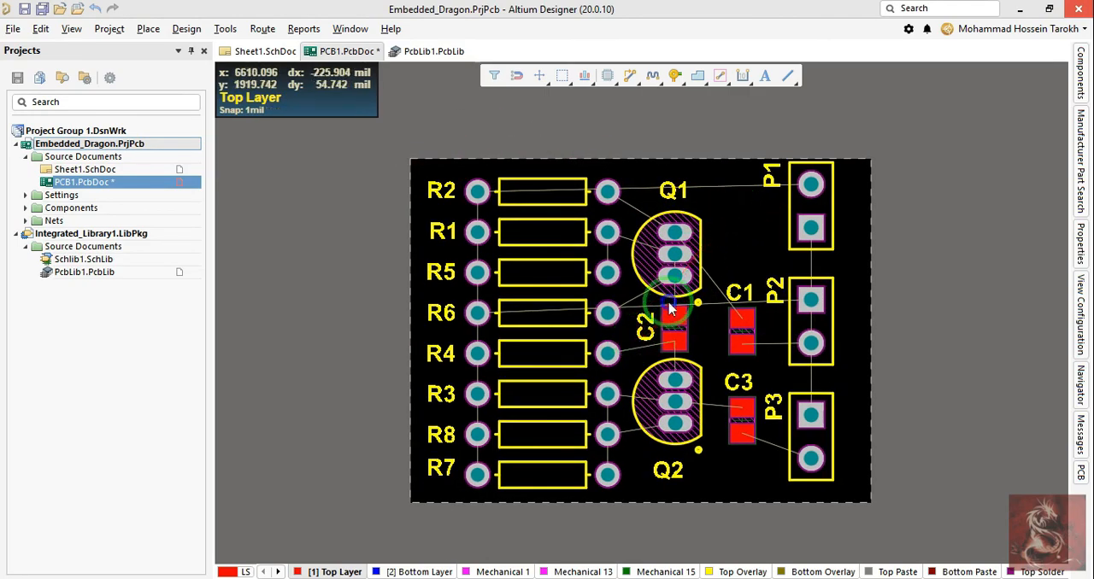
ctrl+scroll(674, 296, up, 2)
ctrl+scroll(667, 300, down, 1)
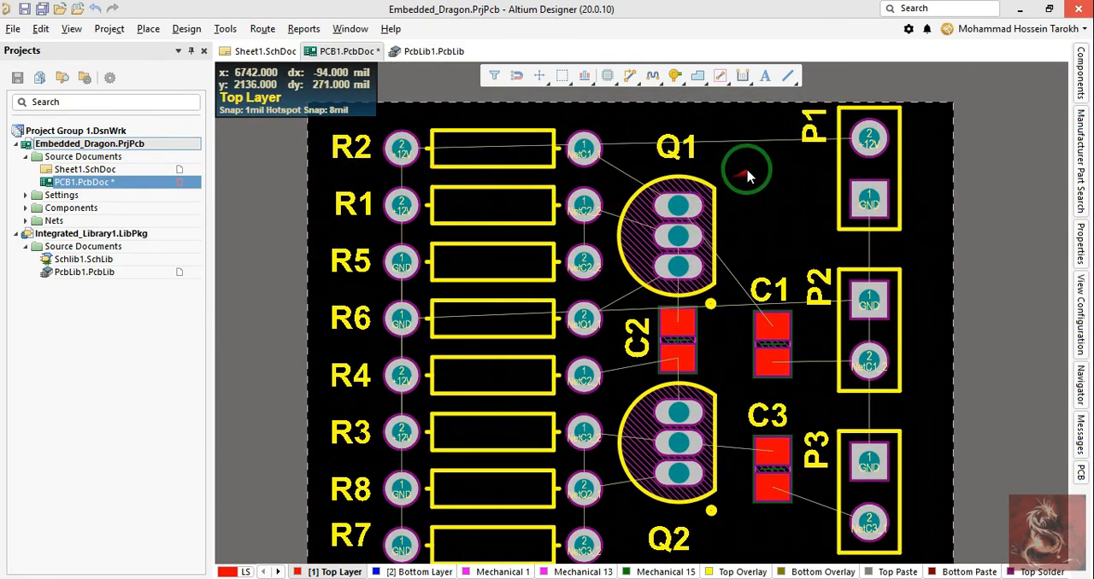
click(675, 76)
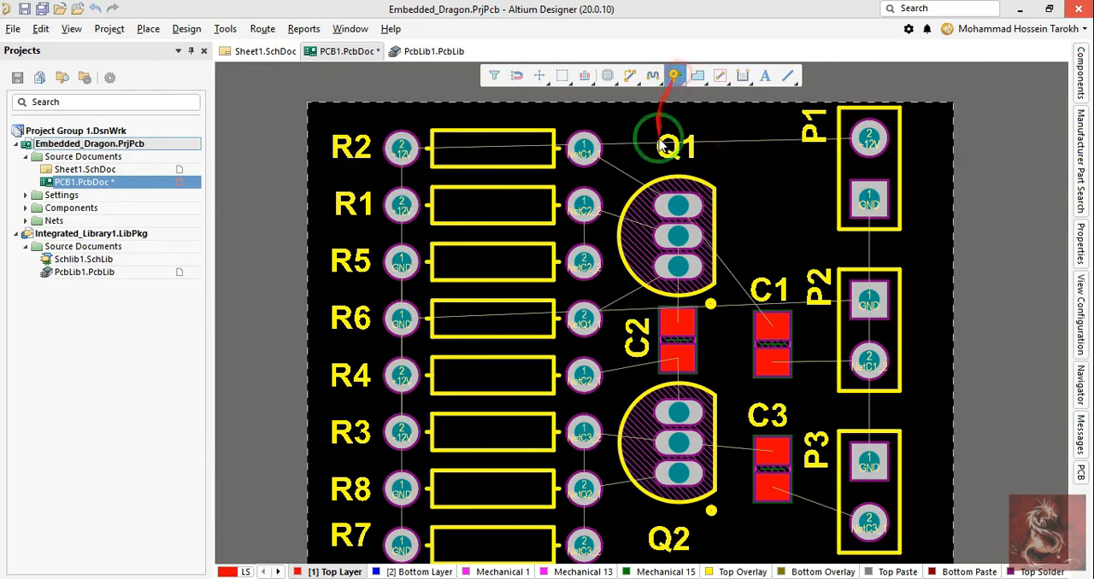
right_click(773, 205)
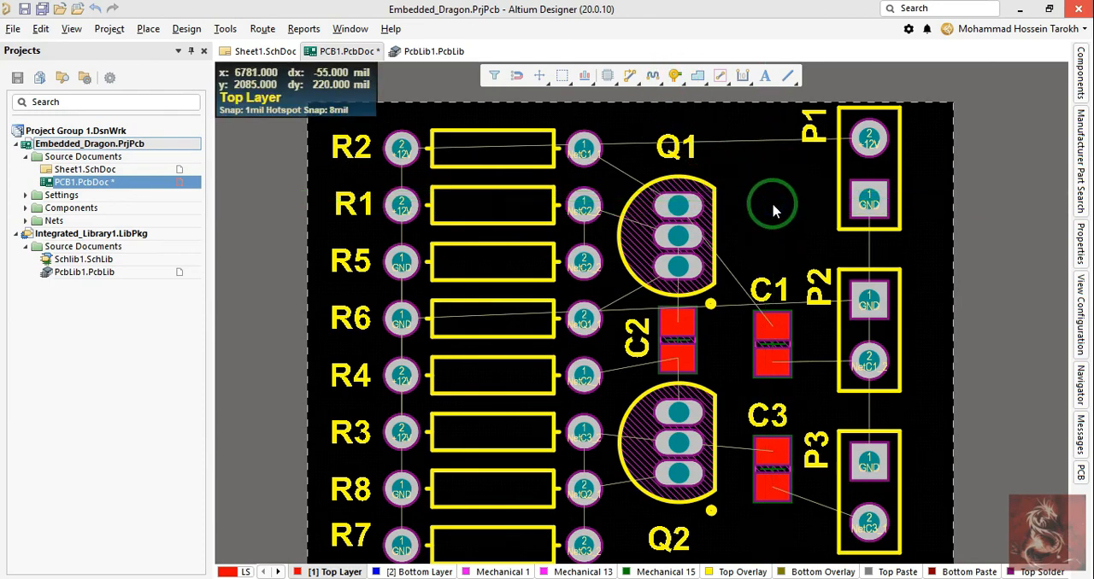
key(p)
key(v)
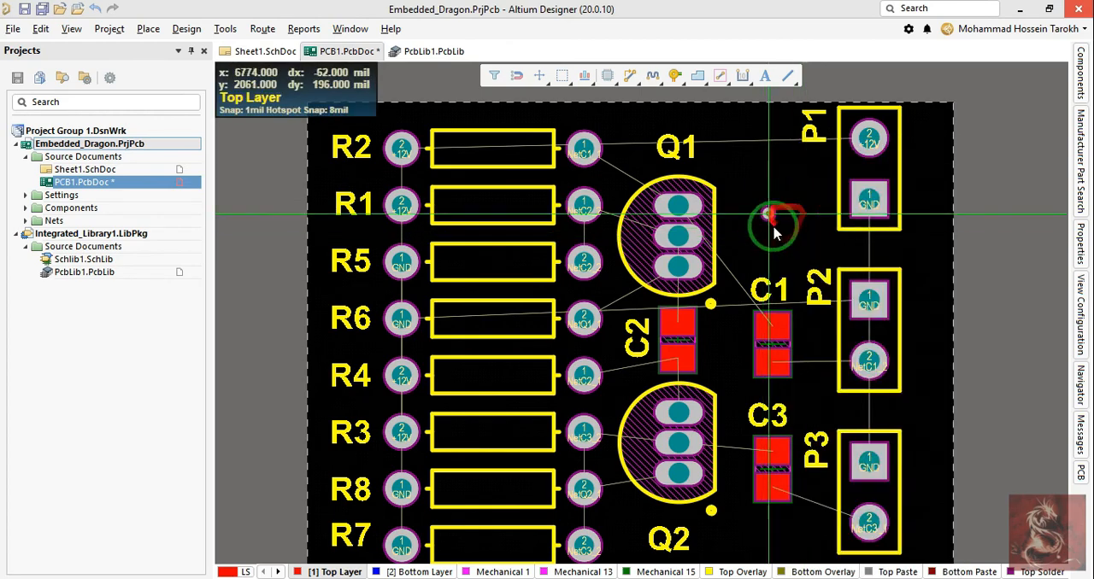
right_click(774, 226)
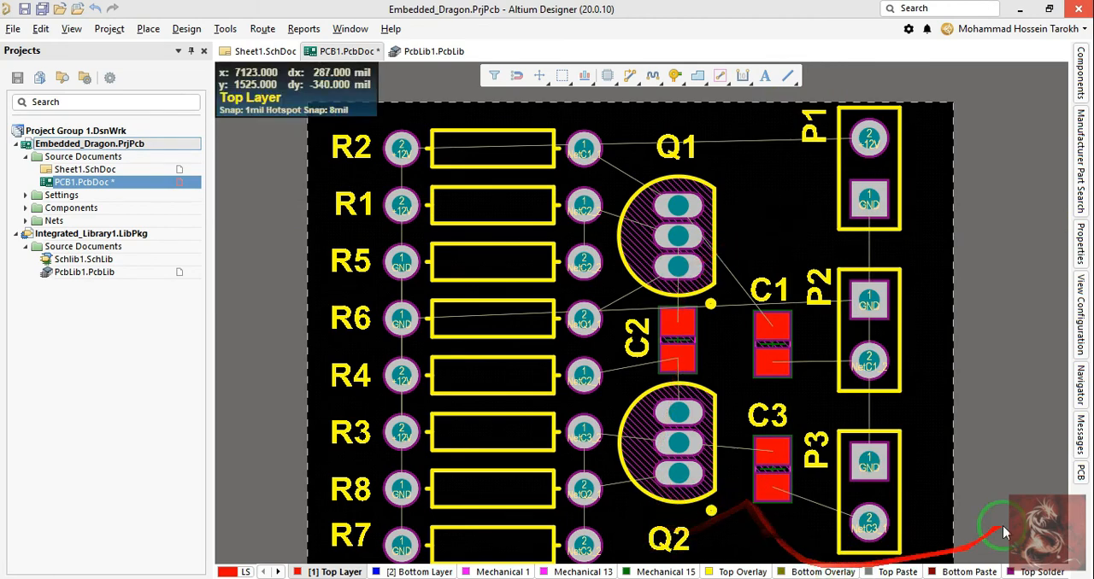
Step: Open the view configuration and review the signal, component, mechanical and other layers listed there
click(973, 398)
right_drag(973, 398, 952, 342)
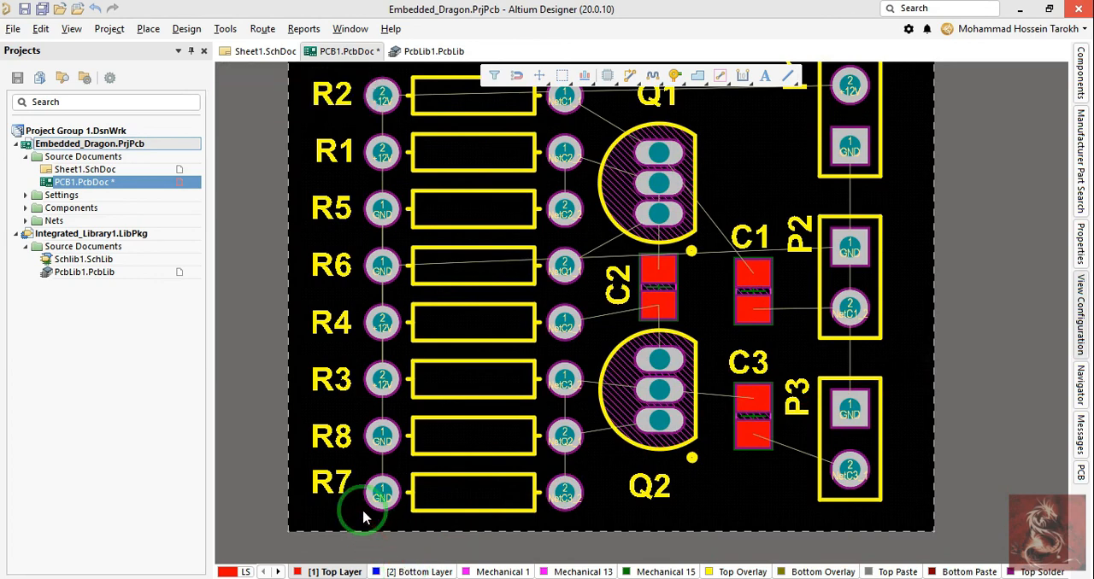
key(l)
click(902, 258)
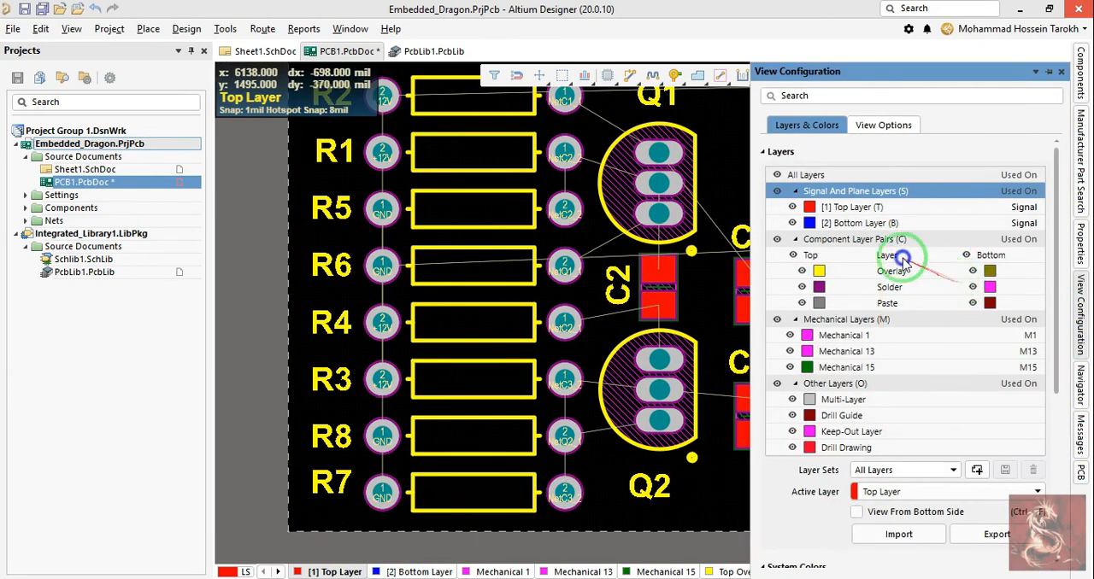
right_click(877, 209)
click(845, 72)
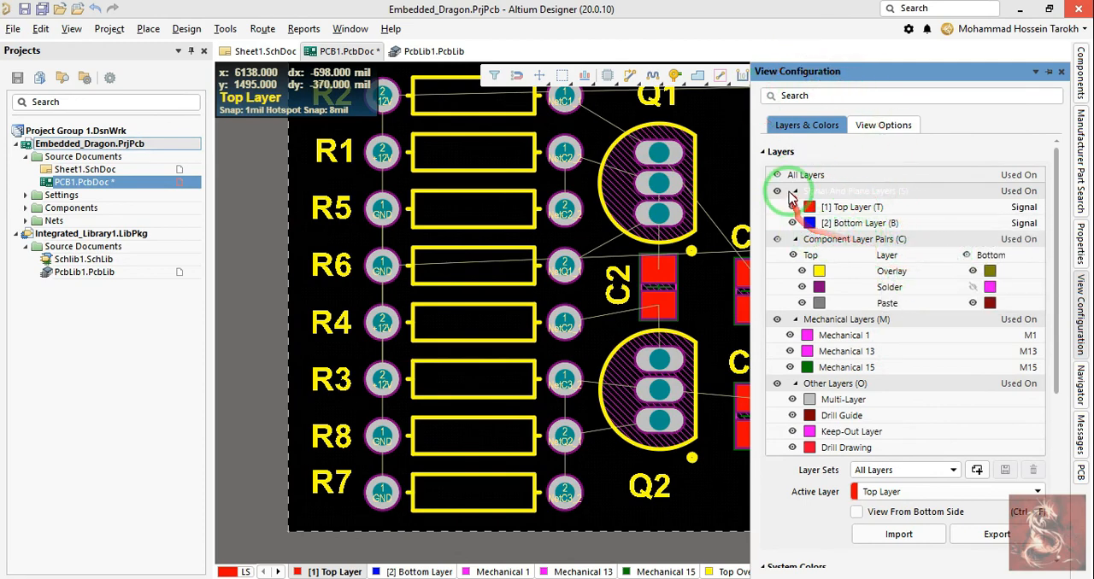
scroll(799, 269, down, 3)
scroll(778, 268, up, 3)
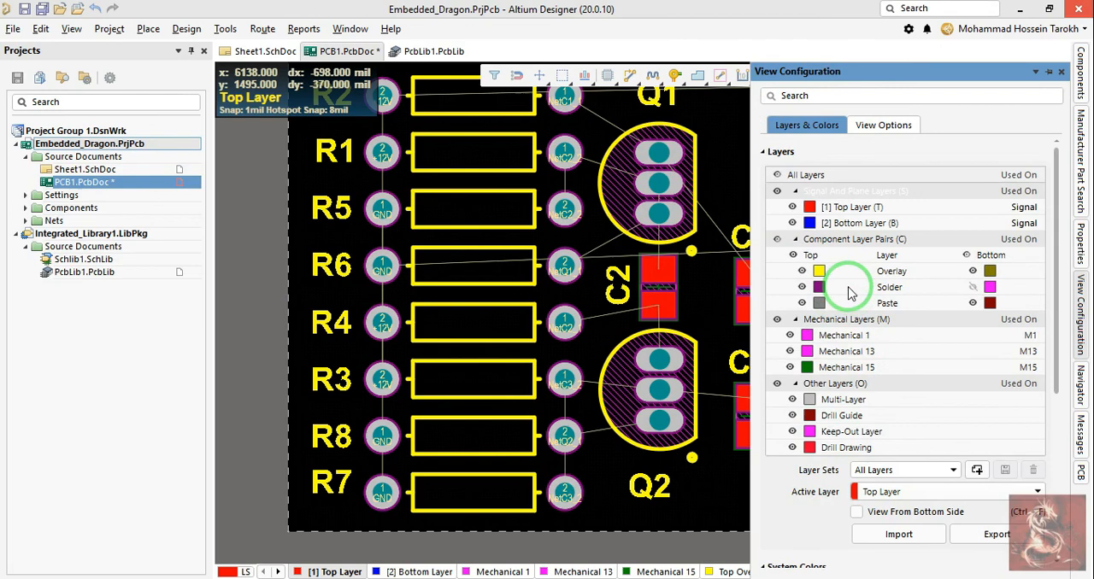
Step: Hide all pads through the object visibility settings in the view options and show them again
click(876, 127)
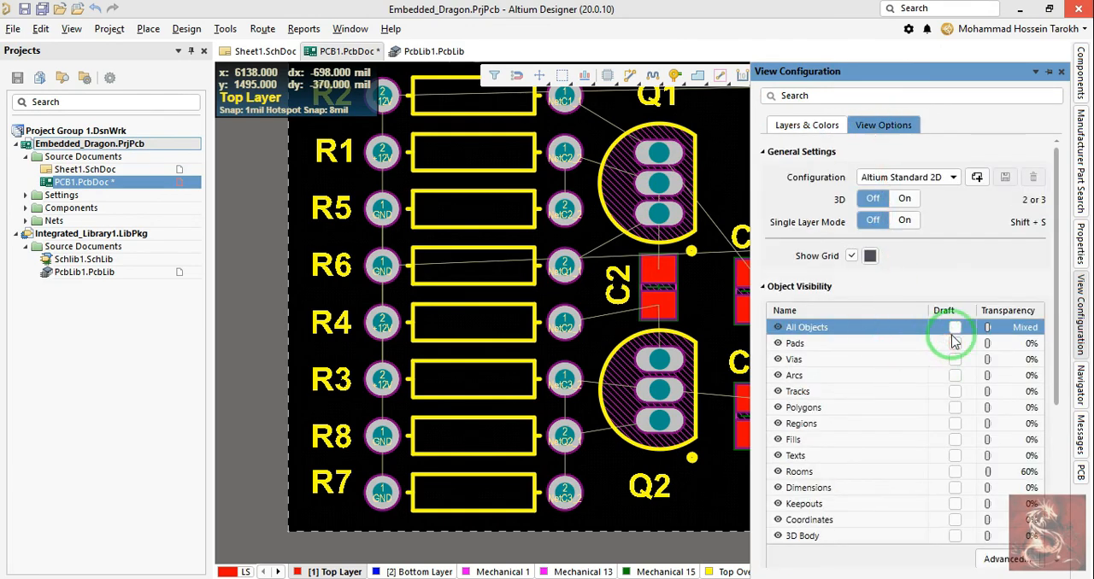
click(777, 343)
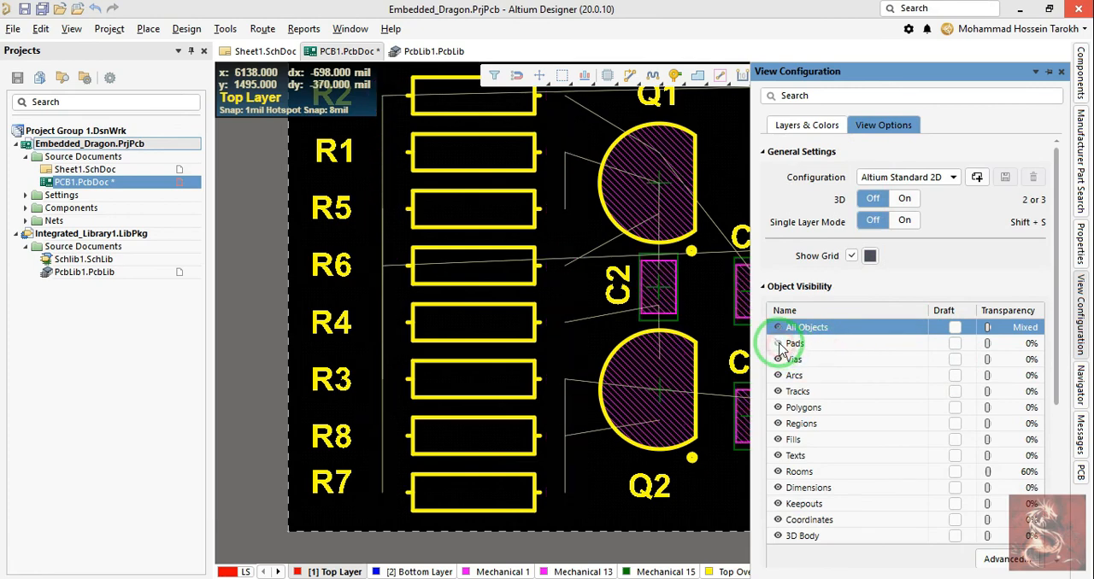
click(778, 343)
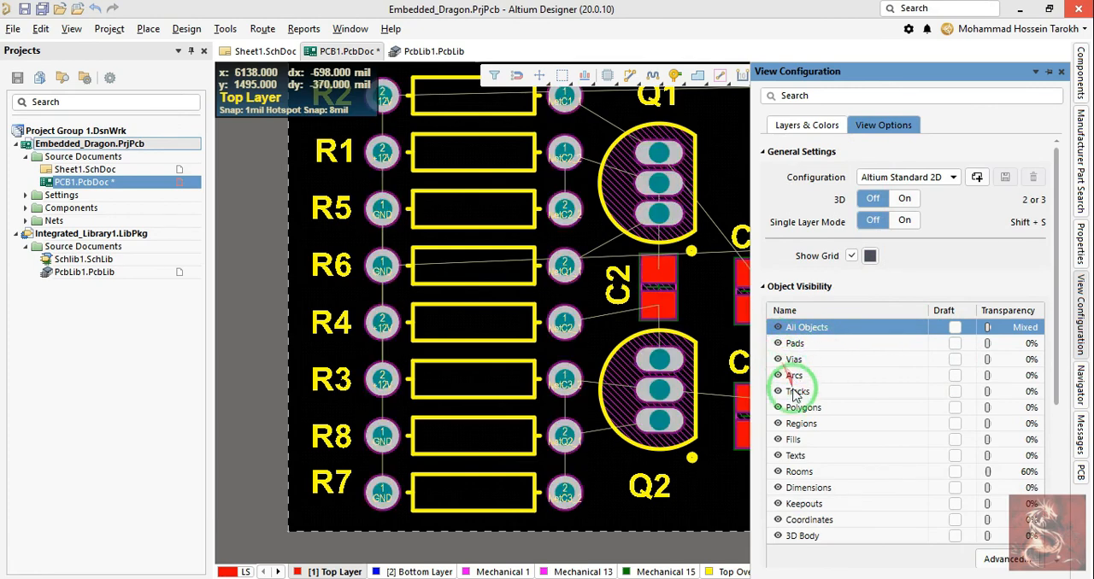
Step: Hide the 3D Body objects in the object visibility settings and switch the board to 3D layout mode
scroll(830, 359, down, 1)
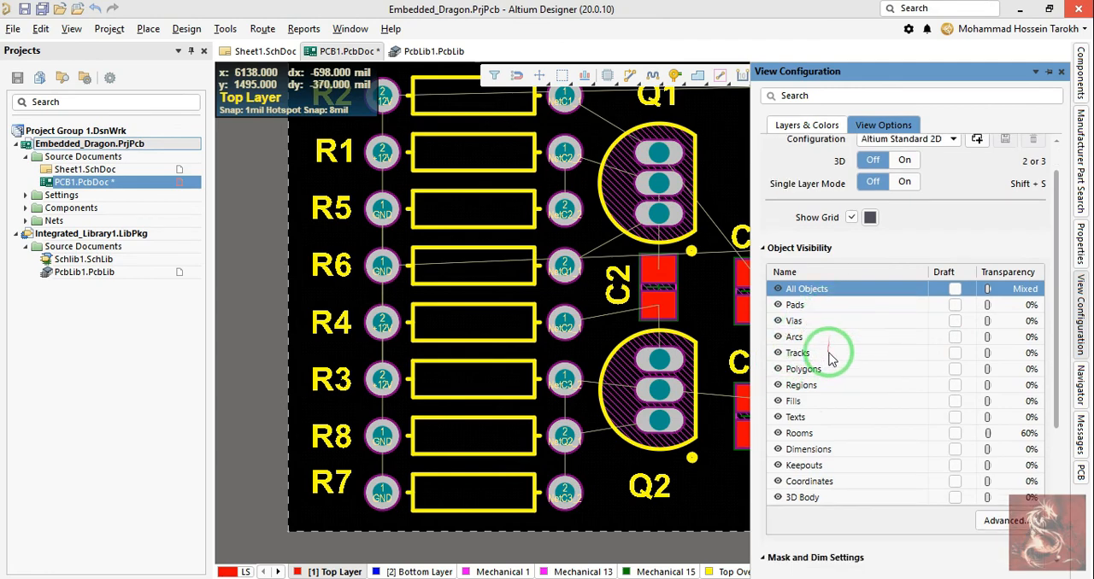
scroll(852, 384, up, 1)
scroll(811, 395, down, 1)
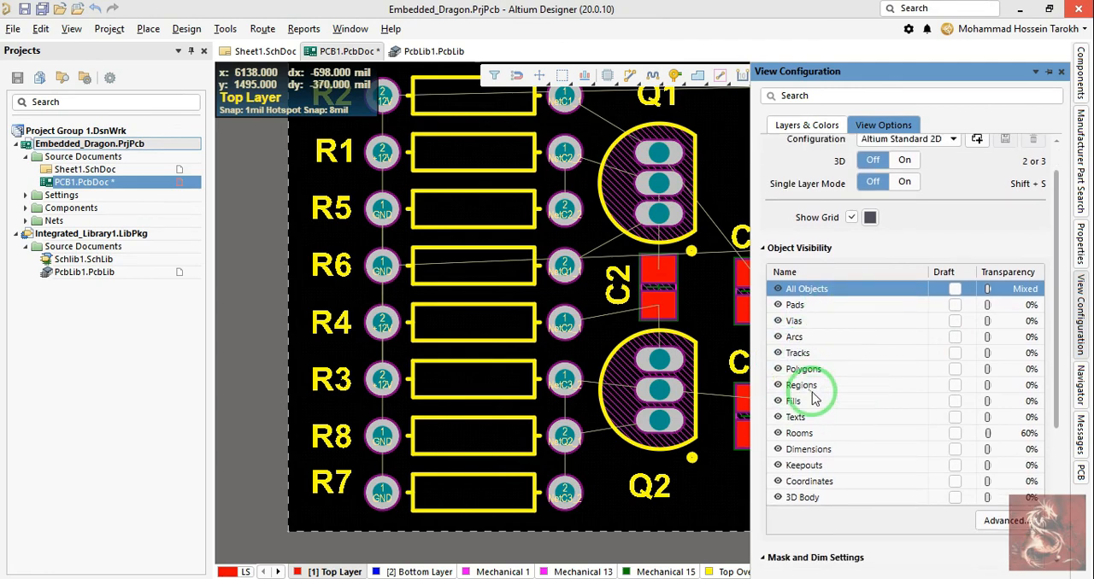
click(778, 499)
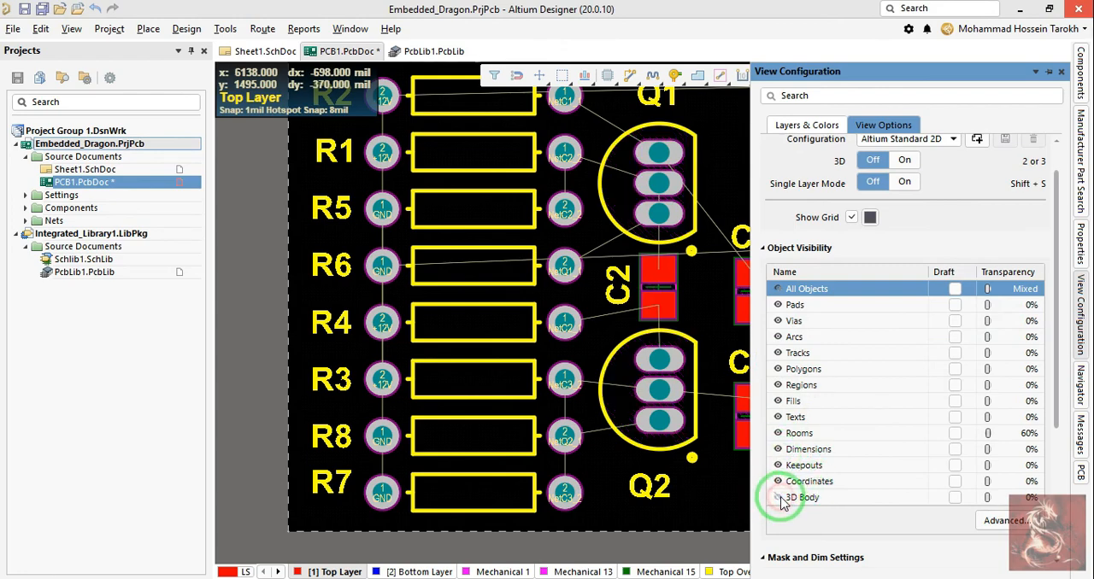
click(779, 498)
click(779, 498)
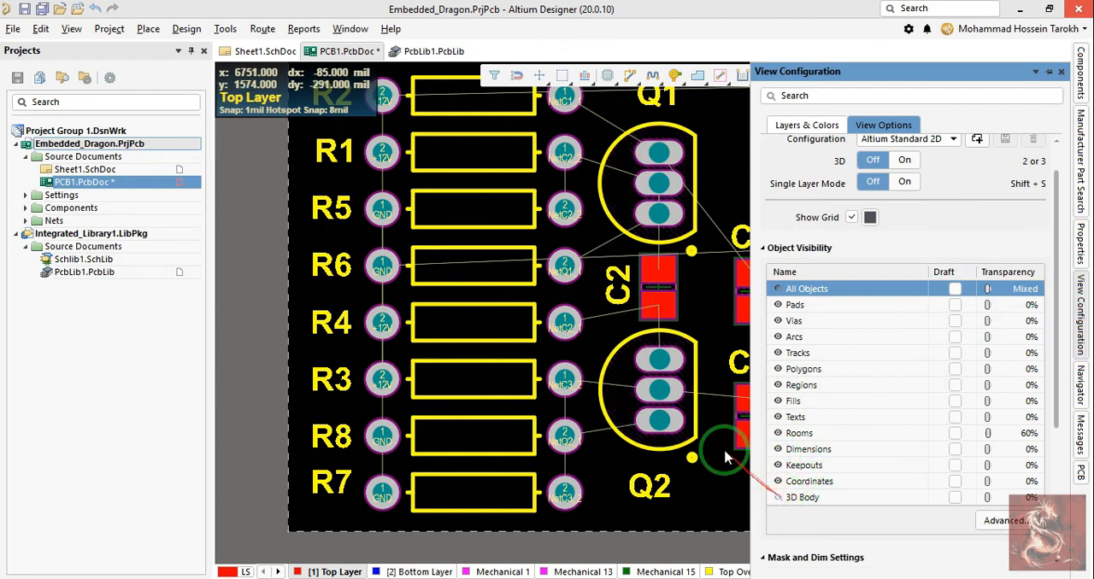
right_drag(711, 436, 512, 449)
key(3)
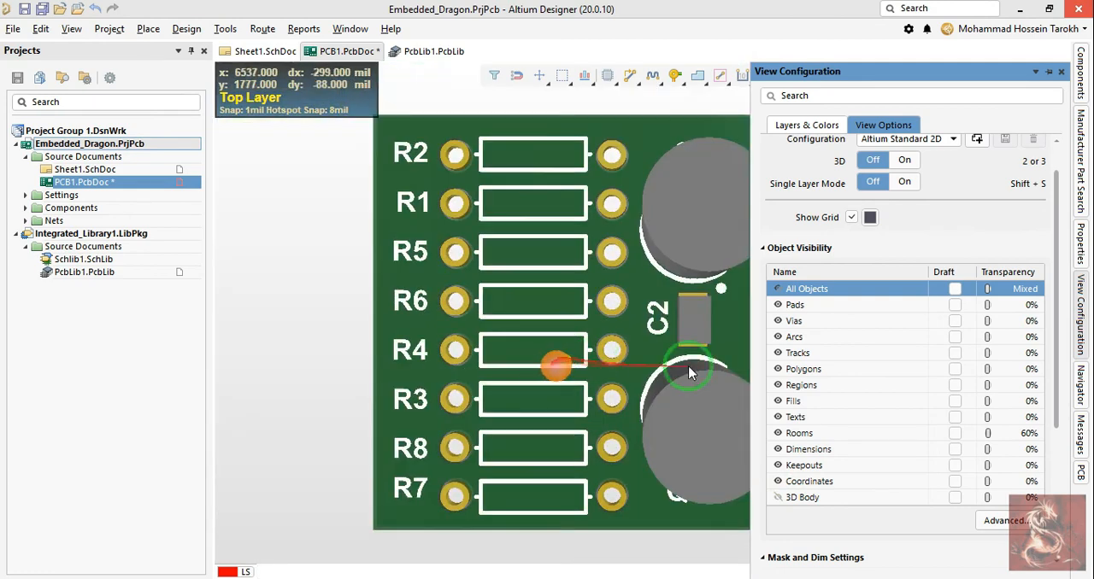
Step: Review the layer lists in 3D, switch the board back to 2D, and examine the system colors
click(805, 127)
scroll(769, 357, down, 5)
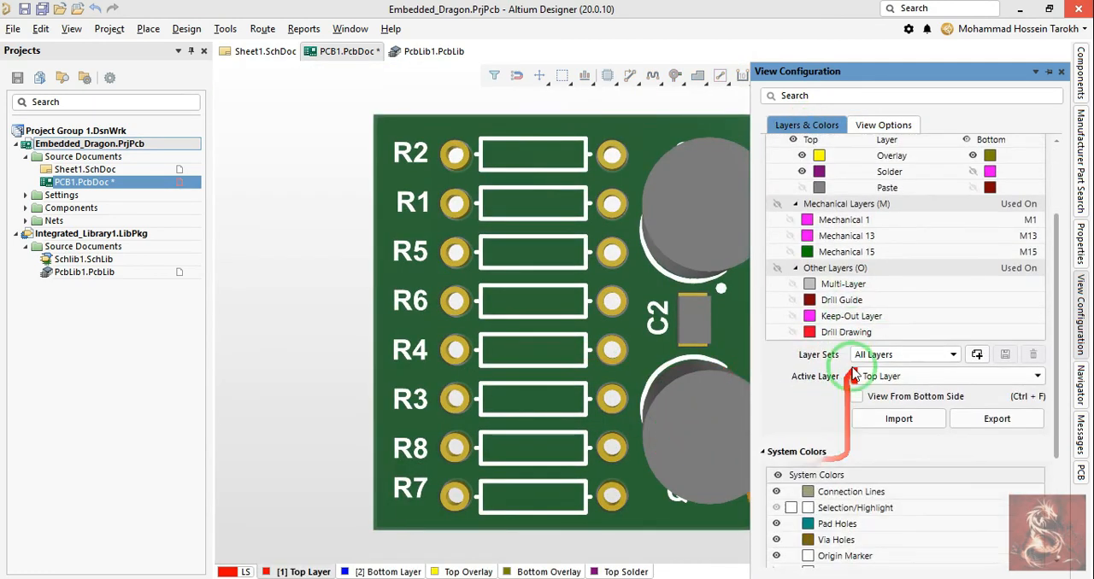
scroll(825, 371, up, 3)
key(2)
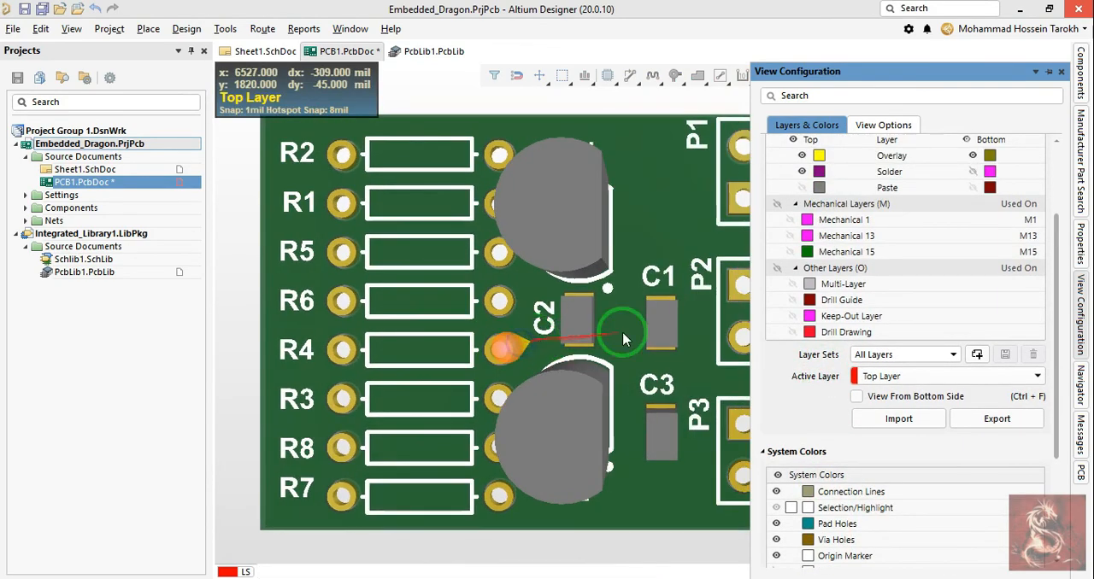
scroll(871, 330, down, 1)
scroll(842, 323, up, 2)
scroll(839, 376, down, 5)
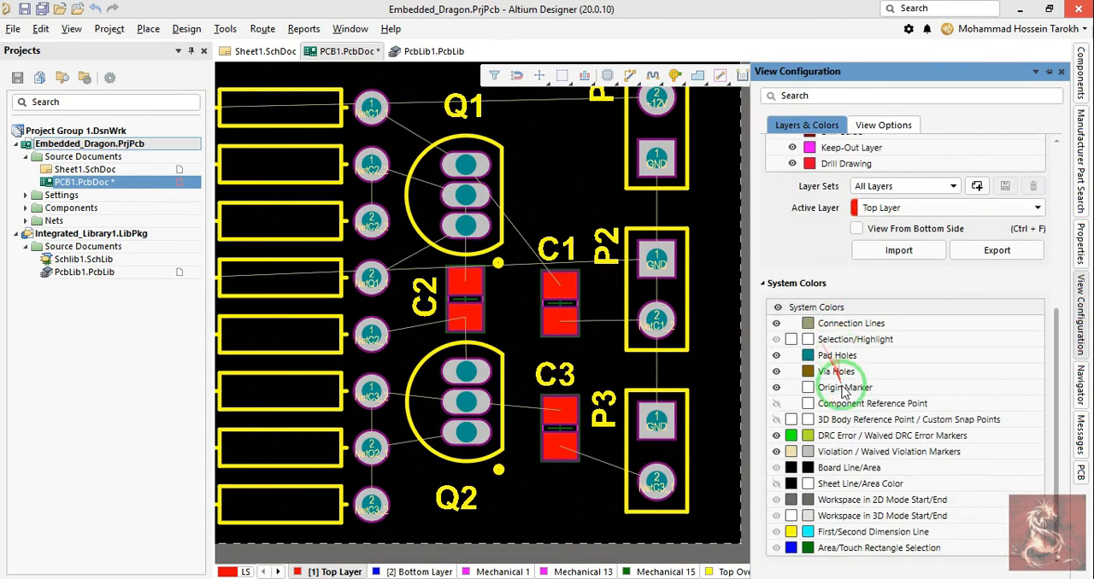
scroll(827, 294, up, 5)
scroll(846, 214, up, 2)
scroll(893, 308, down, 6)
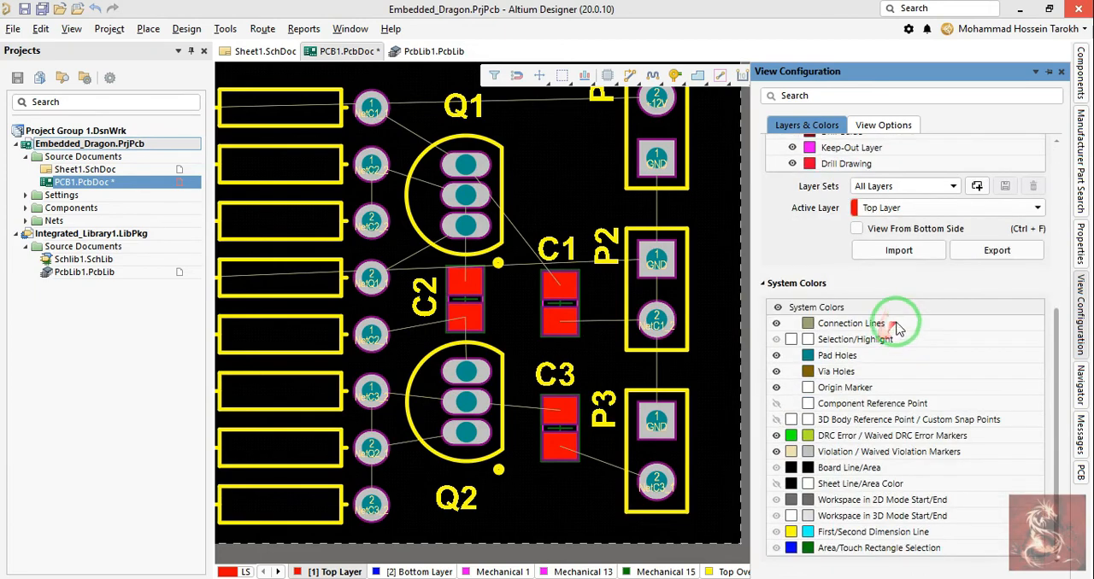
Step: Make the 3D Body objects visible again through the object visibility settings
click(883, 124)
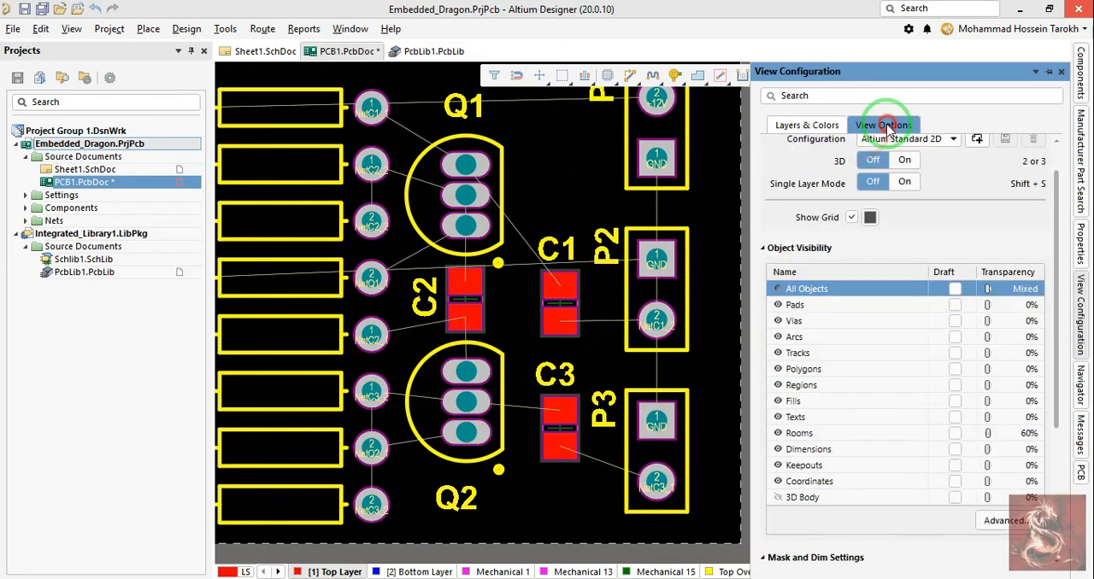
click(775, 498)
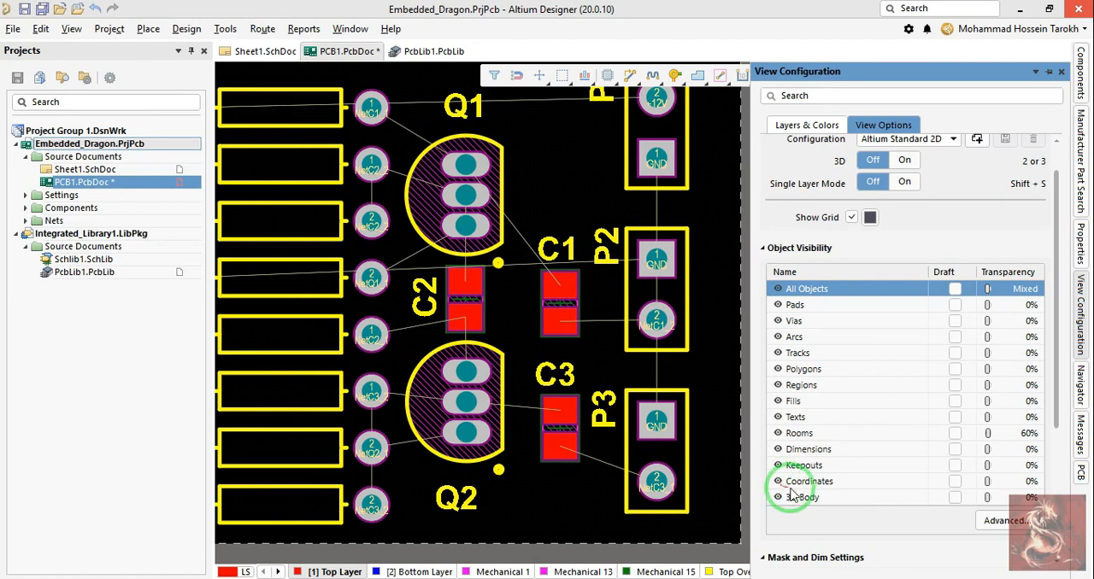
scroll(985, 359, up, 1)
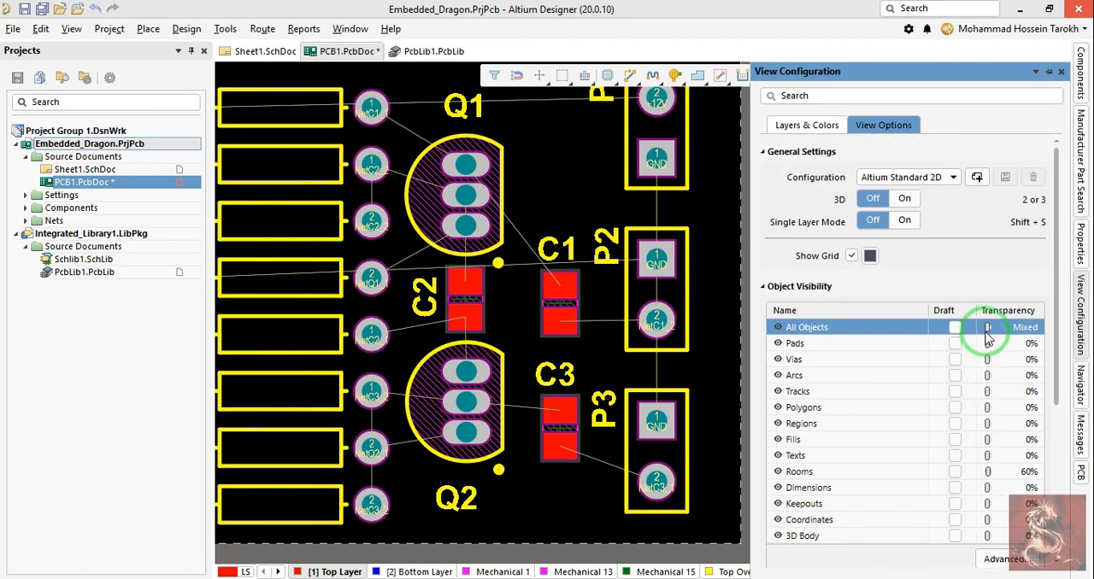
click(912, 152)
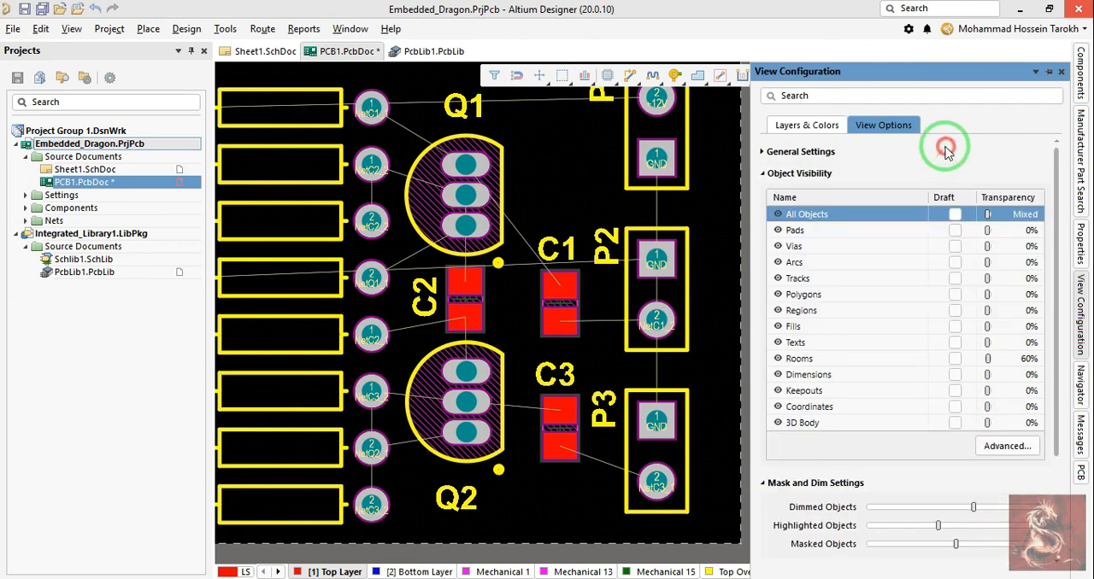
click(824, 126)
click(892, 127)
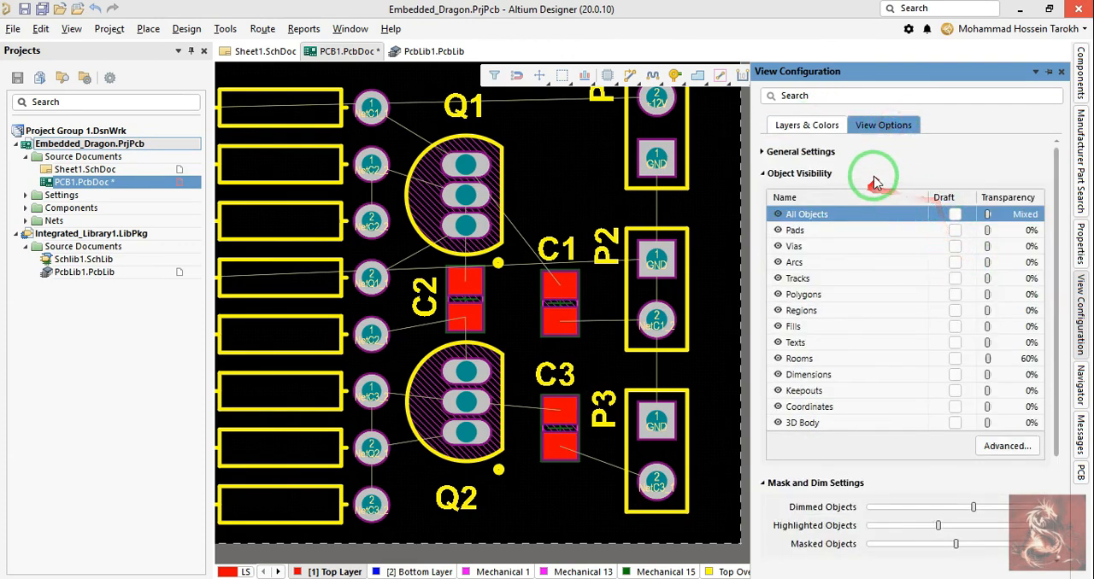
click(777, 152)
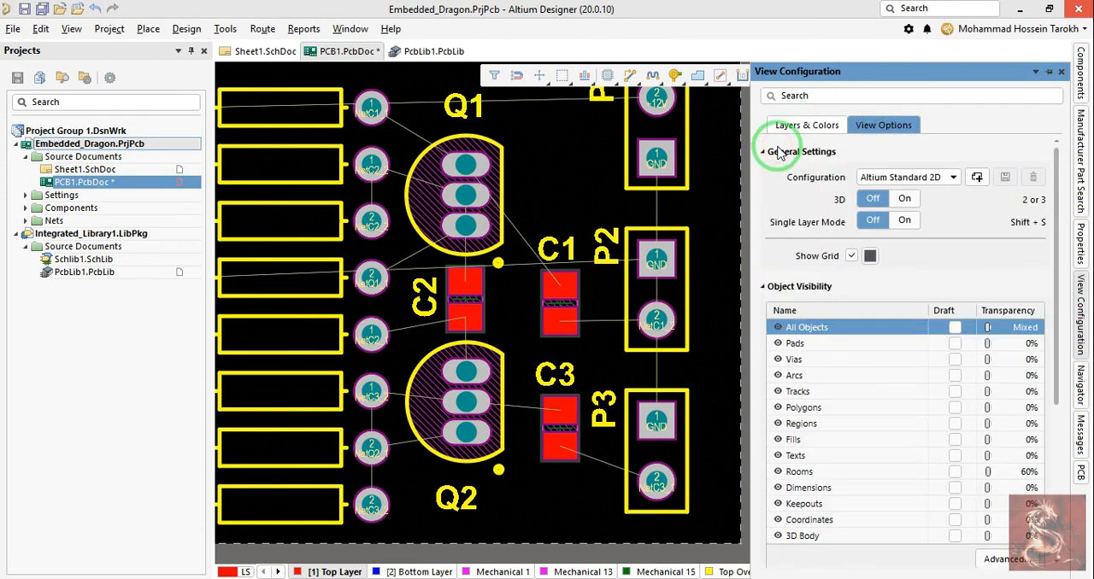
Step: Apply the Altium 3D Red view configuration and slightly lower the transparency of the top solder mask
click(954, 177)
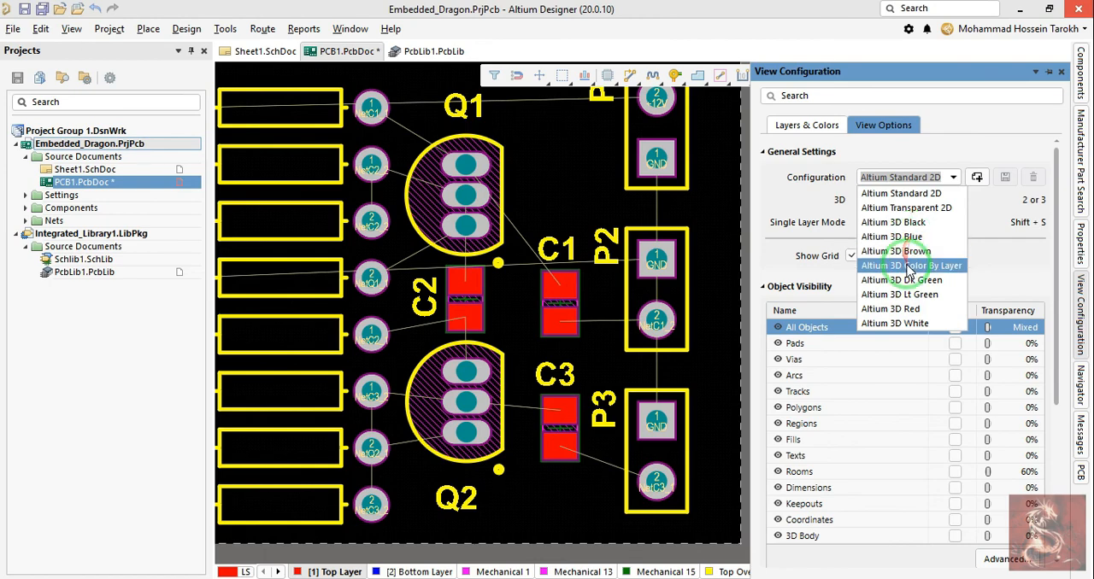
click(908, 311)
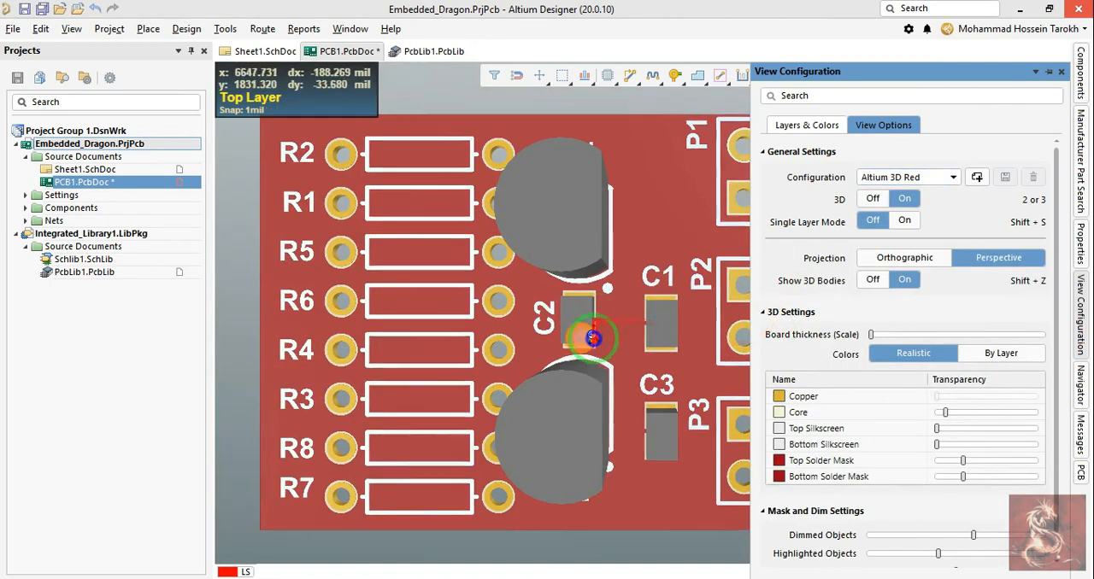
middle_drag(592, 336, 592, 325)
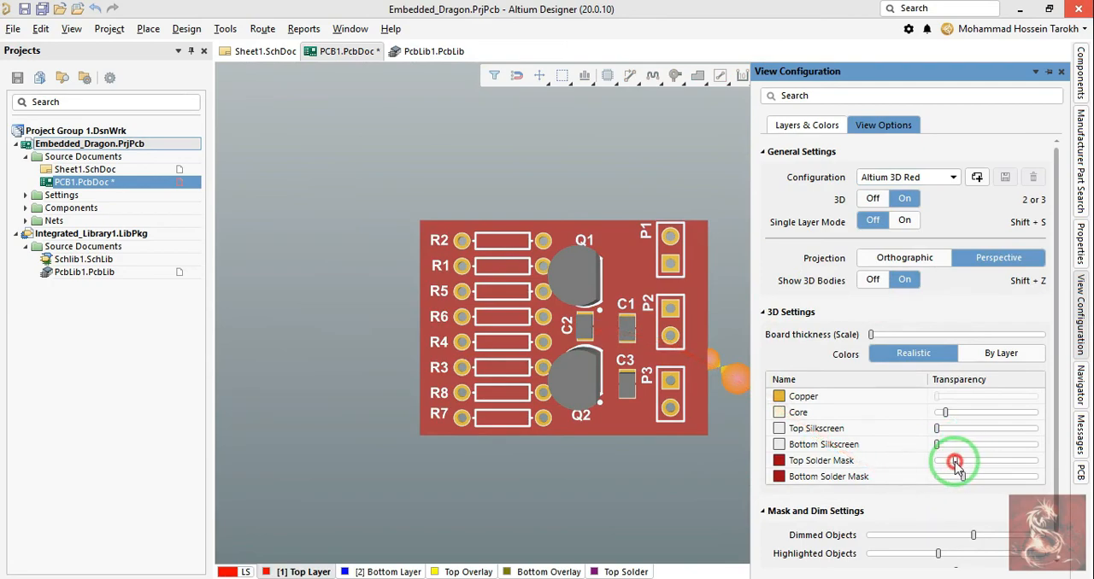
drag(954, 463, 947, 464)
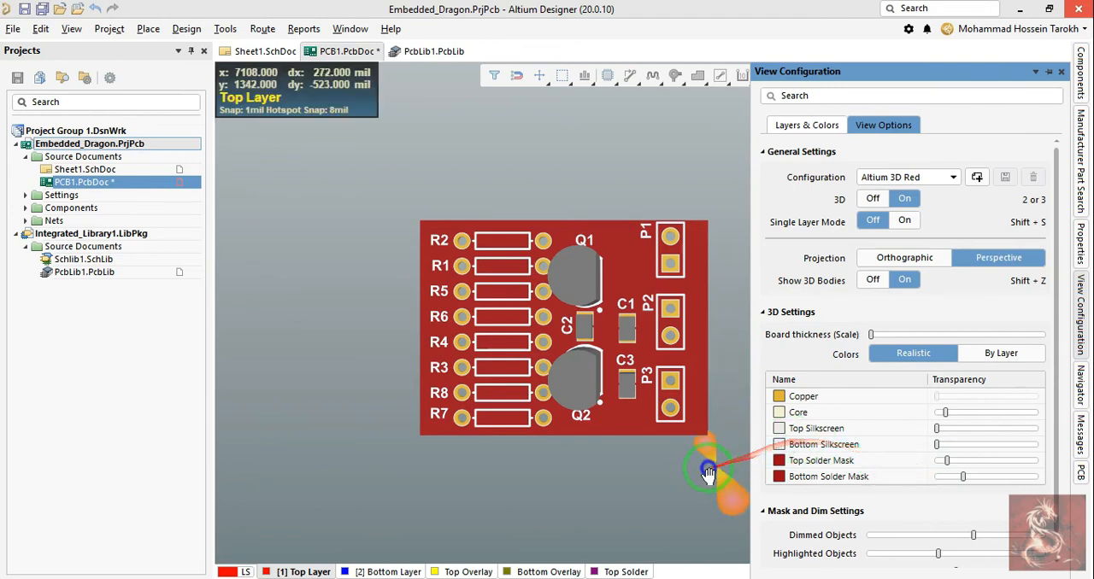
right_drag(708, 470, 682, 451)
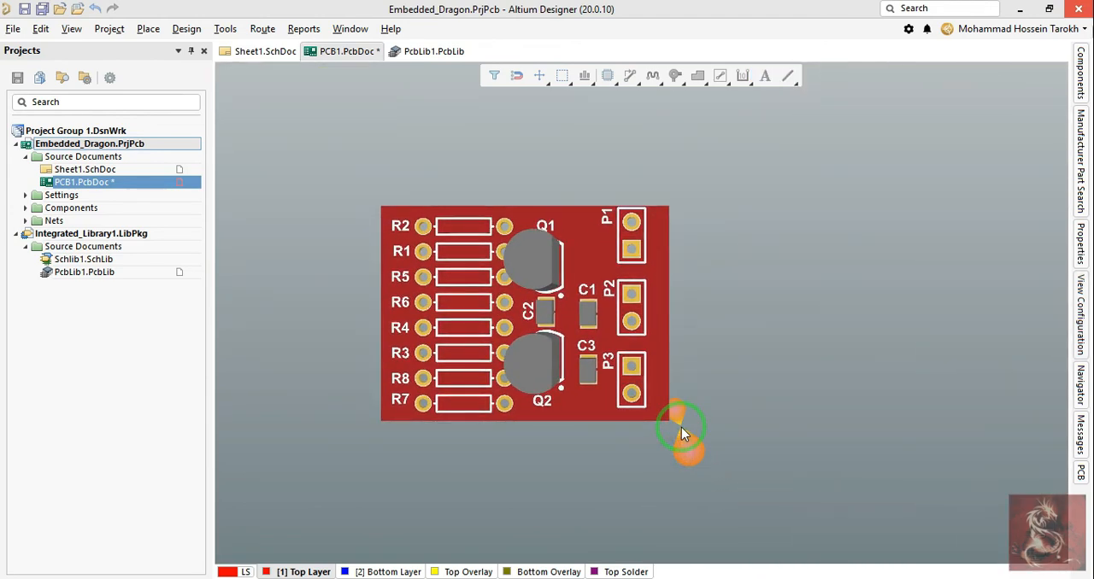
Step: Return to the 2D layout and move the P1, P2 and P3 headers together slightly down the board
key(2)
right_drag(649, 311, 692, 371)
ctrl+scroll(708, 340, down, 2)
drag(726, 239, 701, 505)
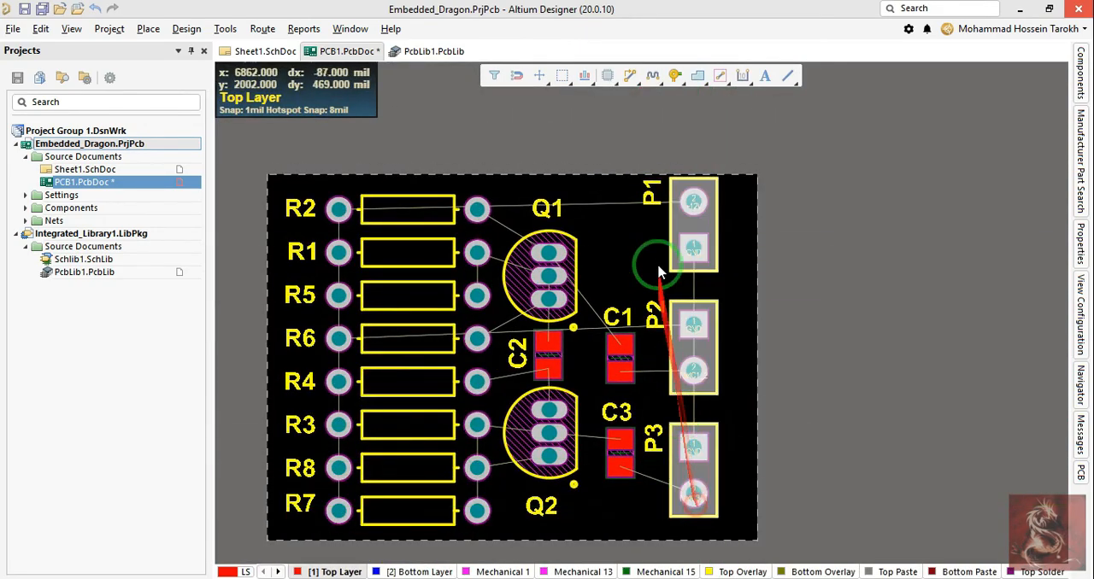
drag(688, 246, 688, 257)
click(822, 328)
click(840, 328)
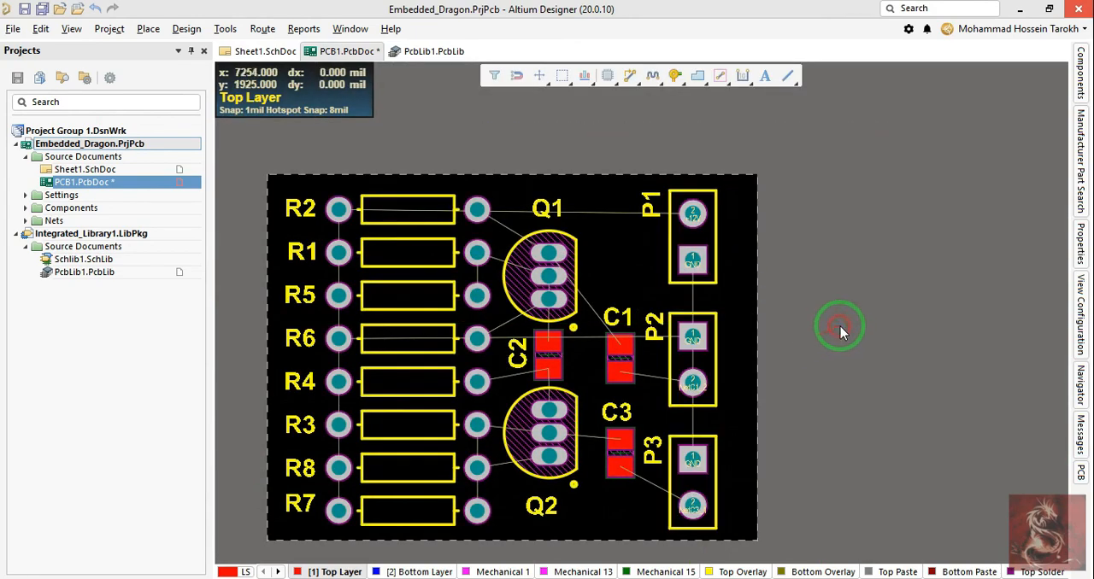
Step: Open the view configuration and review the layers listed for the 2D layout
key(ctrl+d)
key(l)
scroll(861, 326, up, 6)
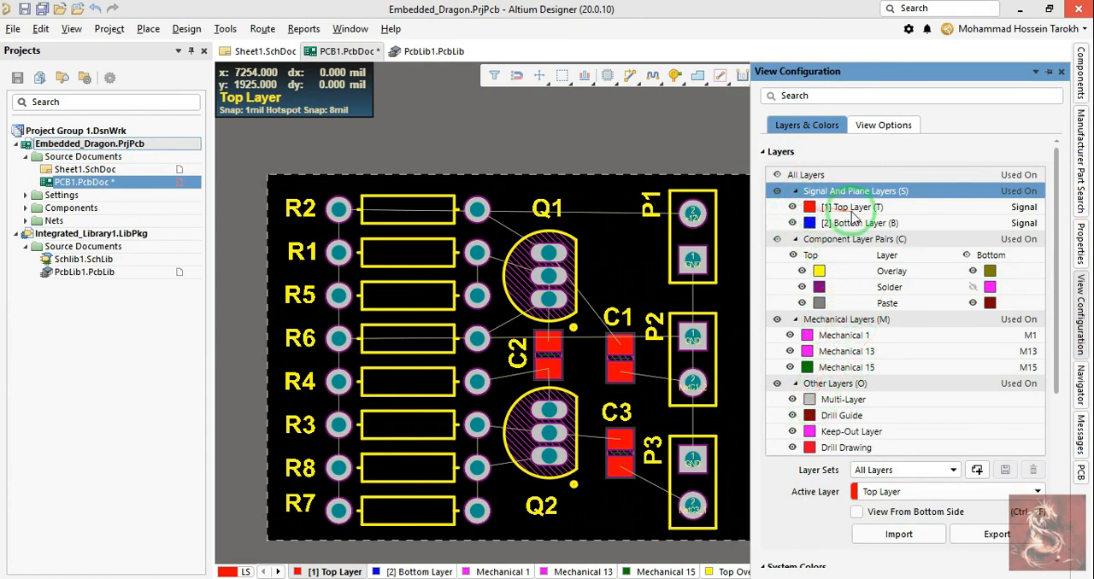
right_drag(715, 320, 691, 303)
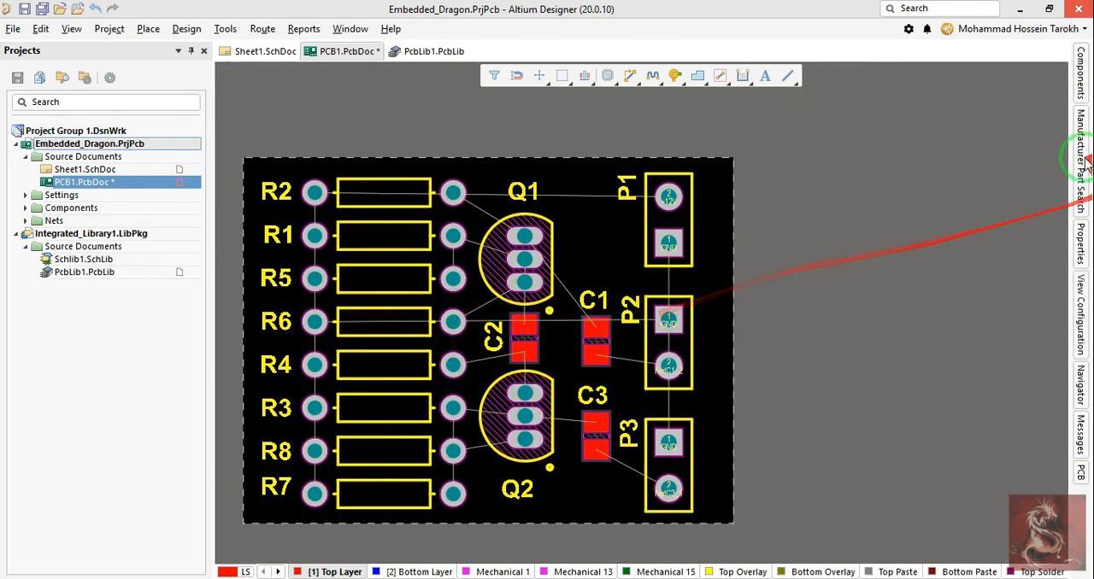
click(1080, 313)
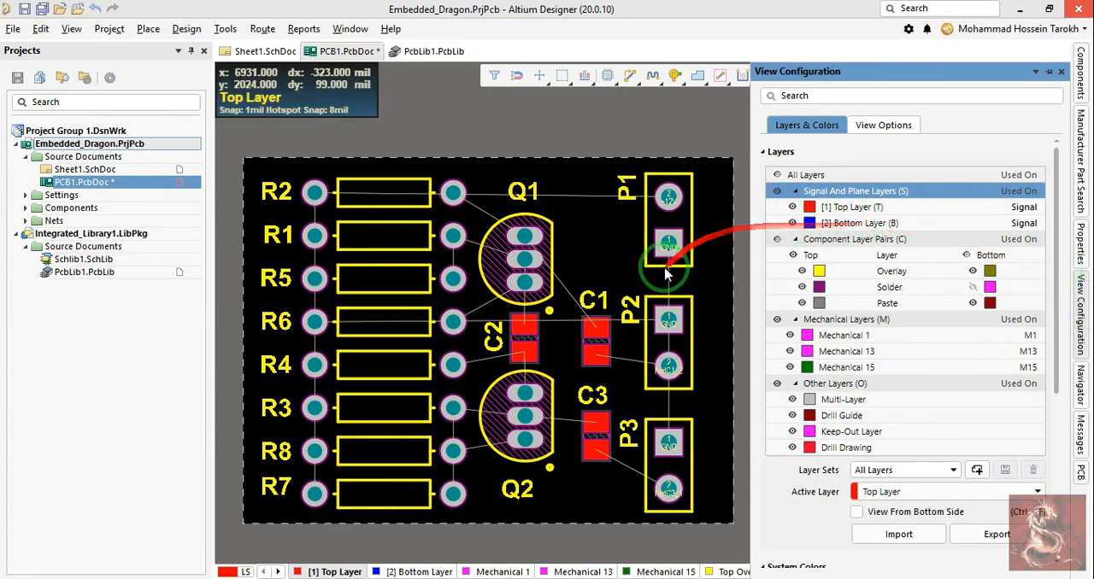
right_drag(664, 270, 655, 251)
Step: Inspect the tilted board and its layer list in 3D layout mode and return to 2D
key(3)
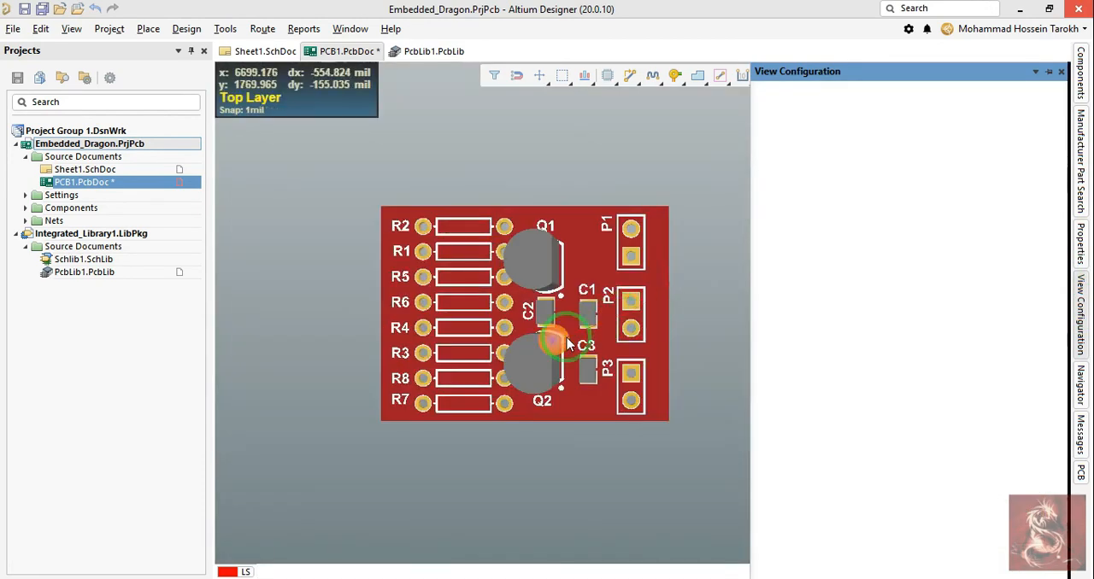
shift+right_drag(555, 340, 690, 269)
shift+right_drag(429, 291, 1066, 341)
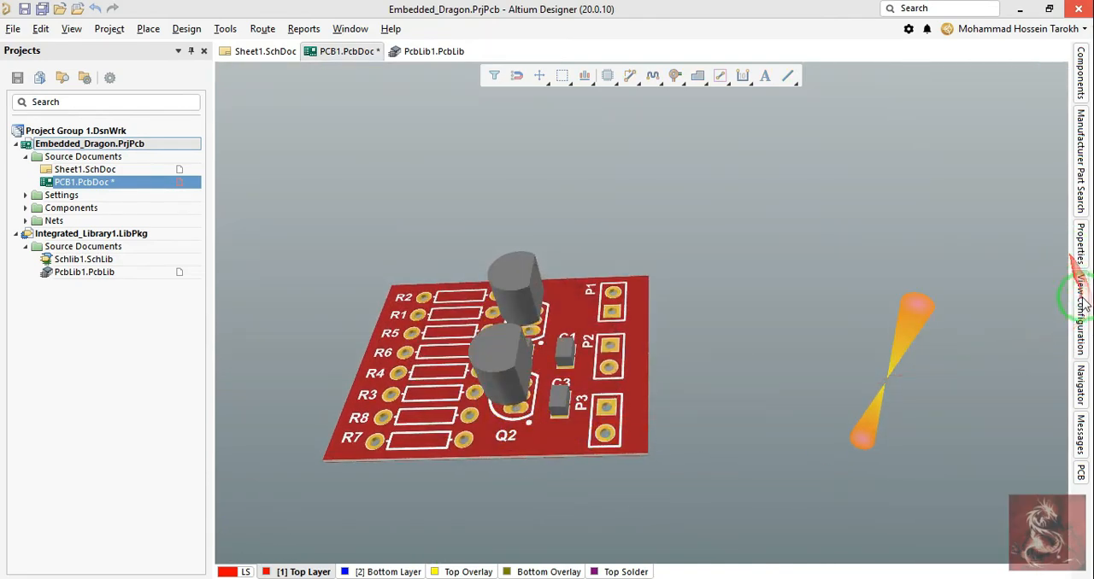
click(1082, 309)
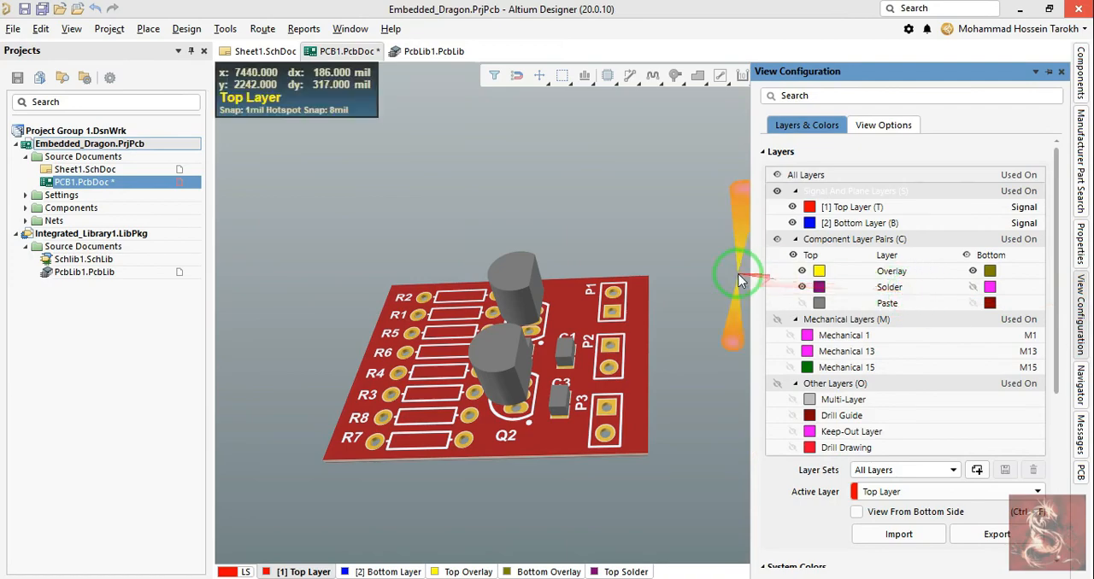
shift+right_drag(738, 268, 667, 273)
key(2)
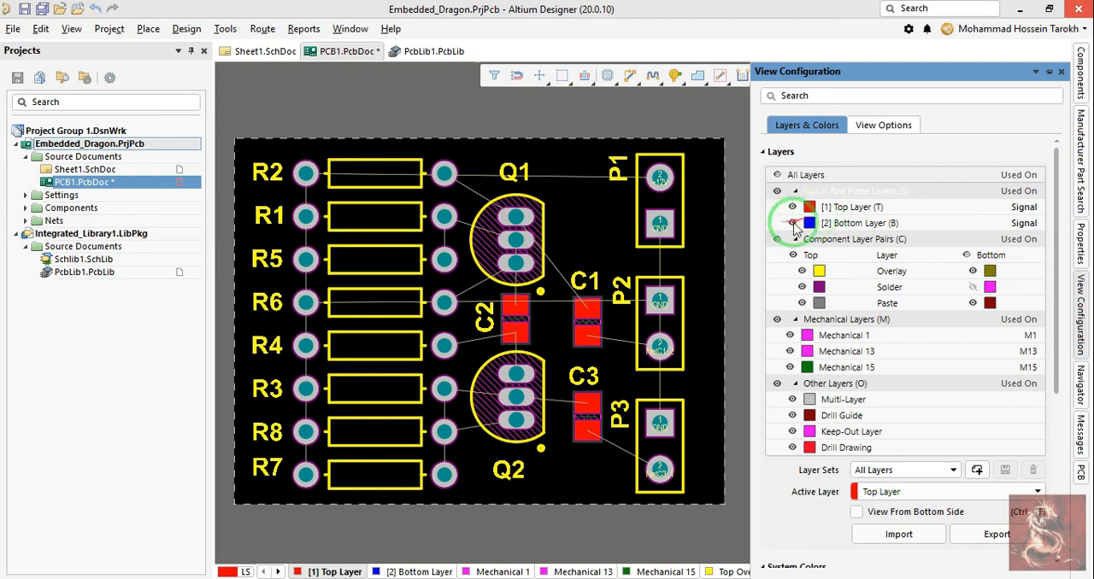
Step: Hide the top overlay layer in the component layer pairs and show it again
scroll(796, 231, down, 1)
click(801, 249)
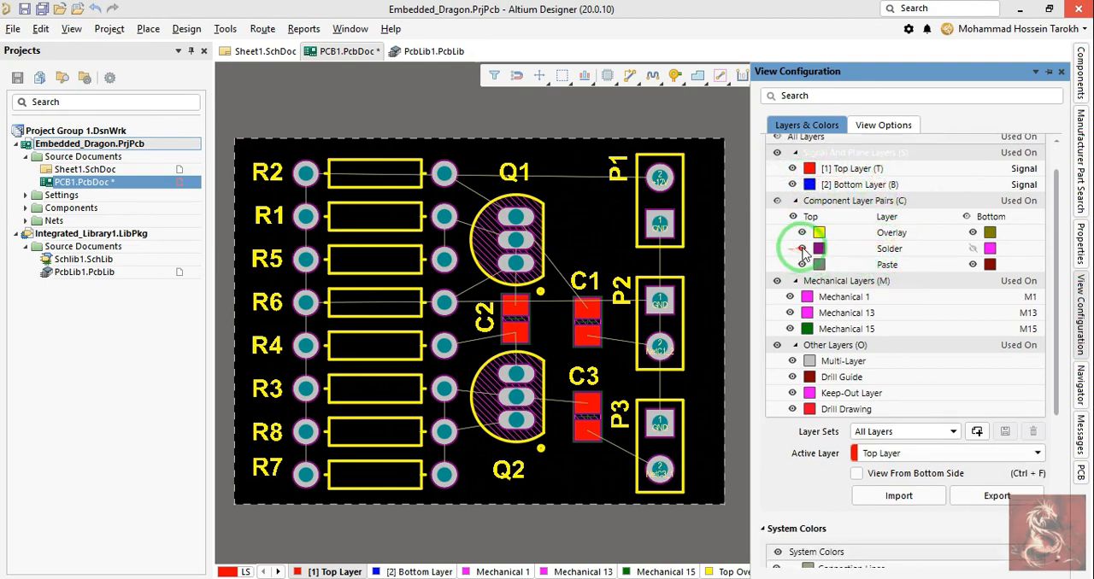
click(804, 233)
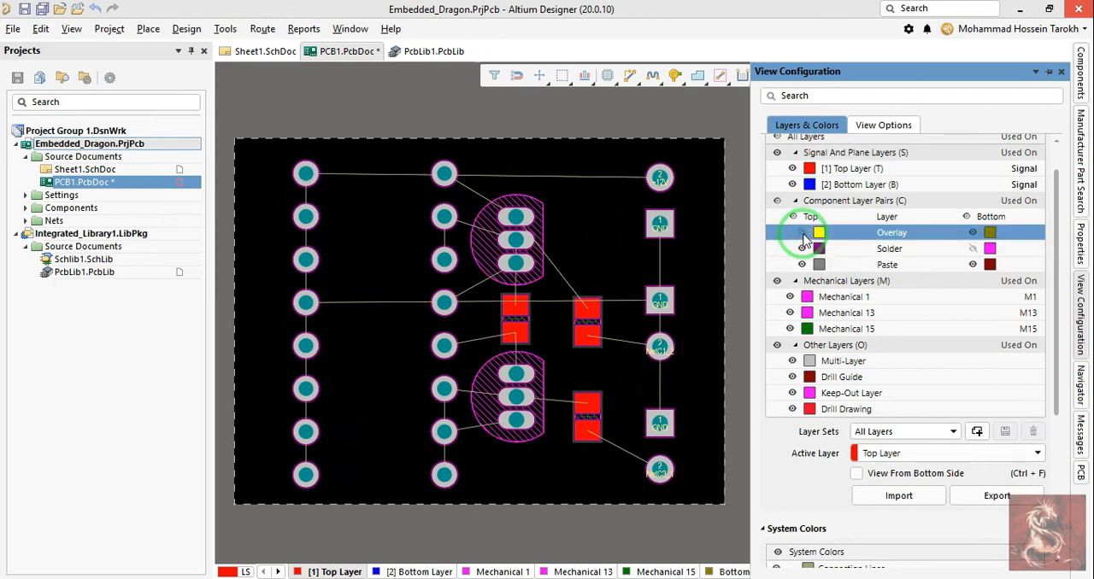
click(803, 233)
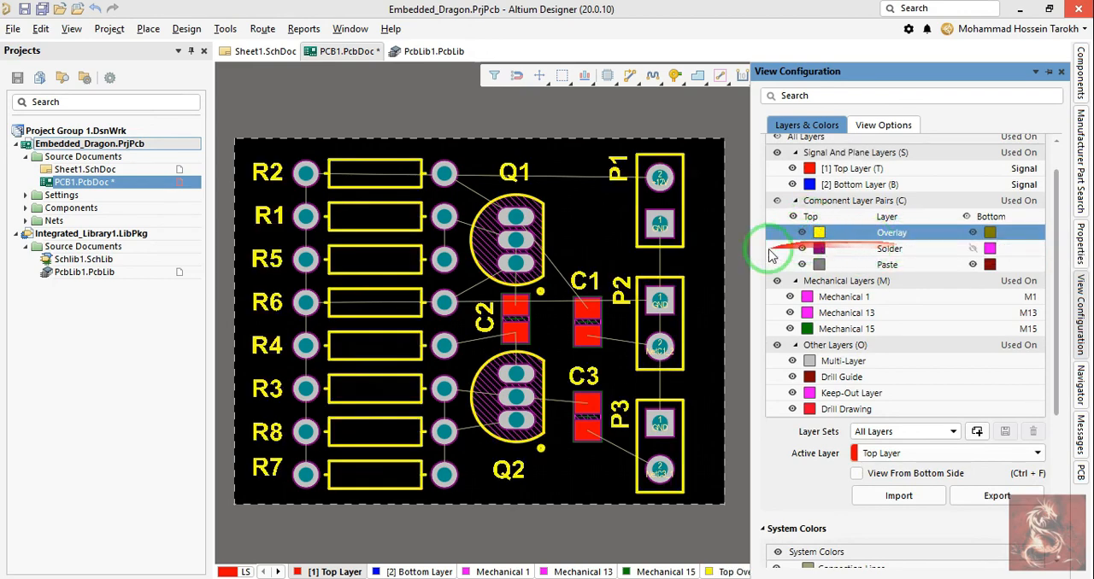
right_drag(608, 243, 596, 226)
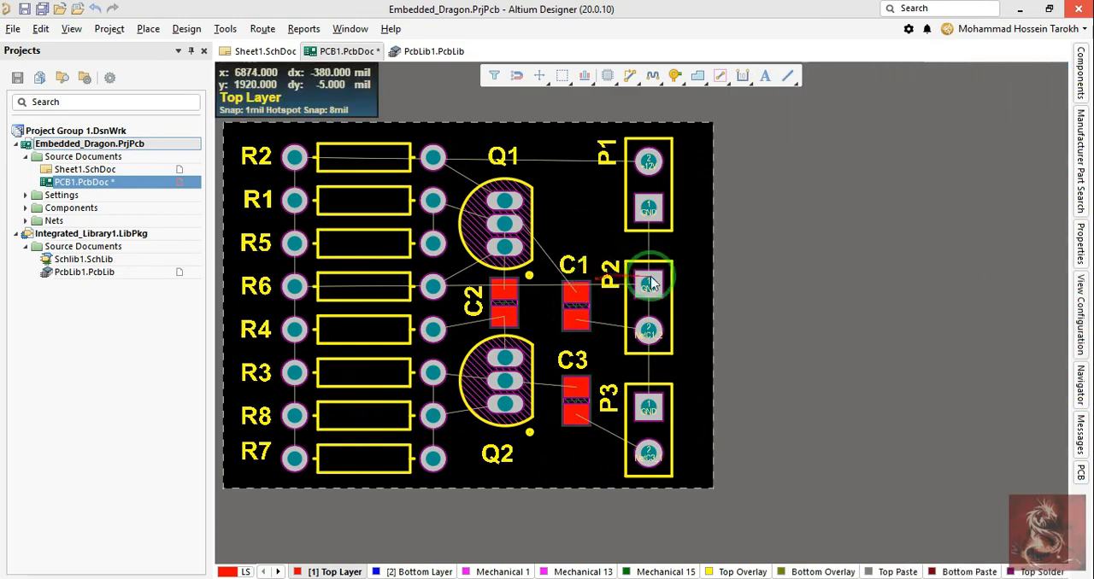
Step: Flip capacitor C3 to the bottom side of the board
click(1079, 294)
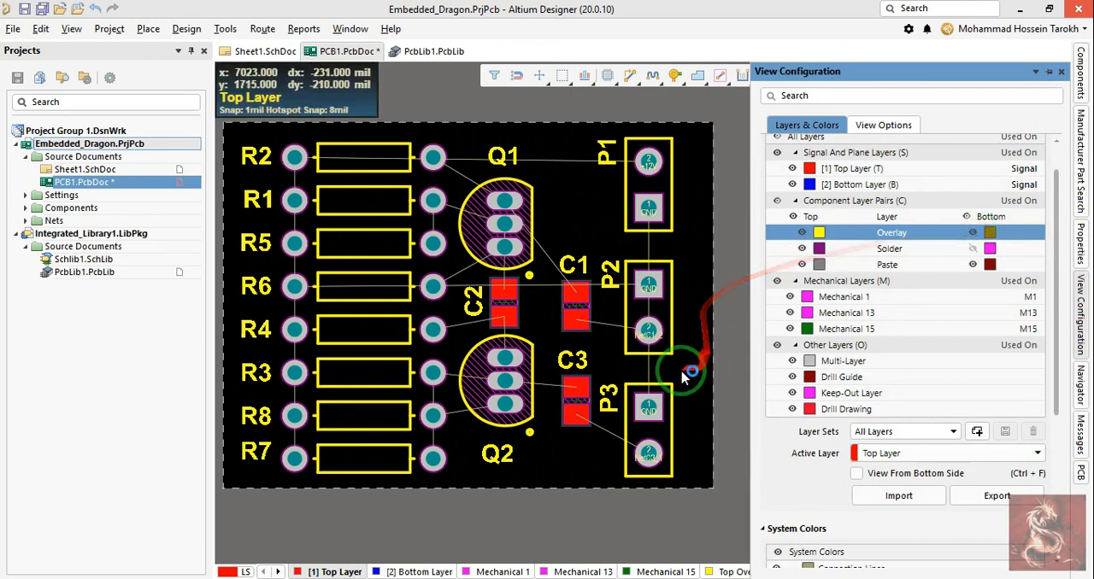
right_drag(571, 362, 570, 339)
drag(574, 341, 578, 343)
key(l)
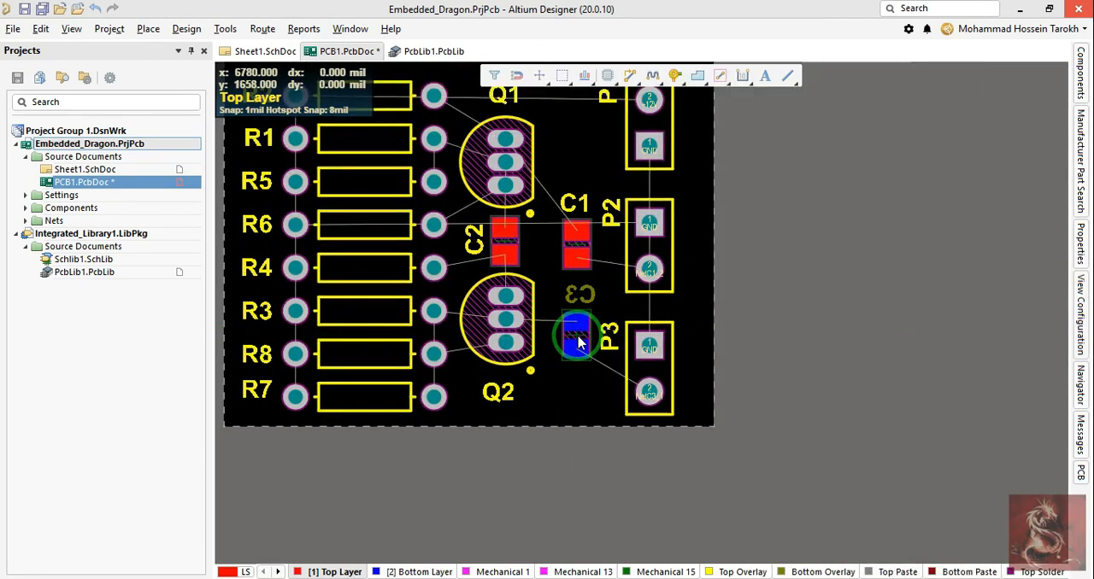
Step: Flip the board over in 3D to inspect C3 on its underside and return to the 2D layout
key(3)
shift+right_drag(577, 336, 614, 428)
right_click(541, 359)
key(v)
key(b)
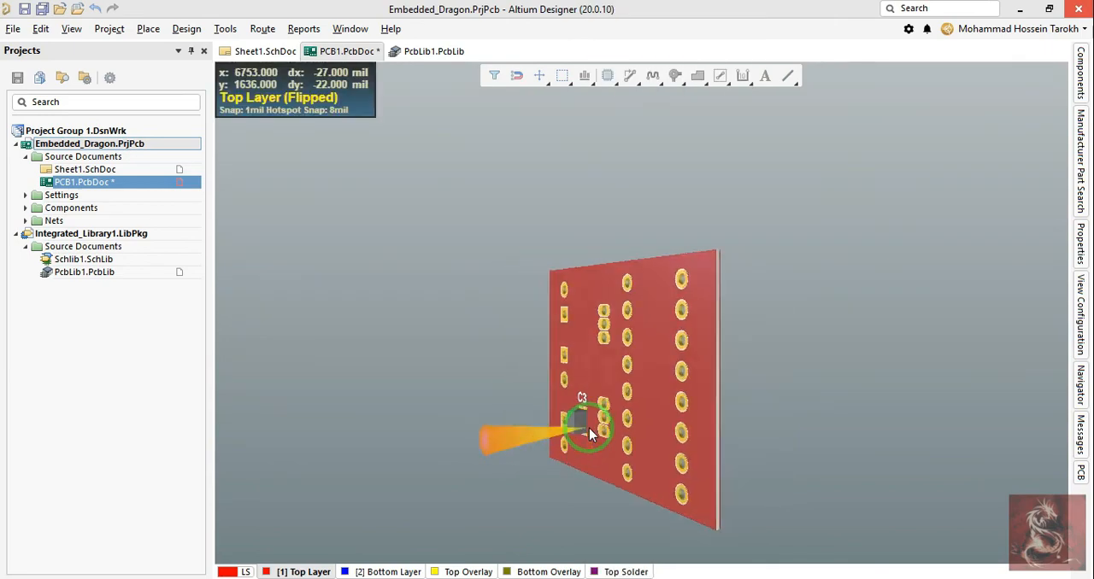
key(2)
ctrl+scroll(570, 298, up, 2)
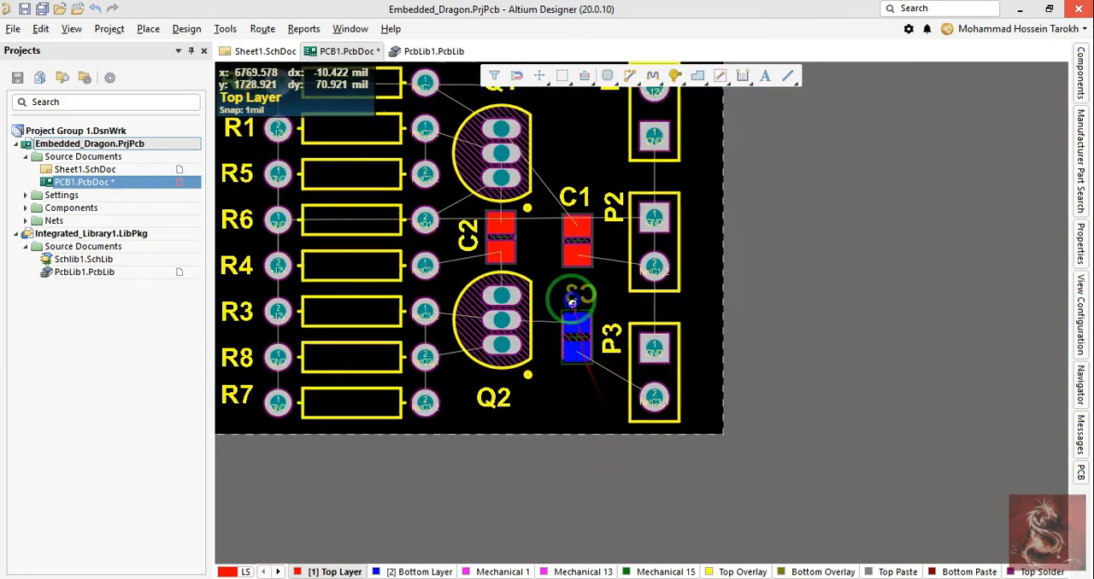
Step: Toggle the bottom overlay and show the bottom solder layer in the component layer pairs
click(1081, 203)
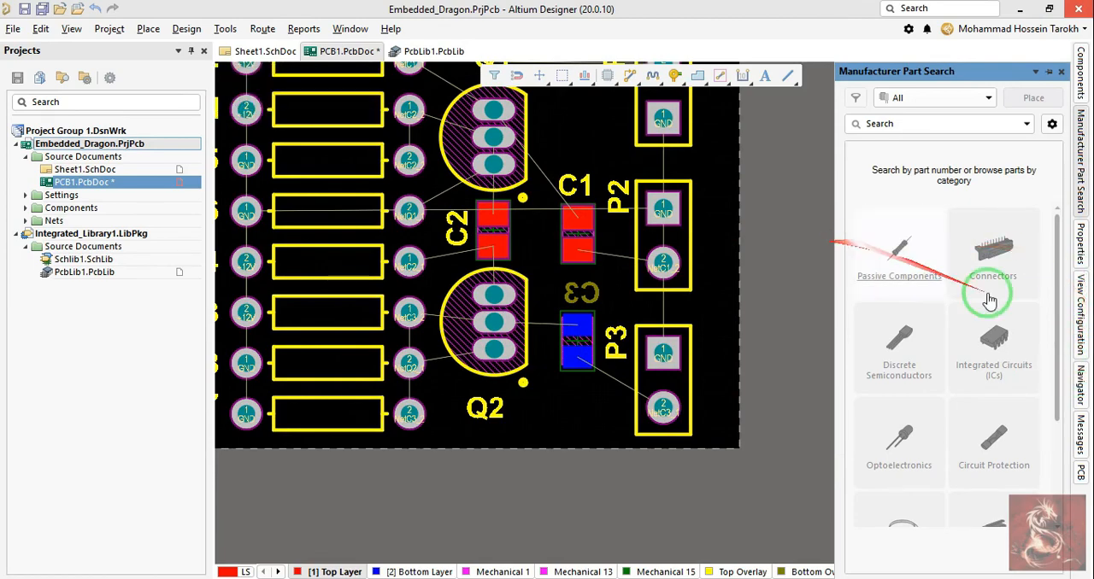
click(1080, 472)
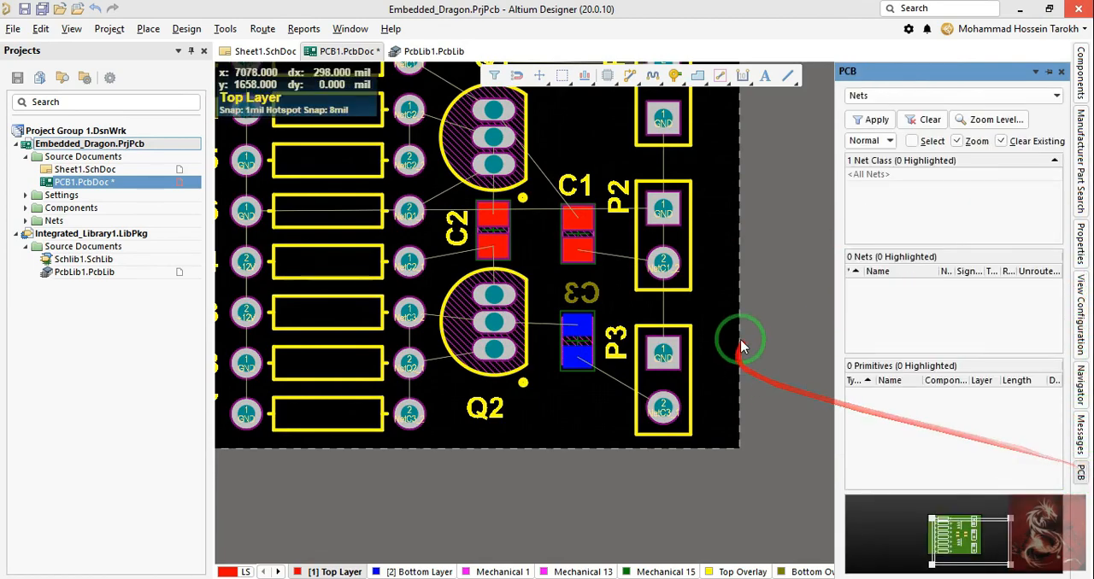
key(l)
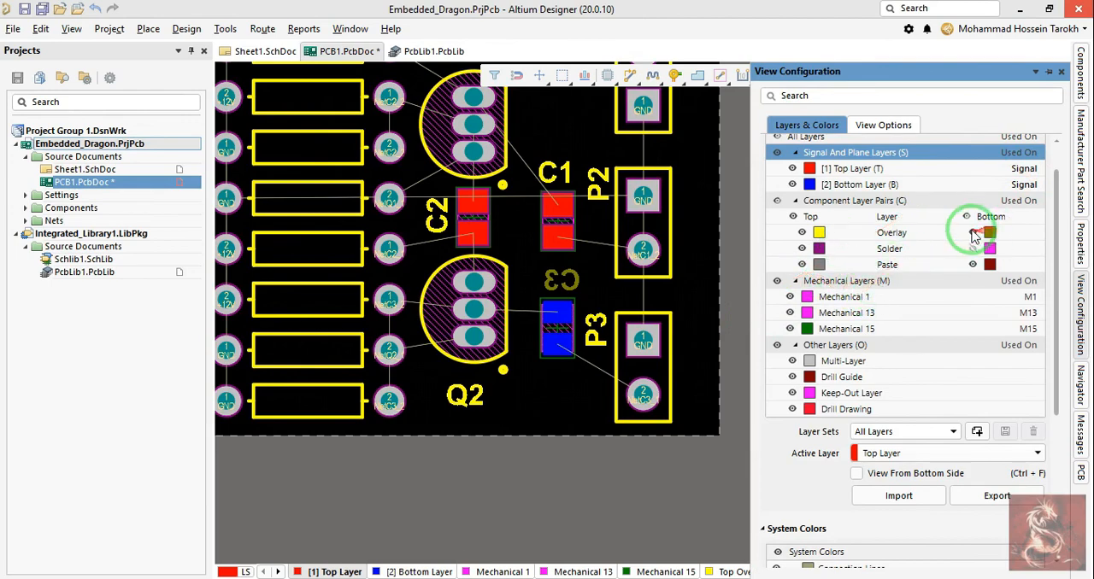
click(971, 232)
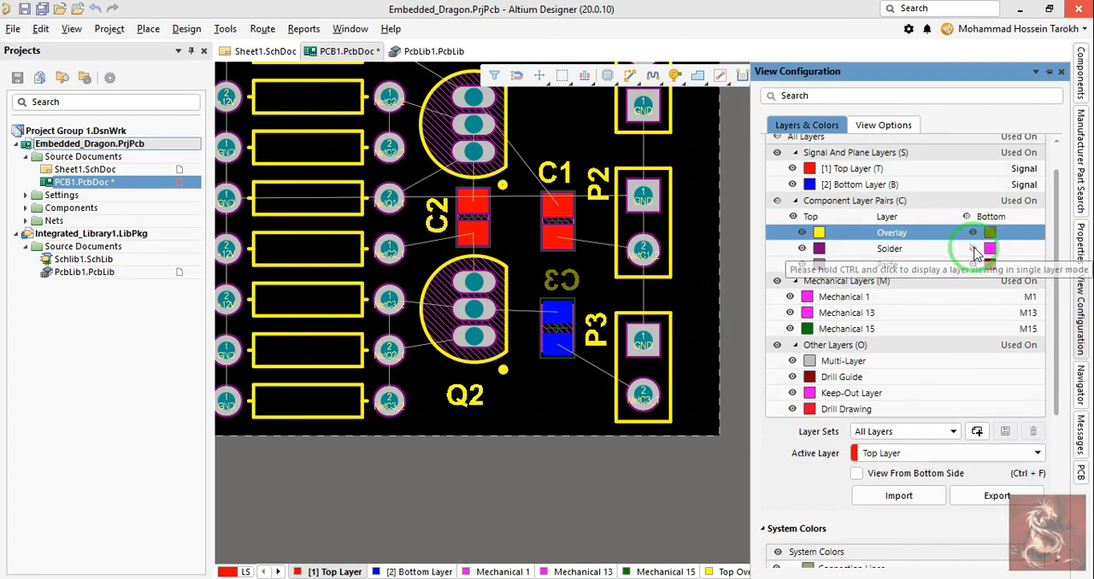
click(974, 249)
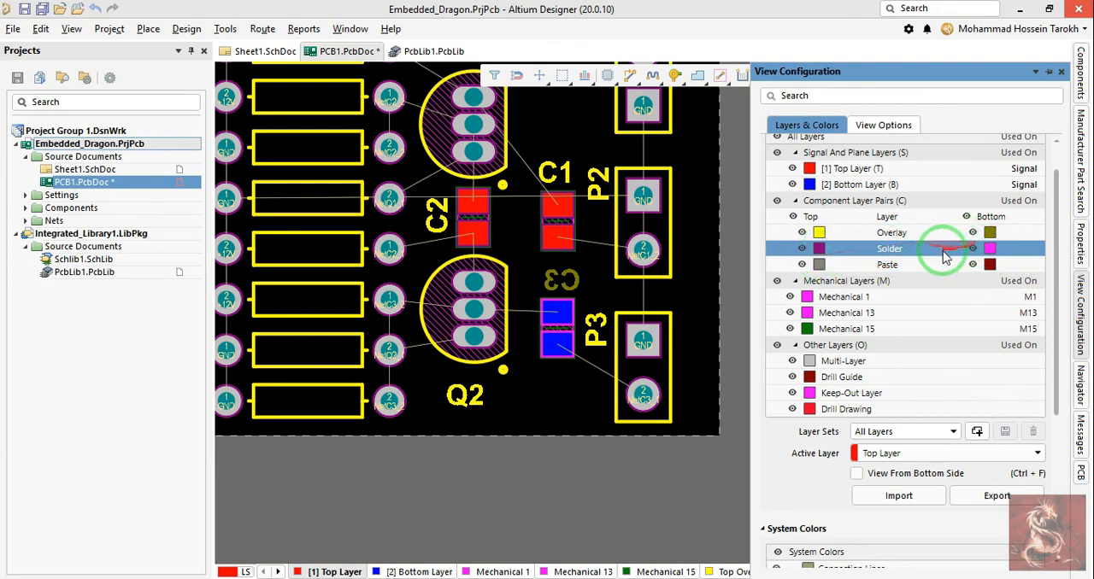
Step: Hide the top solder layer in the component layer pairs and show it again
click(802, 249)
click(805, 247)
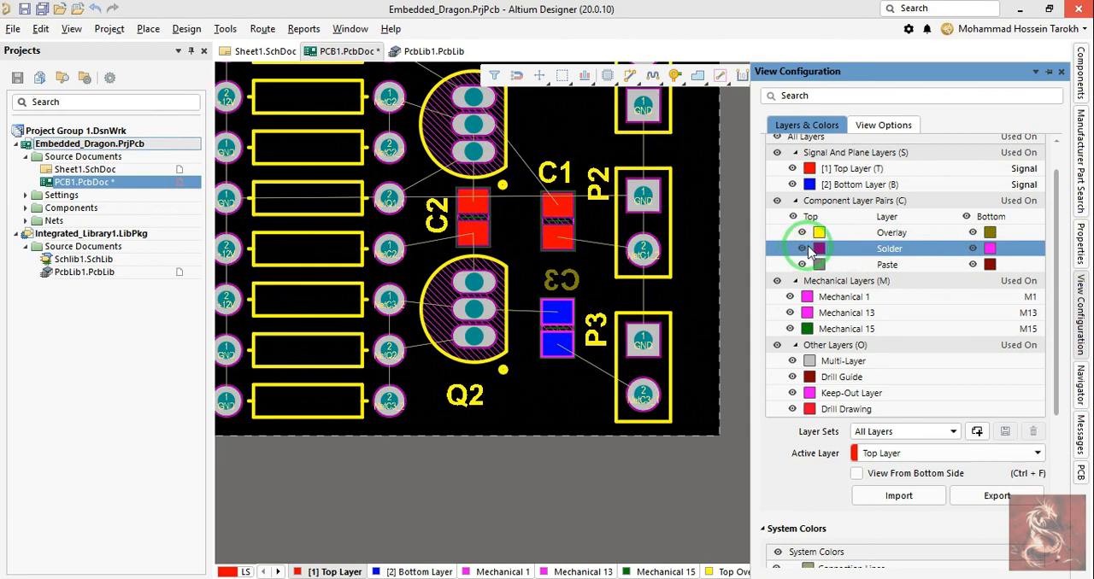
click(806, 248)
click(807, 248)
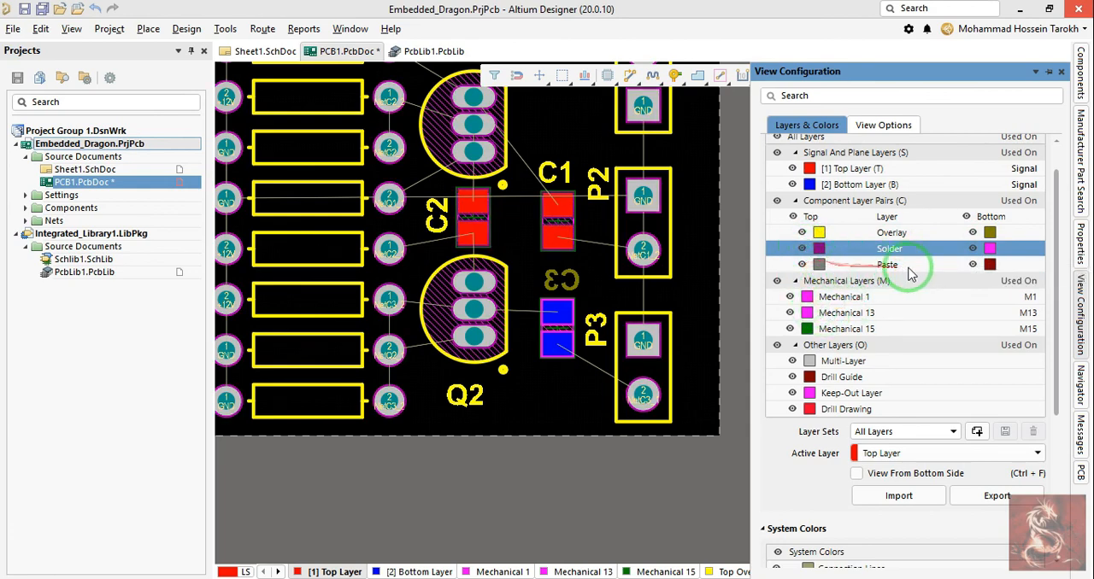
Step: Hide the top and bottom paste layers in the component layer pairs
click(803, 266)
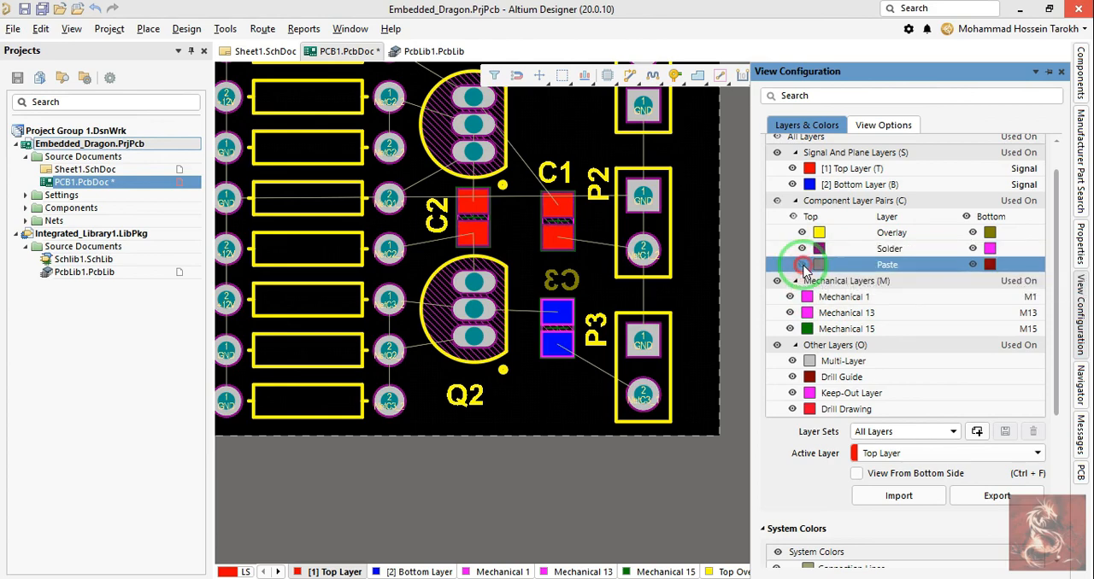
click(806, 267)
right_drag(689, 266, 705, 271)
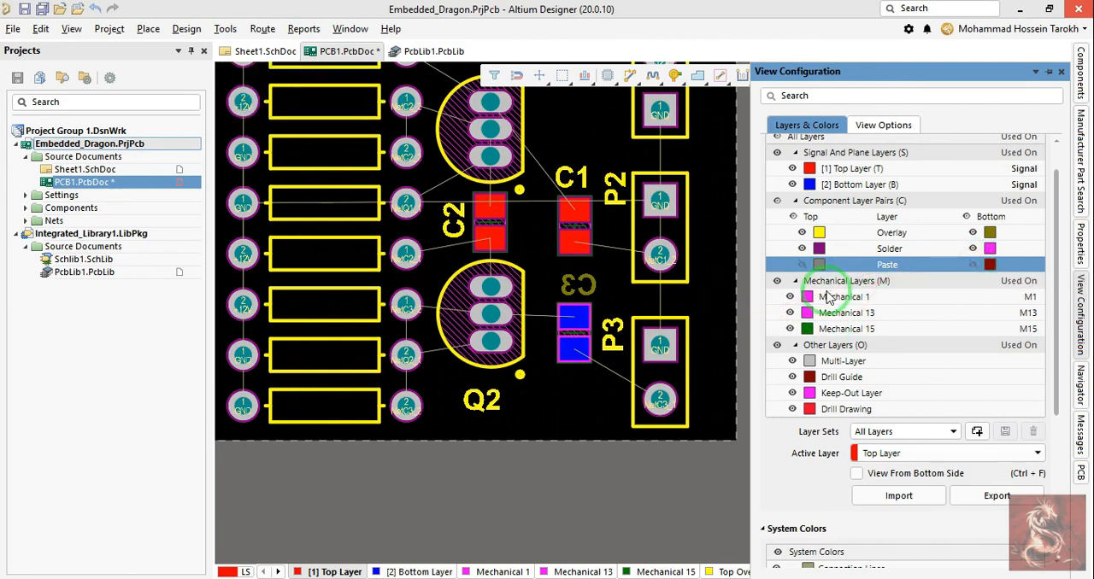
Step: Check the board around C3 in 2D, view it in 3D layout mode, and return to 2D
right_drag(620, 299, 586, 266)
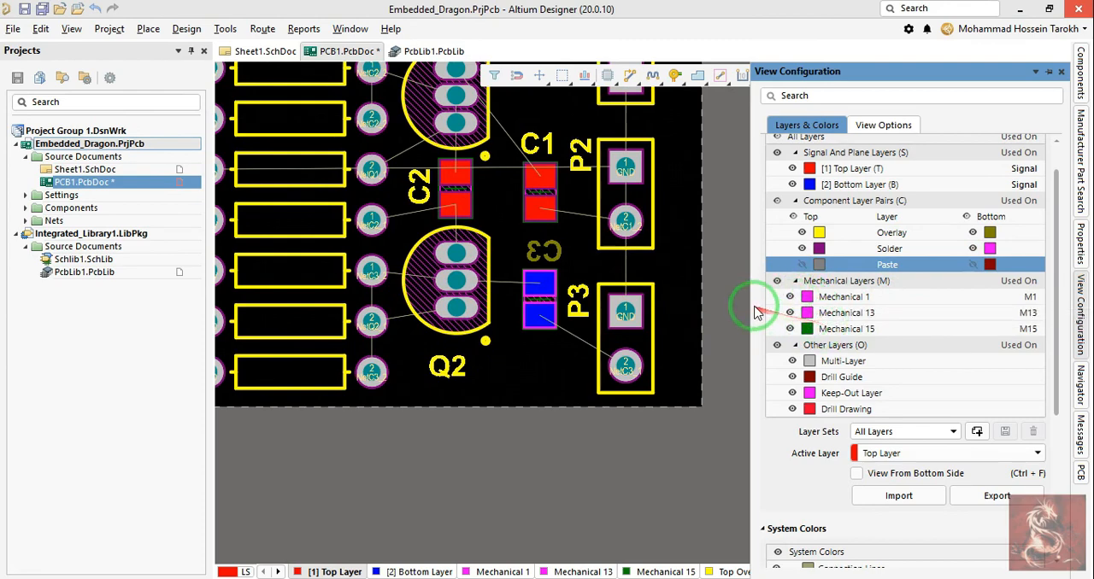
right_drag(677, 285, 659, 270)
right_drag(590, 341, 603, 308)
key(3)
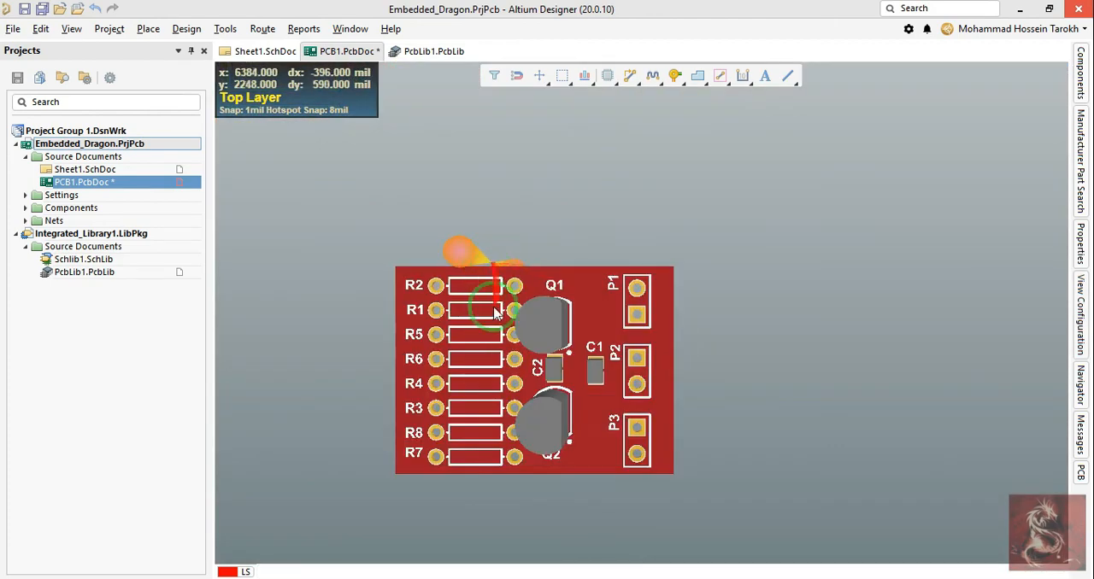
key(2)
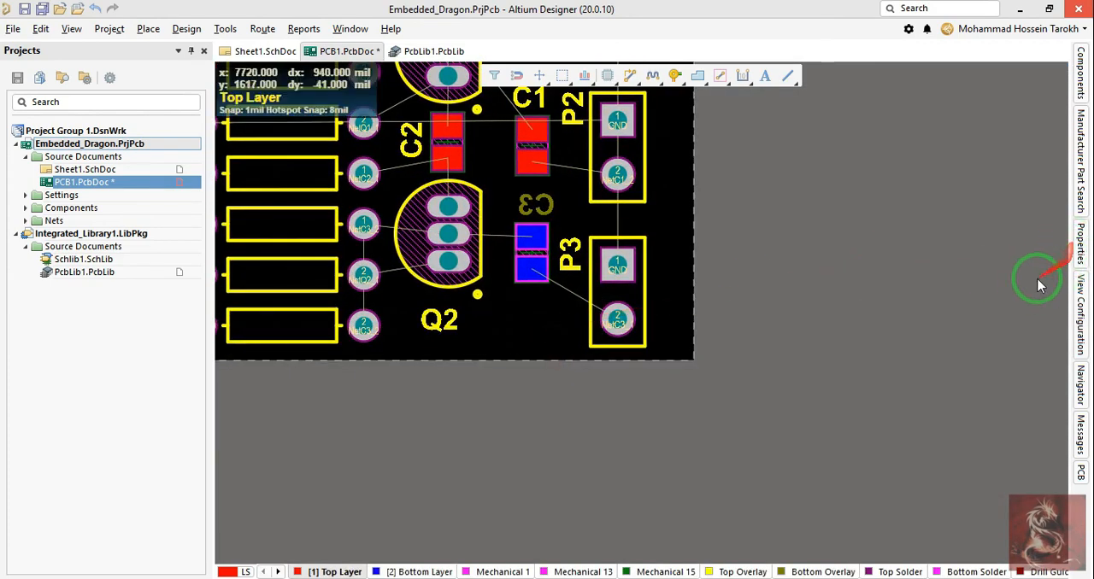
Step: Hide the Mechanical 1, Mechanical 13 and Mechanical 15 layers one at a time, showing each again
click(1081, 312)
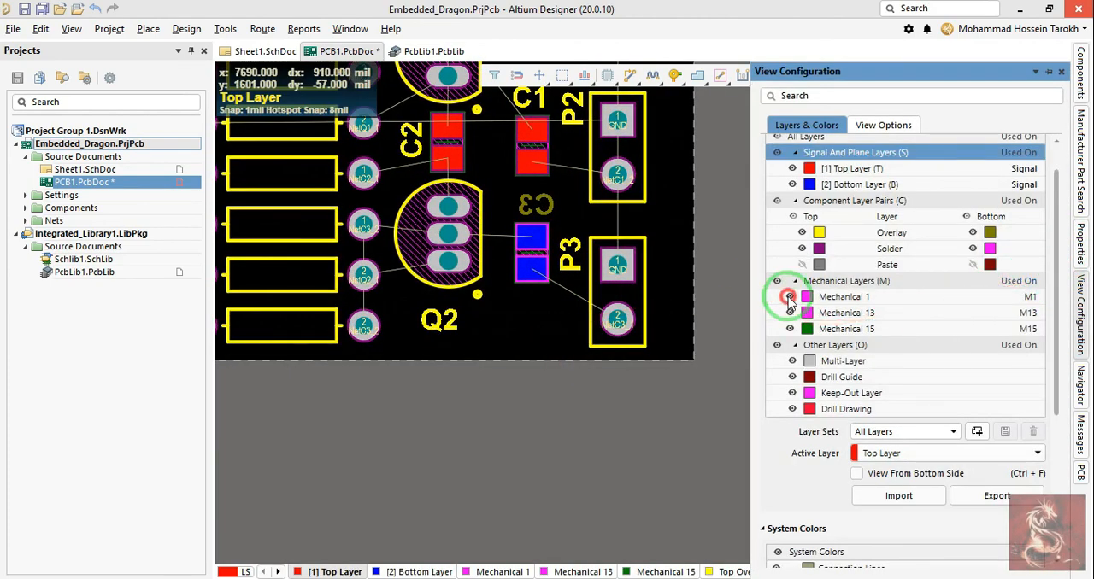
click(791, 297)
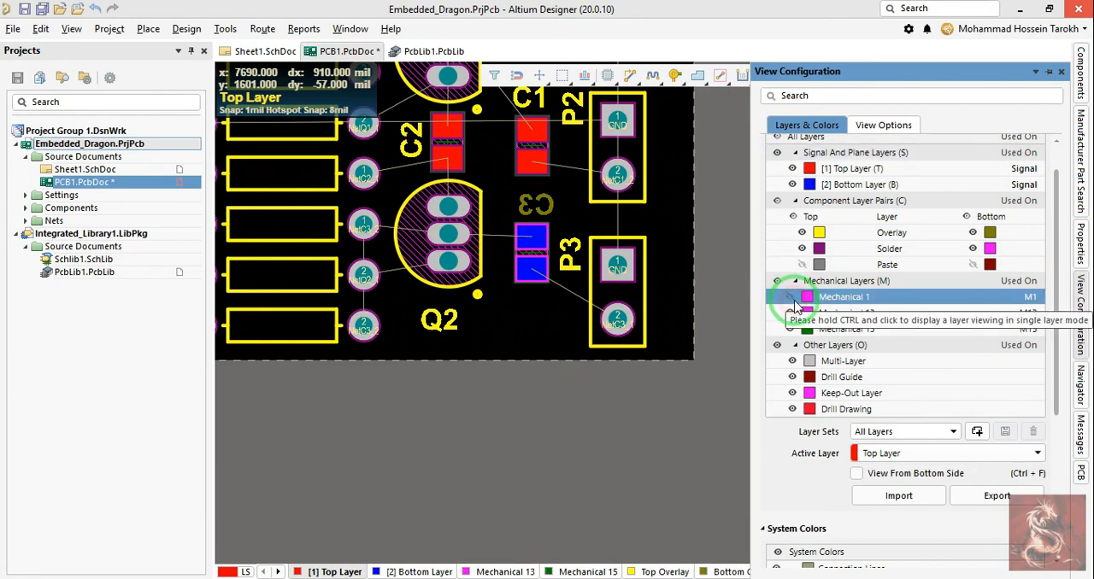
click(793, 300)
click(791, 312)
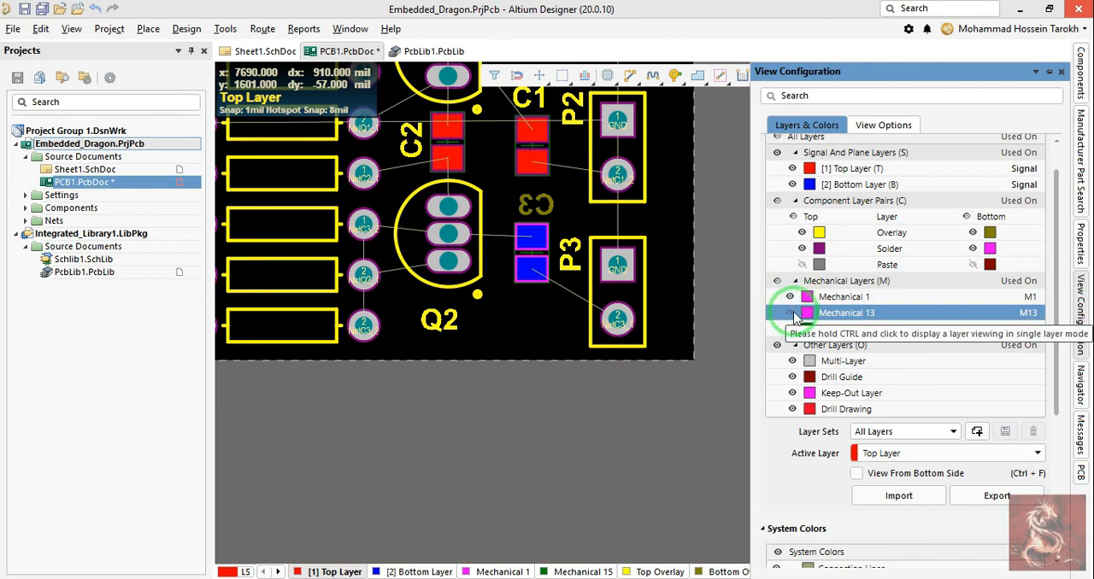
click(791, 313)
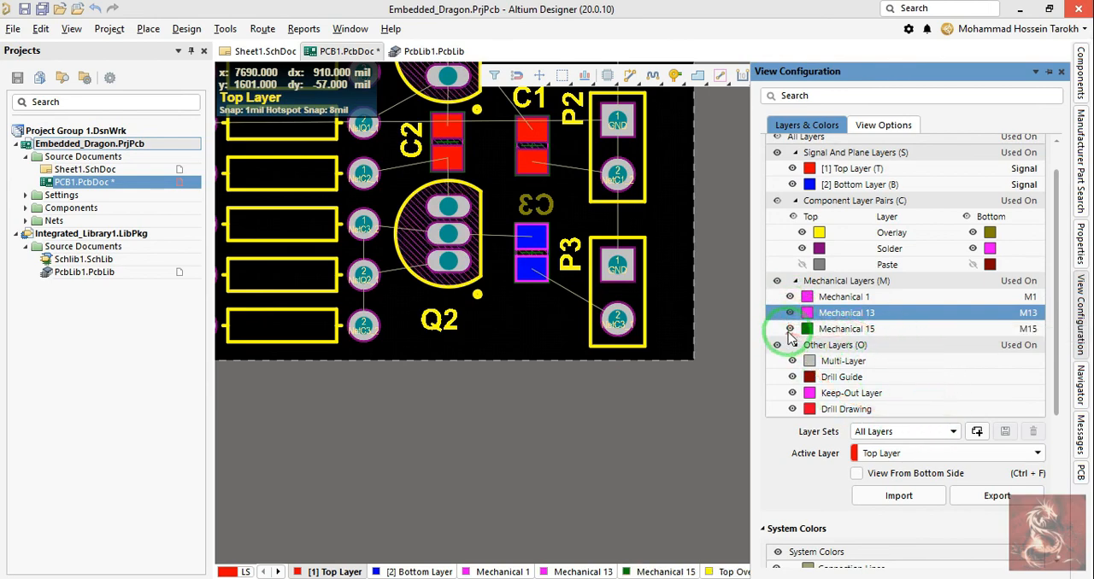
click(790, 331)
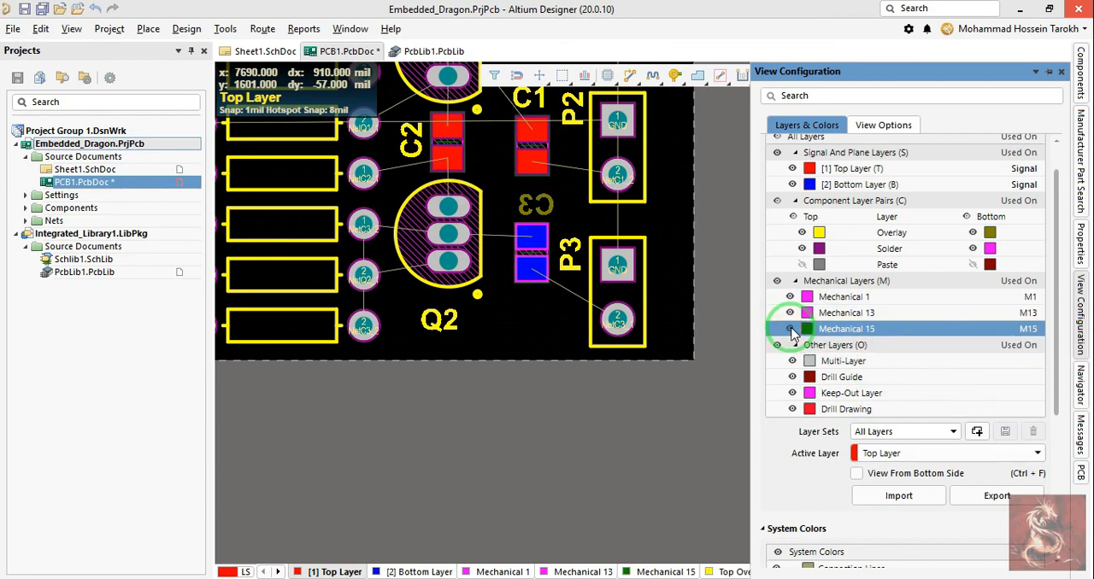
click(790, 329)
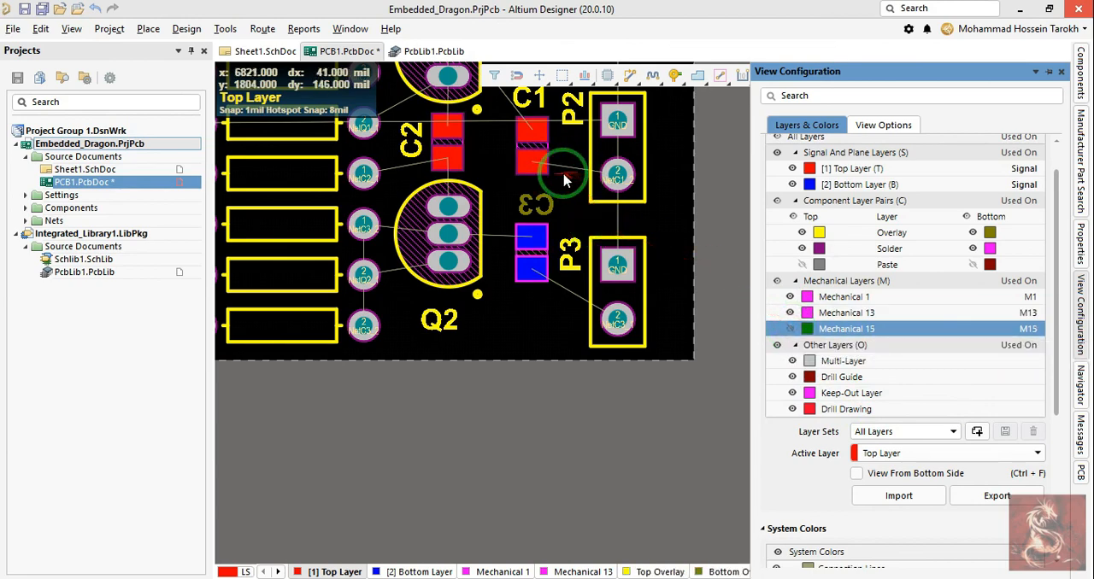
click(791, 330)
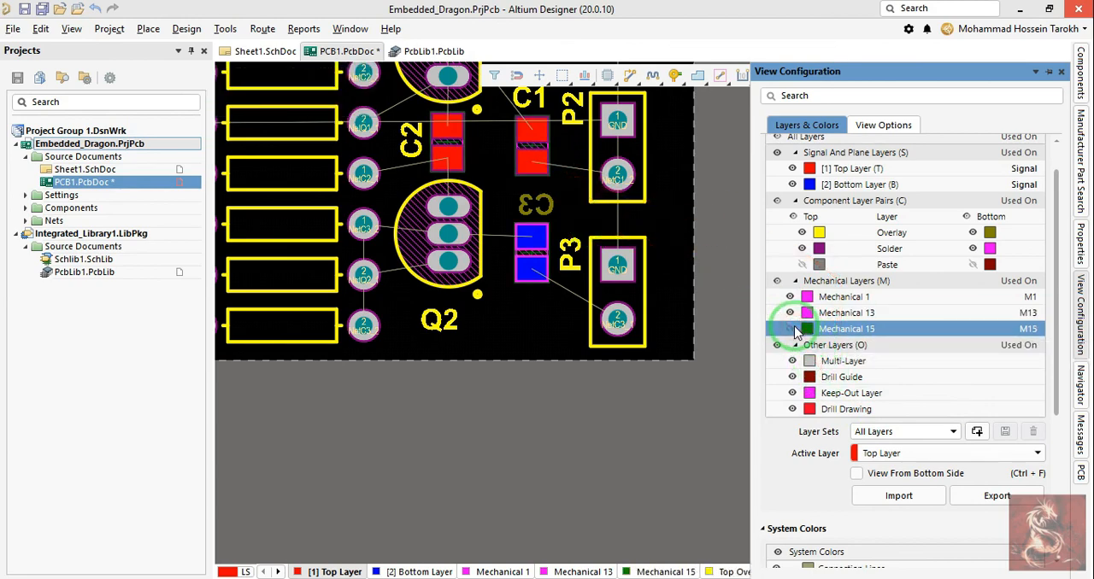
Step: Hide the Multi-Layer entry under the other layers and show it again
scroll(855, 352, down, 1)
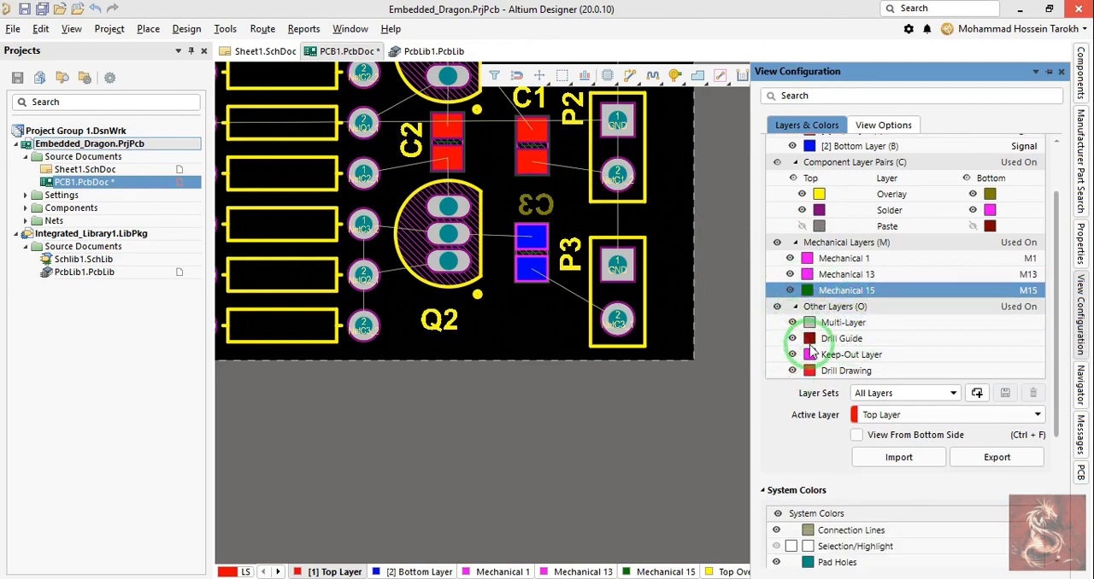
click(794, 325)
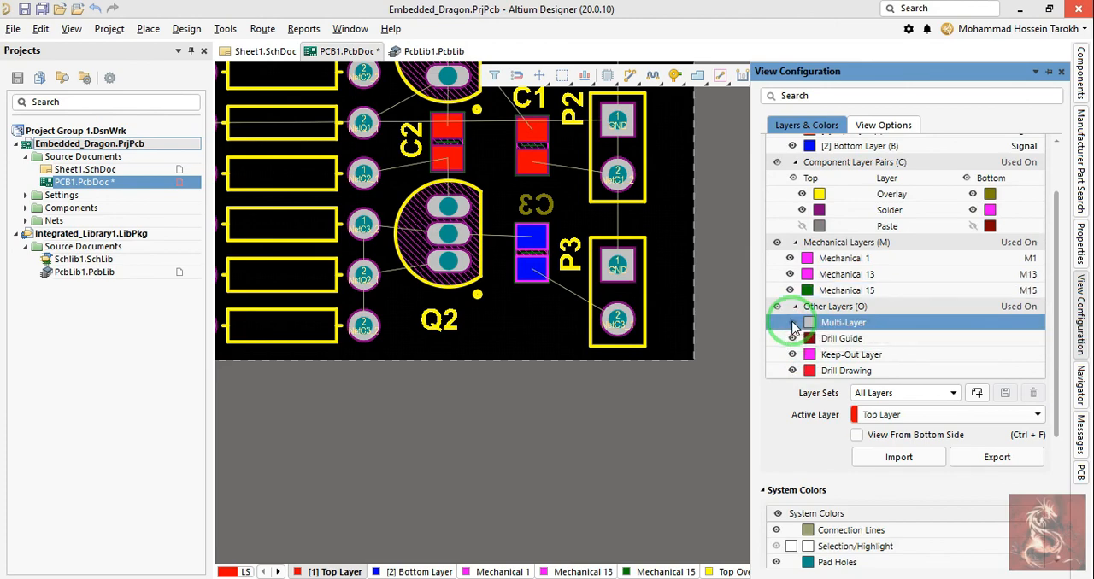
right_drag(719, 272, 726, 354)
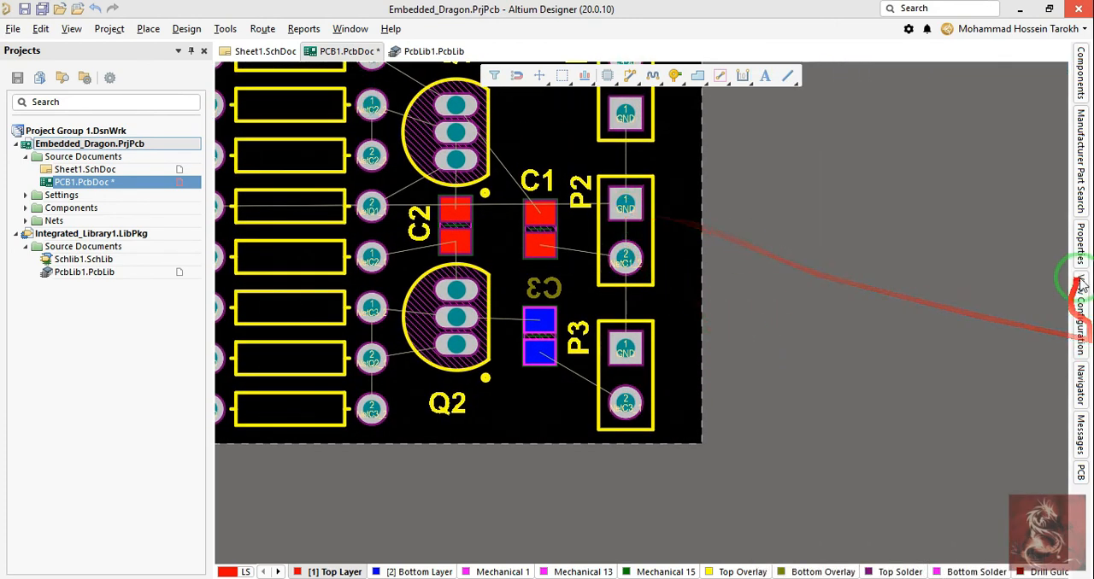
Step: Reopen the view configuration and toggle the visibility of the Drill Guide and Keep-Out Layer
click(1081, 247)
click(1080, 186)
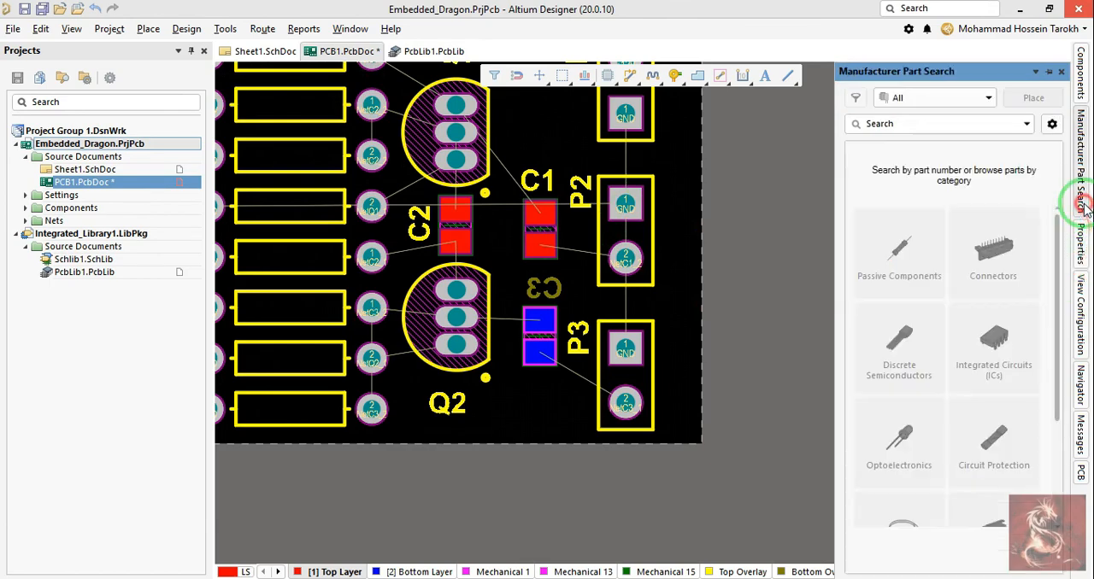
click(1082, 469)
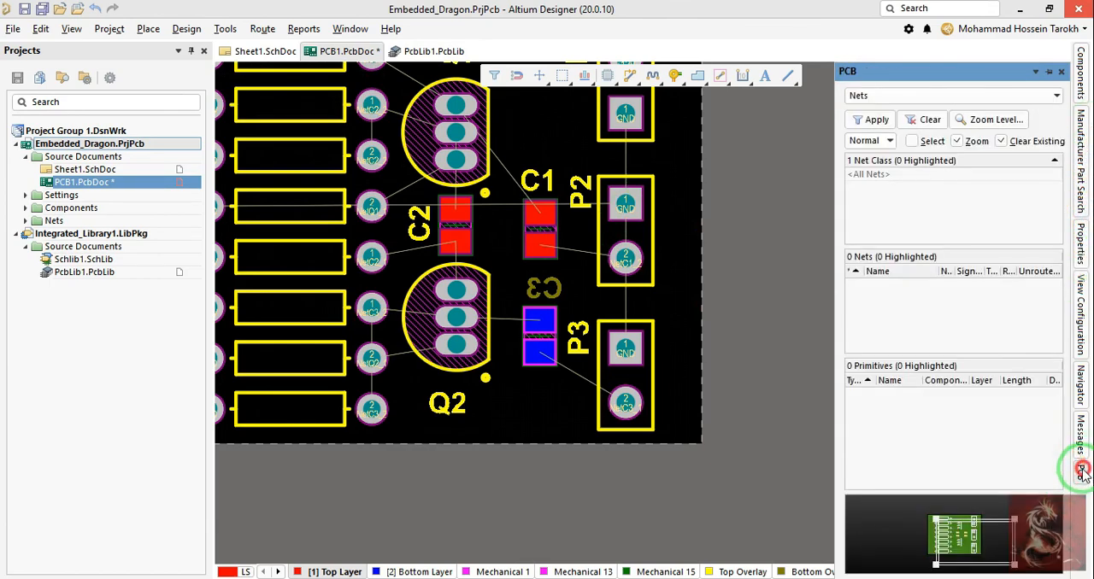
right_drag(763, 333, 694, 344)
key(l)
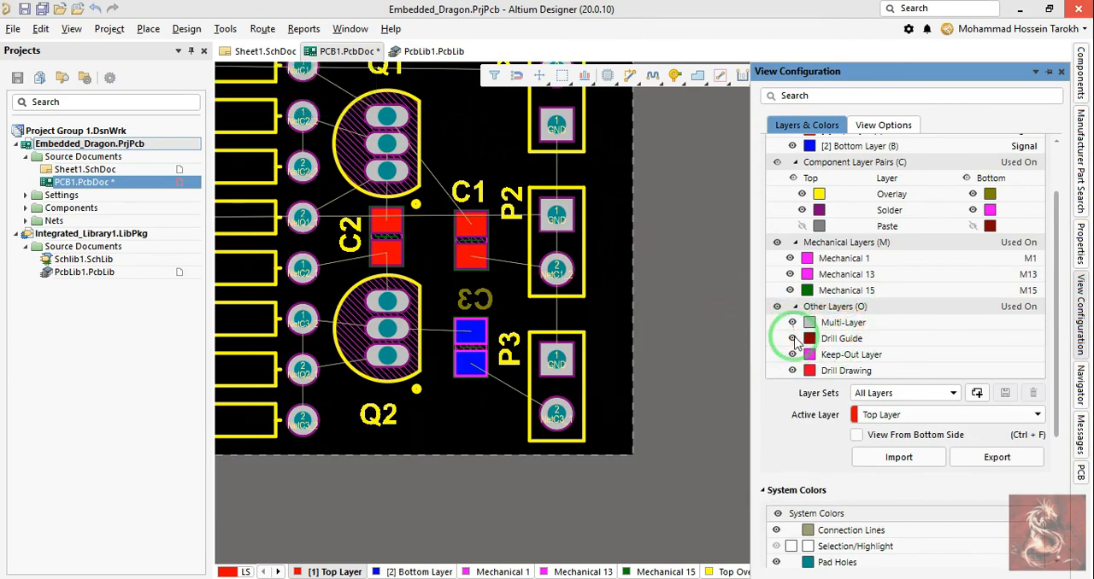
click(792, 340)
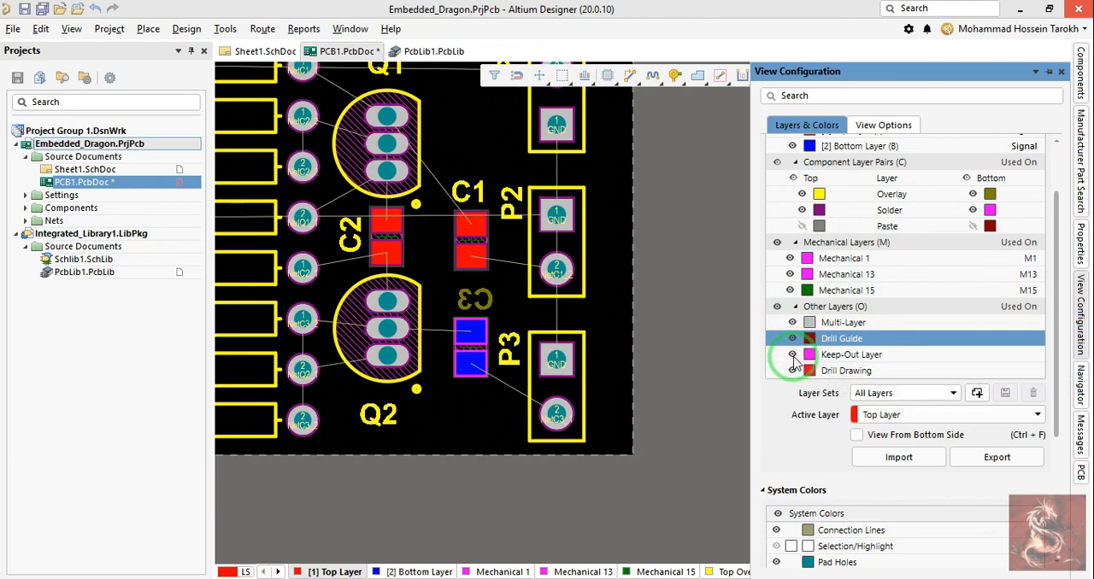
click(792, 357)
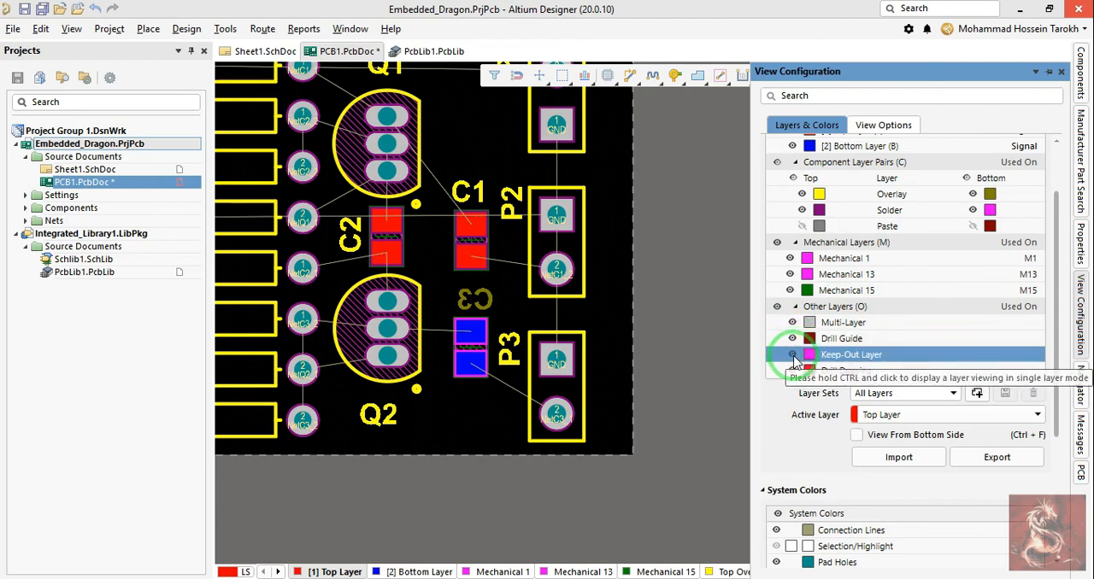
Step: Open the Layer Stack Manager for the PCB1 board
right_drag(631, 300, 450, 324)
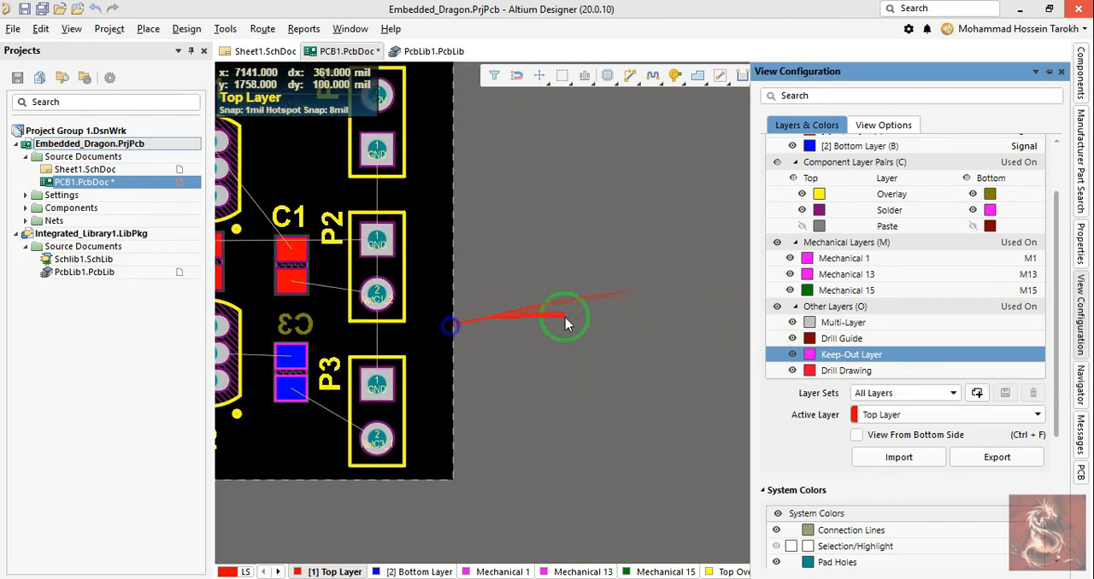
ctrl+scroll(649, 284, down, 4)
right_drag(574, 263, 765, 298)
scroll(858, 293, down, 3)
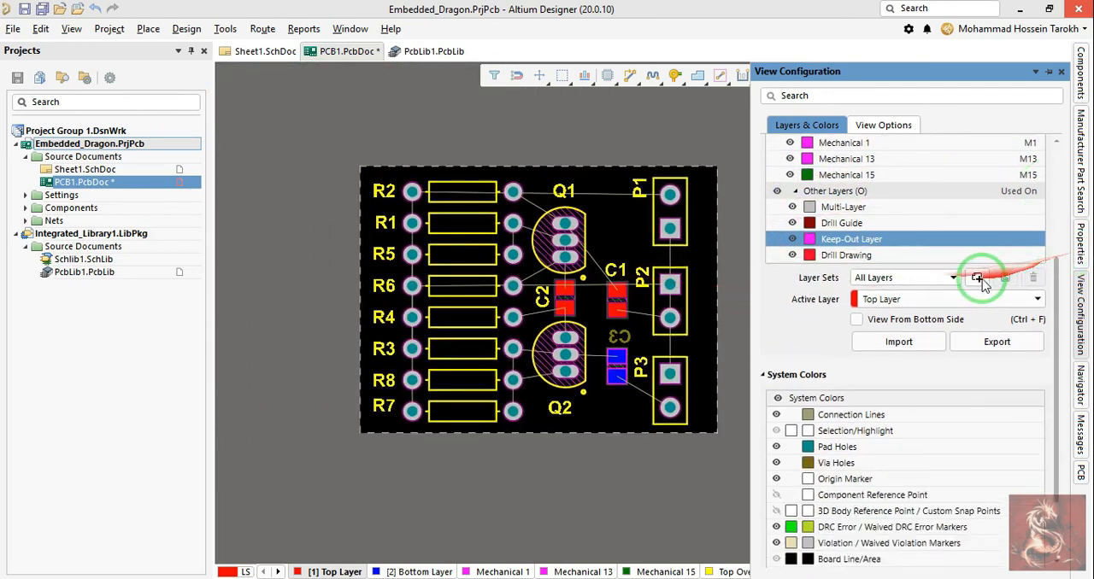
scroll(912, 299, up, 5)
right_drag(485, 403, 436, 378)
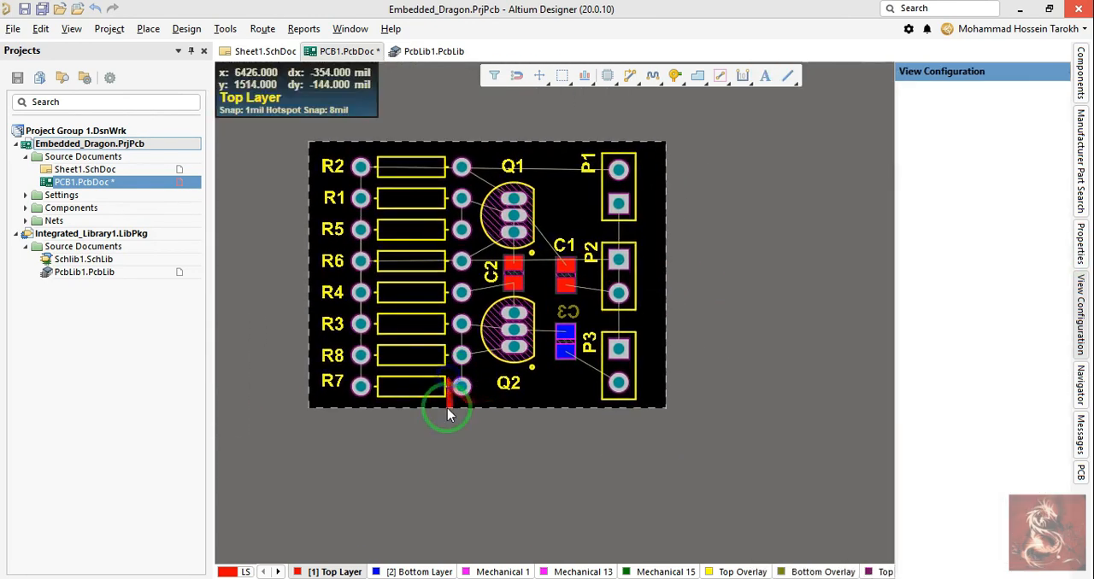
key(d)
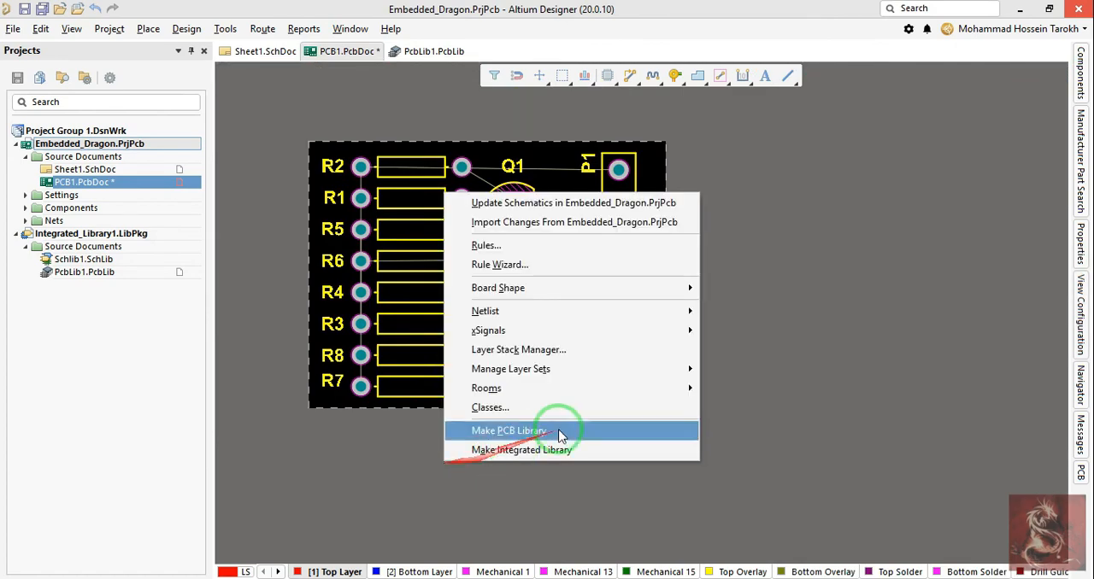
click(554, 349)
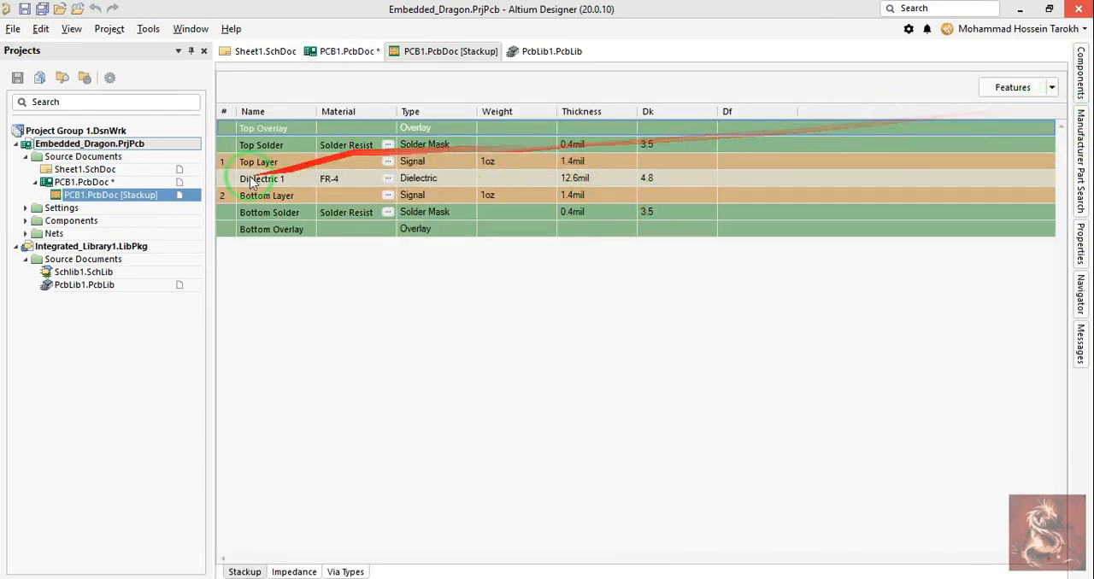
Step: Look through the optional stackup features without adding one, and select the Dielectric 1 layer
click(1052, 87)
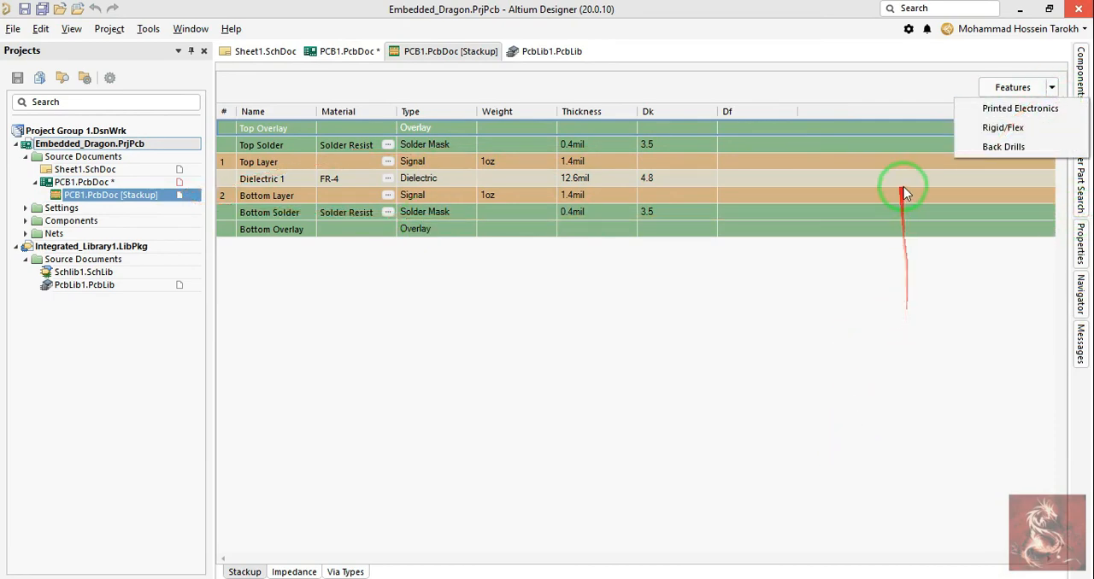
click(952, 179)
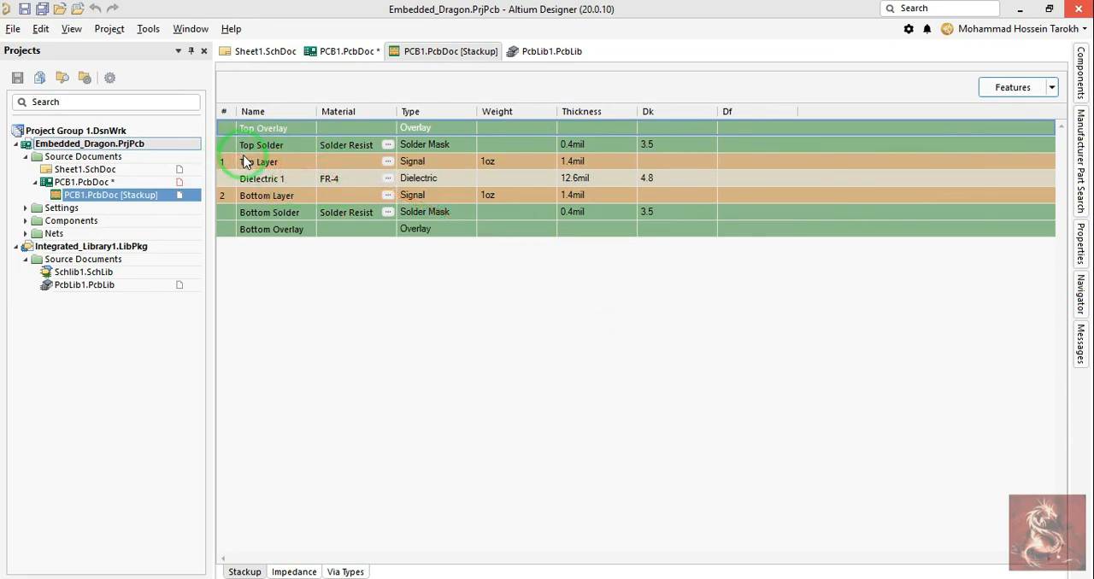
click(299, 181)
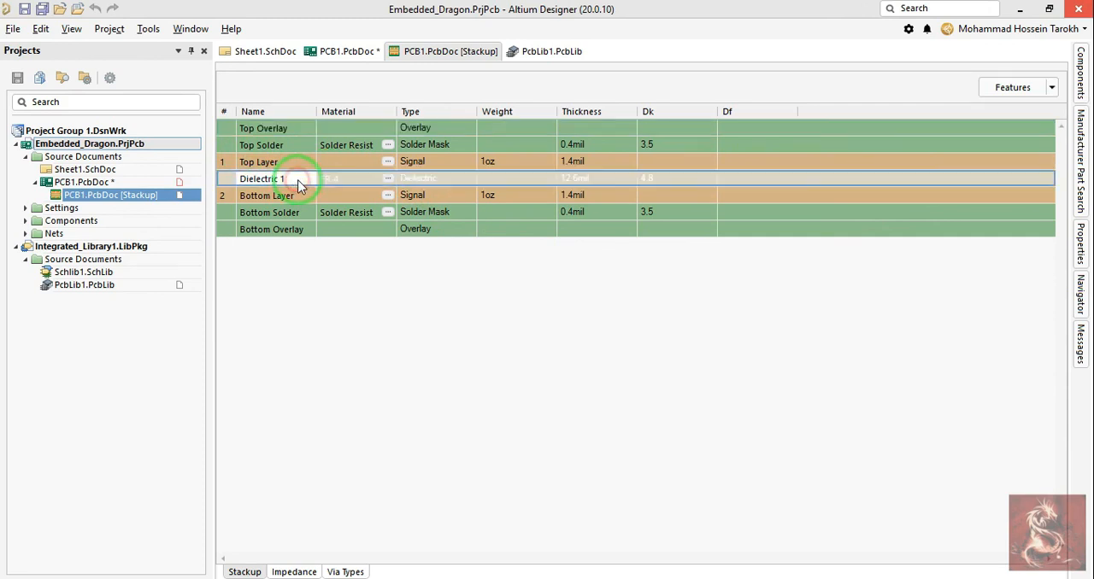
Step: Examine the materials and layer rows of the stackup, including the copper weight options for the Top Layer, without changing any value
click(358, 187)
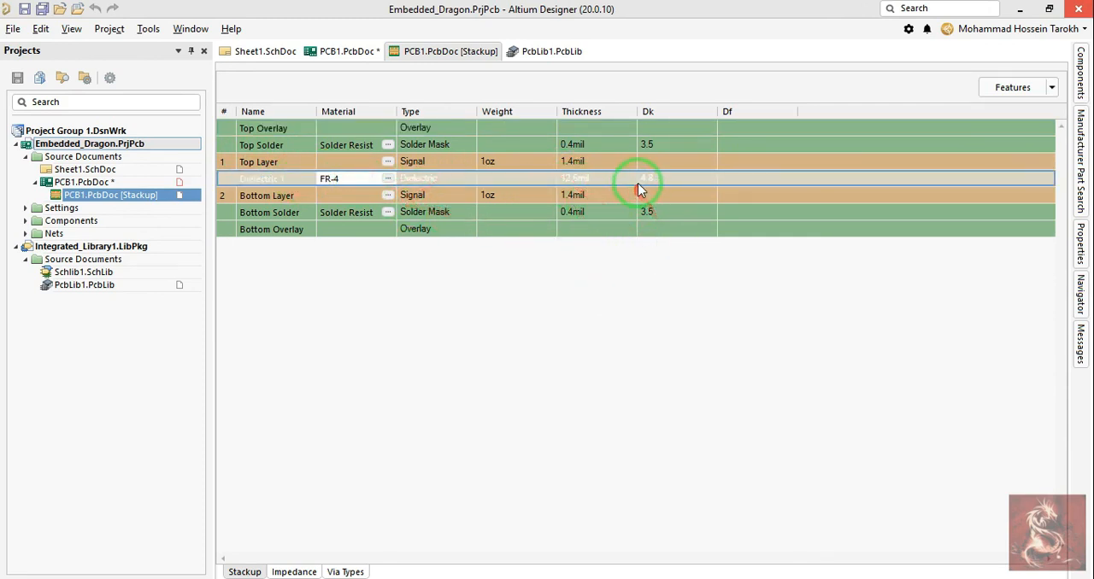
click(253, 195)
click(262, 162)
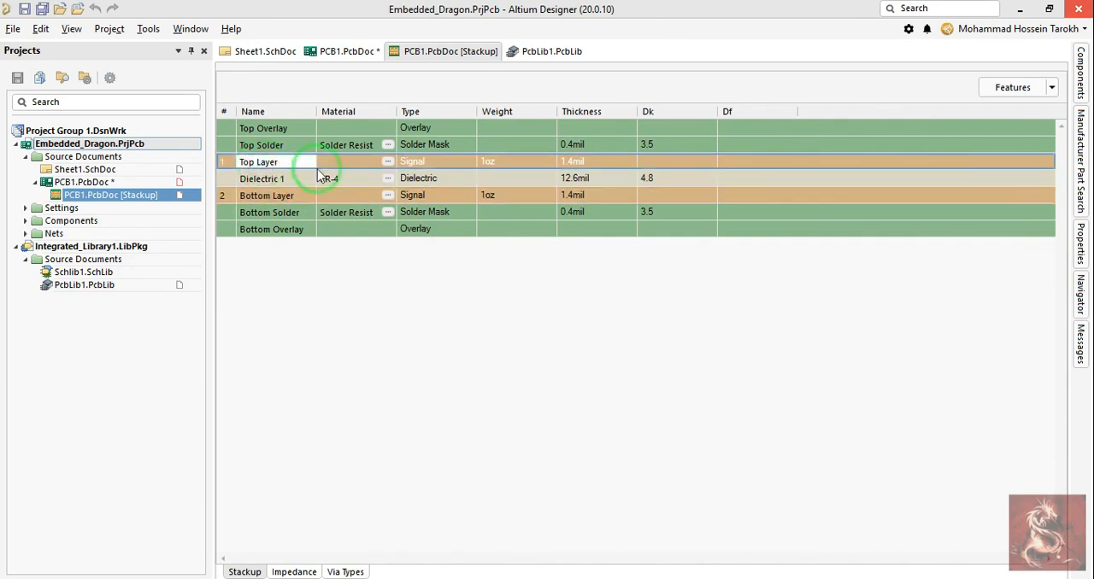
click(489, 164)
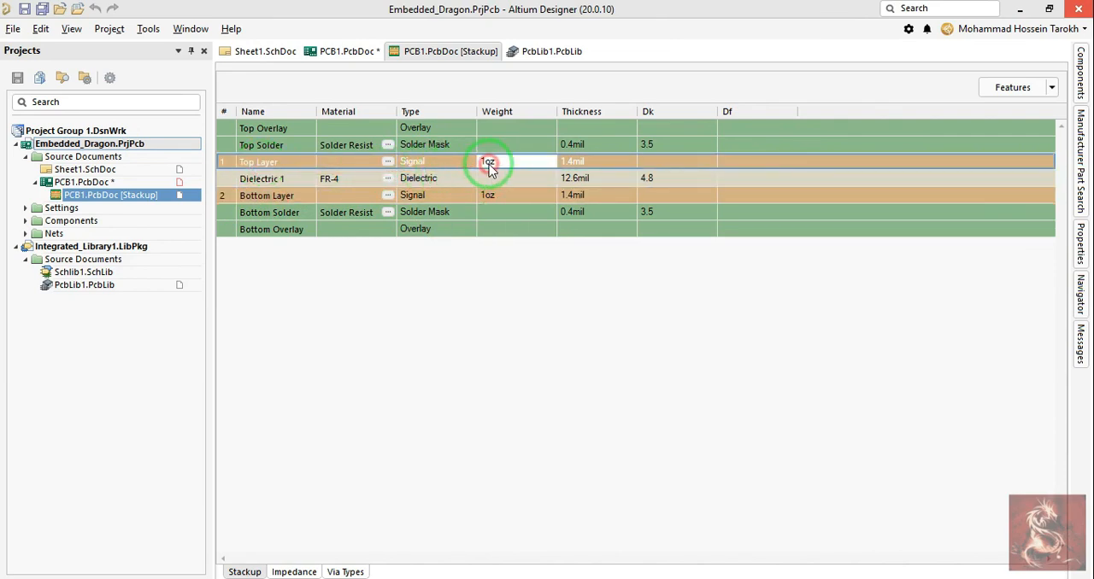
click(510, 161)
click(549, 161)
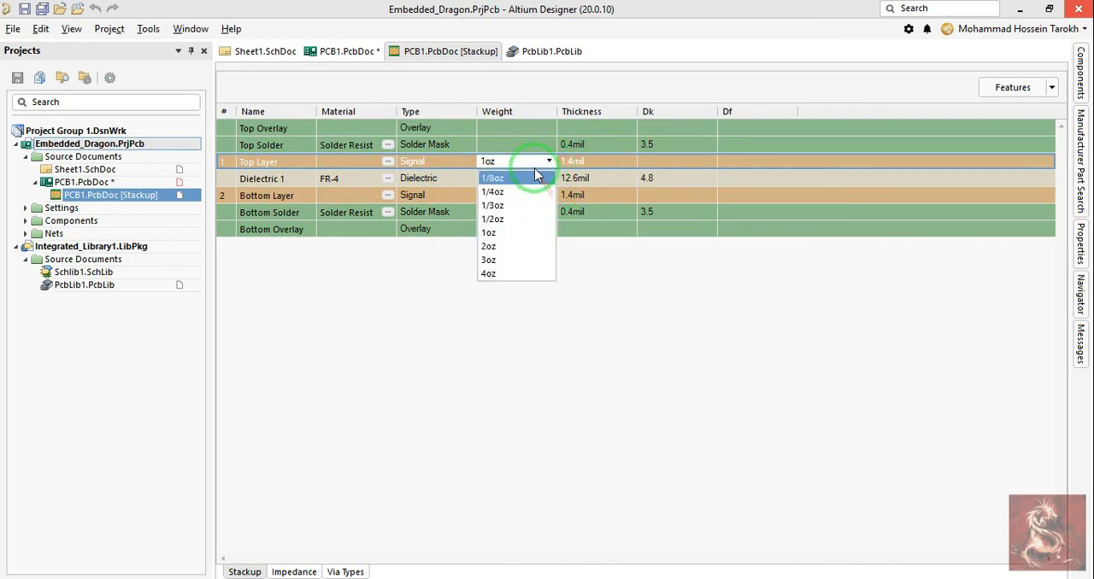
click(849, 288)
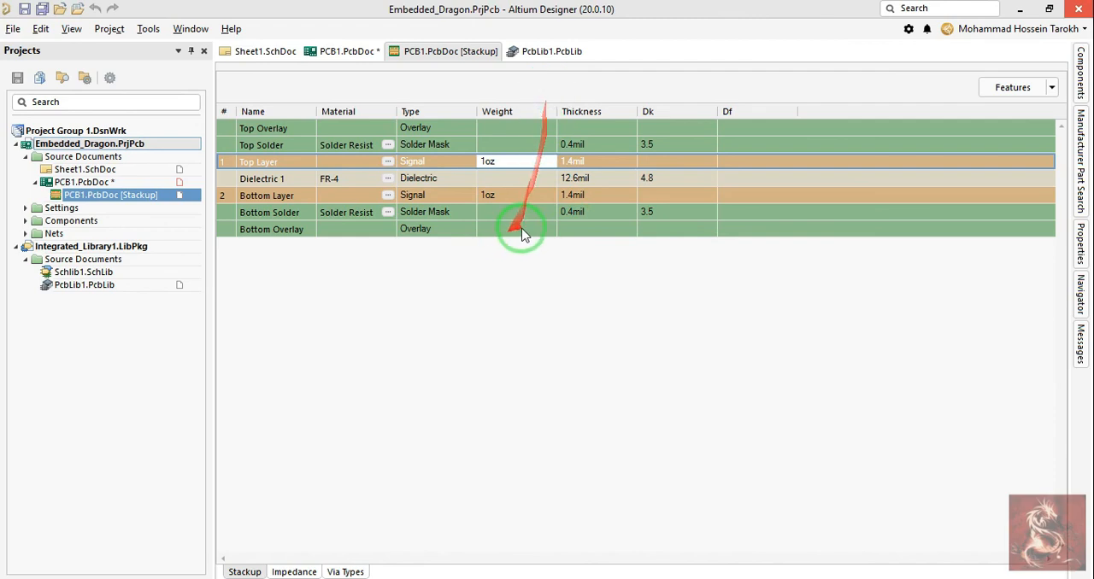
click(259, 147)
click(262, 131)
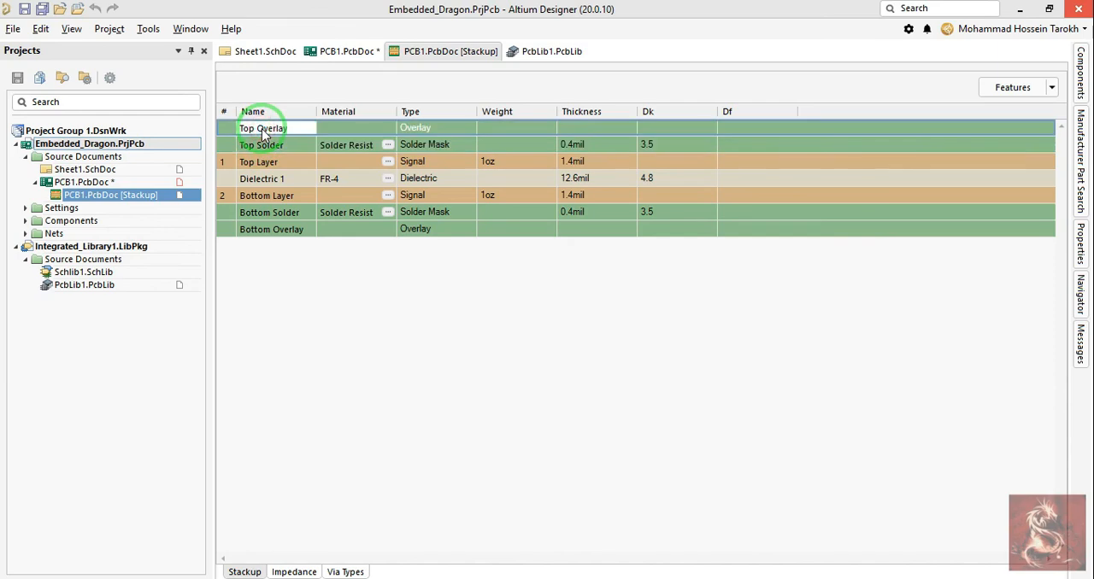
Step: Insert a signal layer above Dielectric 1 in the stackup
right_click(273, 180)
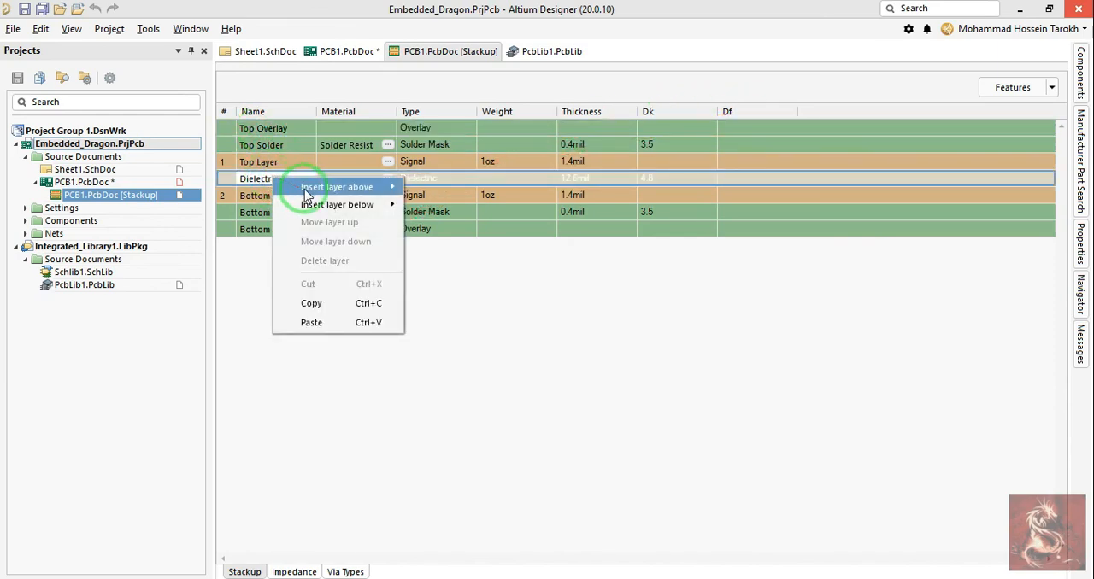
mouse_move(342, 186)
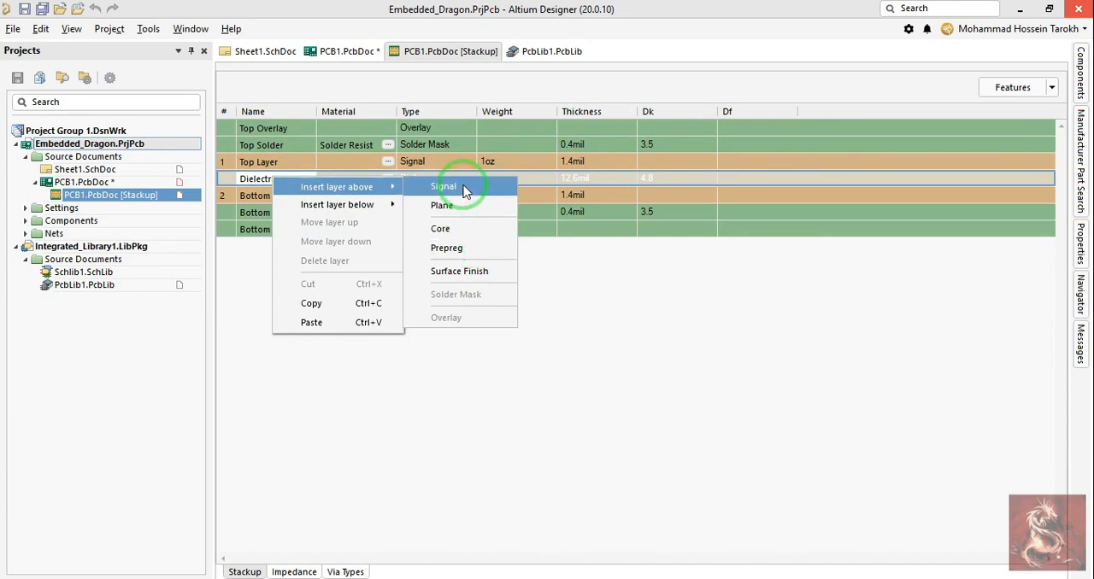
click(468, 187)
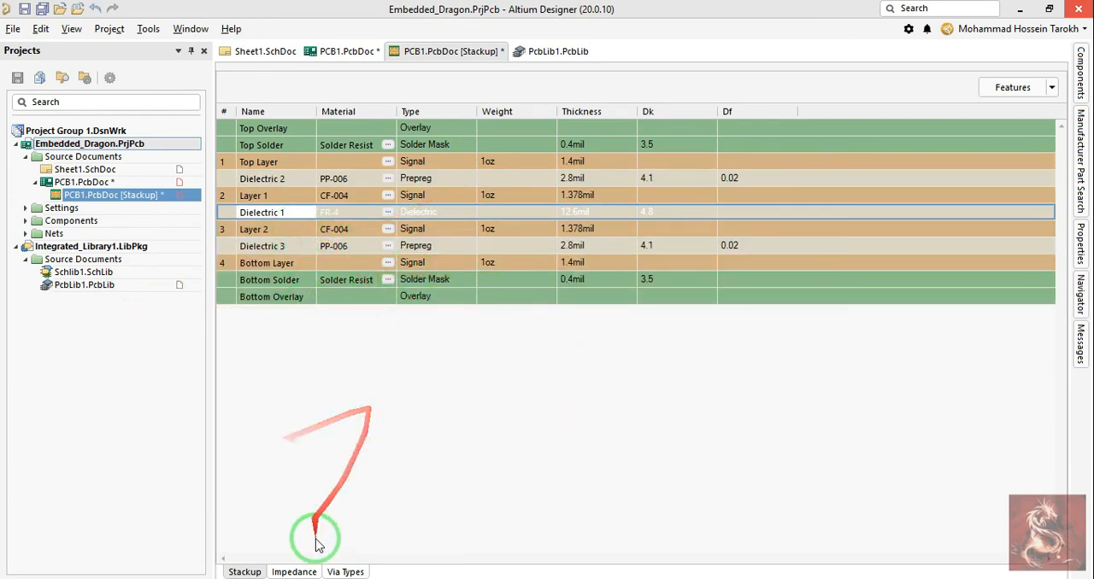
Step: Save the stackup change and make Layer 1, Layer 2 and Bottom Layer active in turn on the PCB
click(349, 51)
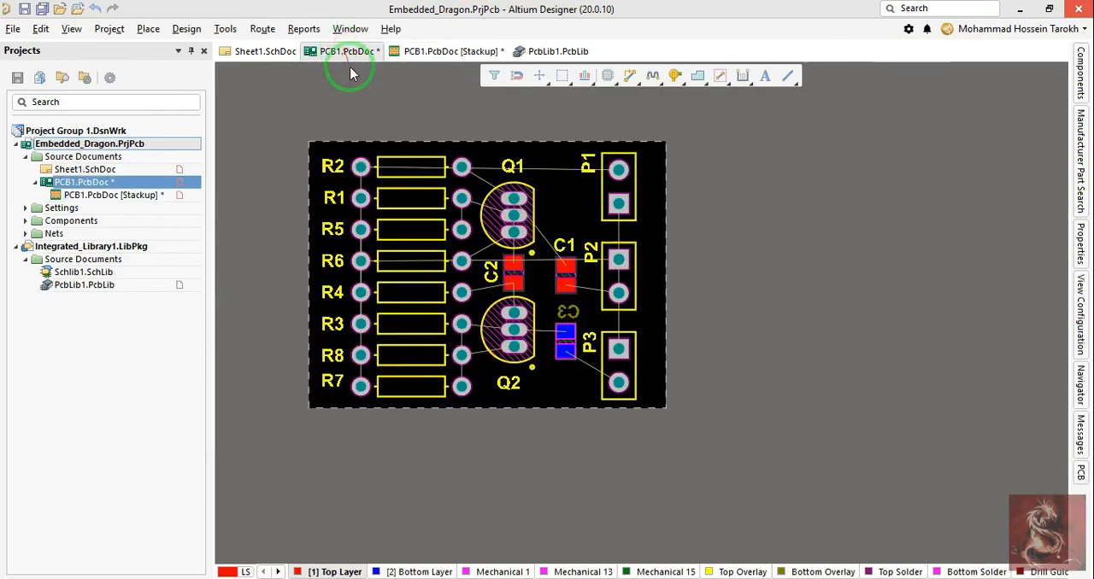
right_drag(477, 495, 489, 423)
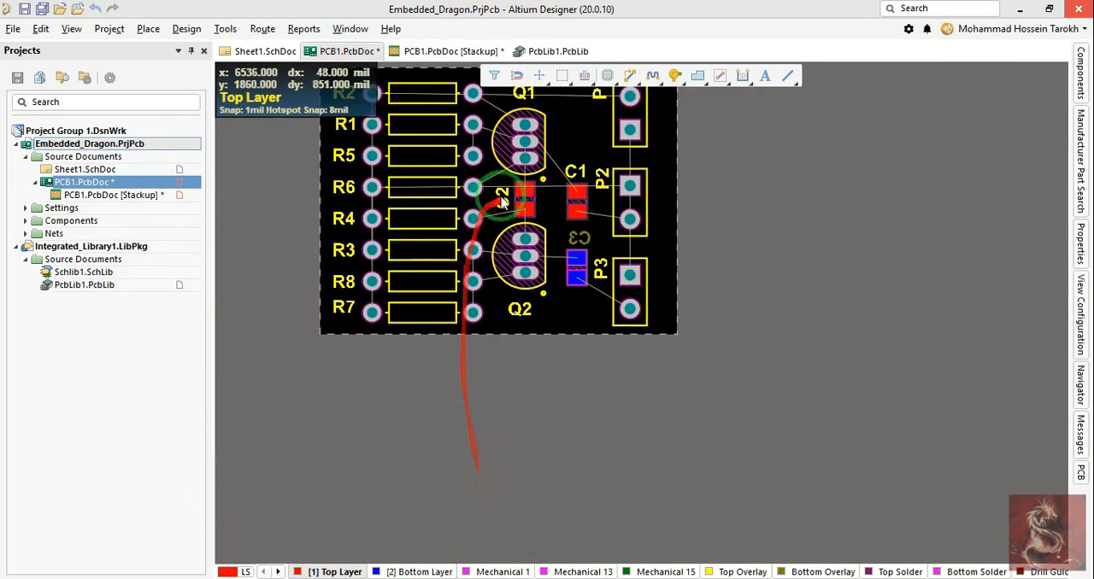
click(440, 51)
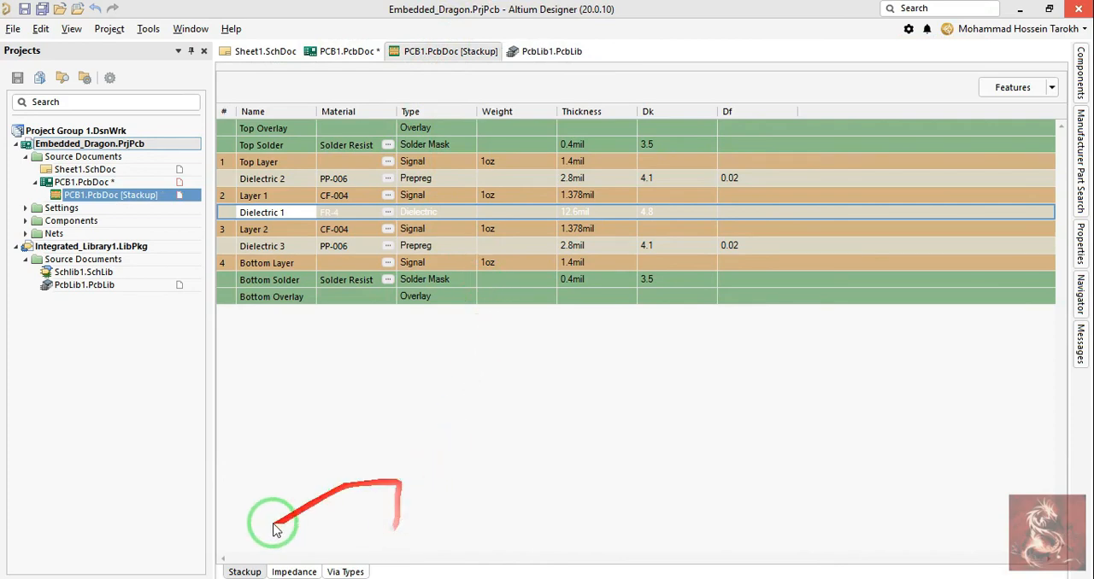
click(340, 55)
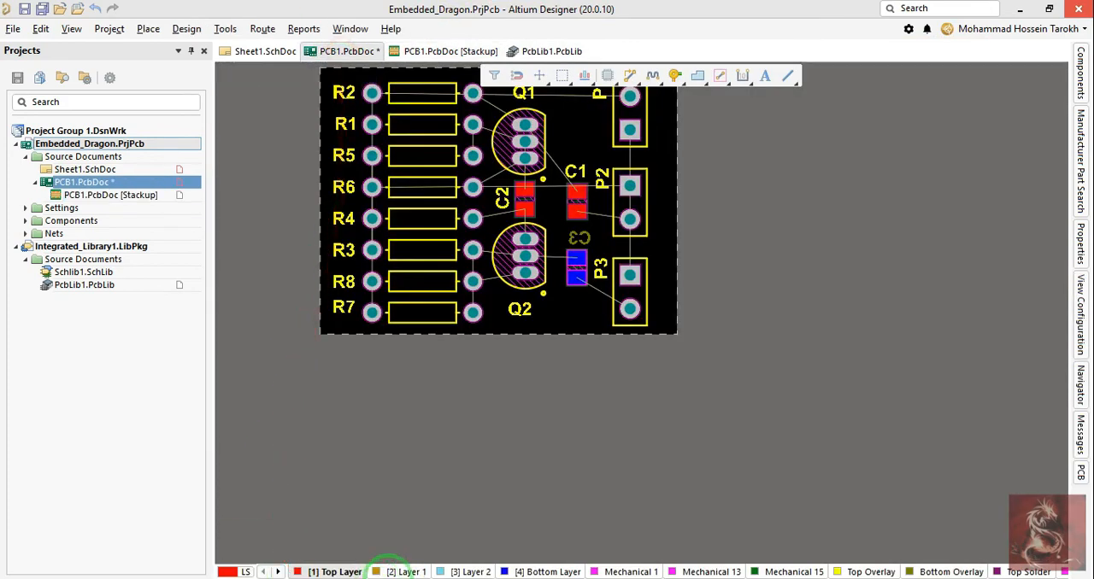
click(400, 572)
click(445, 571)
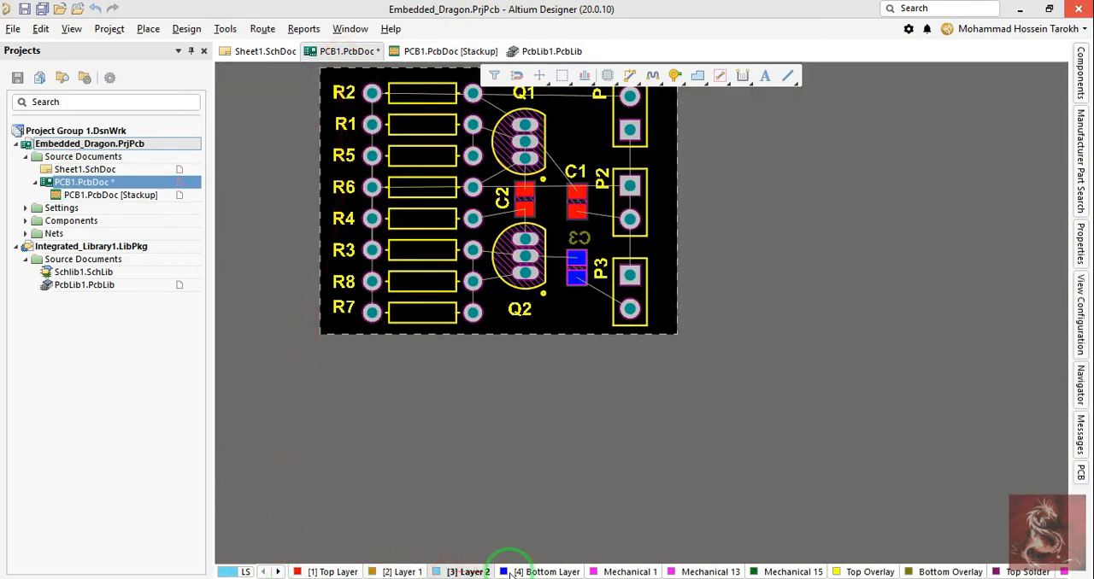
click(520, 572)
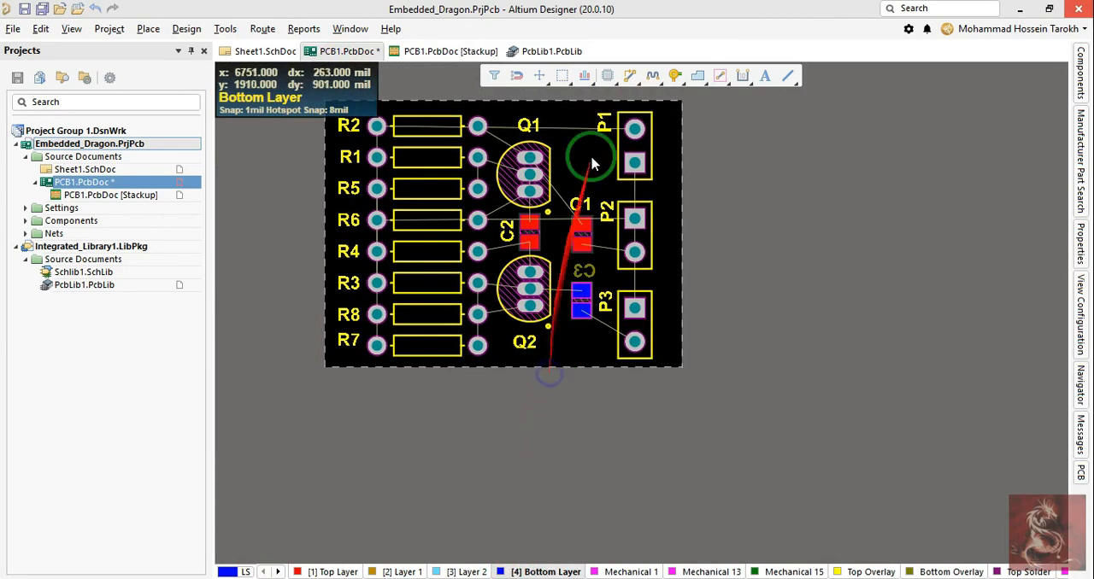
Step: Return to the stackup and insert another signal layer directly above Dielectric 1
click(425, 51)
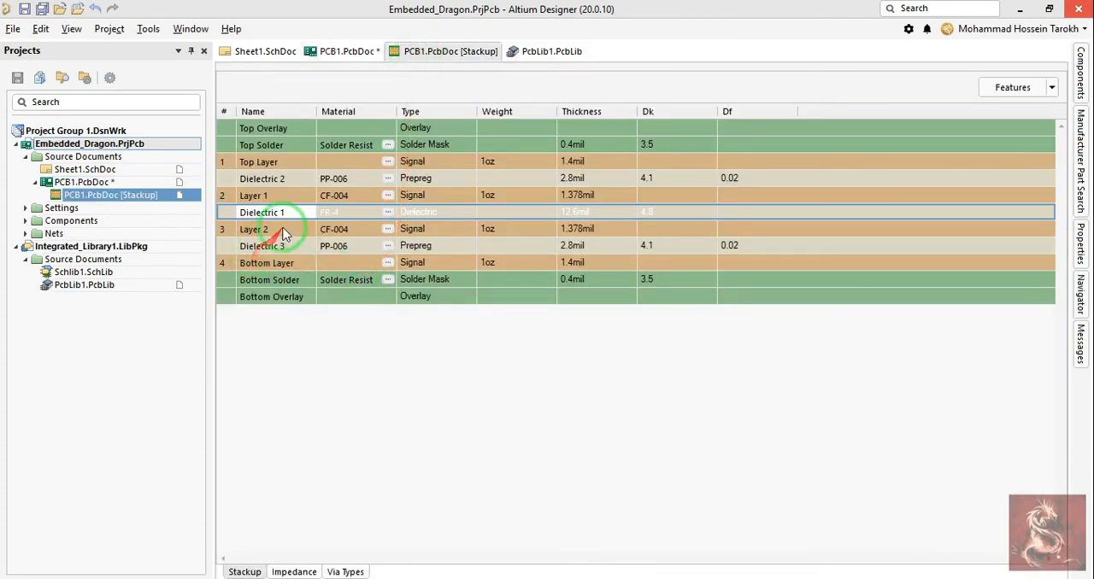
right_click(294, 217)
mouse_move(370, 227)
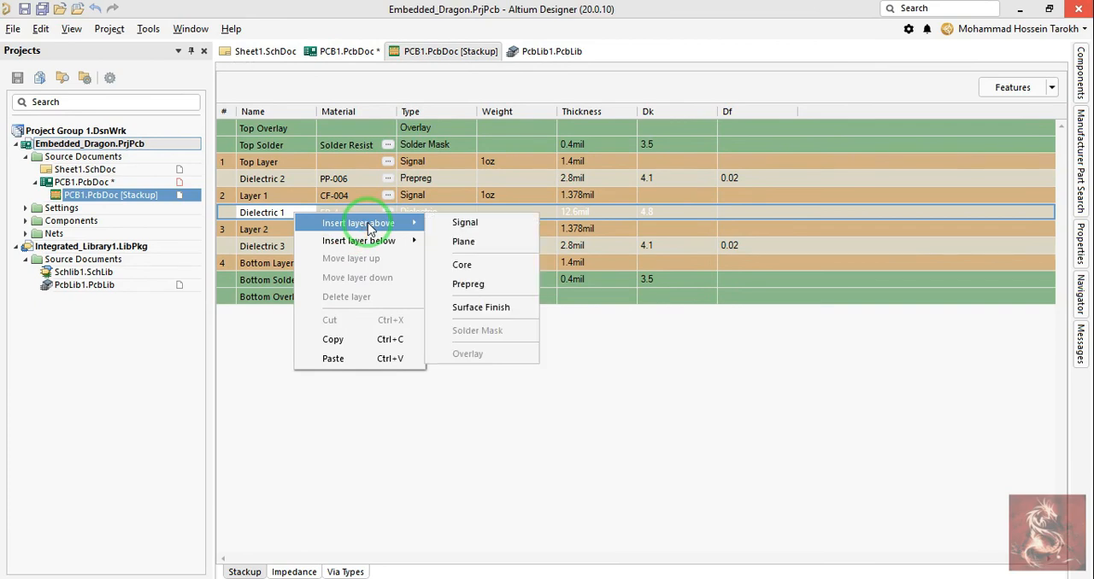
click(464, 223)
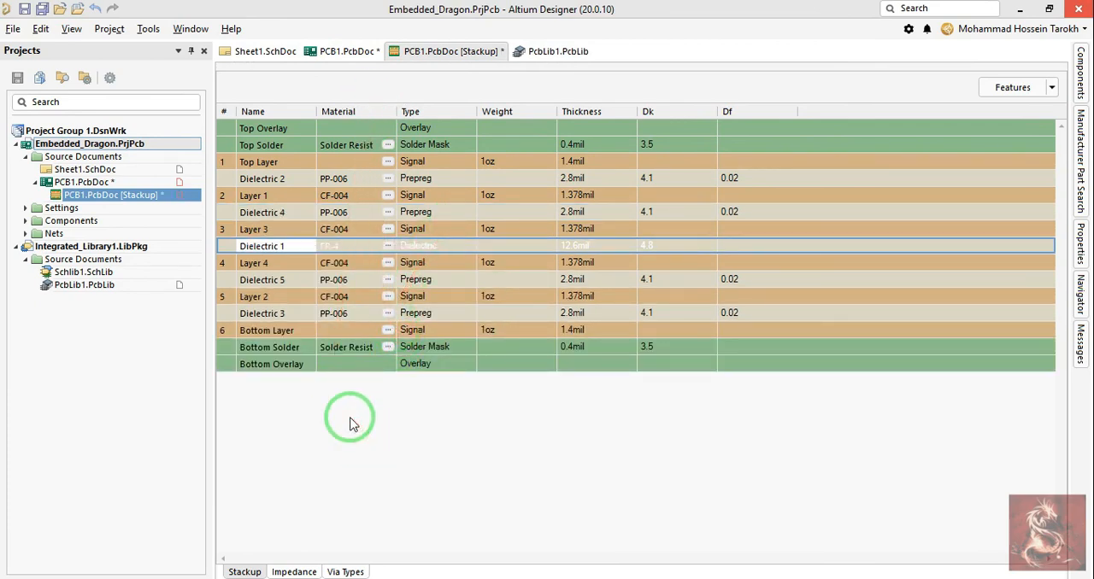
Step: Save the stackup and the board with the added layers, and close the stackup document
click(331, 50)
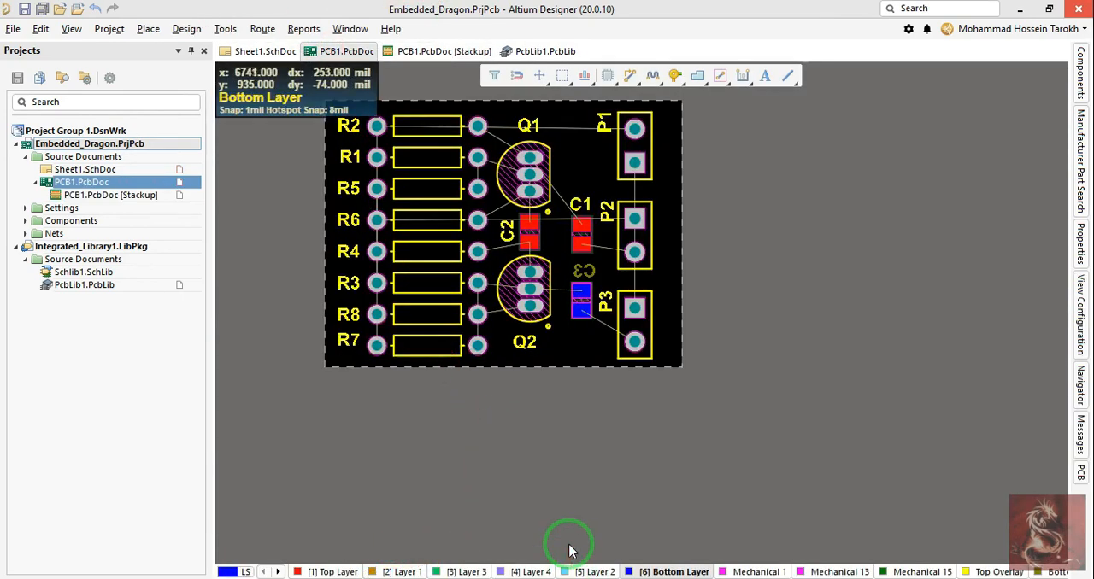
click(419, 52)
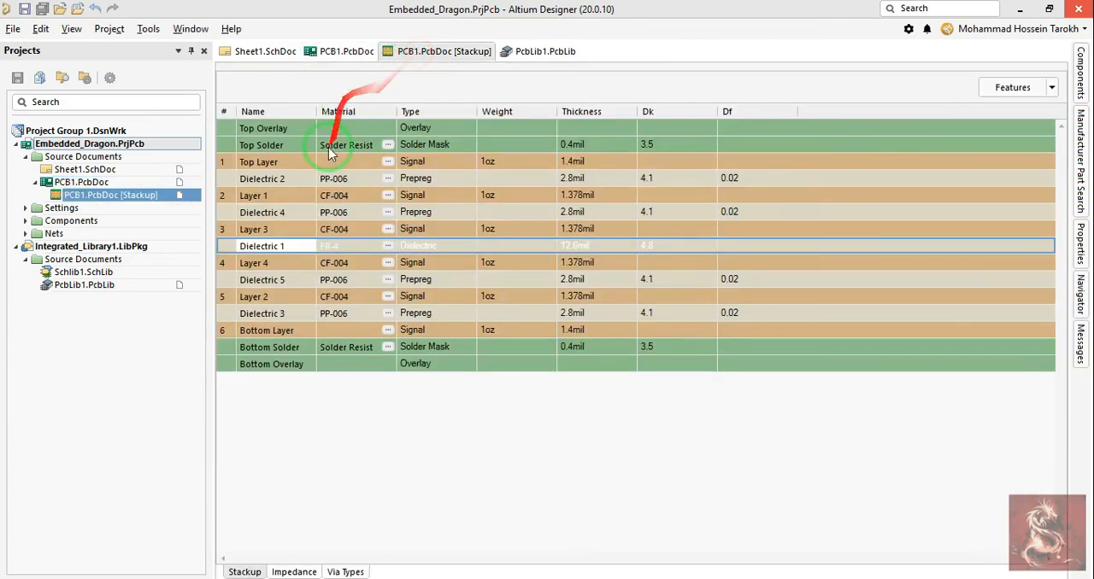
right_click(427, 53)
click(429, 82)
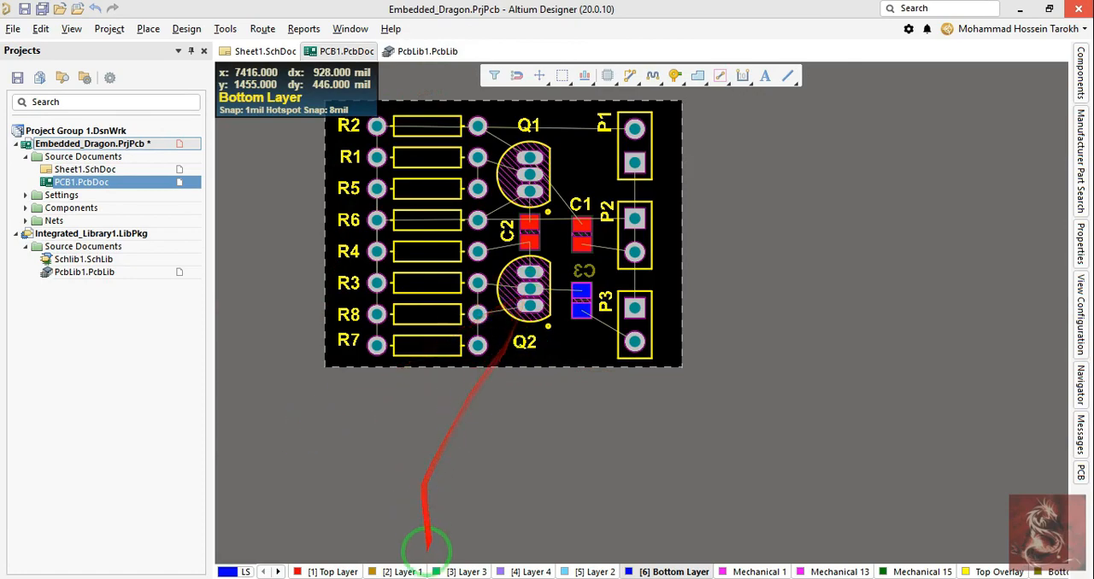
Step: Reopen the Layer Stack Manager and delete signal layers Layer 3 and Layer 1 together with their symmetric counterparts
key(d)
key(k)
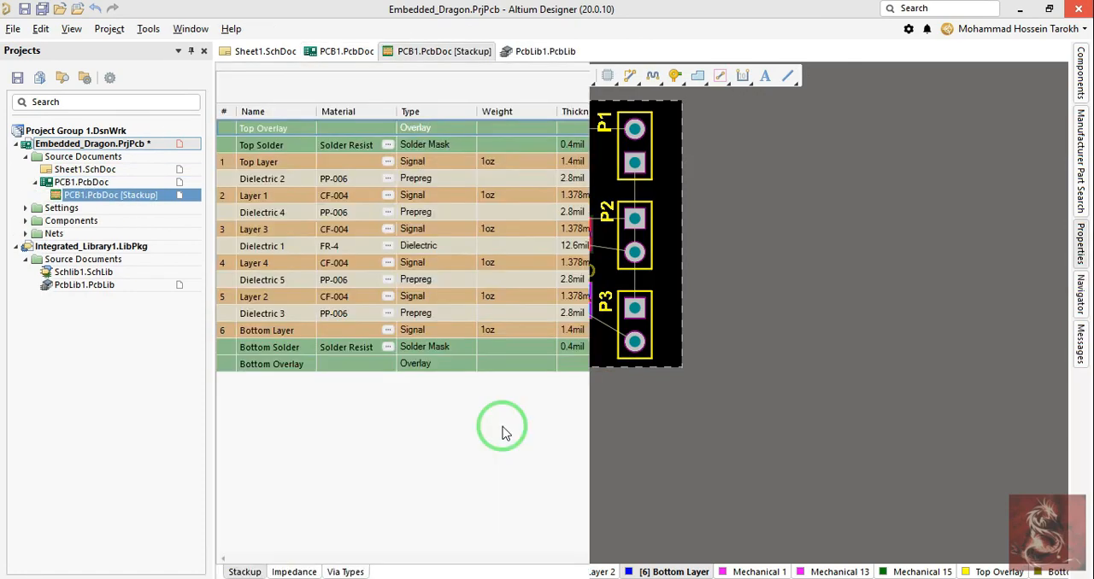
right_click(503, 427)
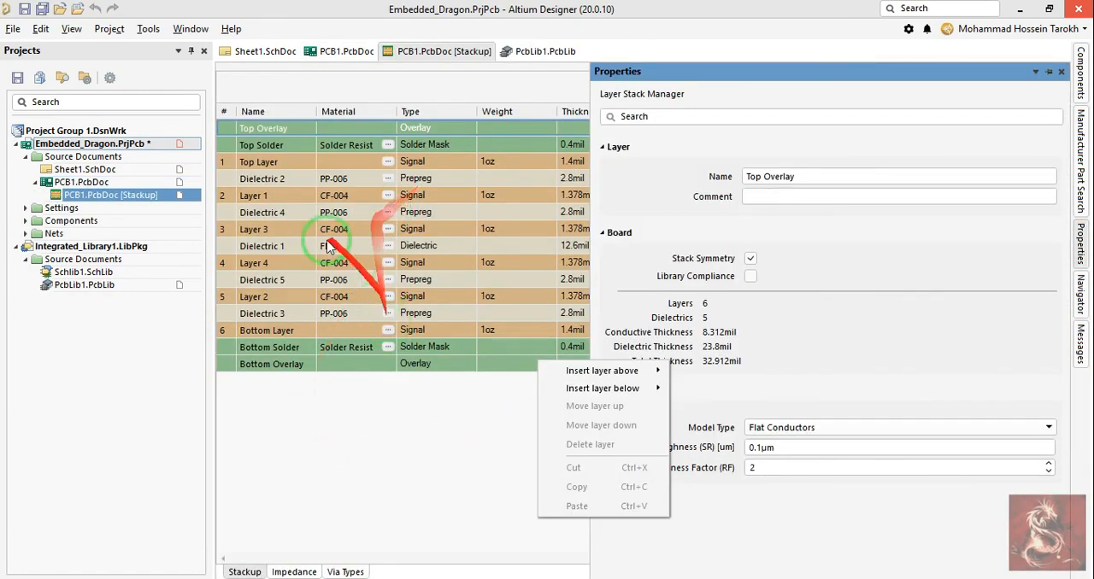
right_click(284, 240)
click(276, 227)
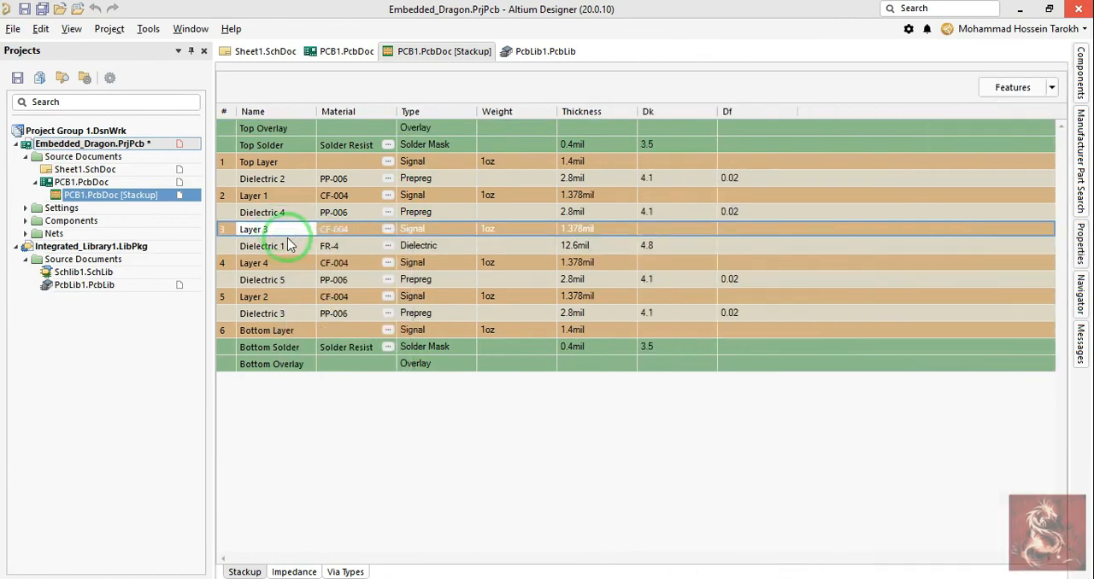
right_click(291, 232)
click(318, 311)
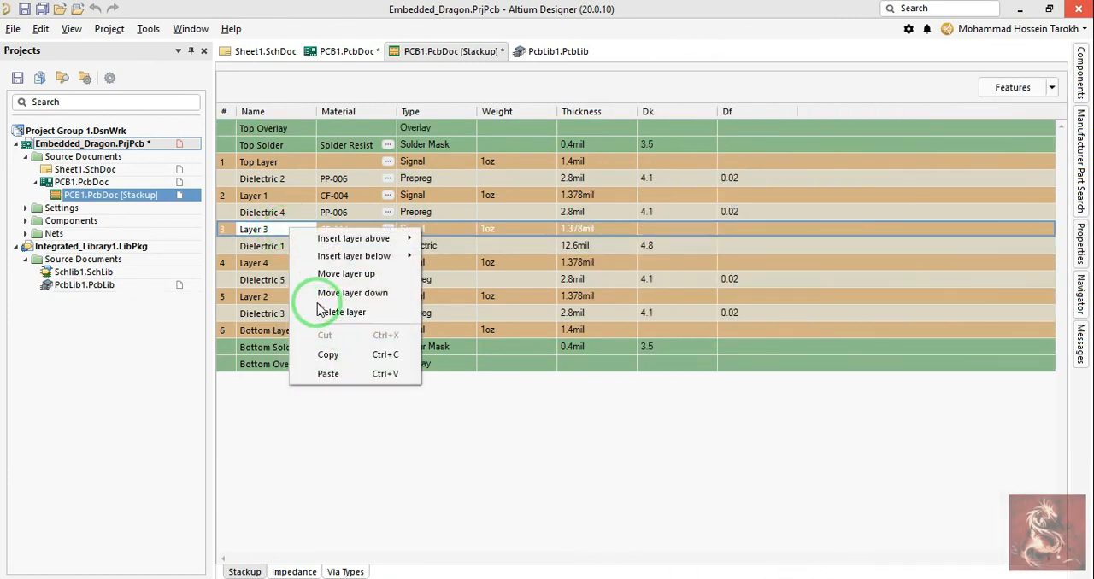
right_click(270, 199)
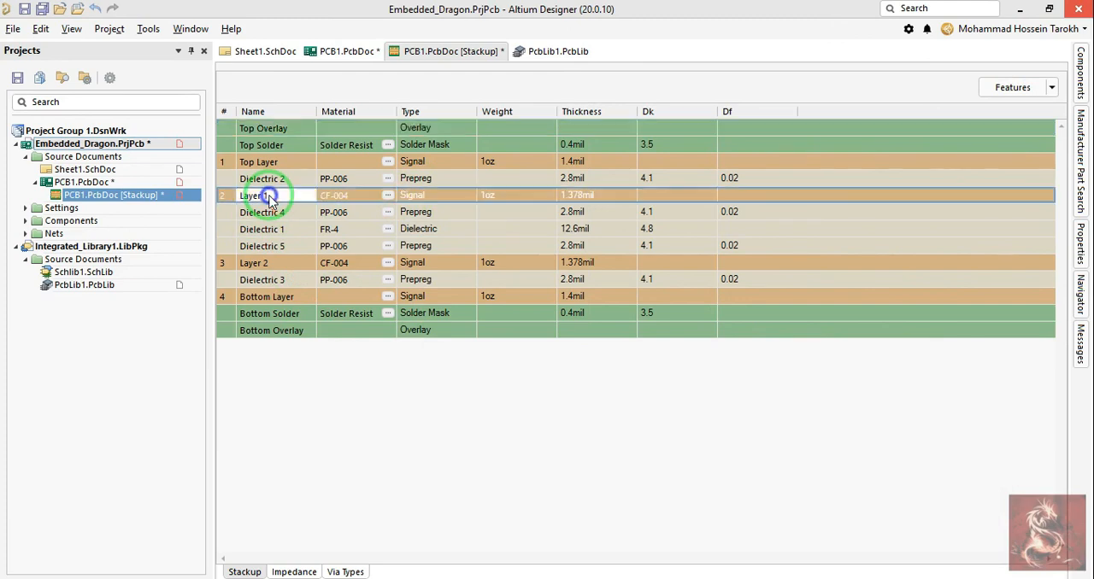
click(336, 282)
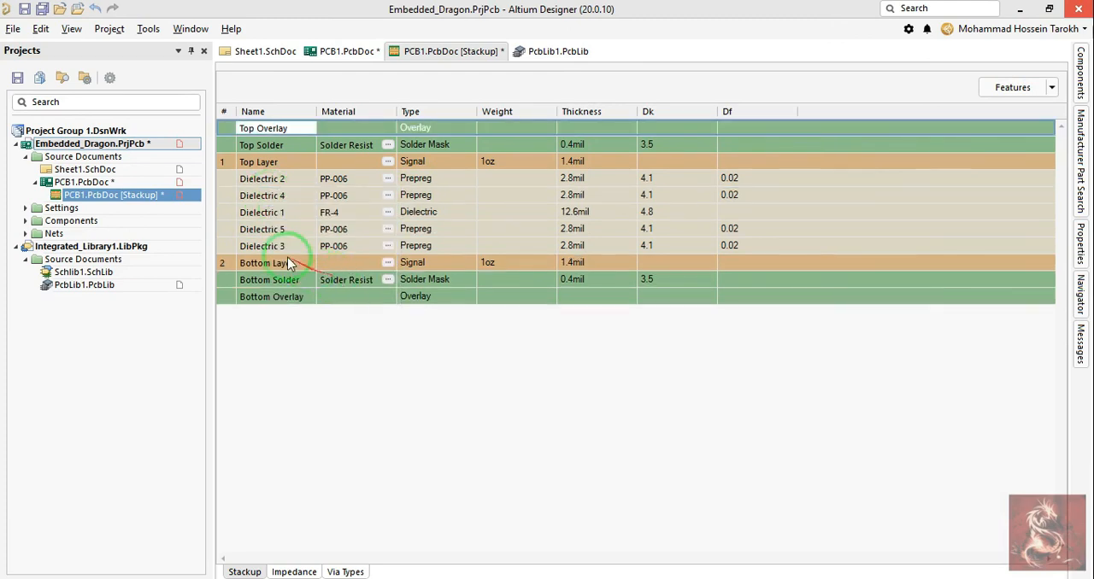
Step: Delete the Dielectric 4 and Dielectric 2 prepreg layers with their symmetric counterparts, and select the Dk value of Dielectric 1
right_click(265, 198)
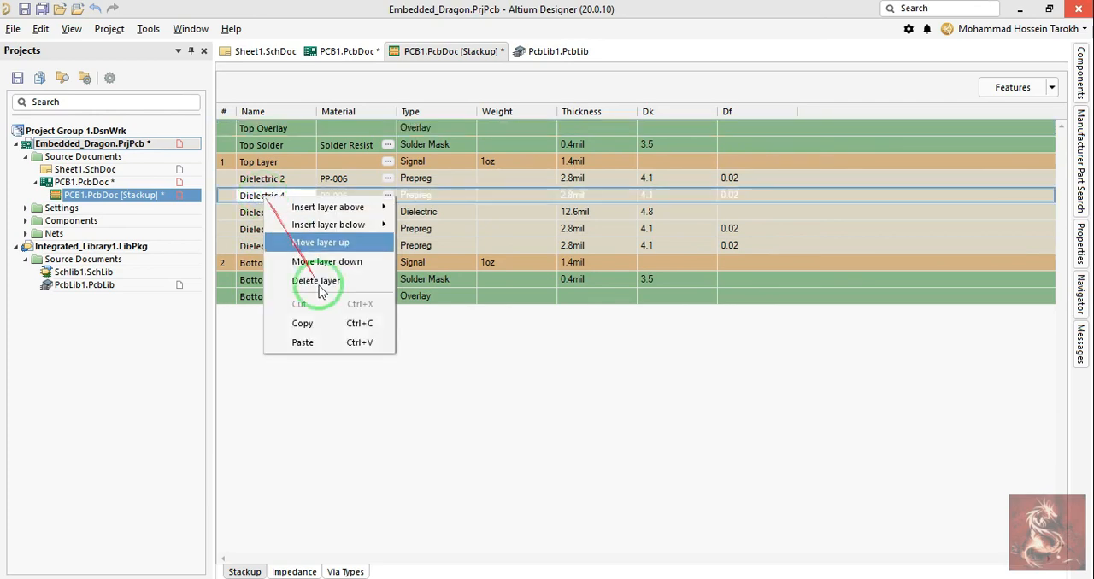
click(315, 281)
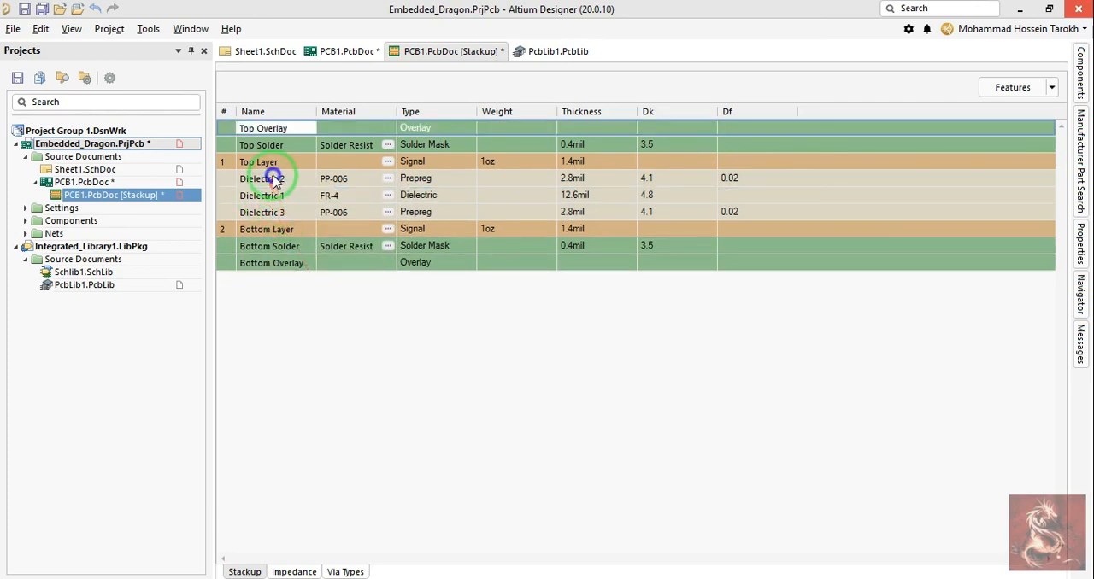
right_click(273, 180)
click(312, 262)
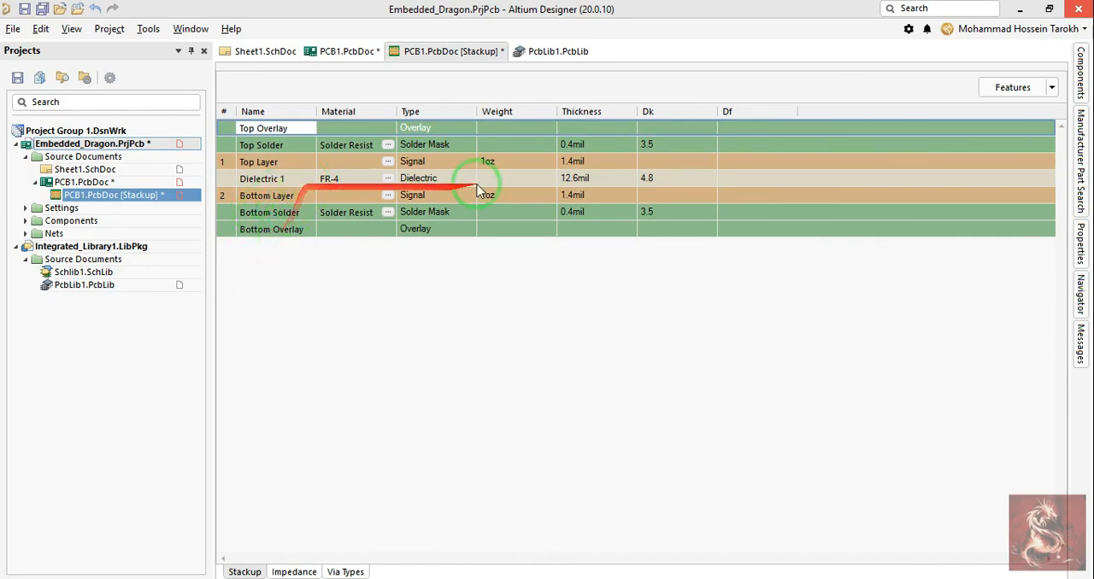
click(654, 182)
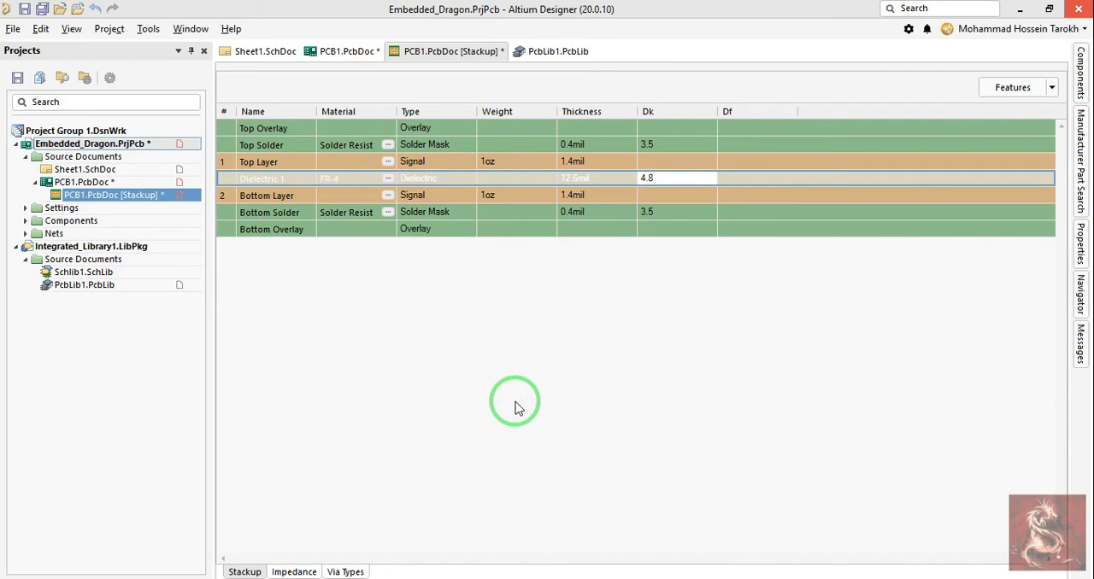
Step: Return to the PCB and flip capacitor C3 from the bottom side to the top side of the board
click(350, 52)
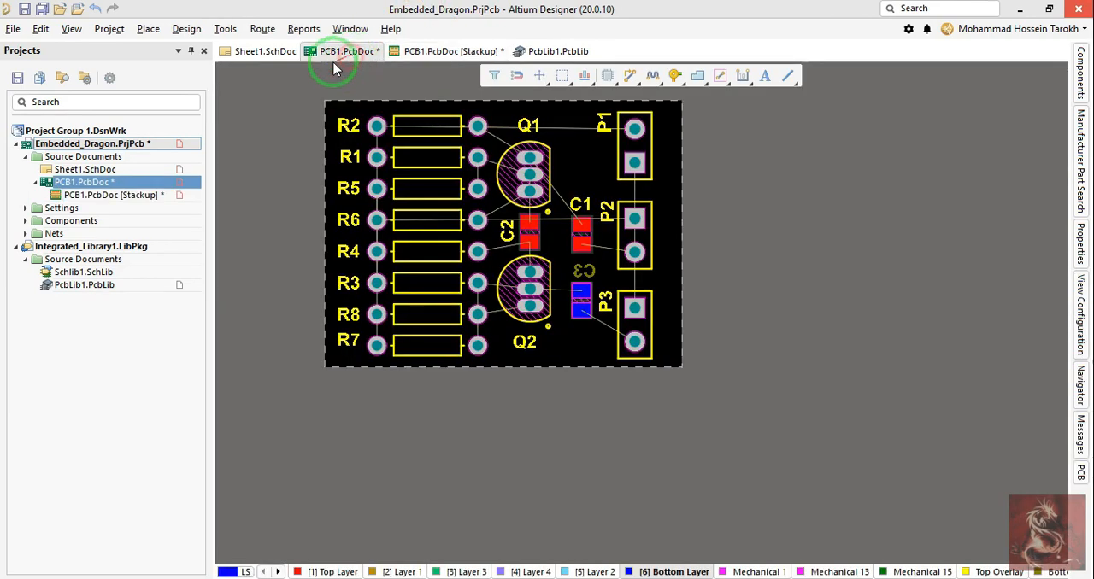
right_drag(588, 393, 605, 422)
drag(598, 326, 599, 322)
key(l)
right_drag(368, 287, 404, 320)
Step: Look at the connection line running from R2 to P1 and open the board's view configuration
click(422, 290)
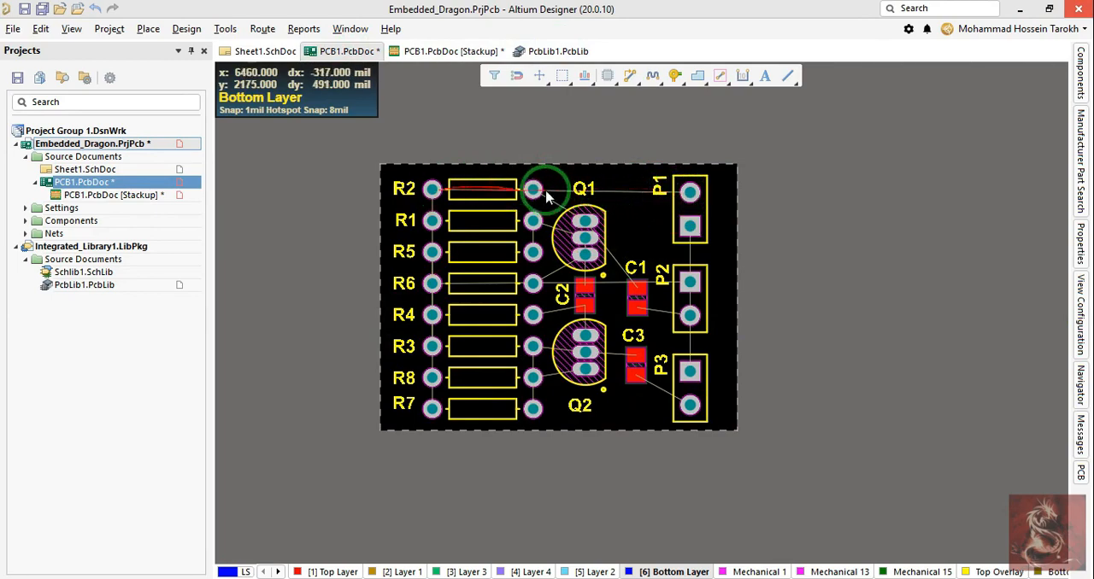
click(689, 195)
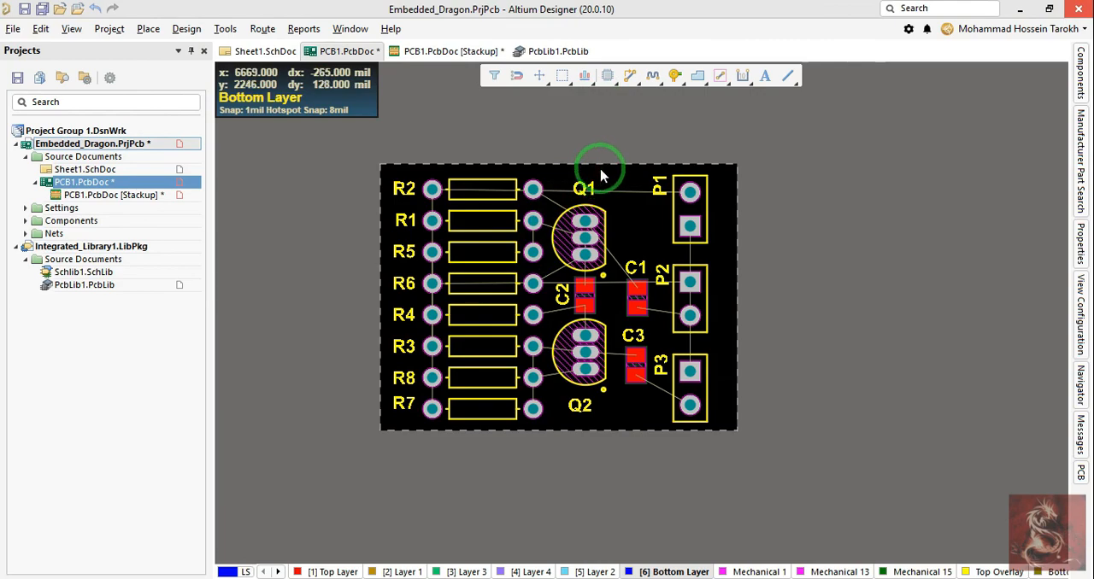
key(l)
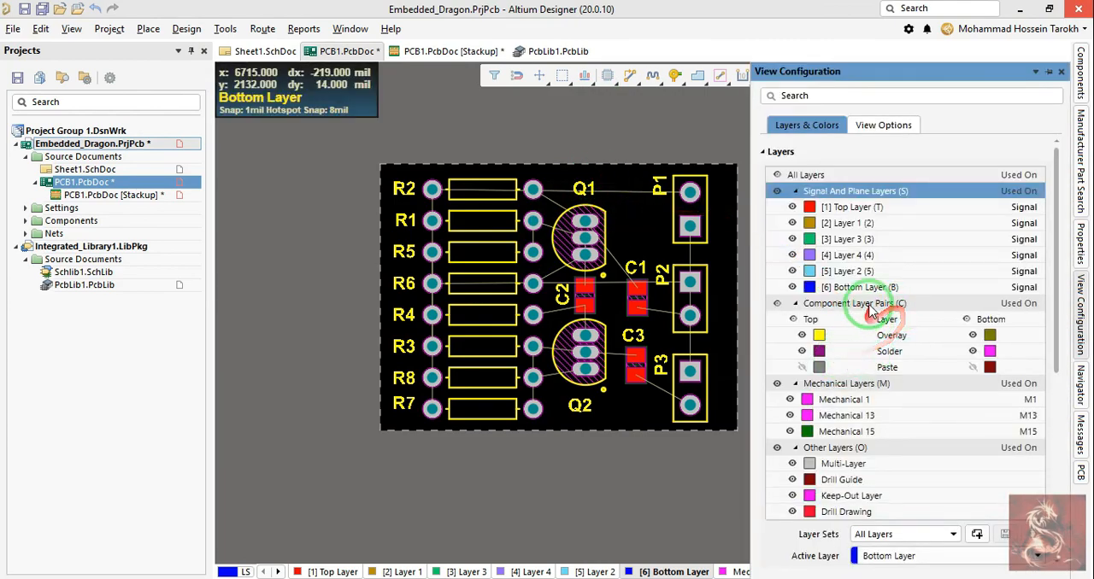
Step: Toggle the visibility of the connection lines off and back on in the system colours, and return to the board
scroll(863, 358, down, 8)
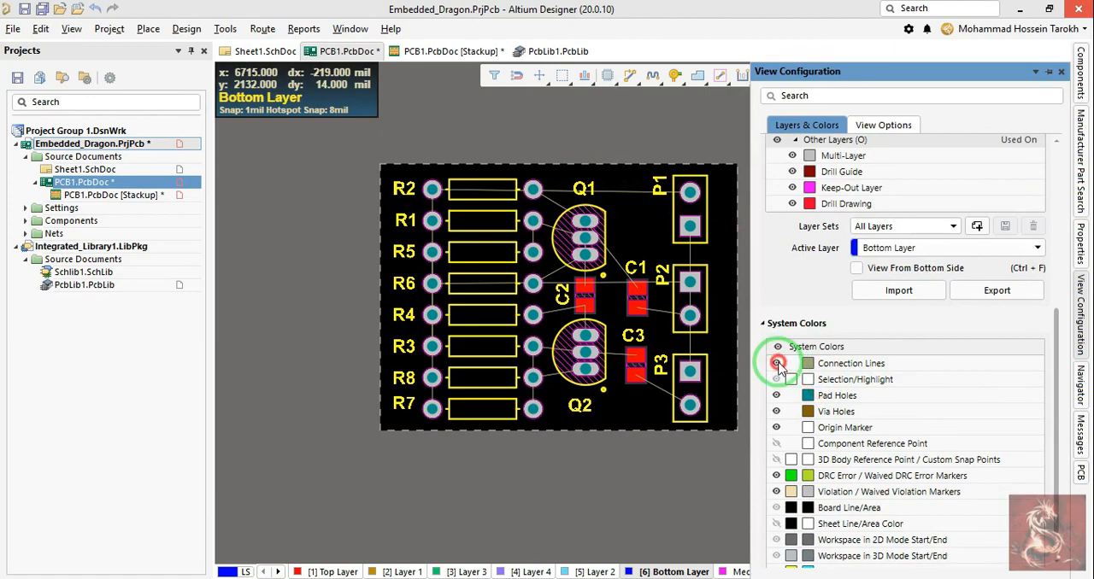
click(777, 364)
click(774, 364)
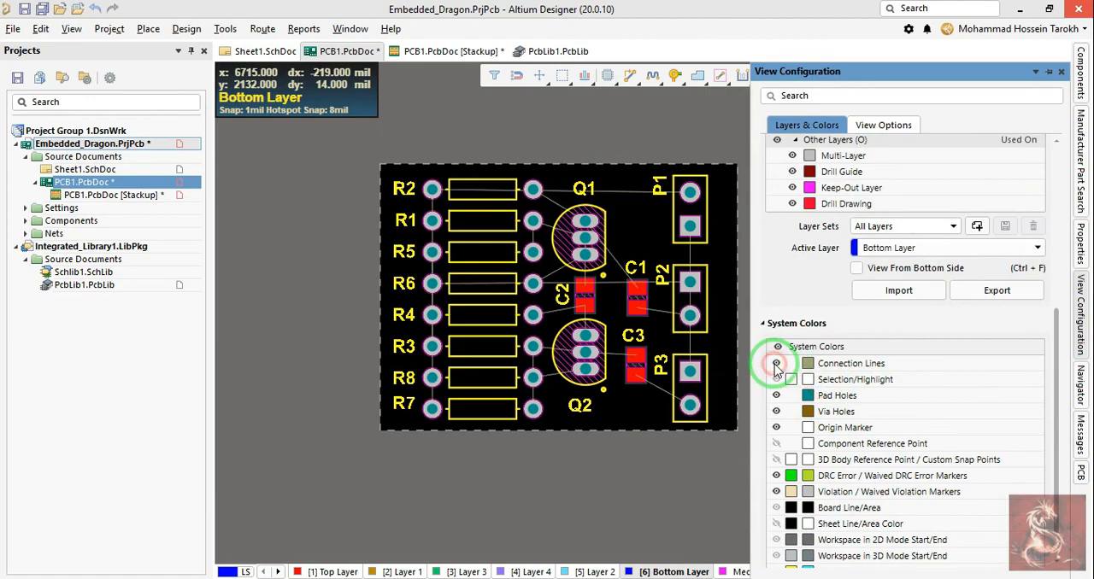
right_drag(530, 159, 520, 214)
click(548, 164)
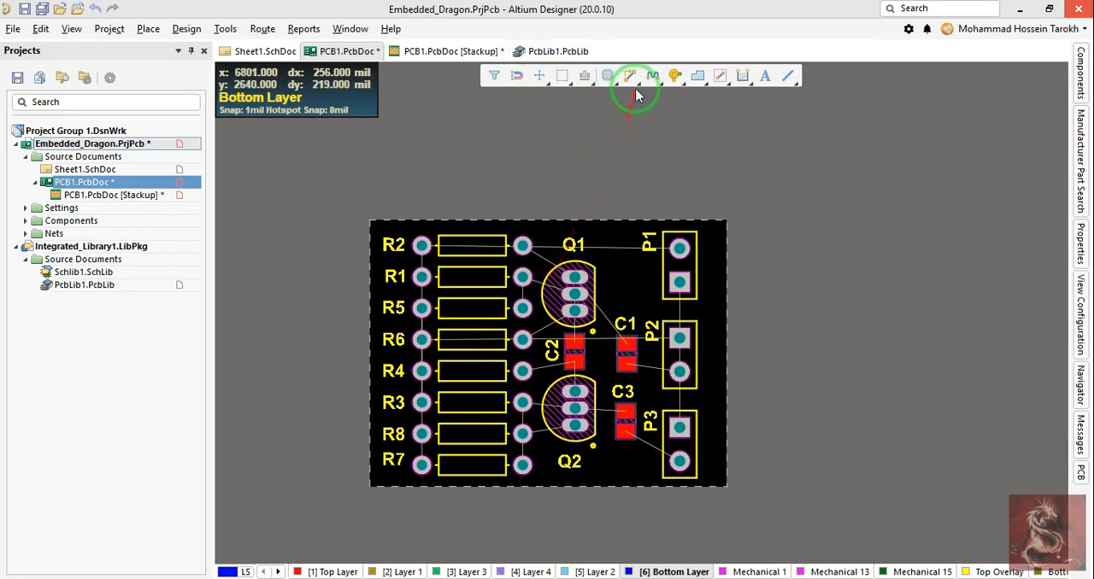
Step: Try interactively routing from P1's +12V pad toward R2 on the Bottom Layer, and open the routing properties
click(631, 76)
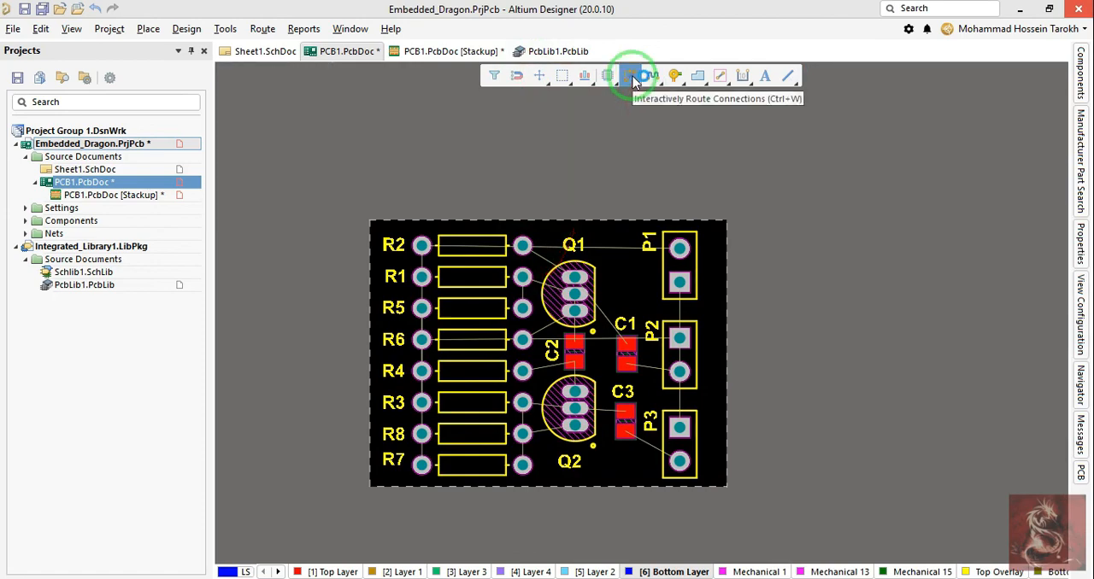
click(632, 79)
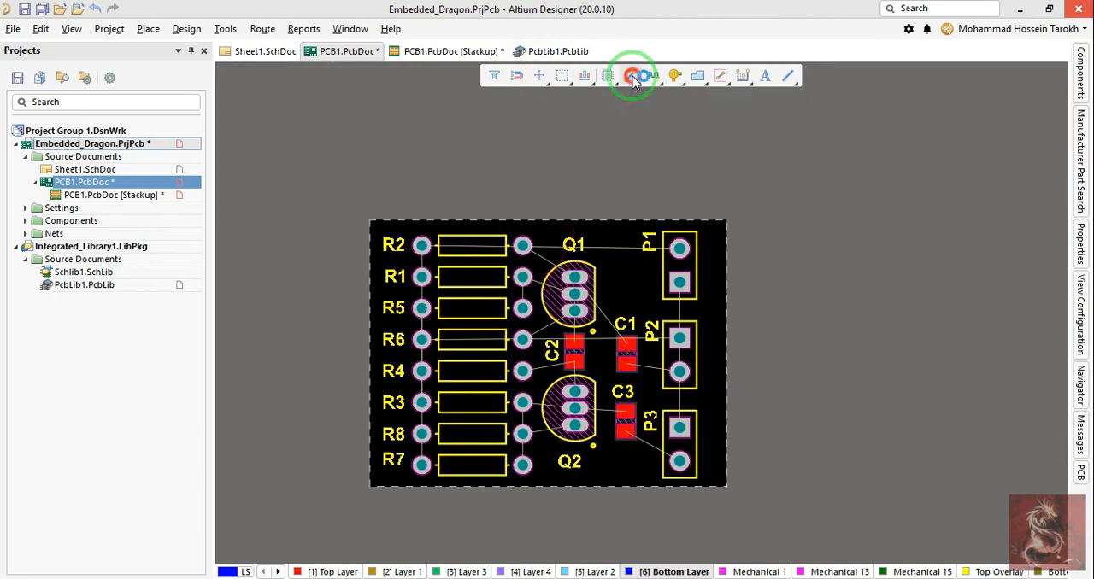
click(679, 248)
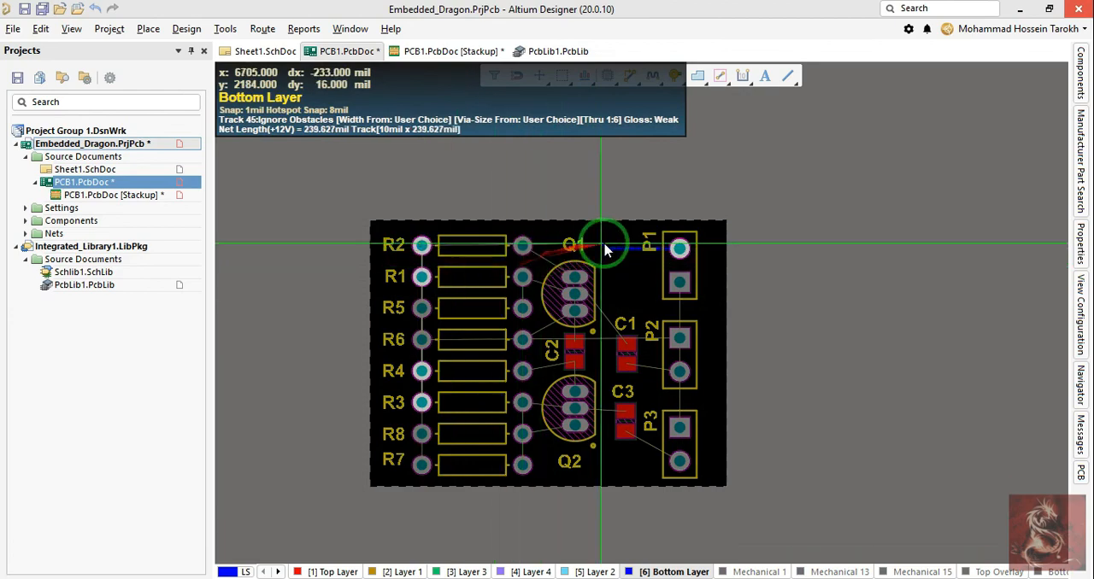
ctrl+scroll(545, 240, up, 2)
ctrl+scroll(546, 241, up, 1)
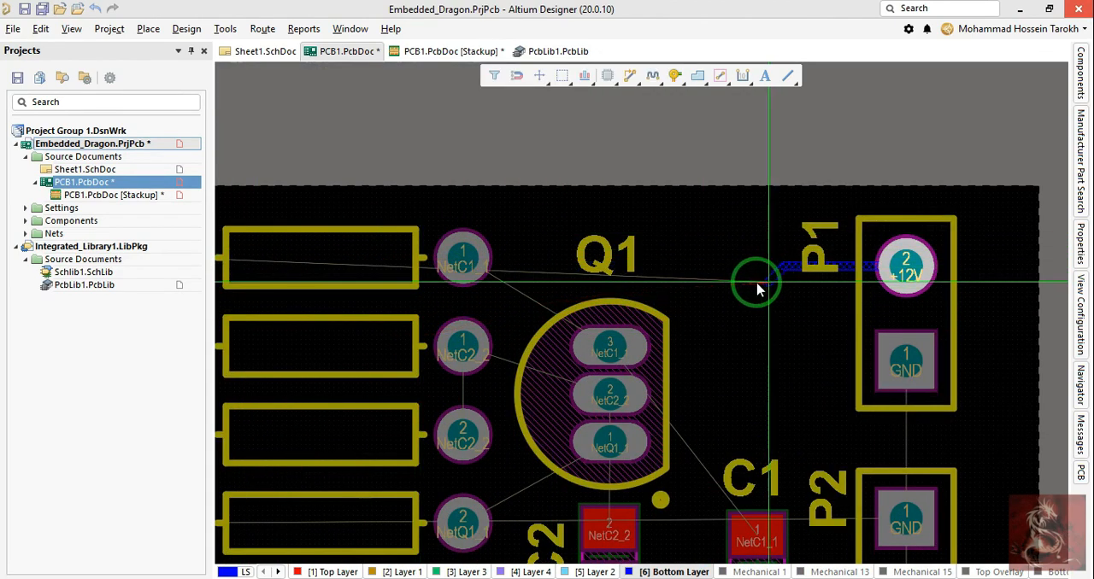
key(Tab)
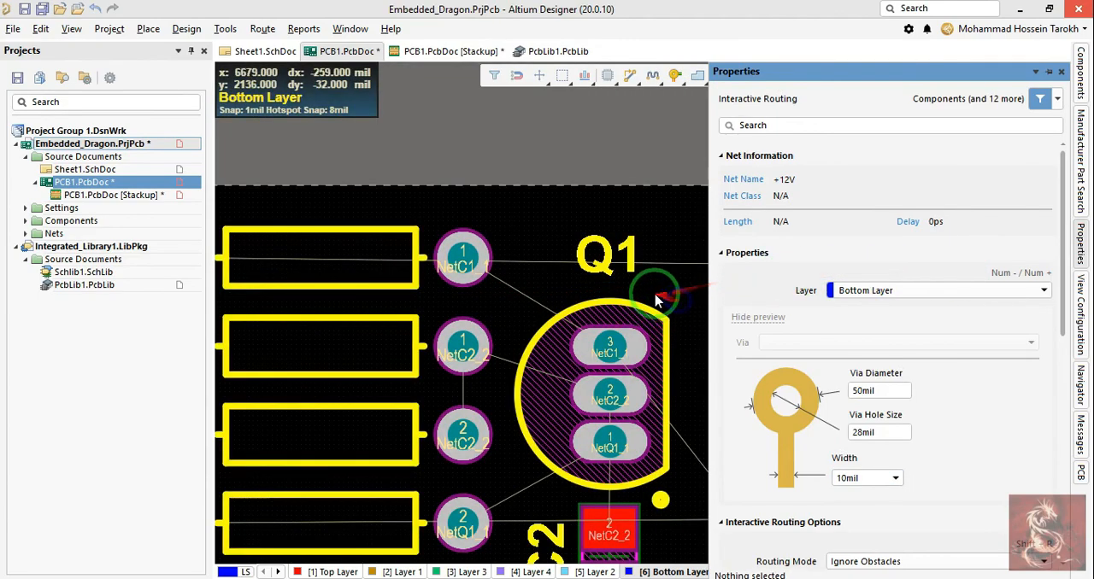
right_drag(647, 295, 376, 268)
key(p)
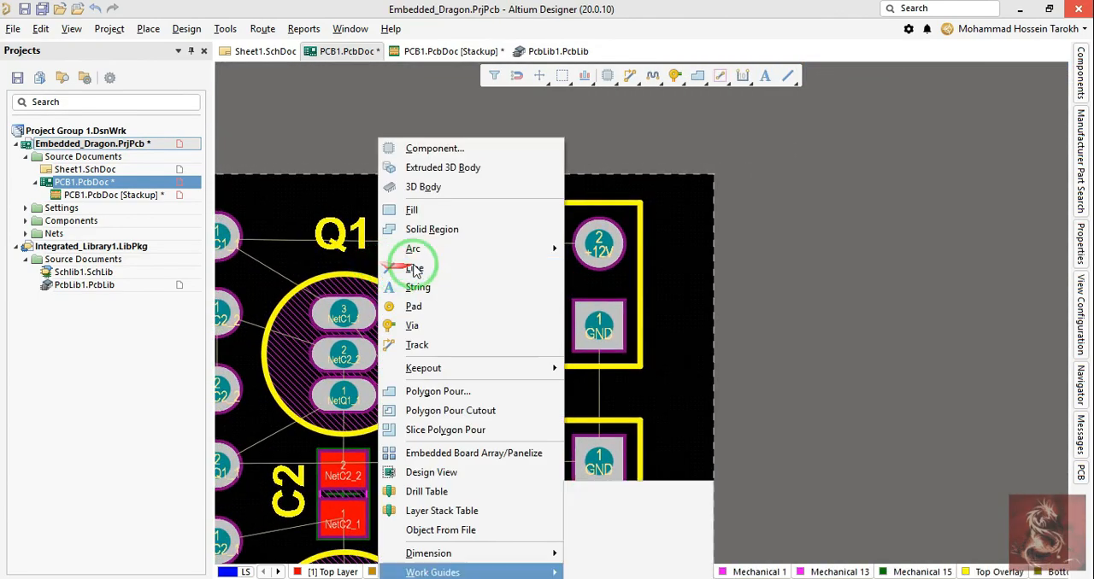
key(Escape)
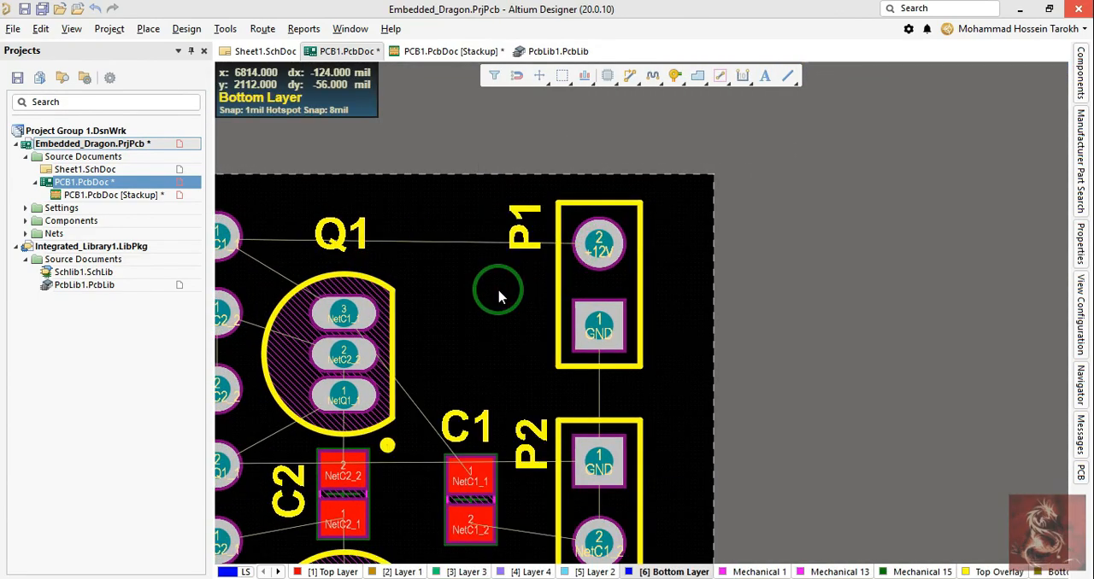
Step: Restart track placement and try a bottom-layer track from P1's +12V pad past Q1
key(p)
key(t)
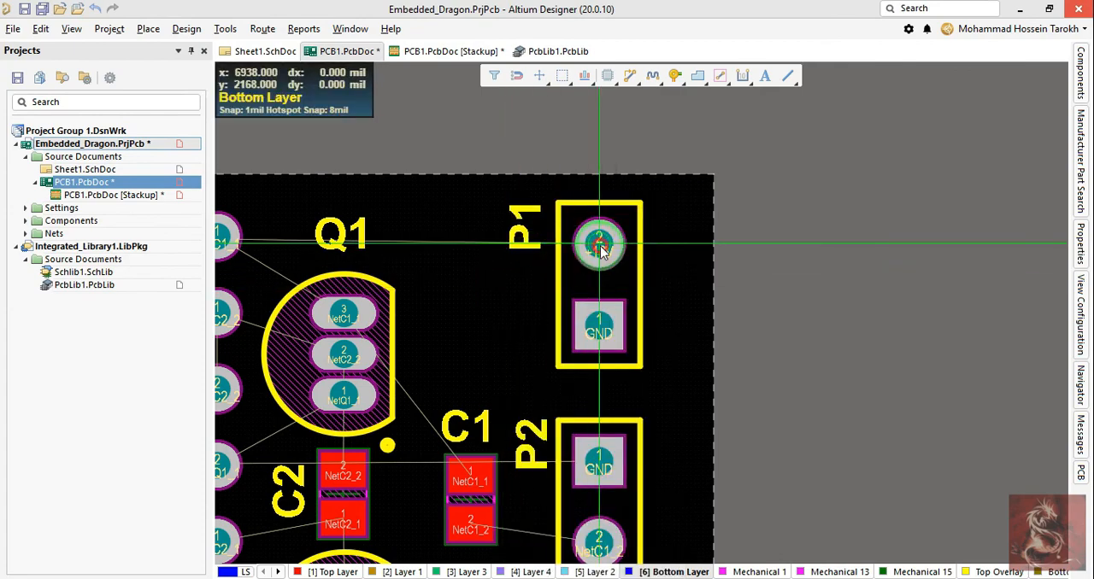
click(586, 250)
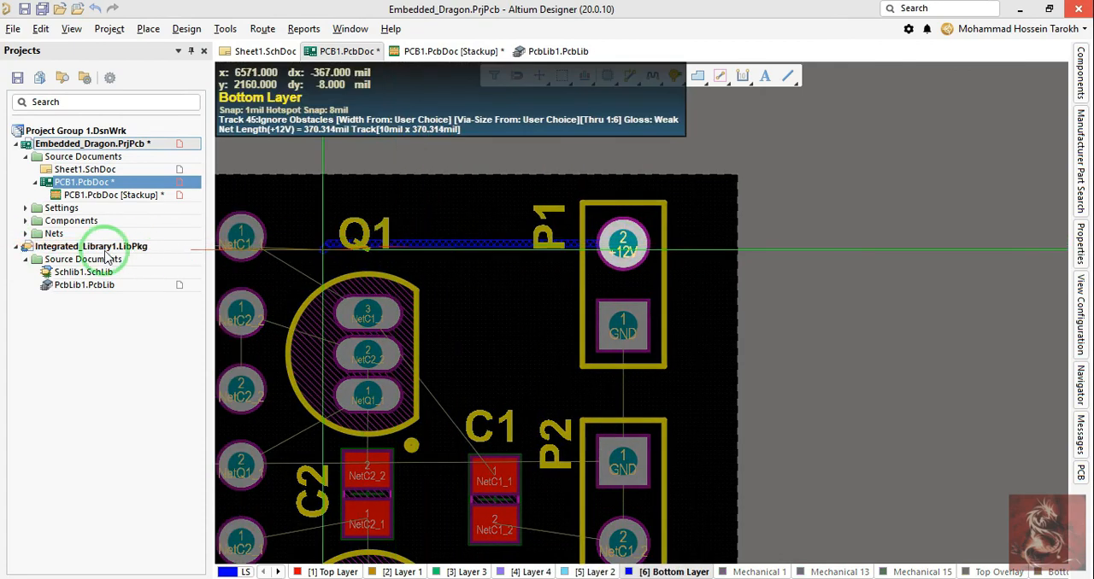
key(Escape)
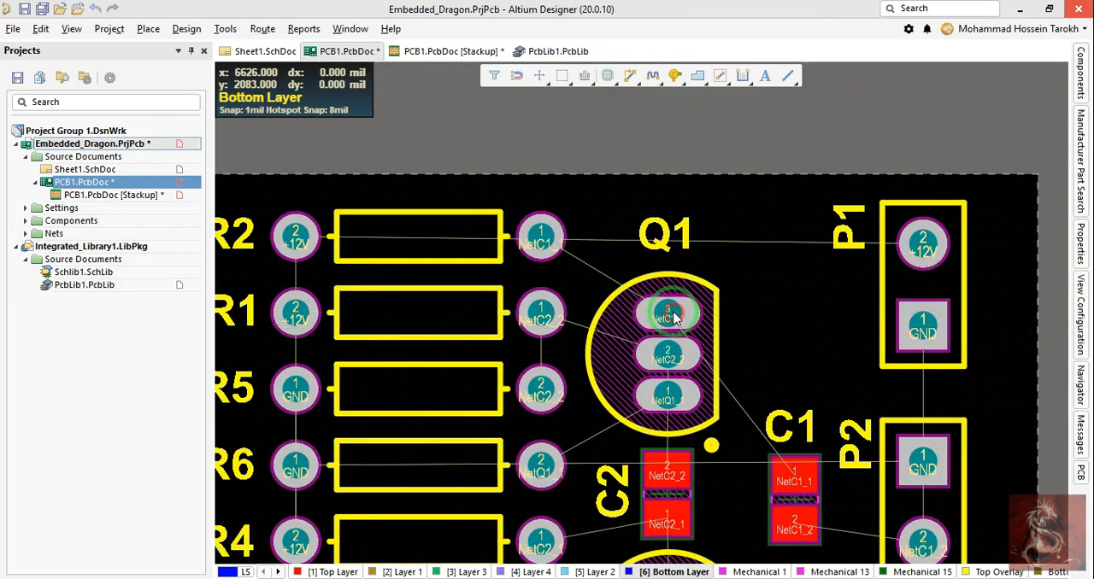
Step: Try routing bottom-layer tracks from Q1 pad 3 to R2 pad 1 and toward C1 pad 1, and undo them
click(656, 318)
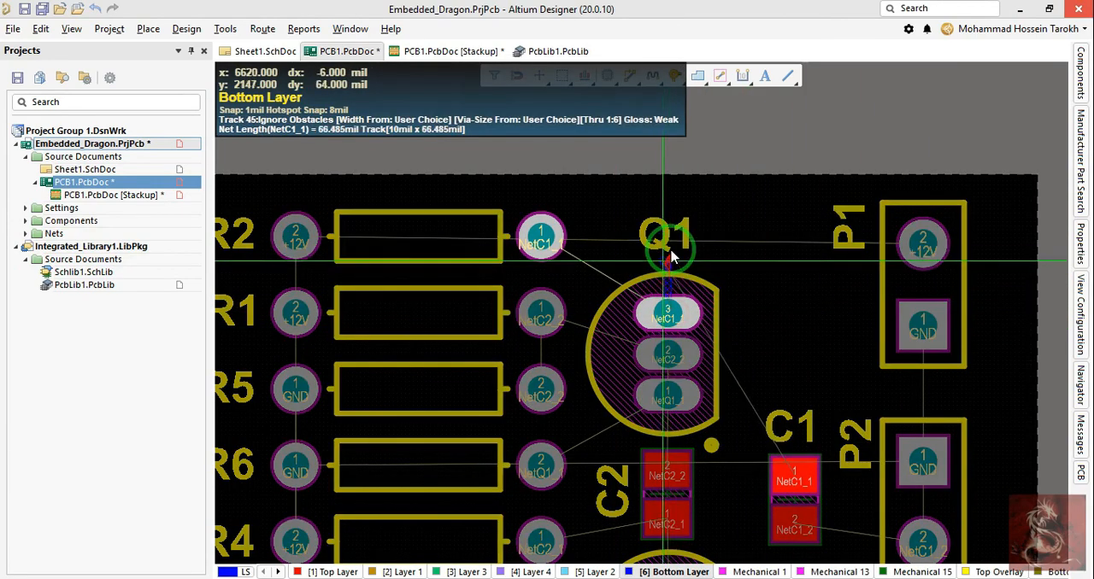
click(543, 240)
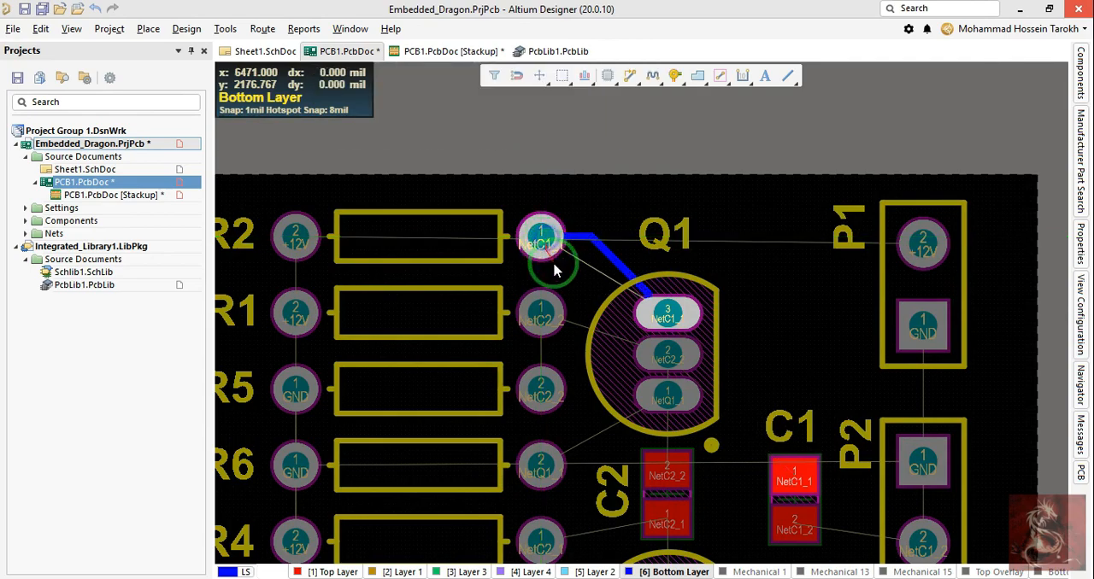
click(662, 316)
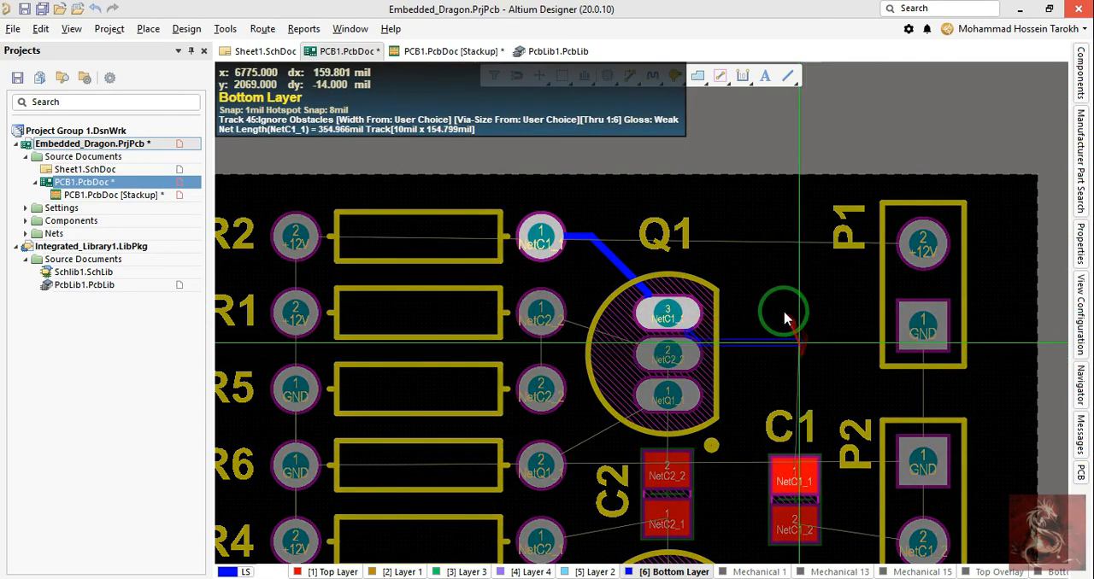
right_click(789, 459)
right_click(787, 456)
key(x)
key(a)
right_drag(738, 344, 714, 315)
key(ctrl+z)
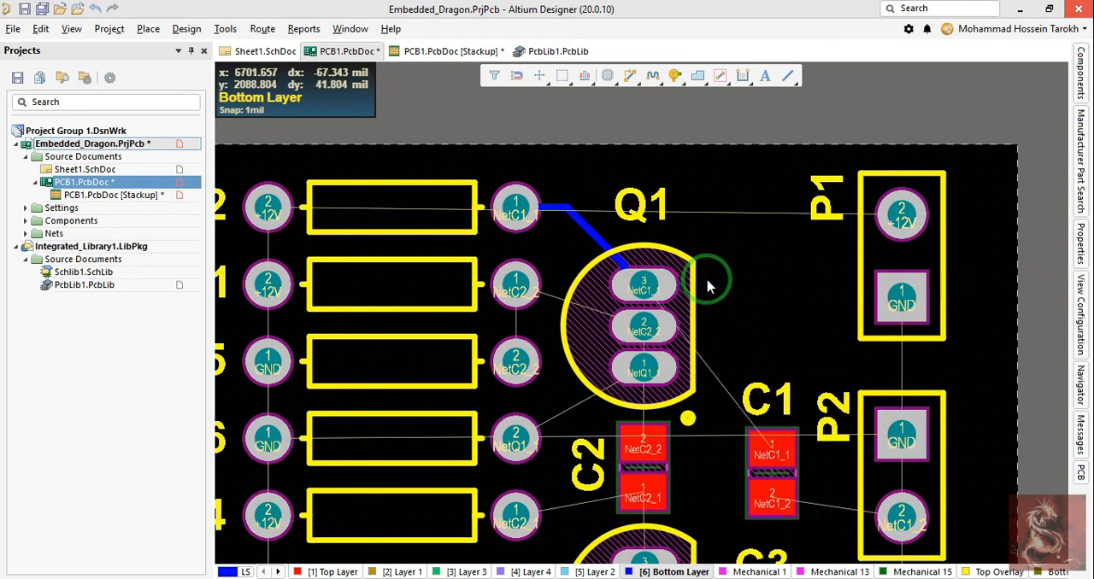
key(p)
key(t)
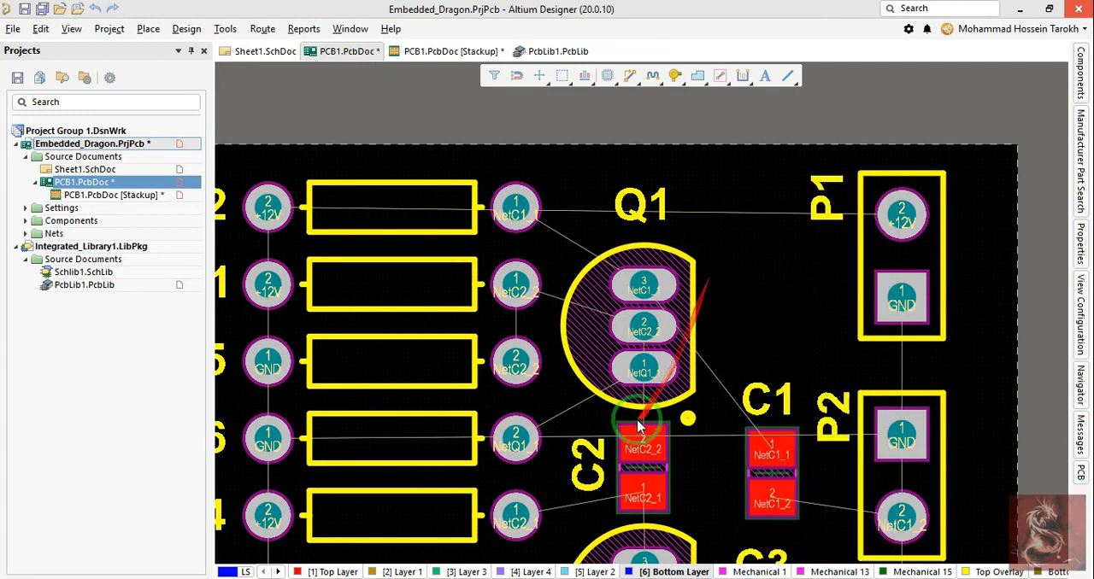
Step: Open the stackup document, save the two-layer stack and return to the PCB
click(440, 51)
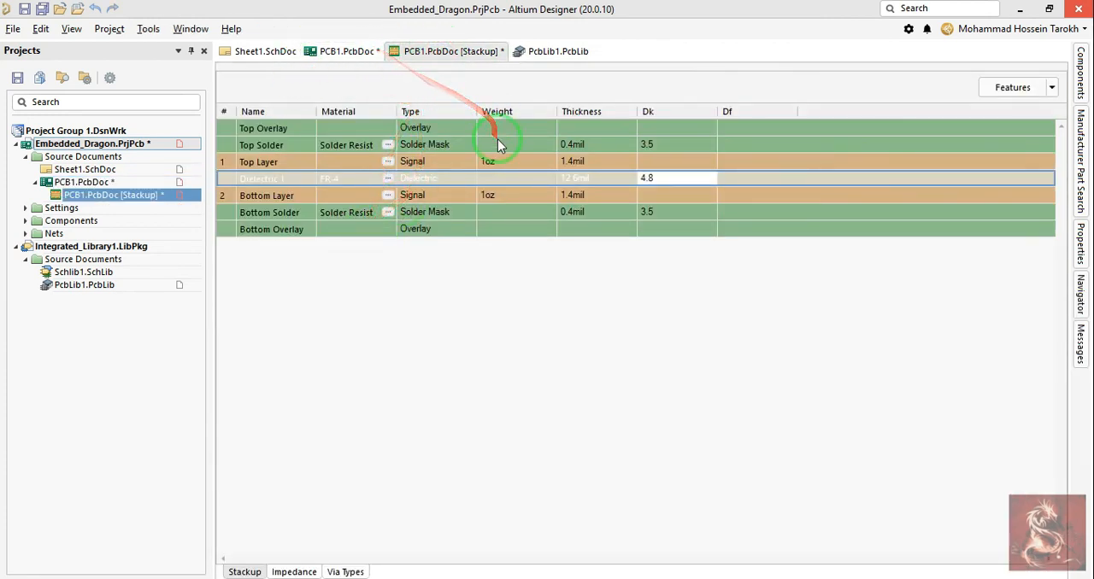
click(357, 53)
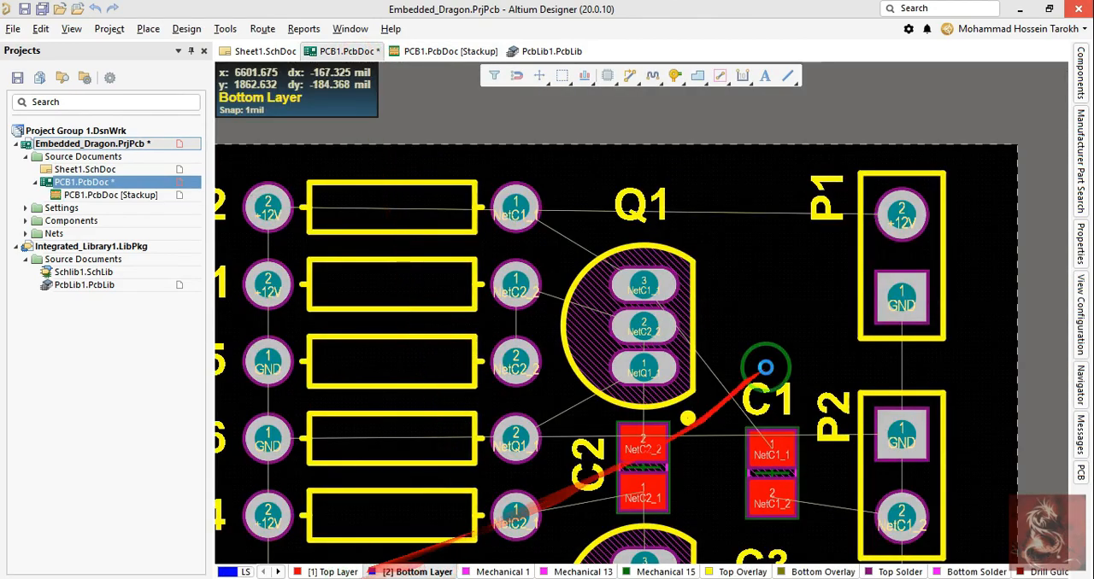
Step: Try routing a top-layer track from C1 pad 1 toward Q1 with its width set to 20 mil
key(p)
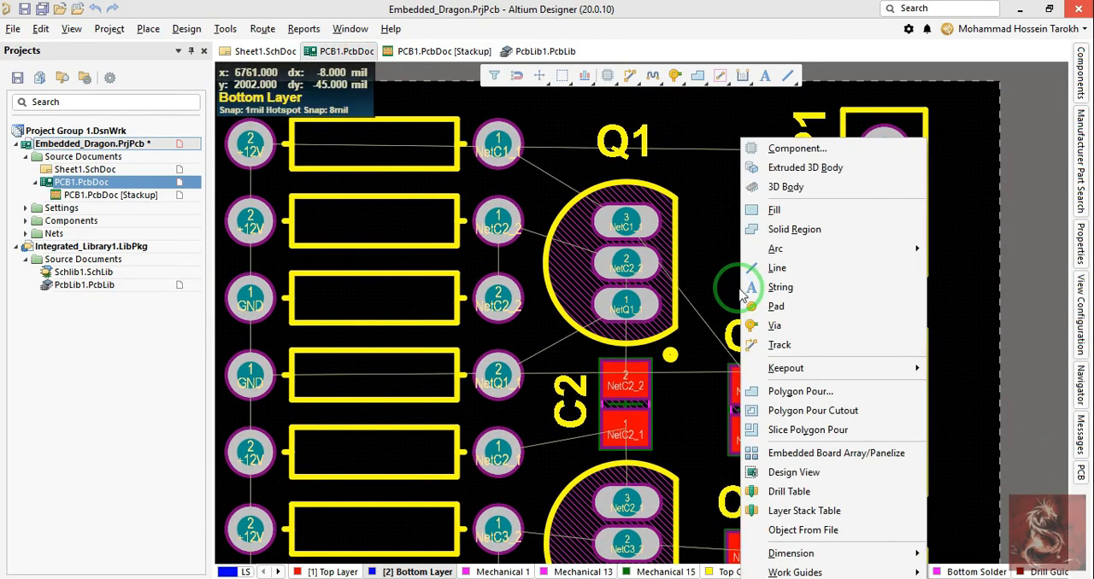
key(t)
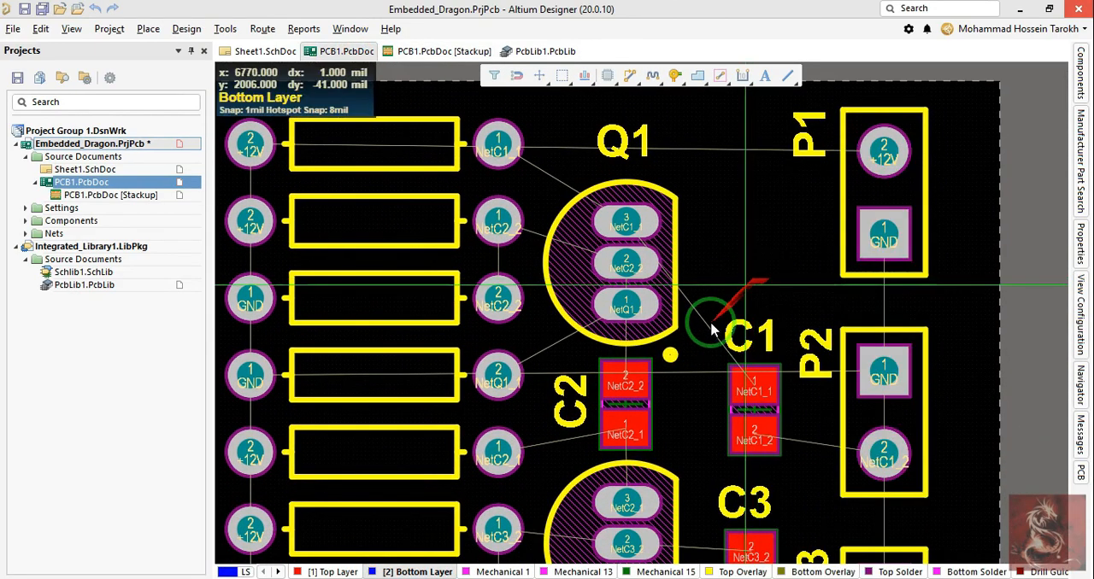
click(753, 386)
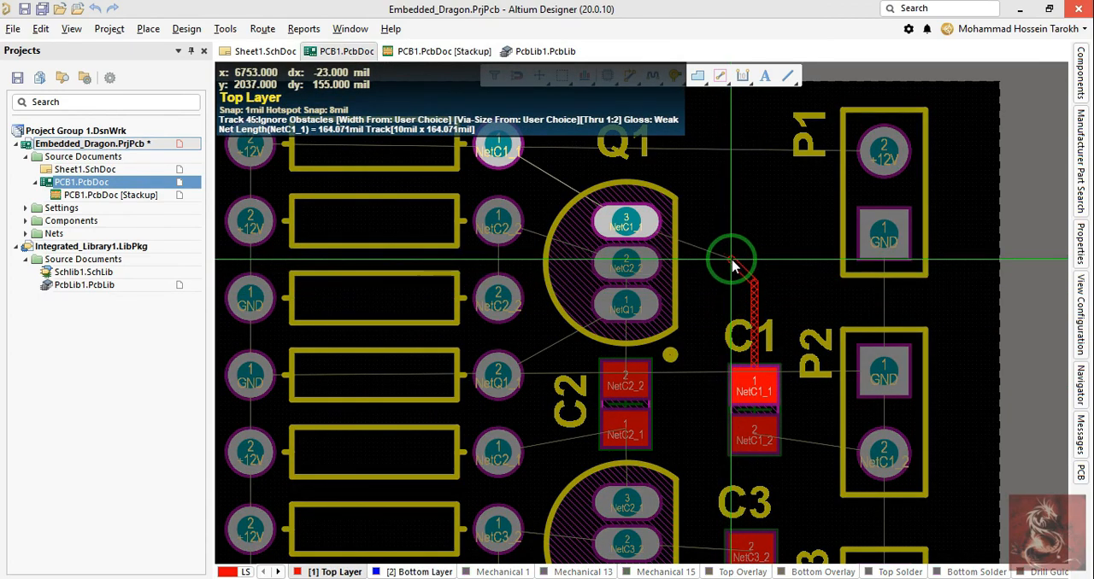
key(Tab)
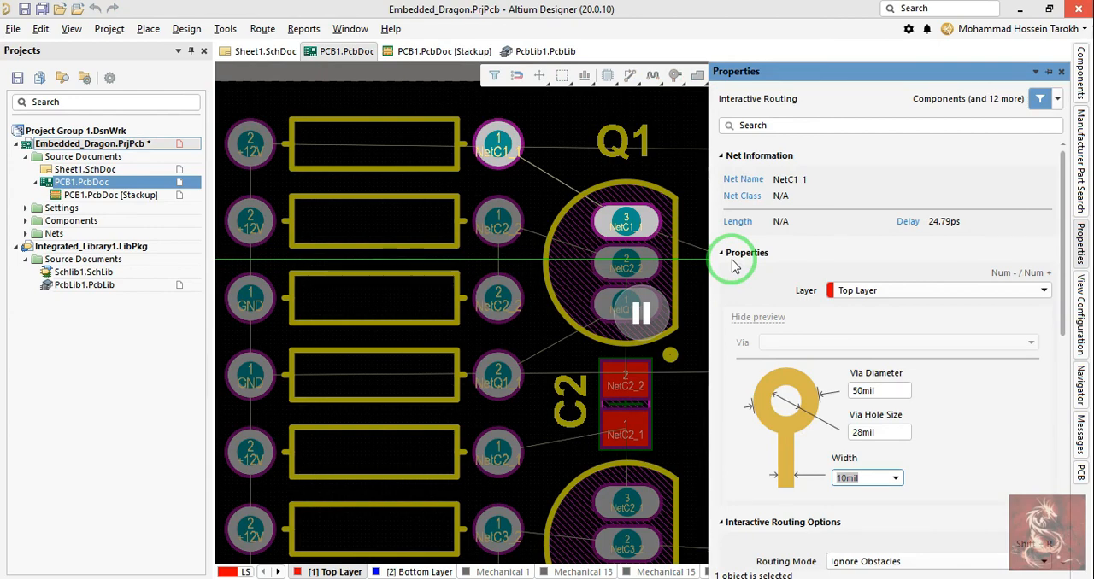
text(20)
key(Return)
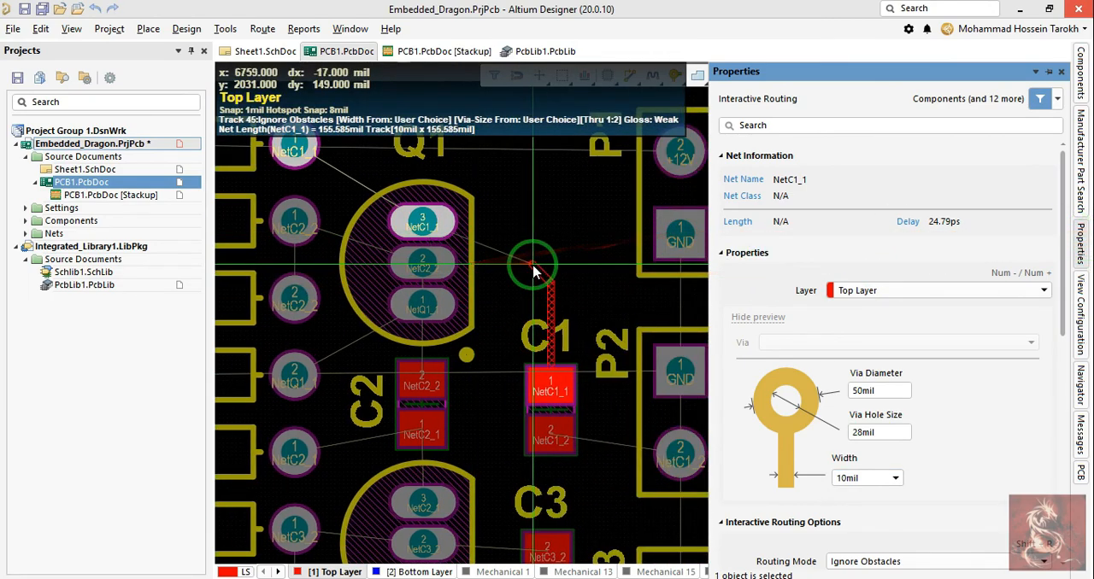
right_click(536, 264)
right_click(535, 260)
Step: Open the design rules and raise the maximum width in the Width routing rule to allow 20 mil tracks
right_drag(545, 257, 550, 287)
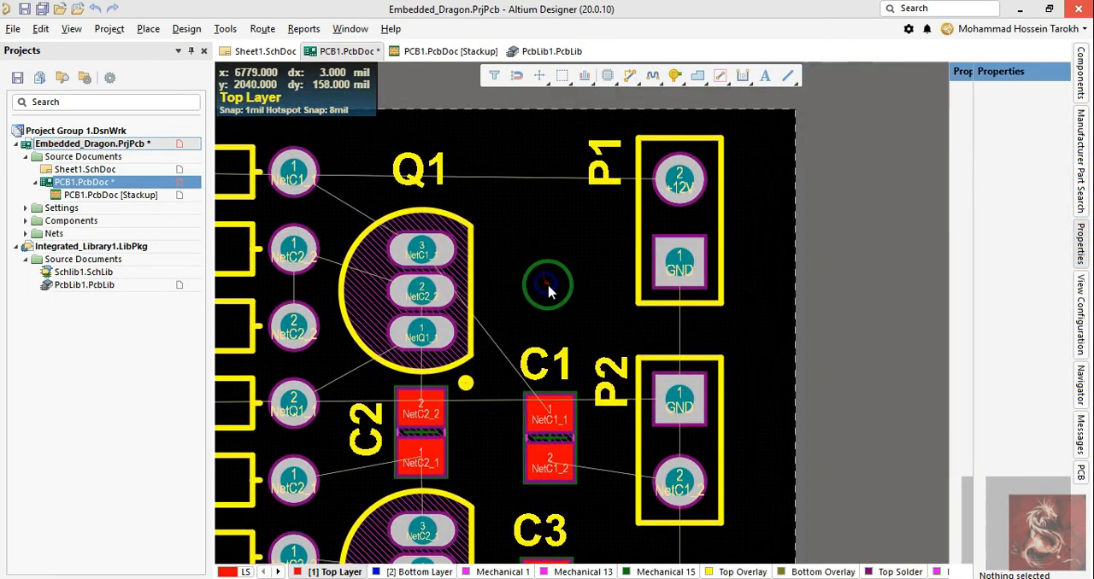
right_click(564, 286)
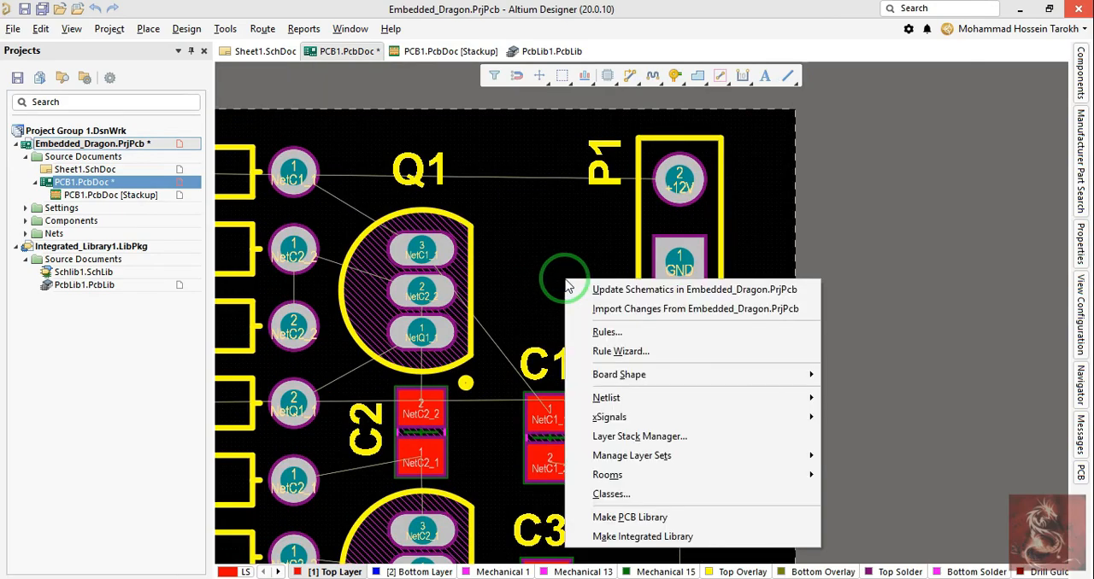
key(r)
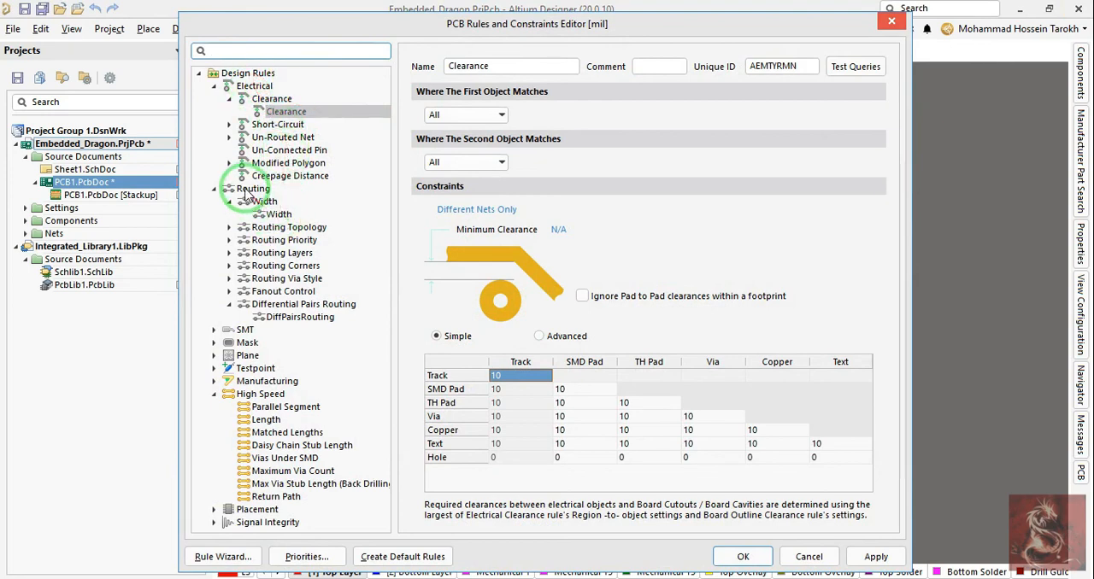
drag(275, 214, 474, 208)
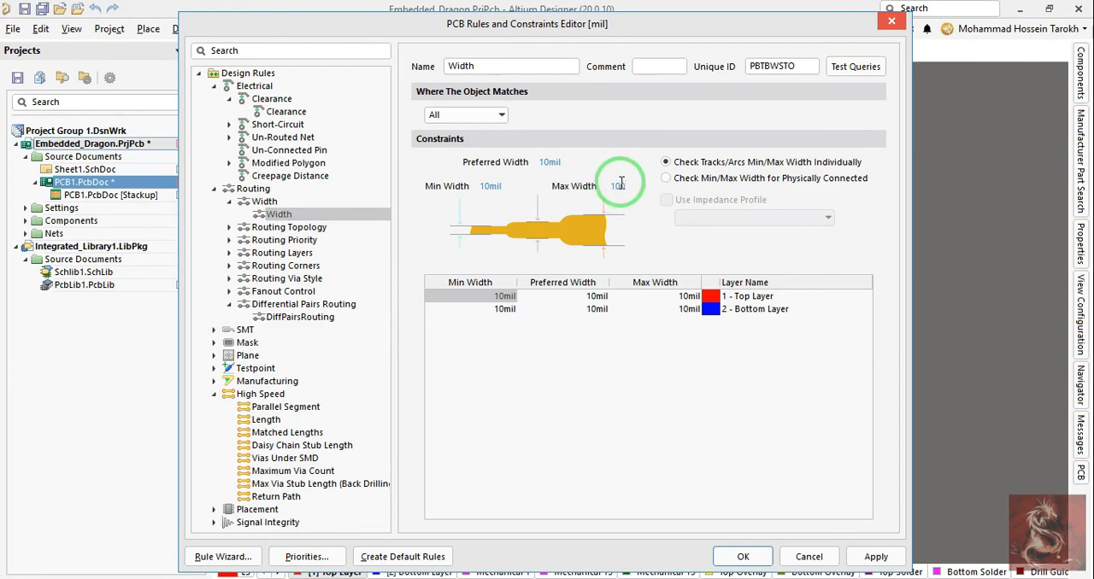
click(740, 557)
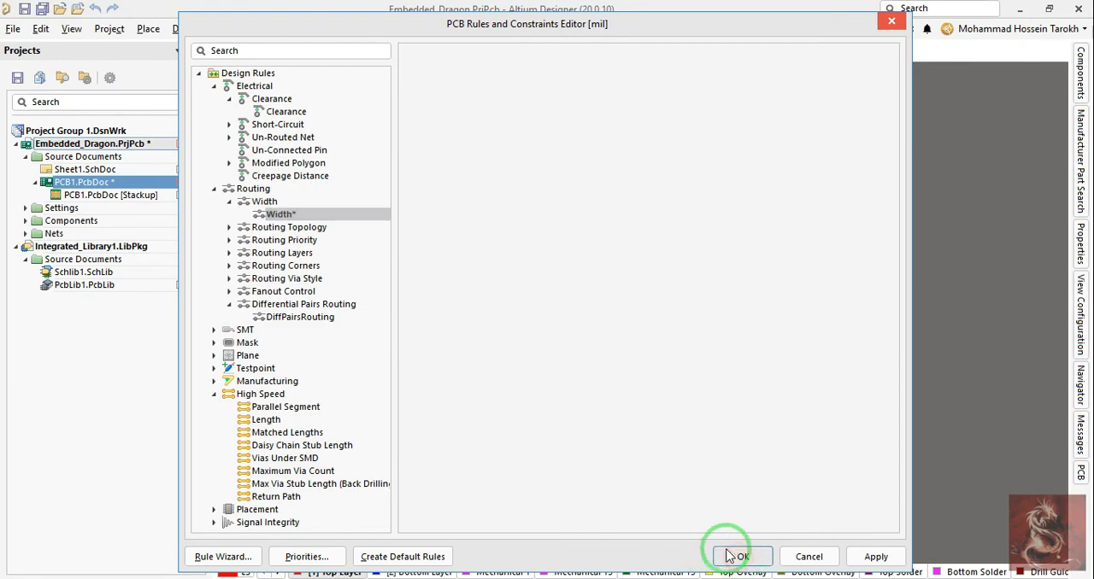
Step: Route a 20 mil track on the Top Layer from C1 pad 1 to Q1 pad 3
right_click(710, 446)
click(572, 446)
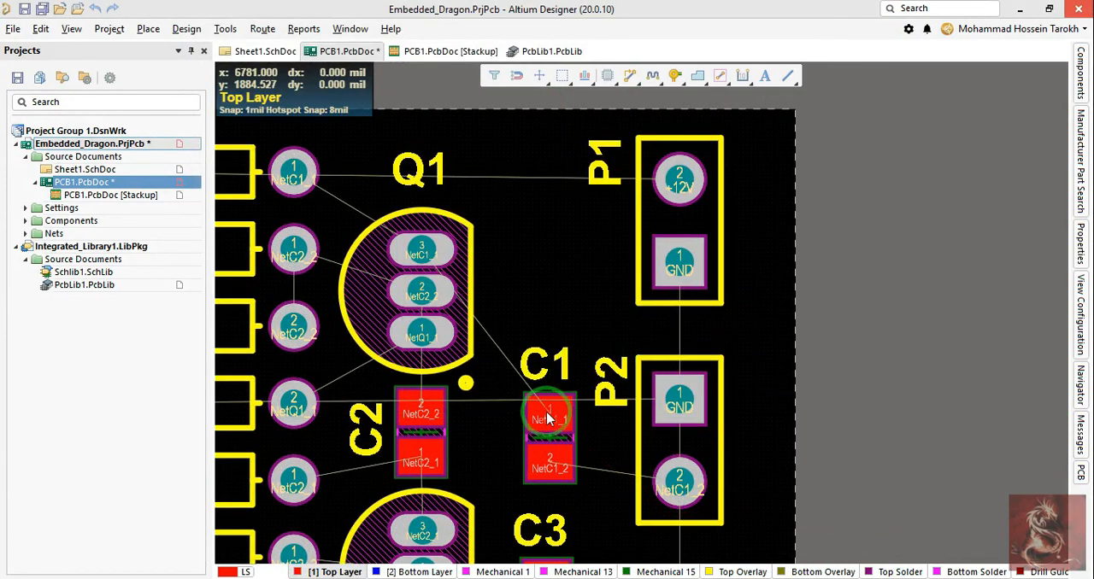
click(548, 418)
right_click(522, 272)
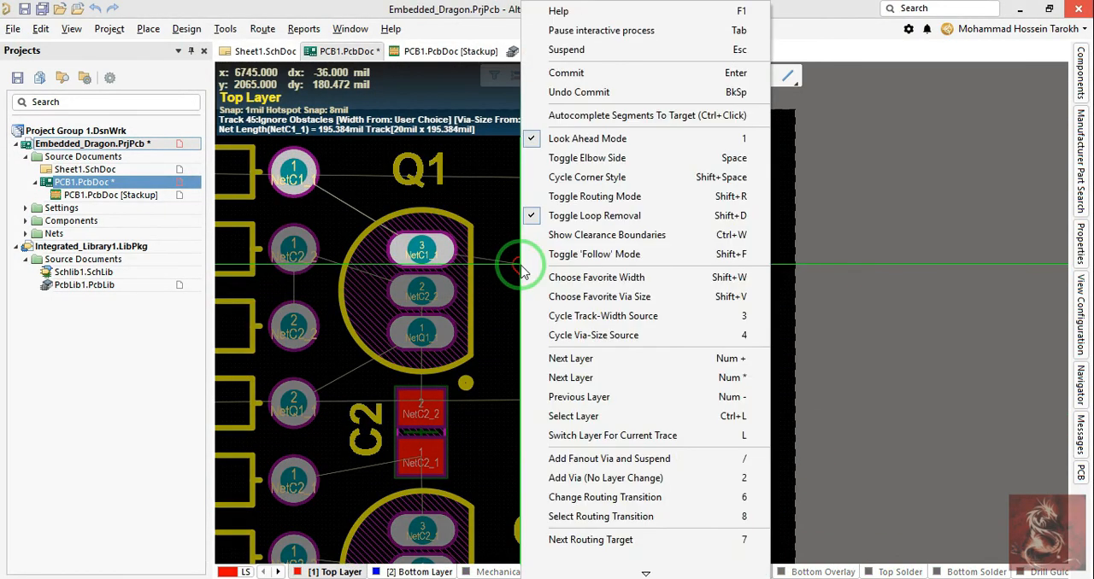
key(Escape)
click(521, 267)
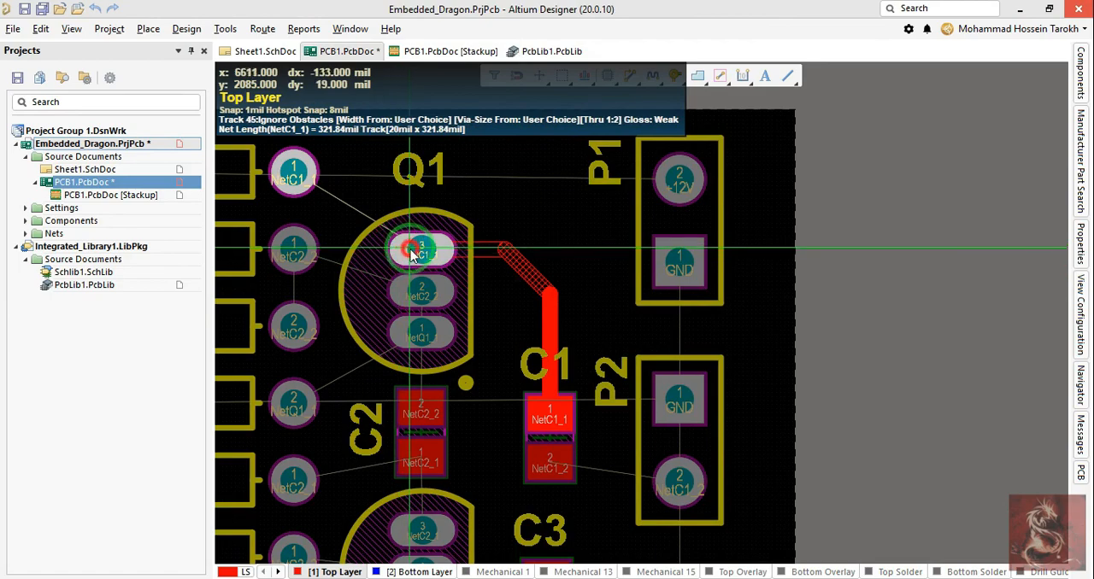
click(411, 250)
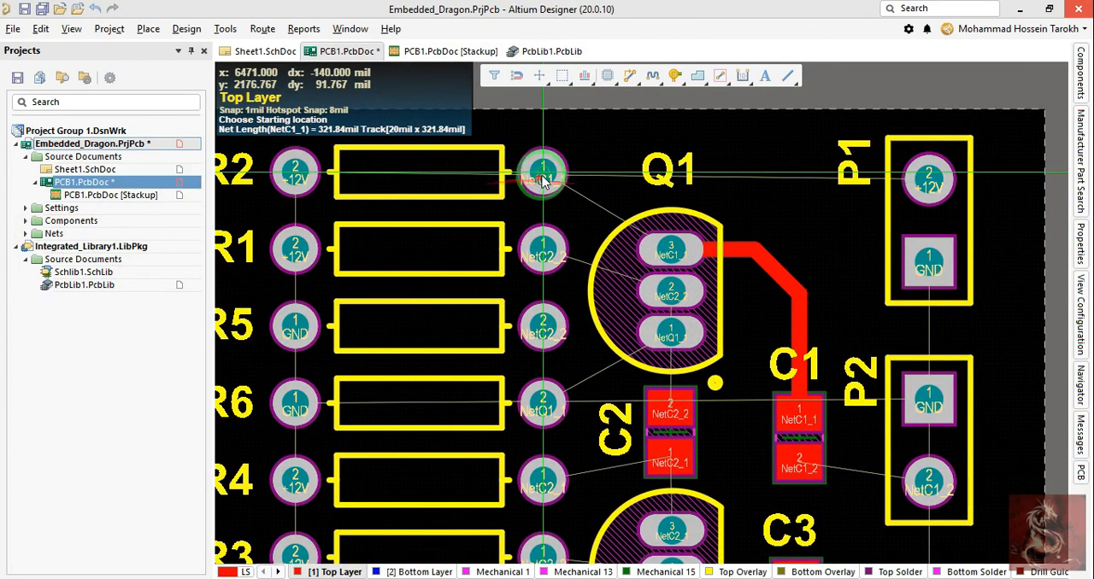
Step: Route a 20 mil Top Layer track from R2 pad 1 to Q1 pad 3, cycling the corner styles and finishing with 45-degree corners
click(543, 176)
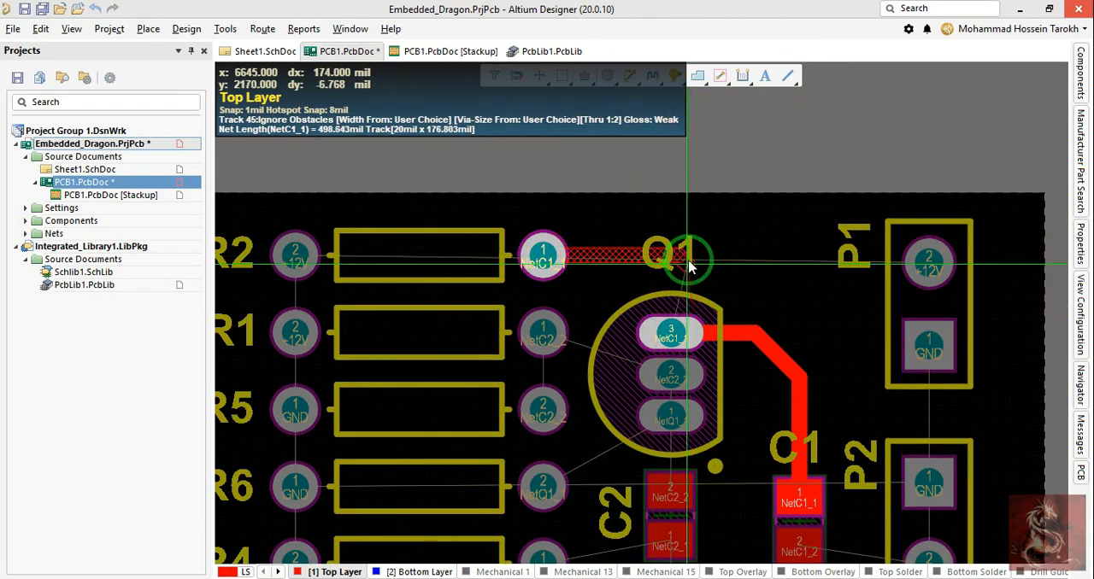
key(shift+space)
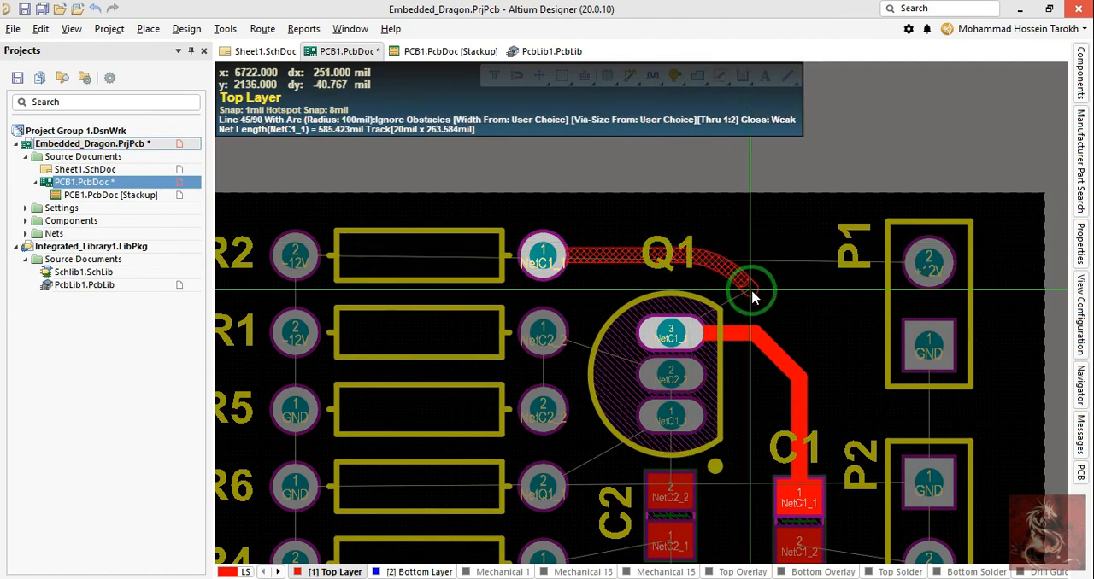
key(shift+space)
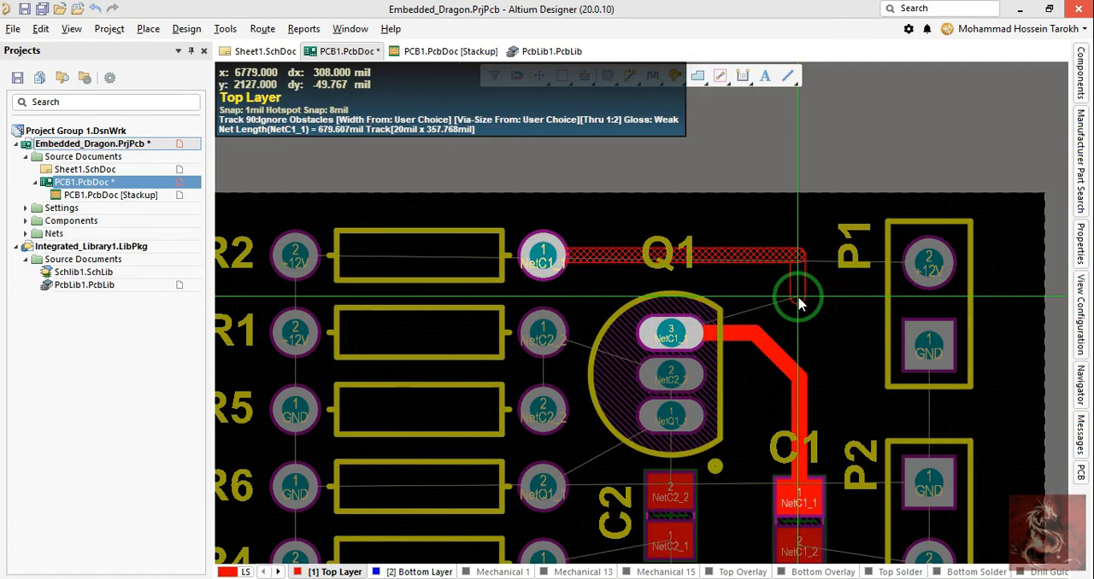
key(shift+space)
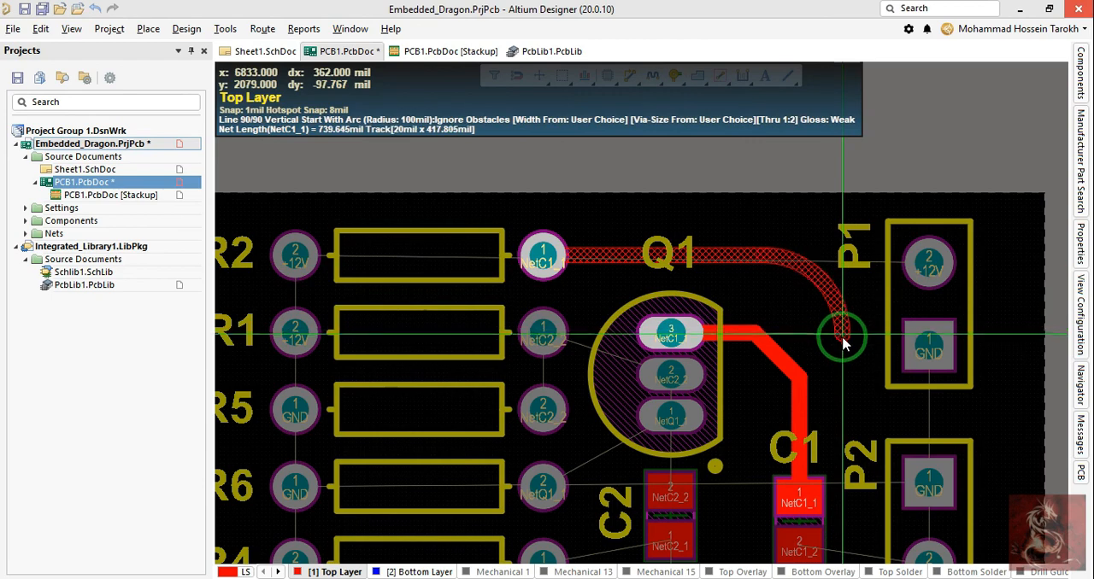
key(shift+space)
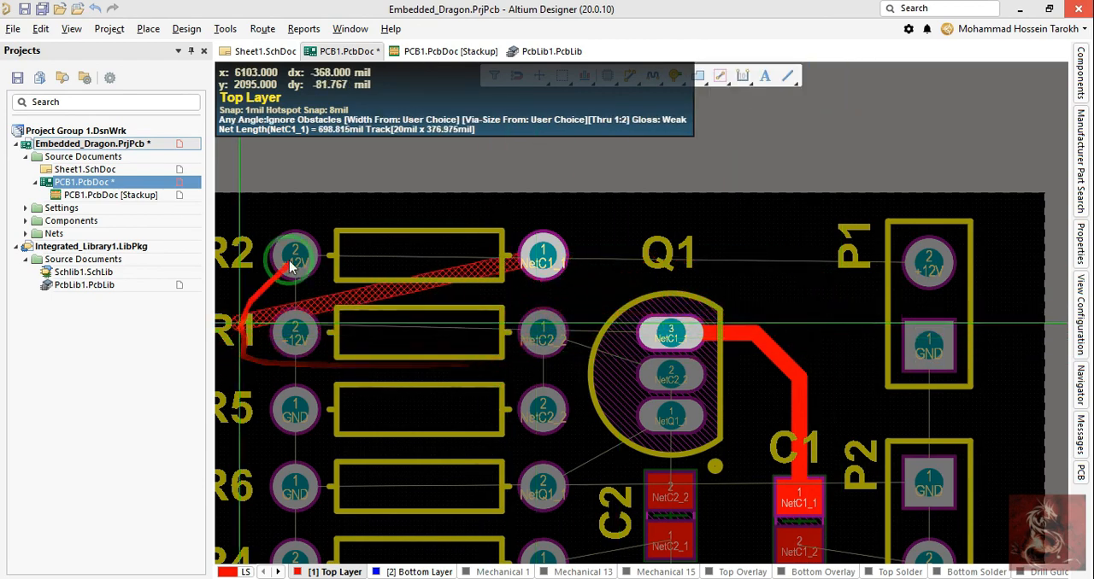
key(shift+space)
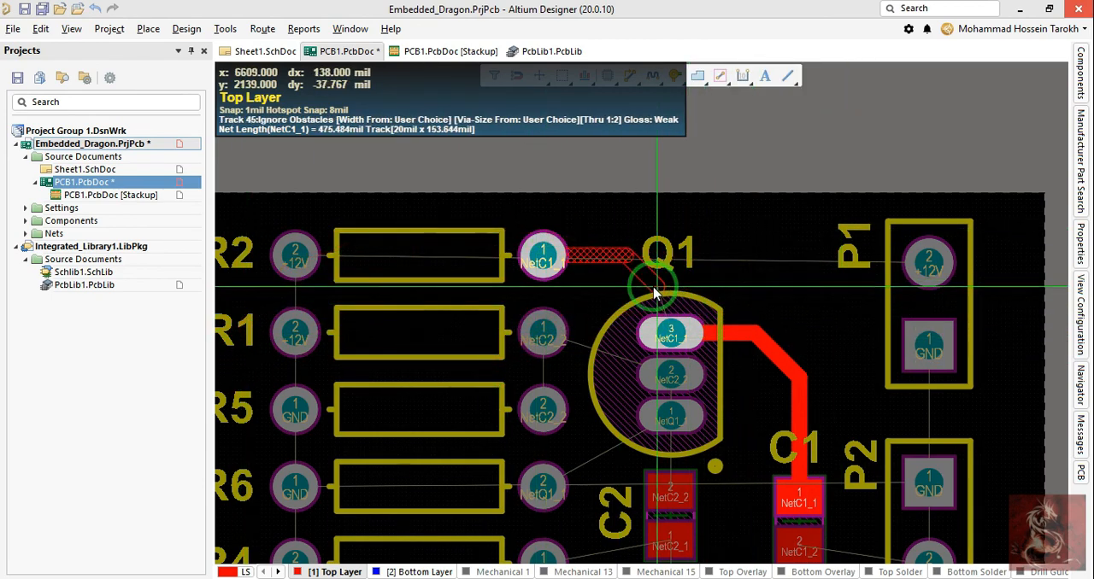
click(677, 334)
Step: Route 20 mil Top Layer tracks from R1 pad 1 to Q1 pad 2 and from R5 pad 2 to R1 pad 1
click(556, 333)
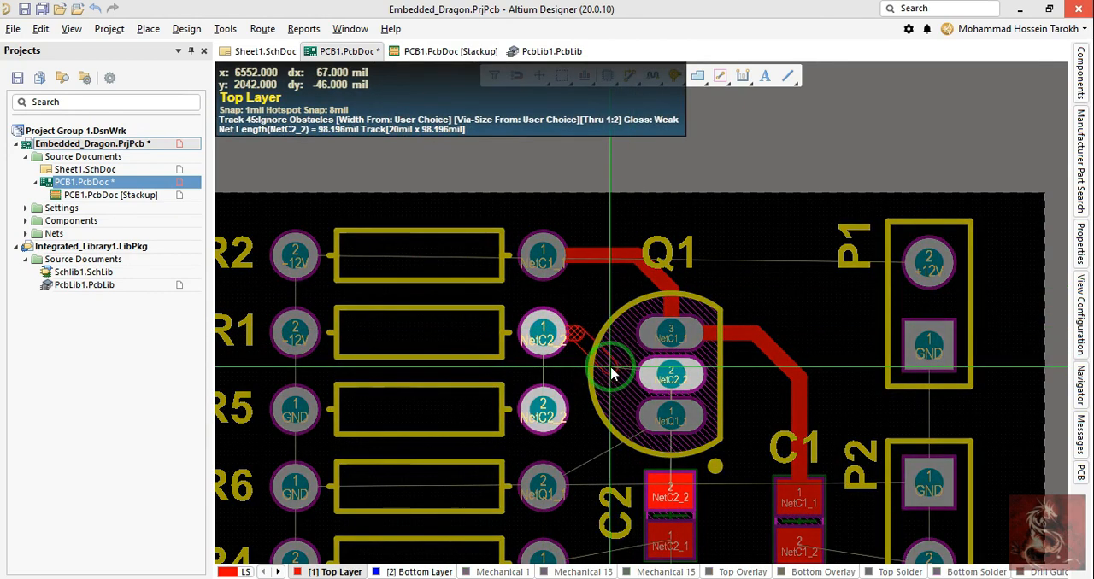
click(677, 376)
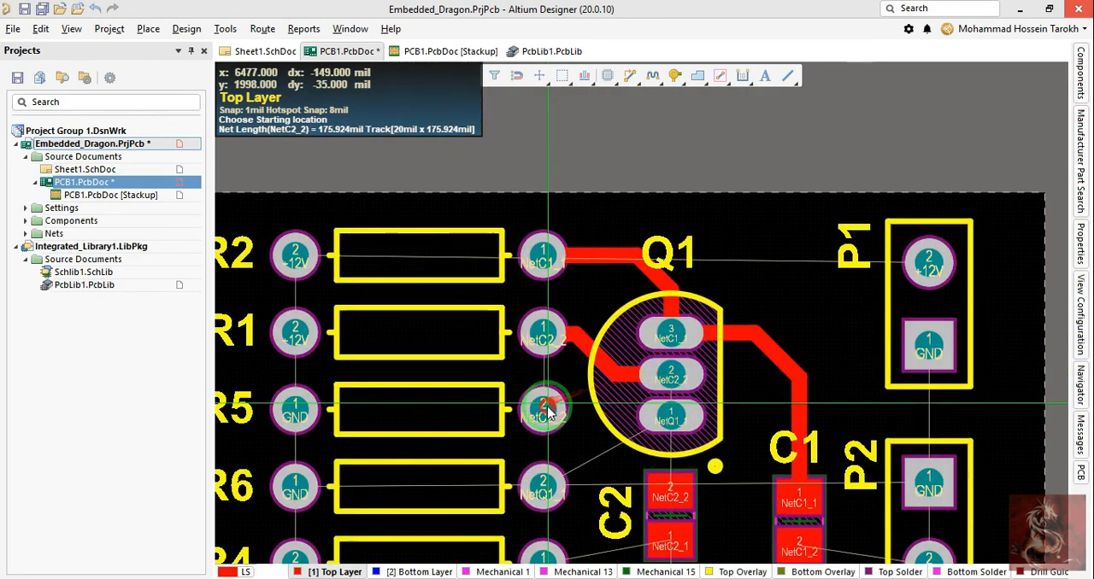
click(542, 406)
click(547, 339)
scroll(556, 299, down, 3)
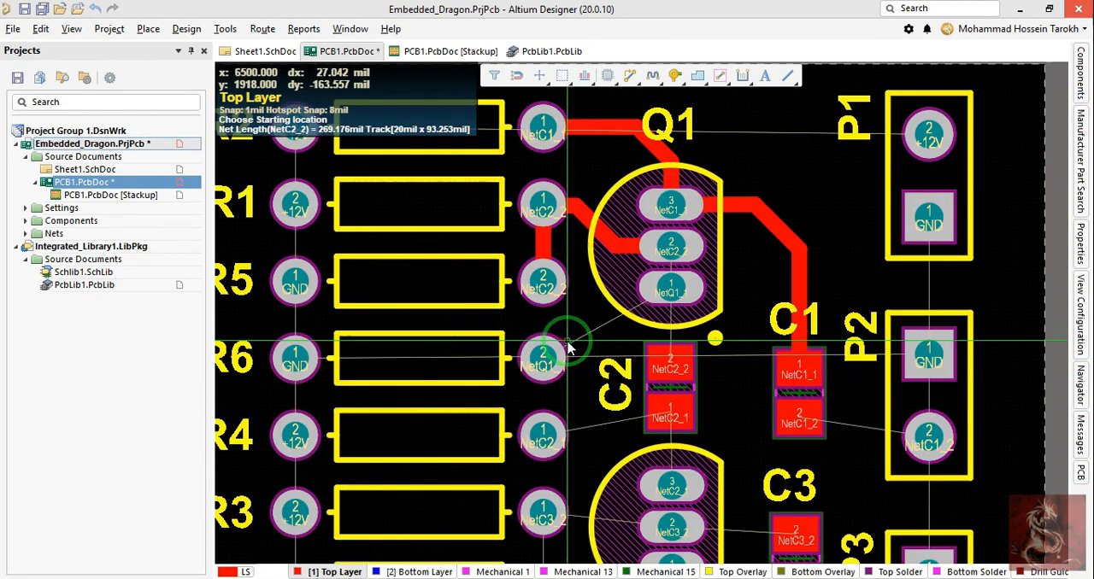
Step: Try connecting C2 pad 2 to Q1 pad 2 with two parallel paths, one around each side of Q1 pad 1
click(669, 363)
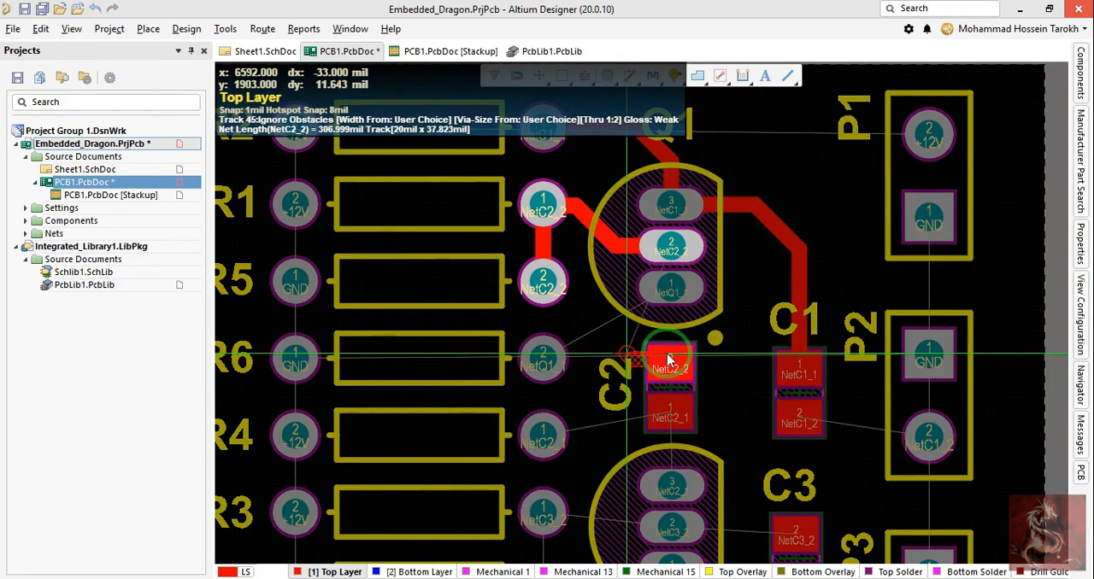
click(733, 355)
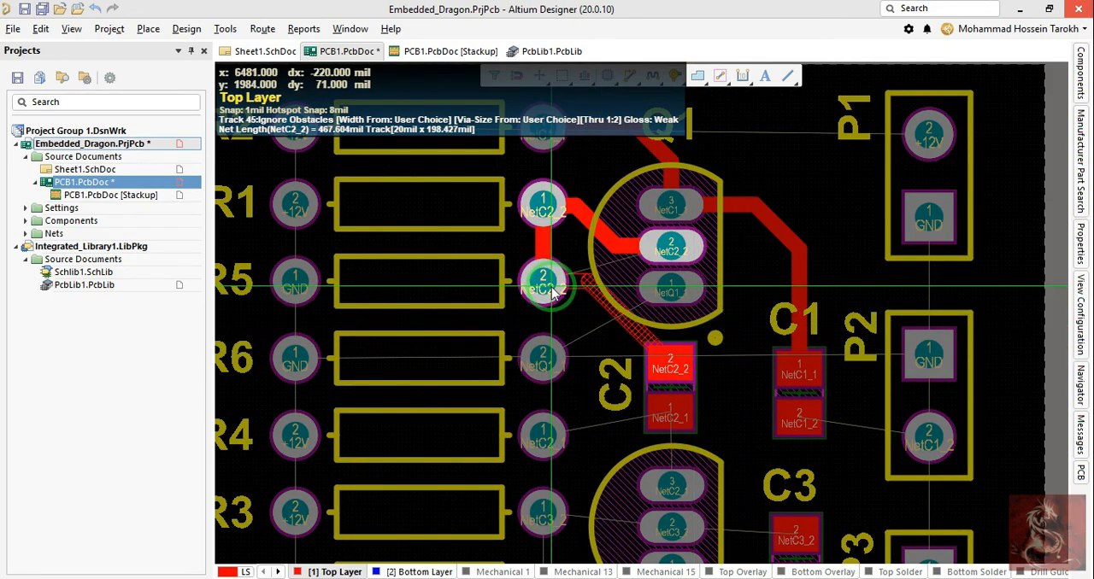
click(615, 246)
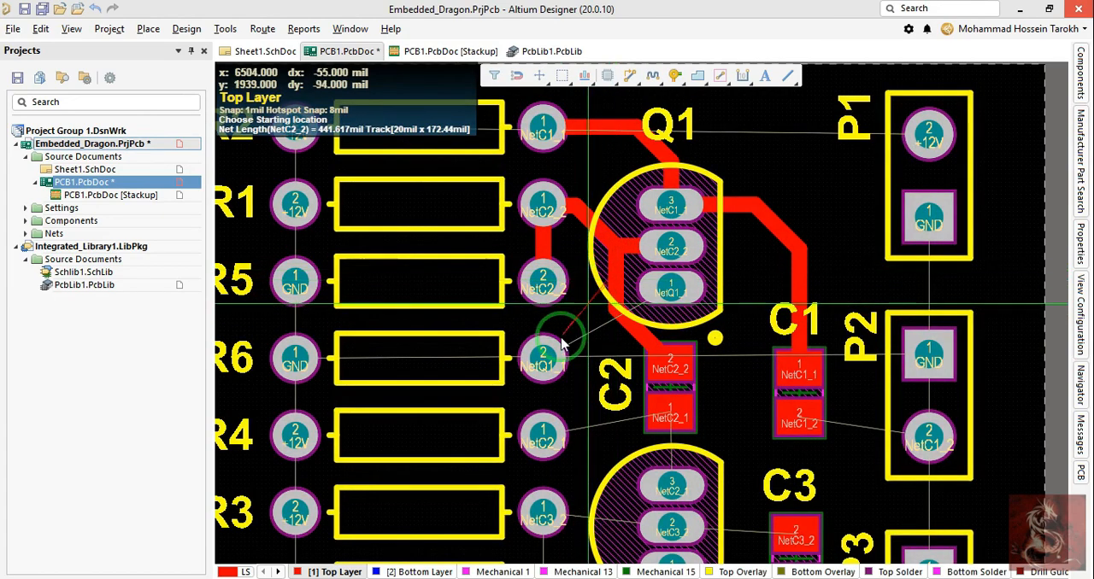
click(705, 367)
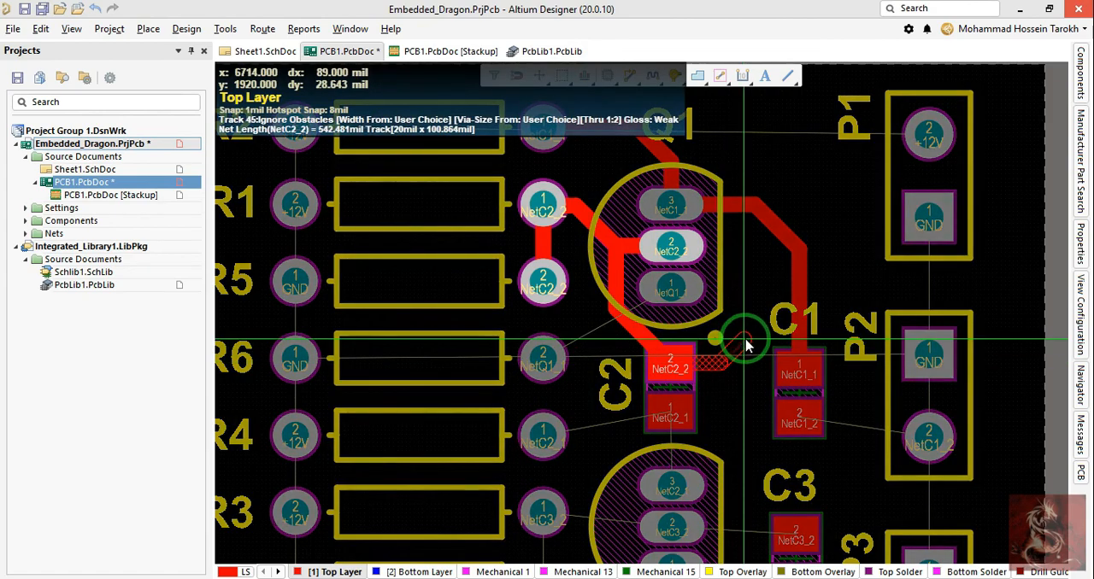
click(671, 248)
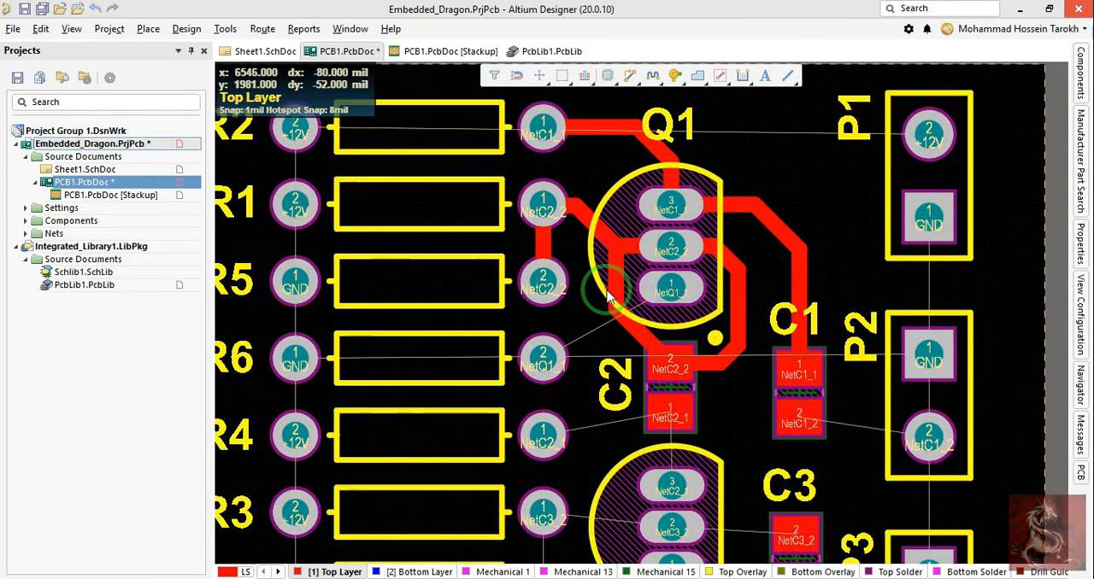
Step: Examine the automatic loop removal option in the interactive routing properties and undo the two C2-to-Q1 tracks
click(727, 354)
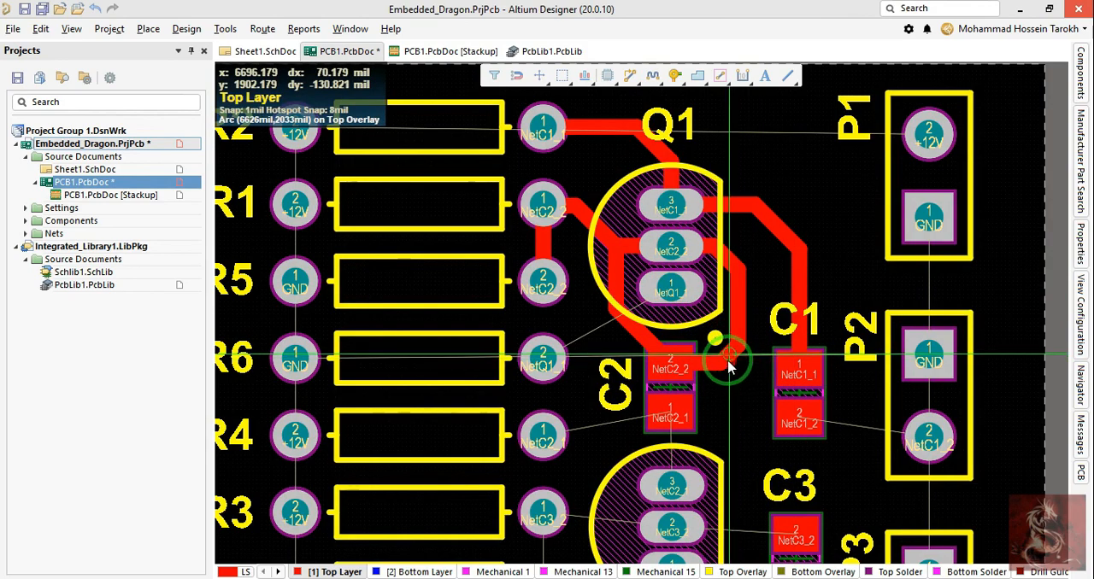
right_click(732, 425)
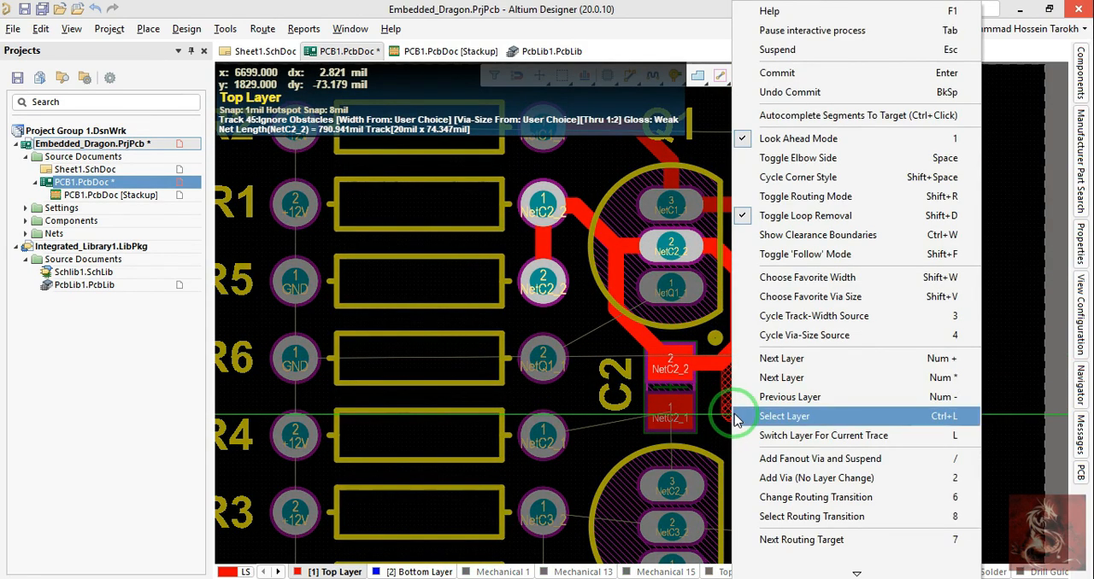
key(Escape)
key(Tab)
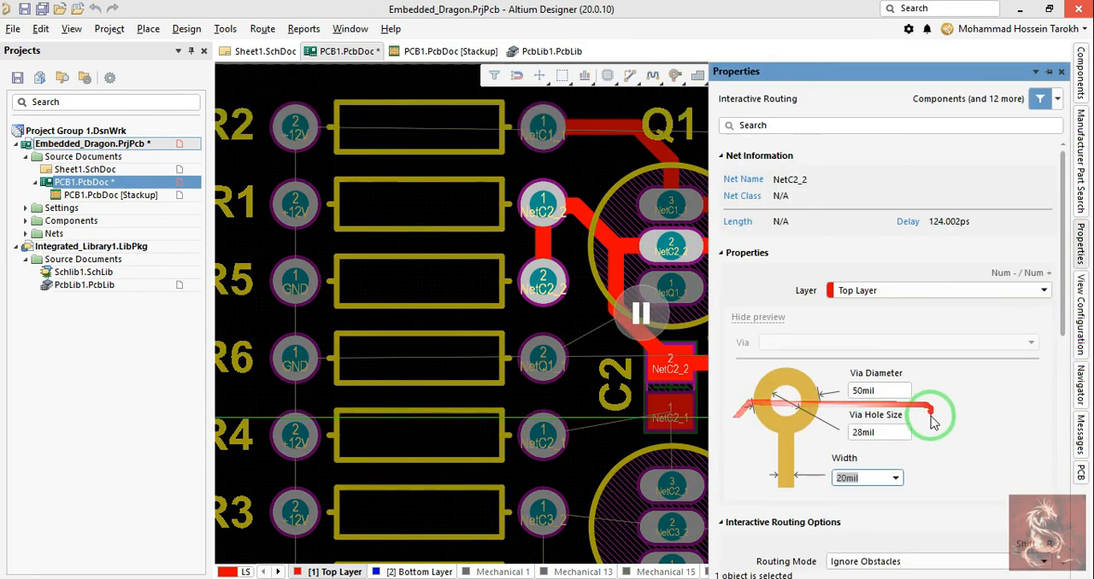
scroll(930, 418, down, 3)
scroll(892, 457, down, 2)
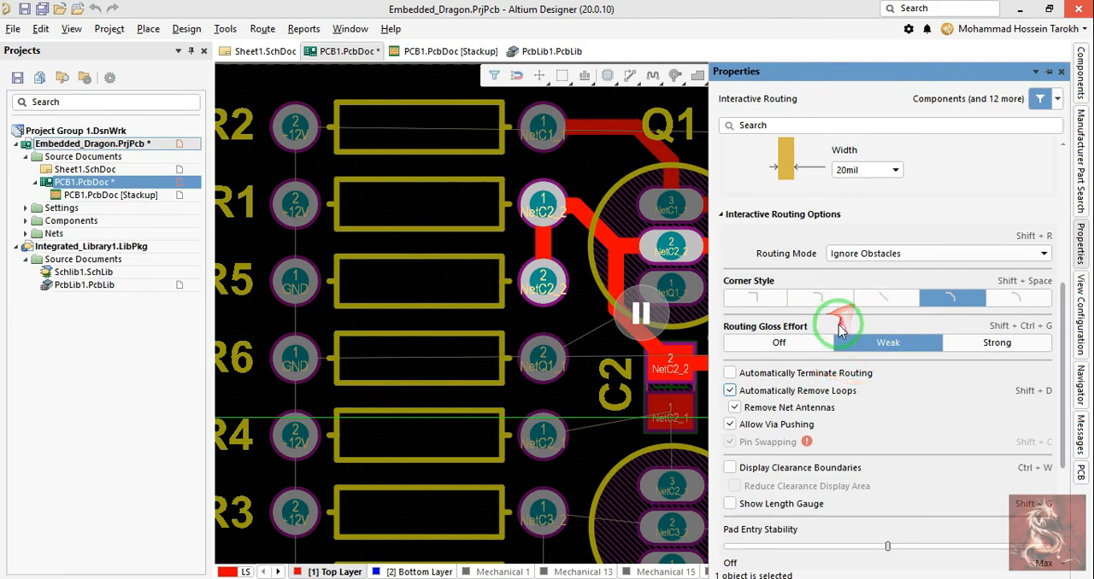
scroll(833, 350, down, 1)
click(641, 314)
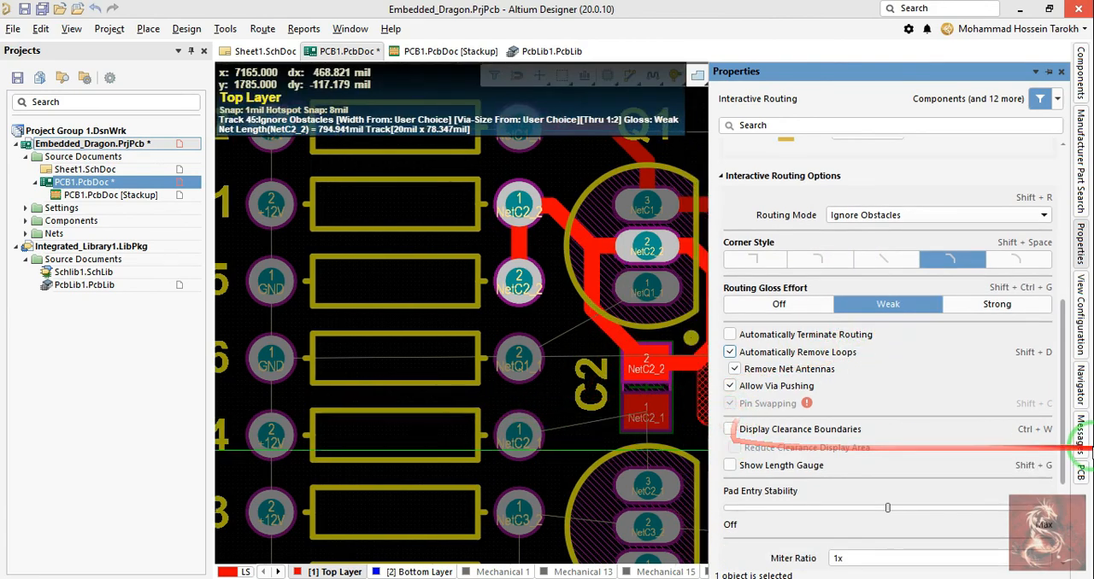
right_click(564, 381)
right_click(511, 384)
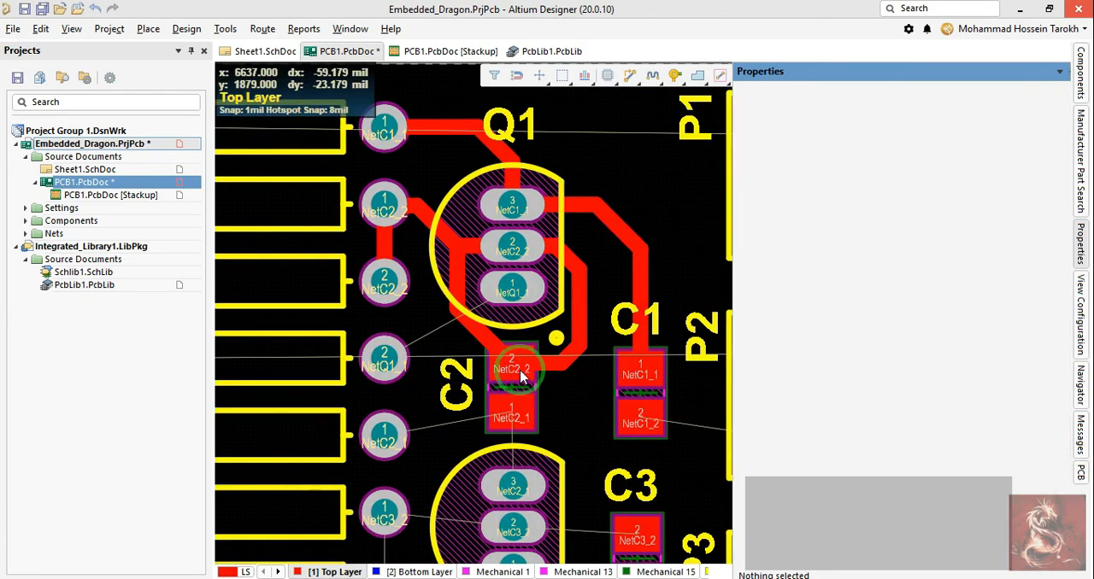
key(ctrl+z)
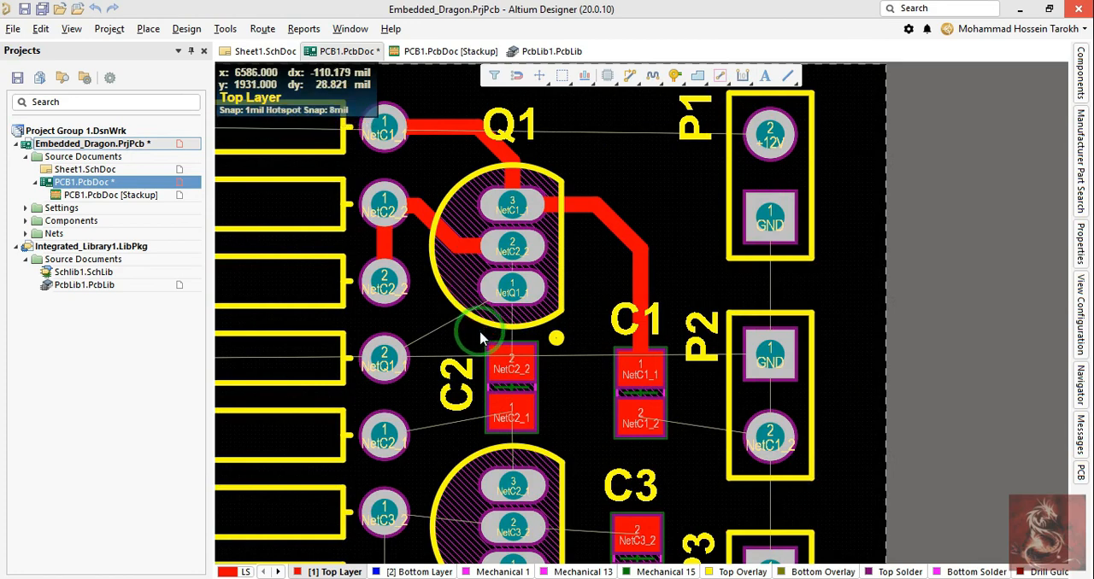
Step: Route C2 pad 2 around the right side of Q1 pad 1 to Q1 pad 2, and connect Q1 pad 1 to R6 pad 2
click(504, 364)
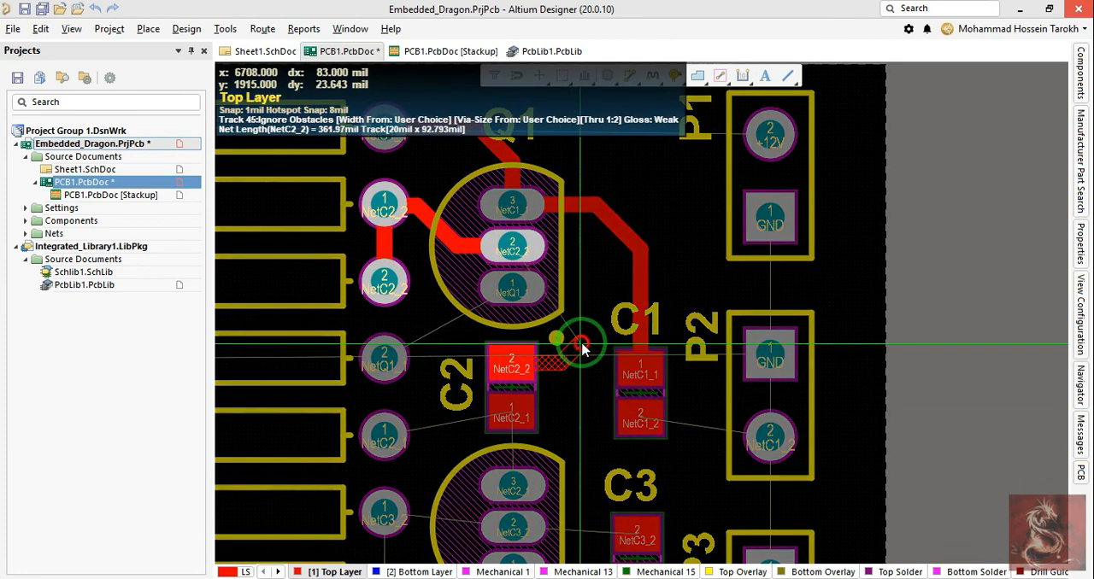
click(513, 248)
click(511, 289)
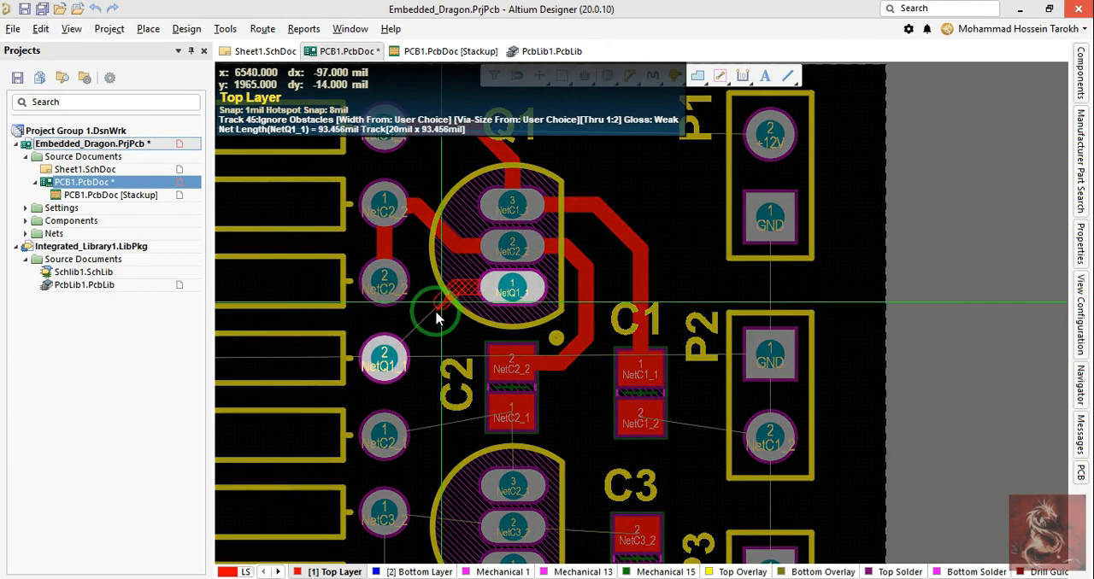
click(377, 356)
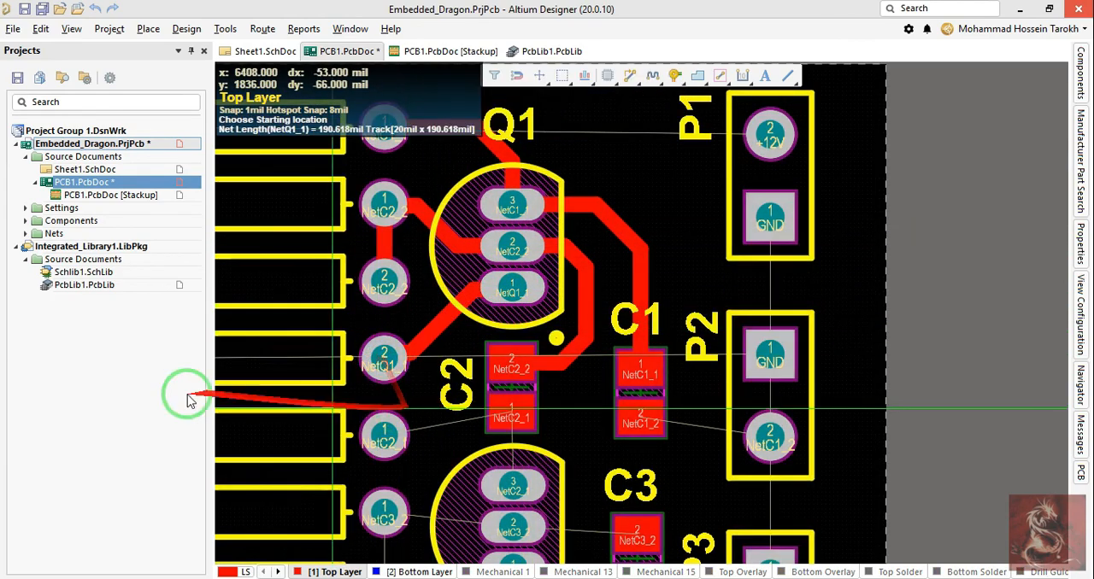
Step: Route 20 mil Top Layer tracks from C2 pad 1 to Q2 pad 3 and from R4 pad 1 to C2 pad 1
ctrl+scroll(618, 390, down, 1)
right_click(549, 415)
click(502, 420)
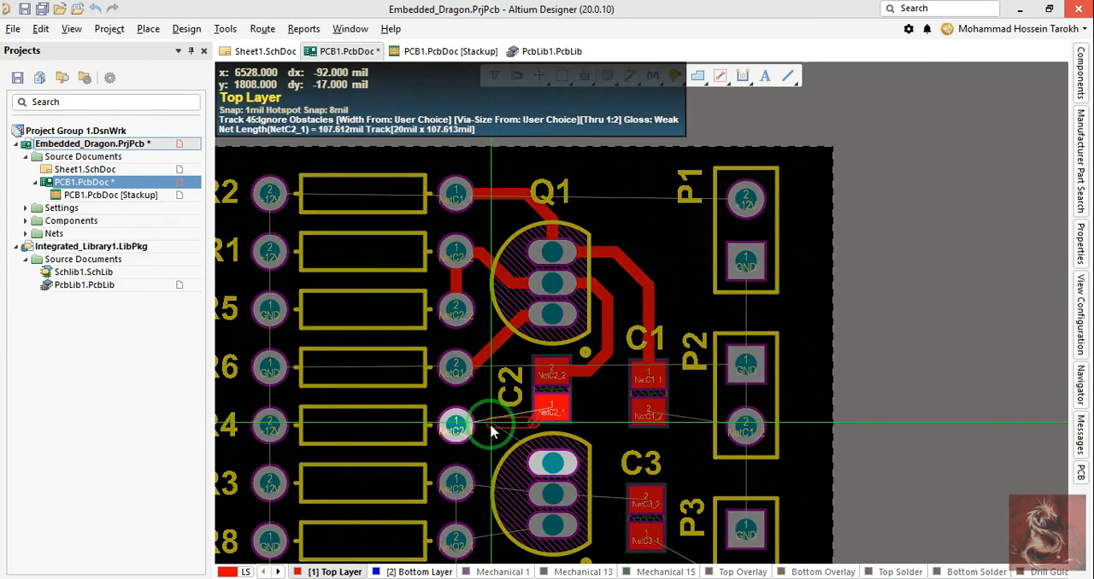
click(557, 464)
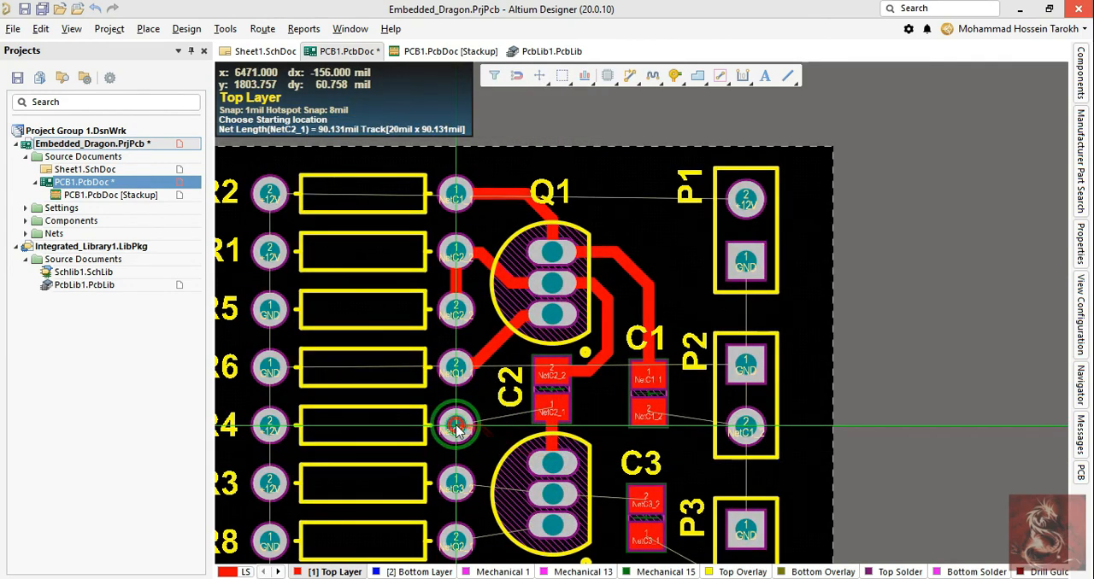
click(456, 426)
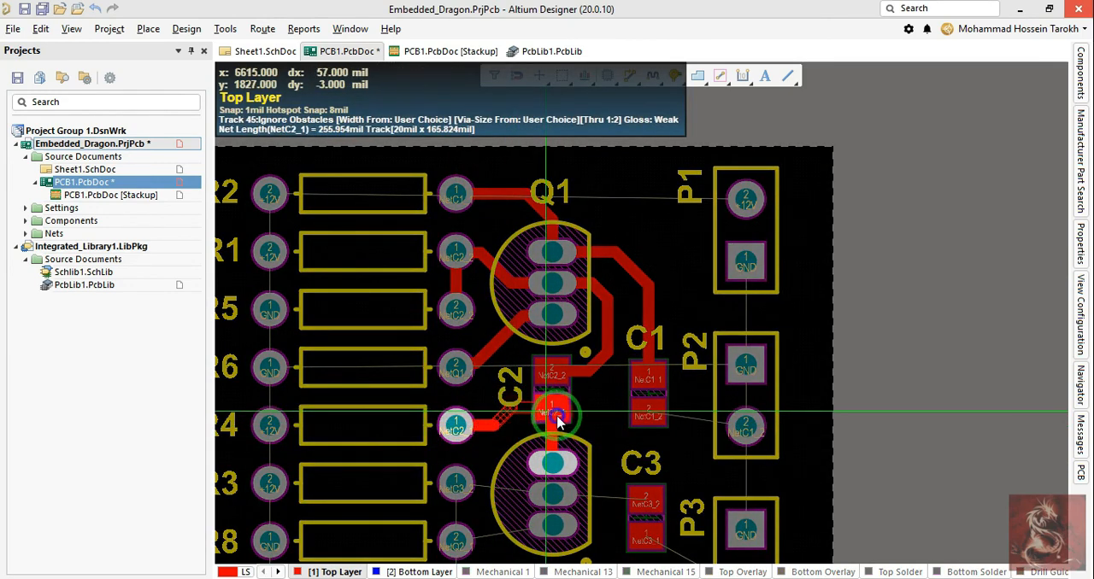
click(558, 417)
Step: Route the NetC3_2 track from R3 pad 1 to Q2 pad 2 and on to C3 pad 2
scroll(545, 408, down, 2)
ctrl+scroll(487, 357, up, 1)
click(440, 354)
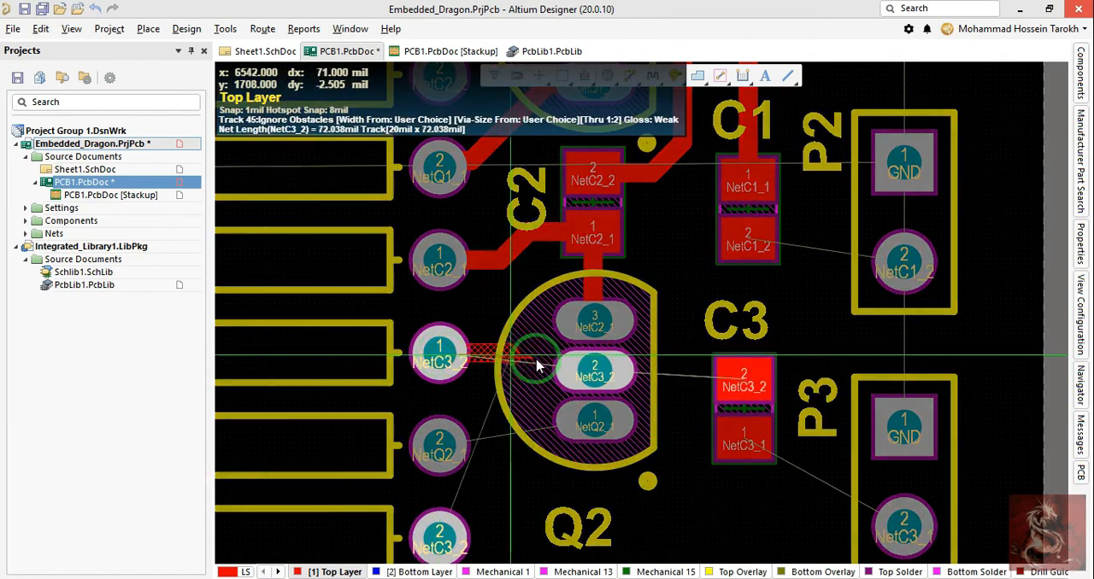
ctrl+scroll(513, 376, down, 1)
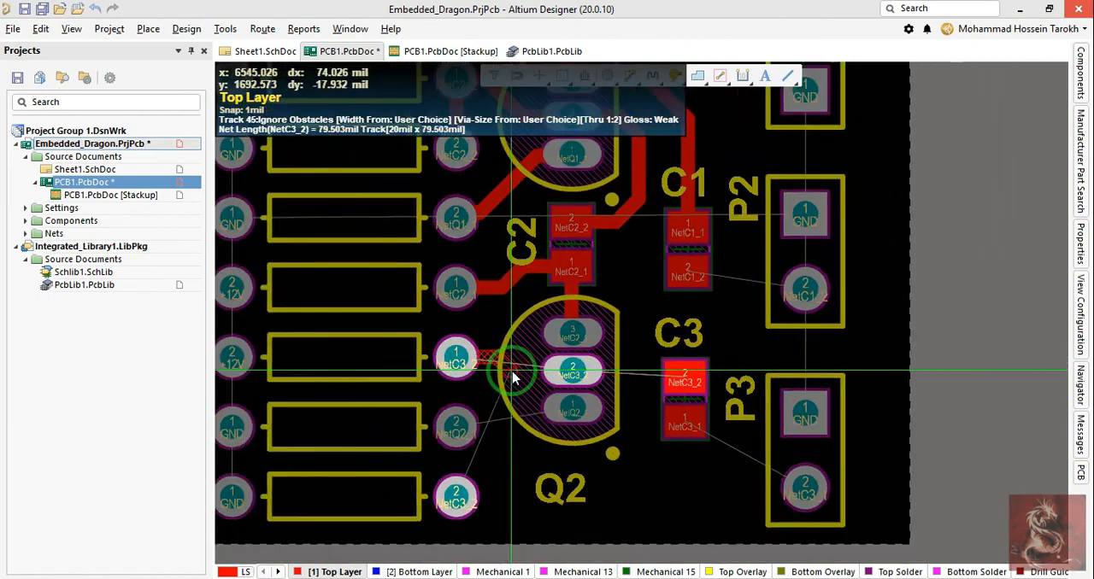
click(571, 372)
click(672, 386)
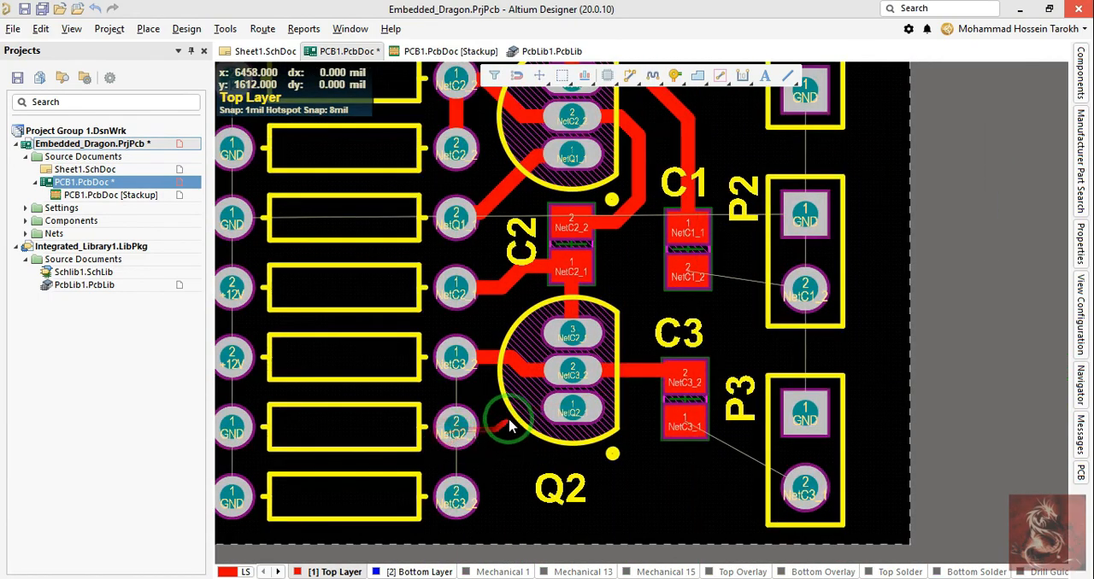
Step: Route R8 pad 2 to Q2 pad 1, and the lowest resistor's pad 2 around the left of R8 pad 2 to R3 pad 1
click(459, 427)
click(581, 409)
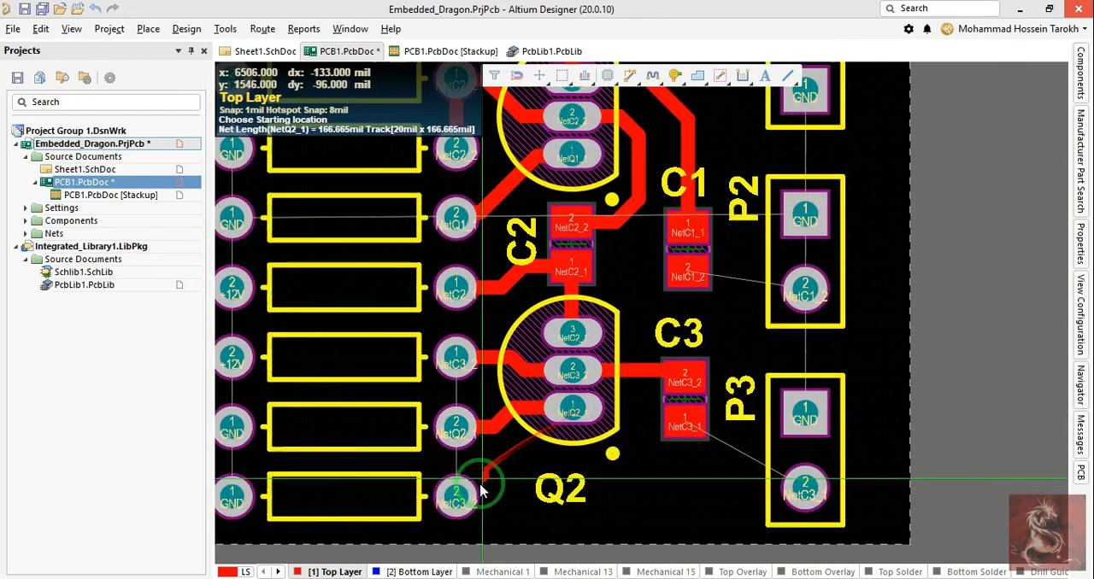
click(443, 499)
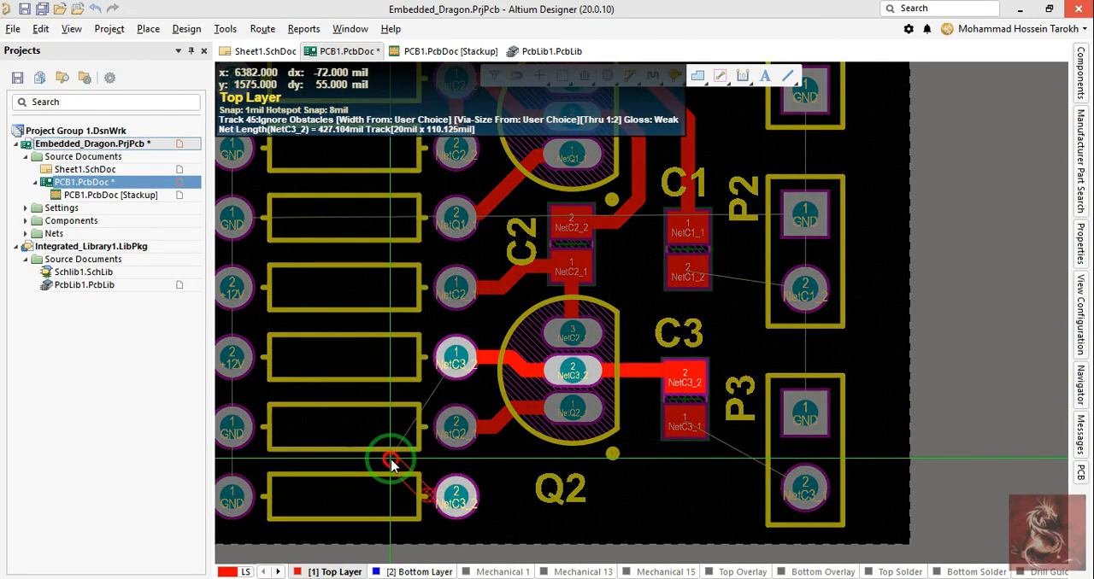
click(392, 463)
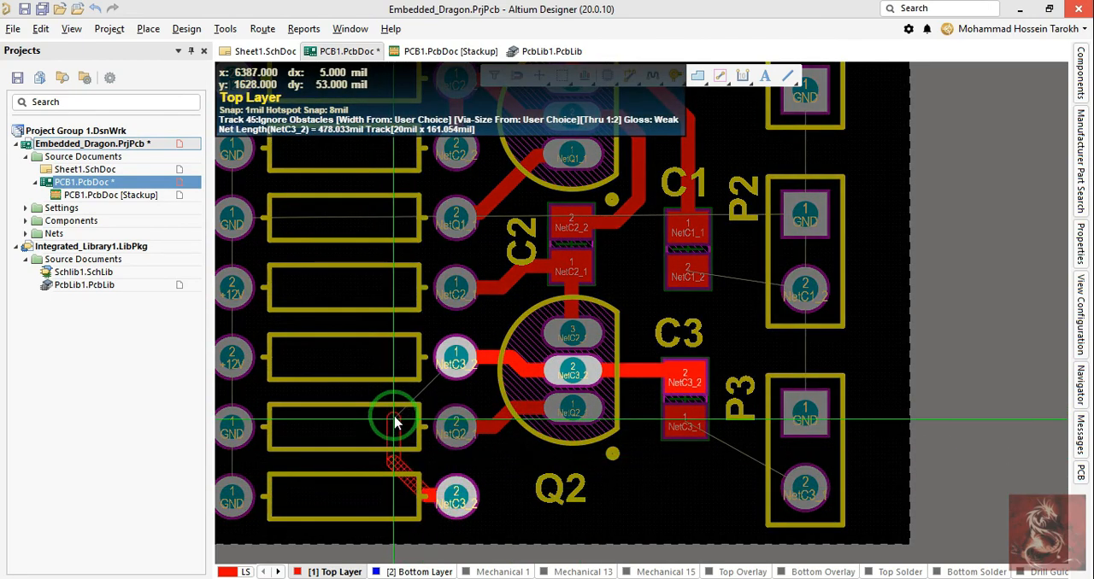
click(455, 356)
right_click(497, 451)
Step: Route a 20 mil Top Layer track from C3 pad 1 to P3 pad 2
right_drag(700, 454, 650, 429)
key(p)
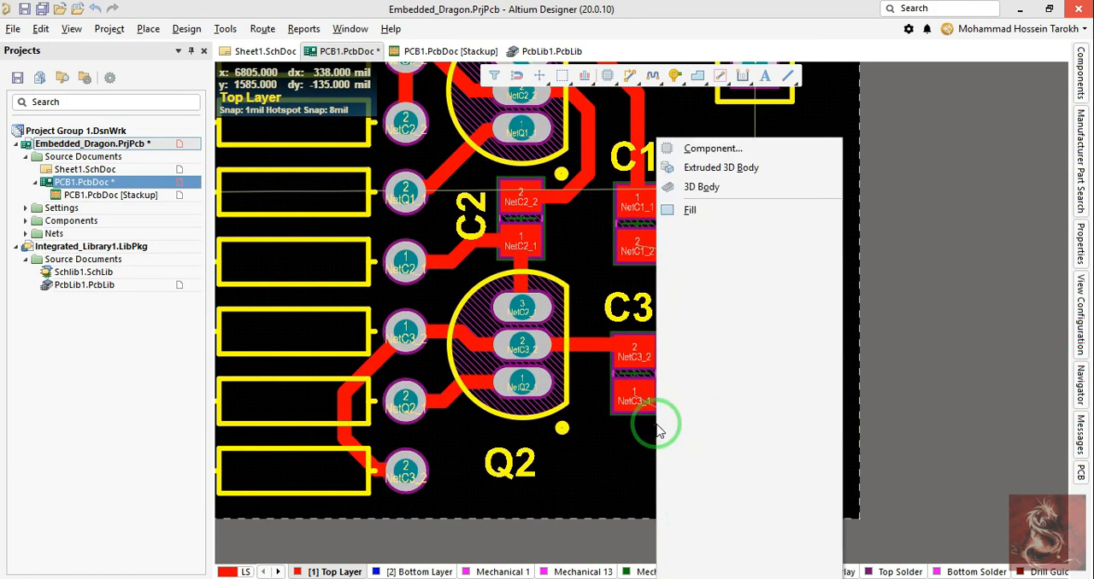
key(t)
click(621, 403)
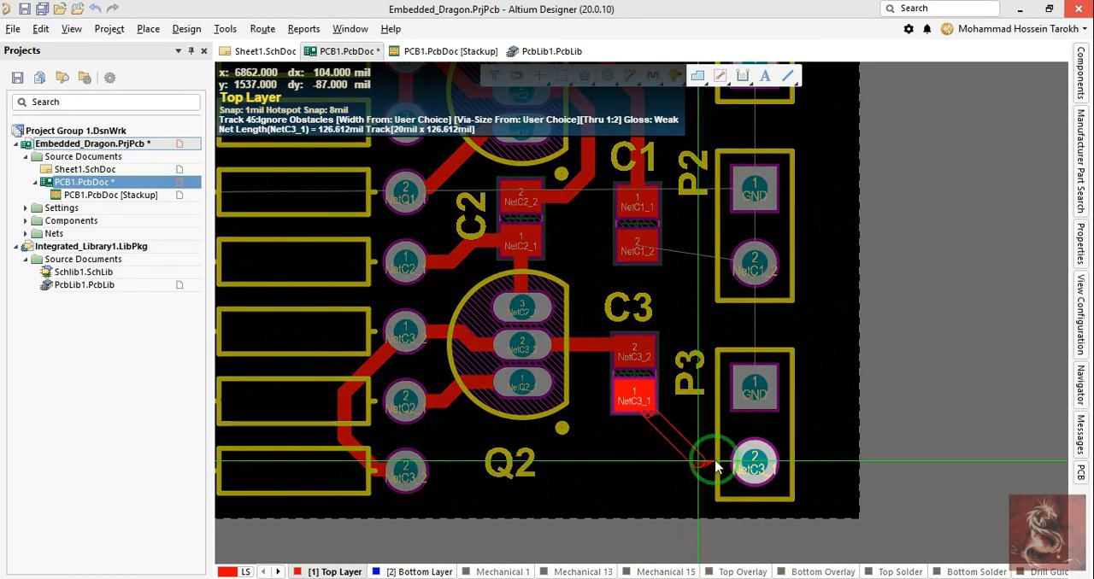
click(752, 464)
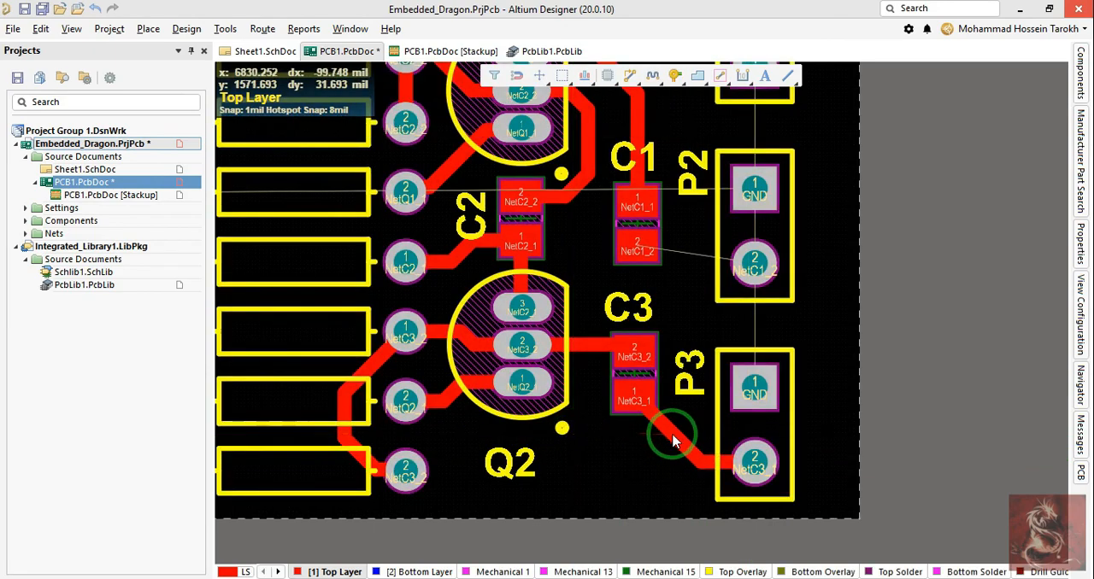
Step: Route the +12V track from R3 pad 2 to R4 pad 2 and on around the left of R6 and R5 to R1 pad 2
drag(669, 439, 657, 450)
right_drag(450, 434, 654, 470)
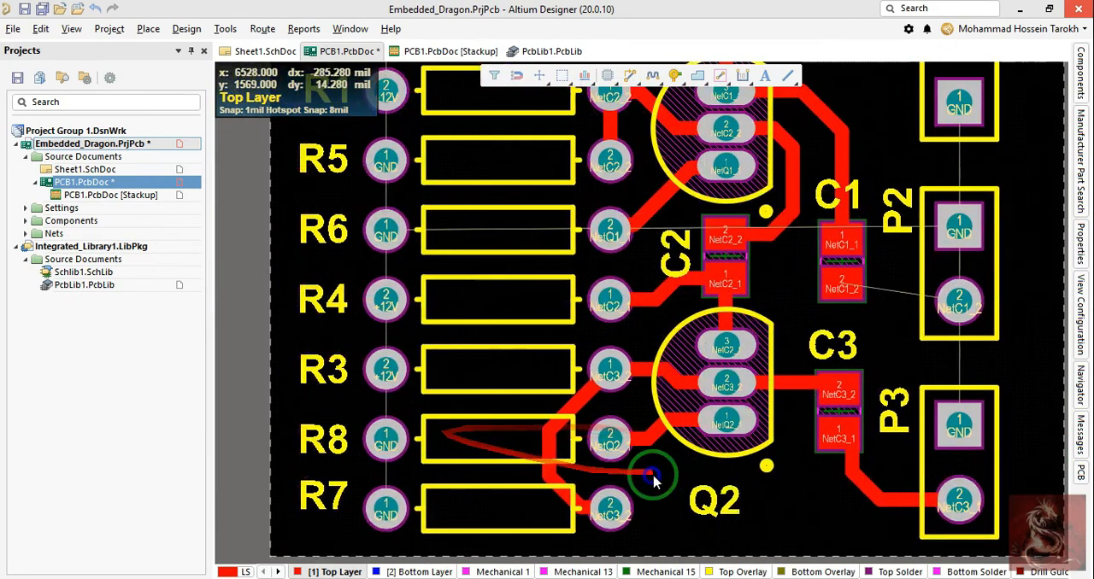
ctrl+scroll(588, 403, up, 2)
drag(574, 394, 567, 370)
ctrl+scroll(562, 361, down, 2)
right_drag(570, 306, 583, 354)
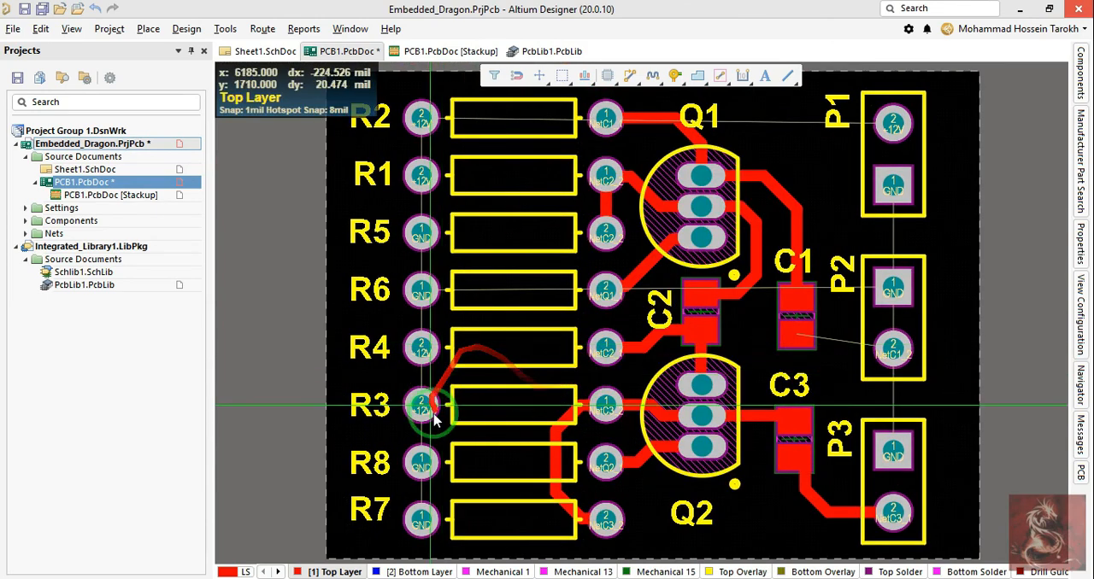
click(422, 408)
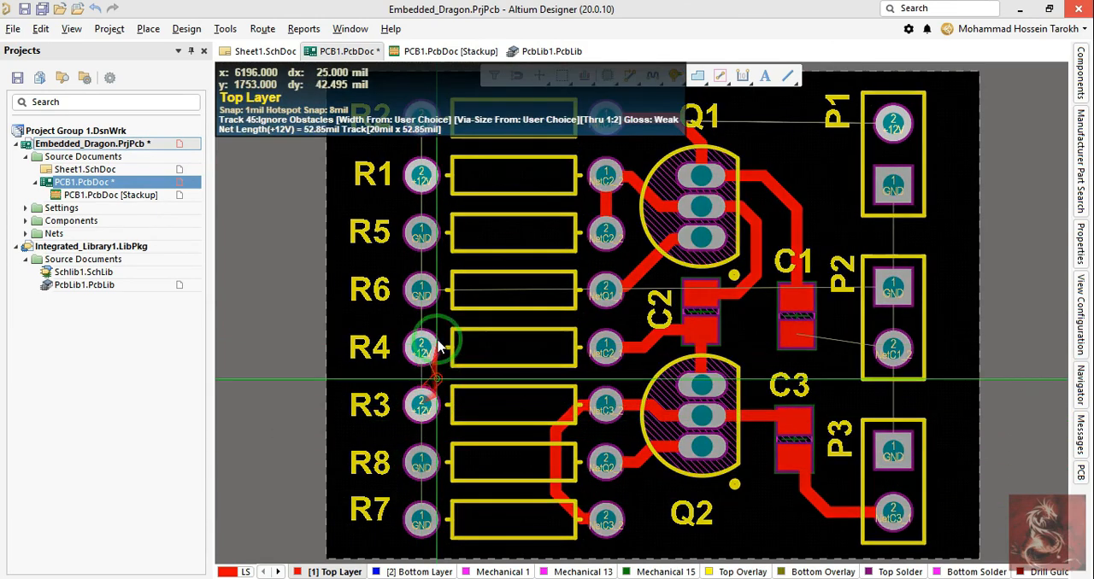
scroll(443, 351, up, 1)
click(424, 410)
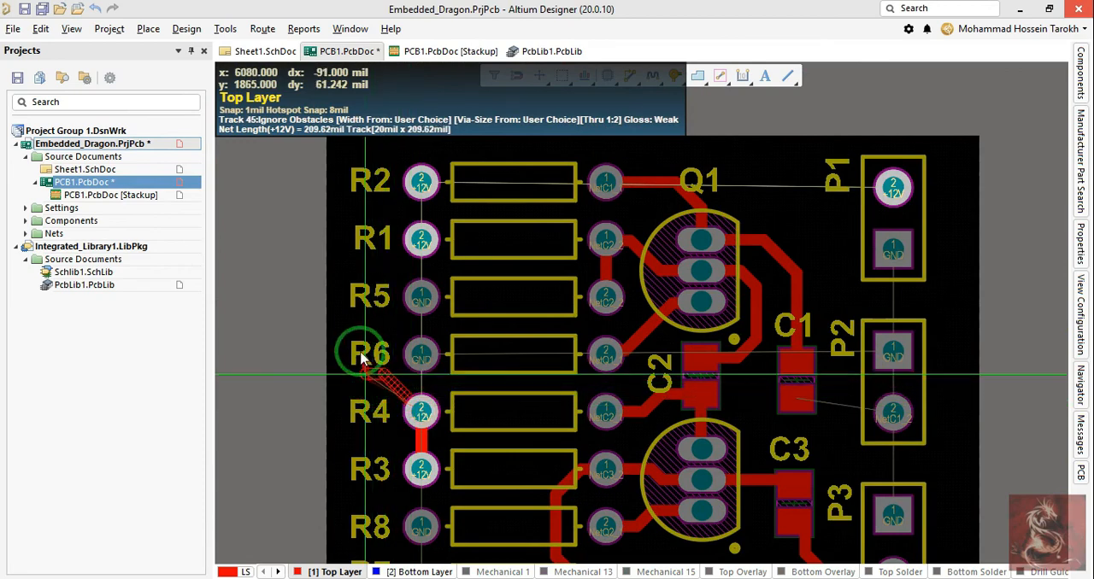
scroll(369, 354, up, 1)
click(415, 305)
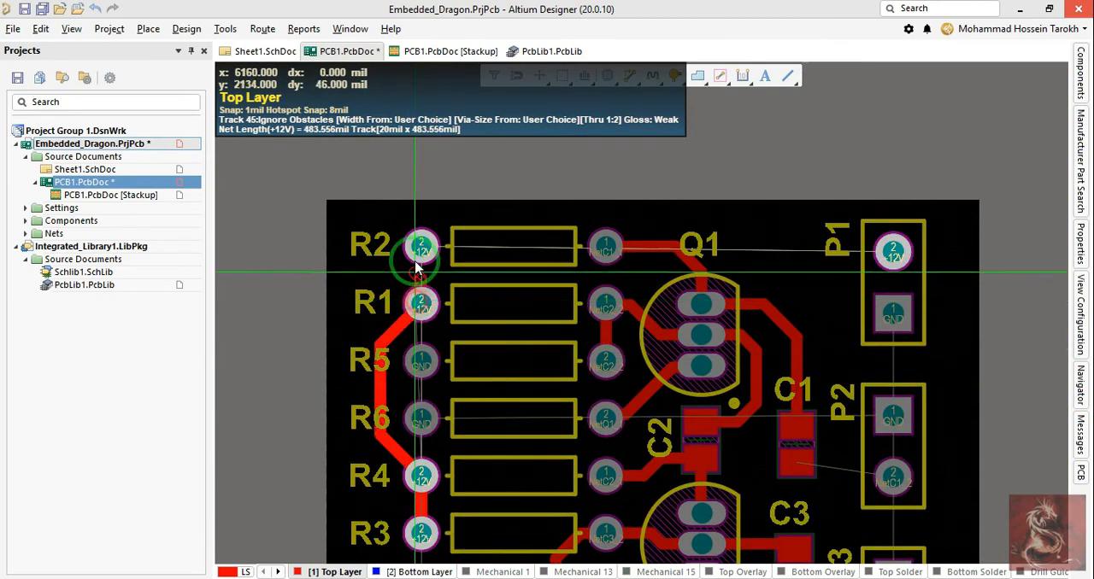
Step: Extend the +12V track from R1 pad 2 through R2 pad 2 and along the board's upper edge to P1 pad 2
click(607, 217)
click(776, 247)
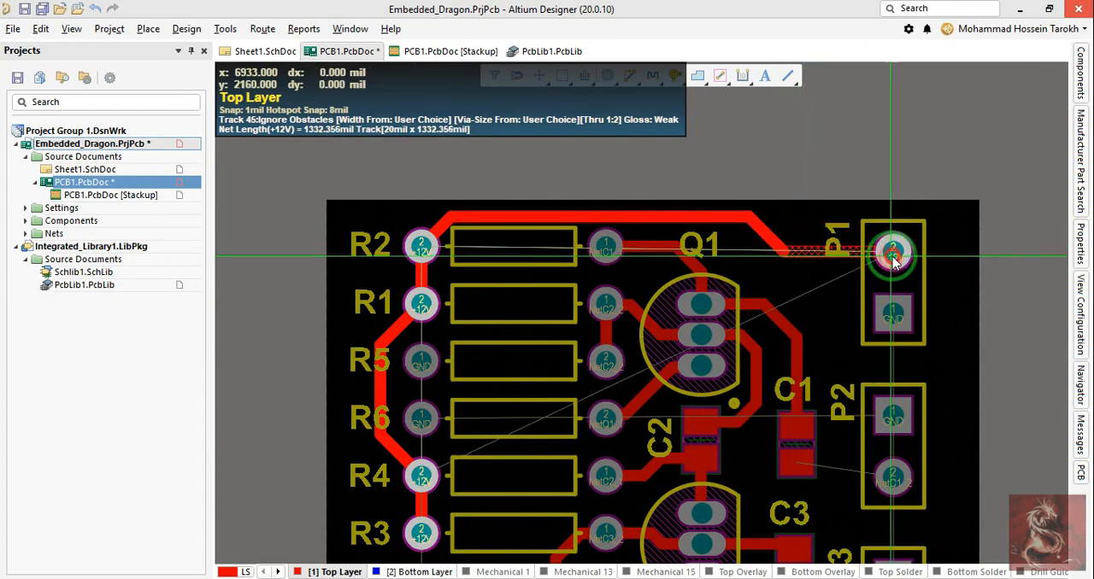
click(893, 256)
scroll(664, 313, down, 2)
click(421, 297)
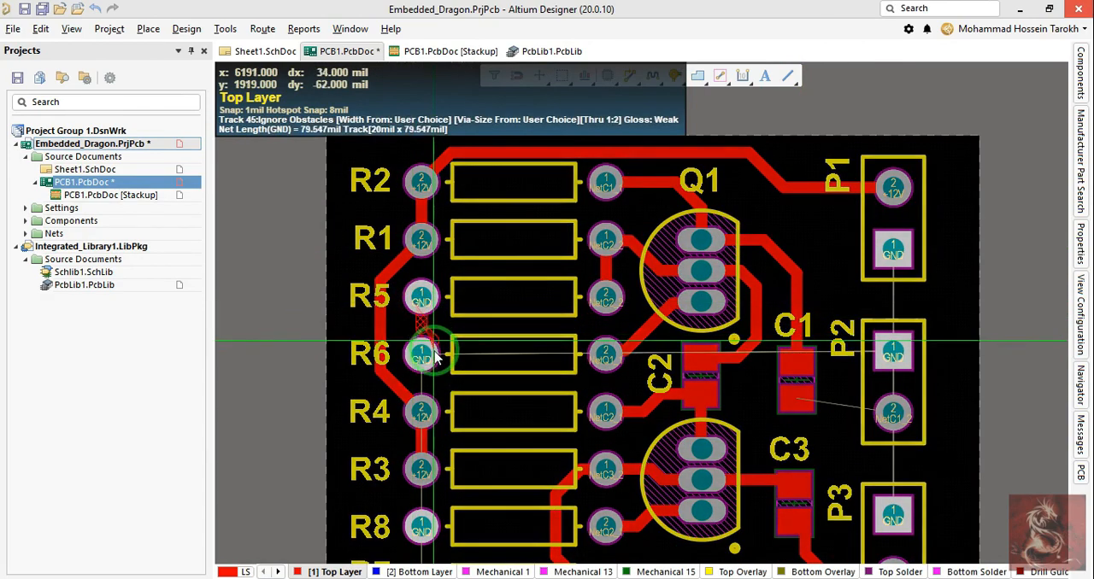
scroll(486, 360, down, 3)
ctrl+scroll(502, 334, down, 2)
scroll(505, 326, up, 2)
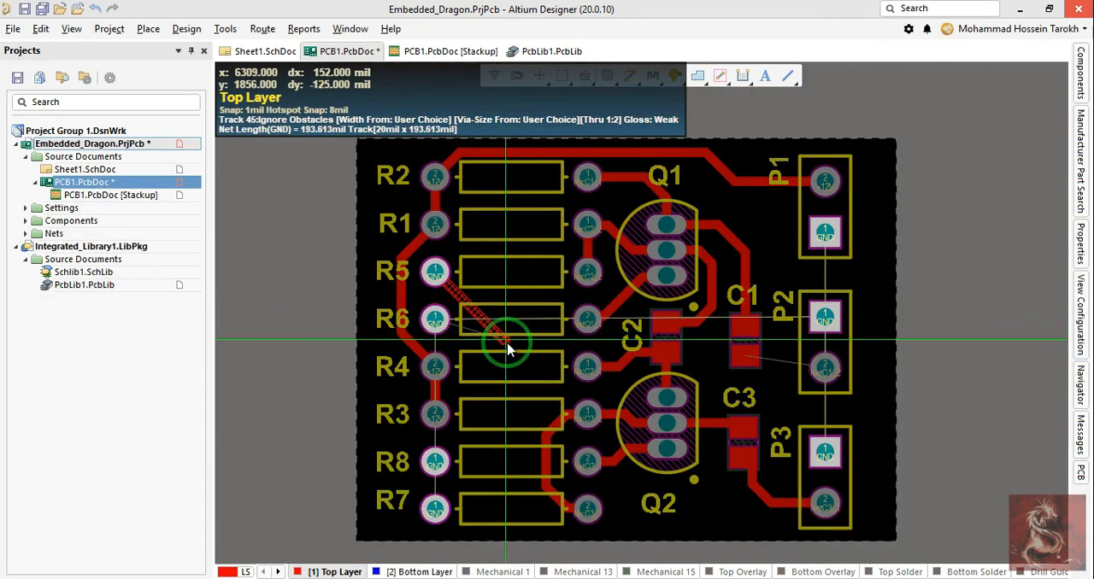
right_click(507, 349)
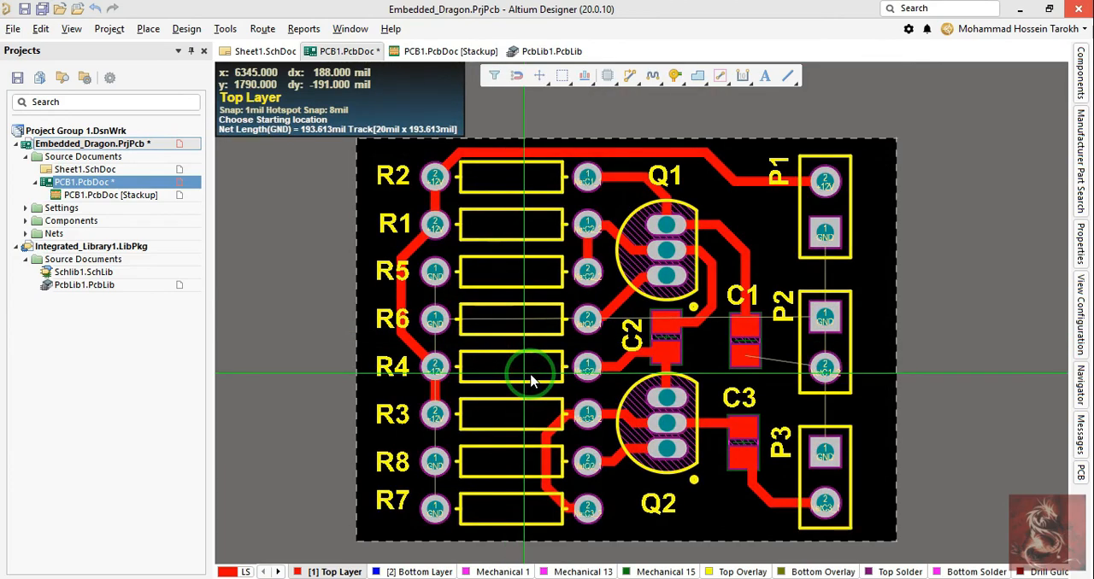
Step: Route a 20 mil Top Layer track from P2 pad 2 to C1 pad 2
key(p)
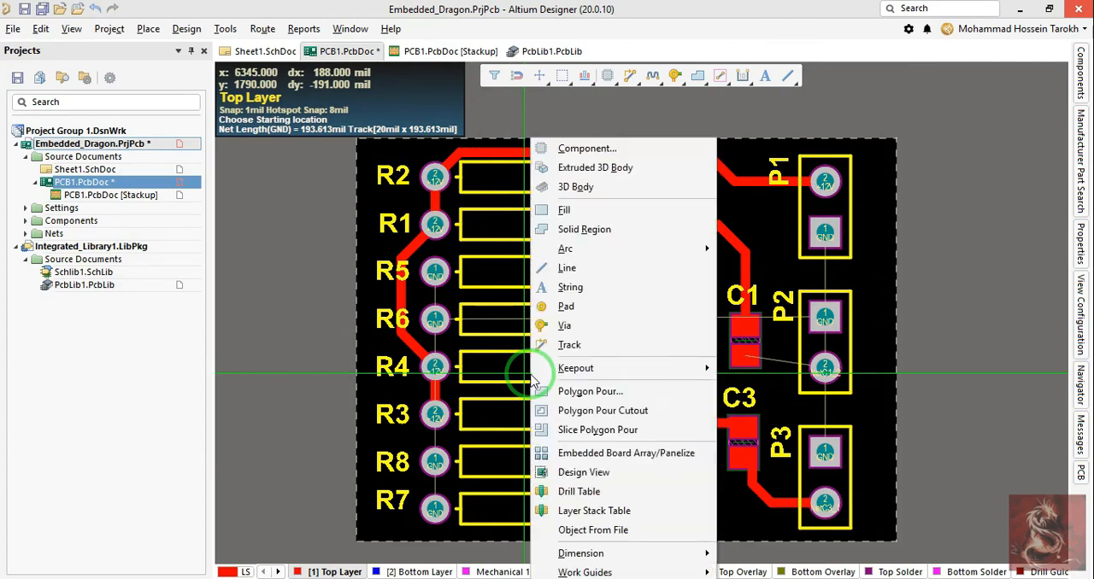
key(t)
ctrl+scroll(675, 366, up, 4)
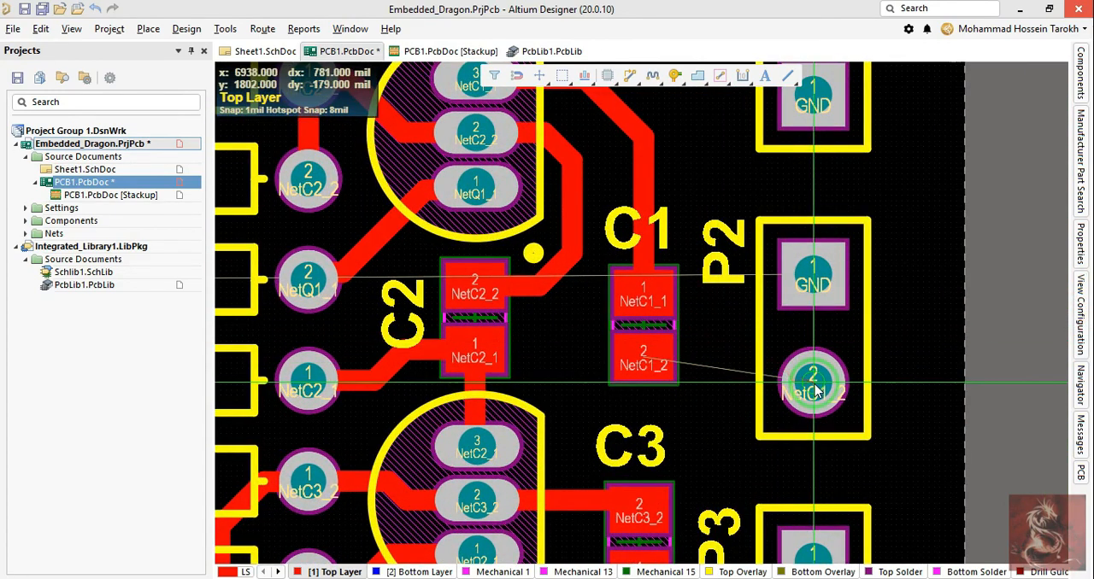
click(812, 382)
click(647, 357)
click(647, 357)
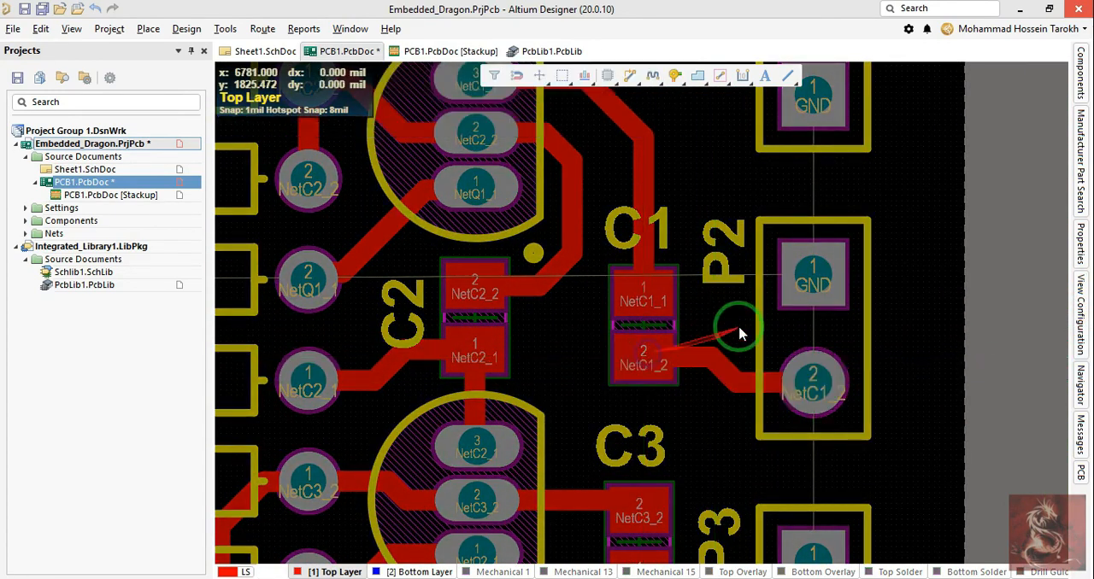
ctrl+scroll(730, 334, down, 3)
ctrl+scroll(732, 344, down, 2)
click(767, 439)
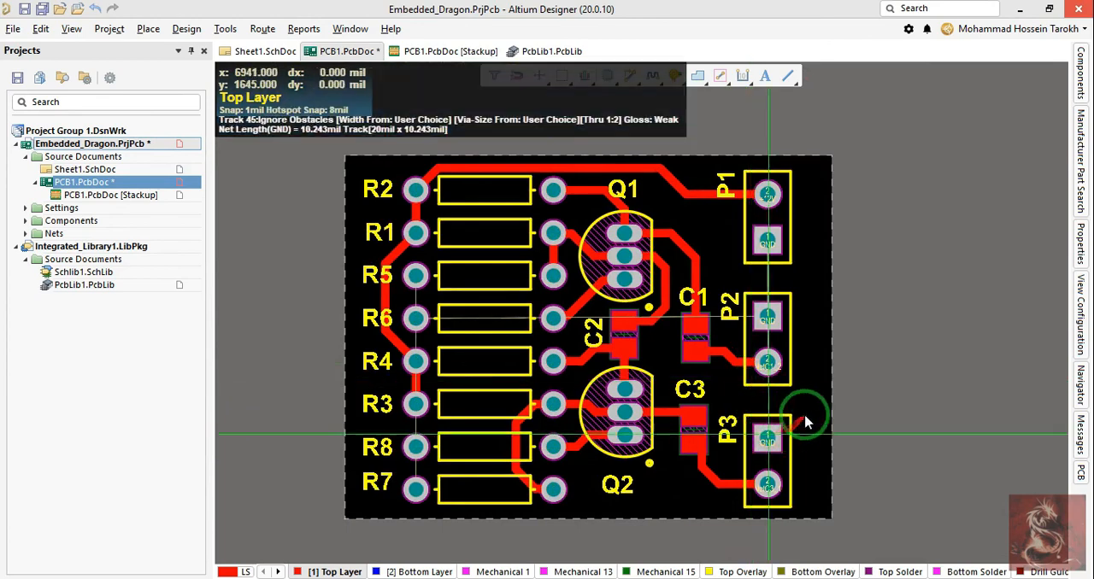
right_click(810, 349)
right_click(767, 436)
Step: Rotate connector P3 by 180 degrees so pad 2 sits above pad 1, and place its designator upright-reading left of pad 1
ctrl+scroll(767, 448, up, 2)
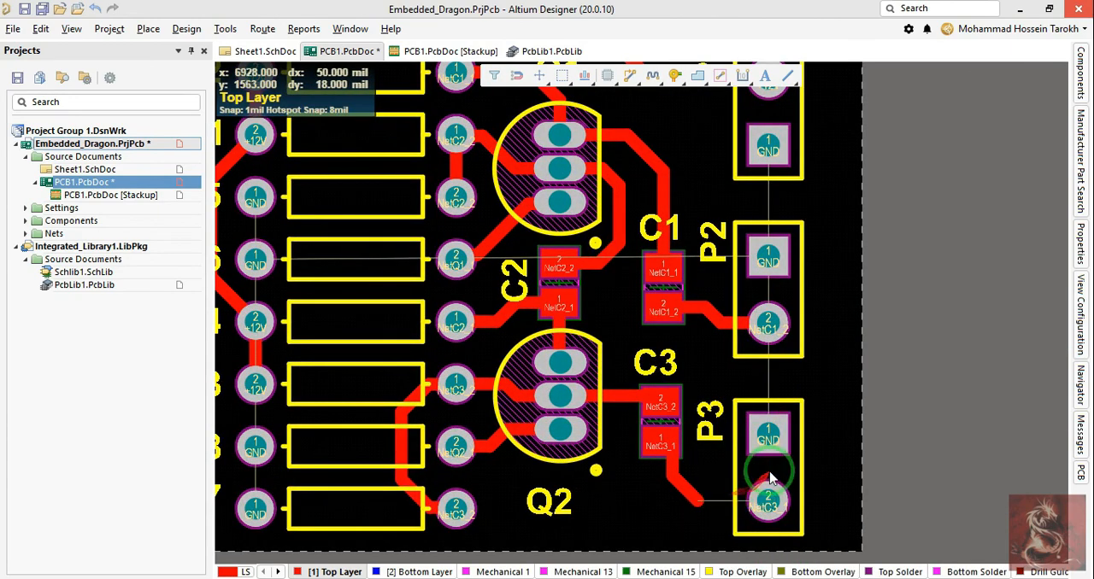
key(space)
drag(769, 474, 769, 440)
drag(836, 513, 730, 517)
key(space)
Step: Reroute the NetC3_1 track from P3 pad 2 straight across to C3 pad 1
key(p)
key(t)
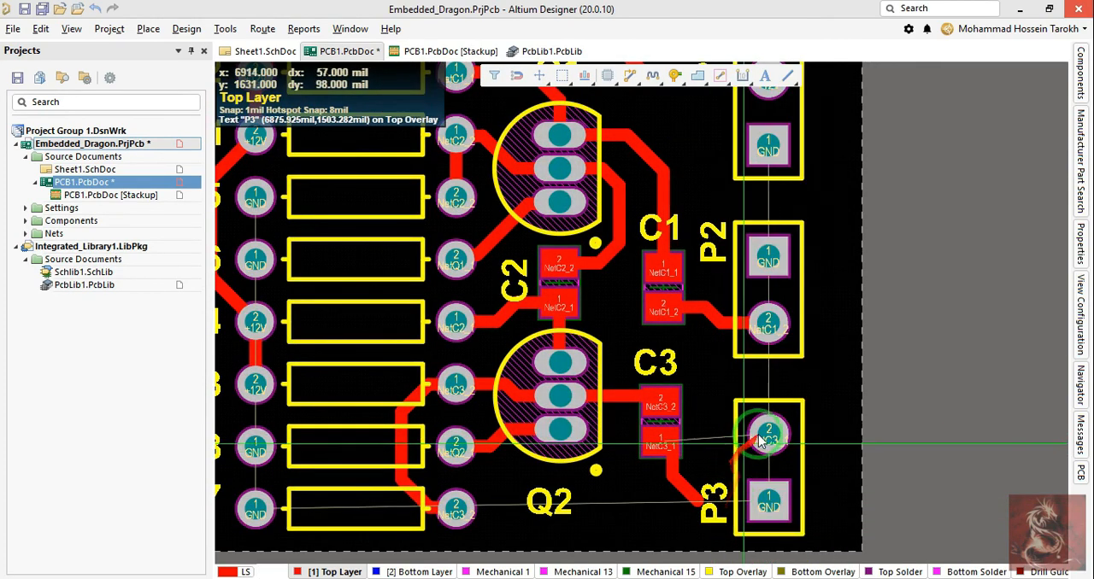
click(768, 436)
click(663, 443)
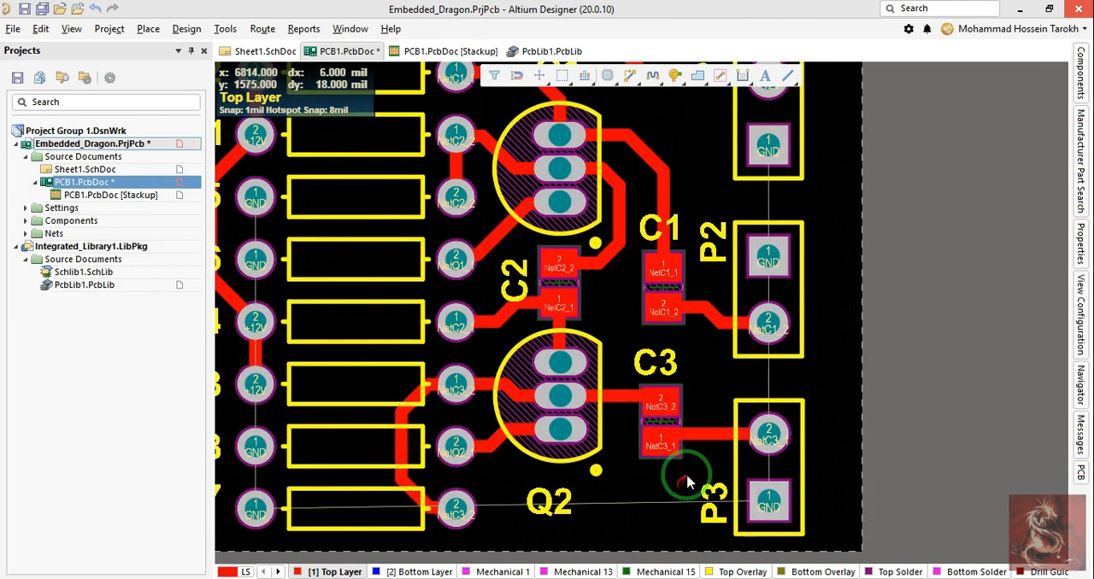
Step: Route a GND track from P1 pad 1 to P2 pad 1 with the track width set to 50 mil
right_drag(688, 481, 664, 479)
key(p)
key(t)
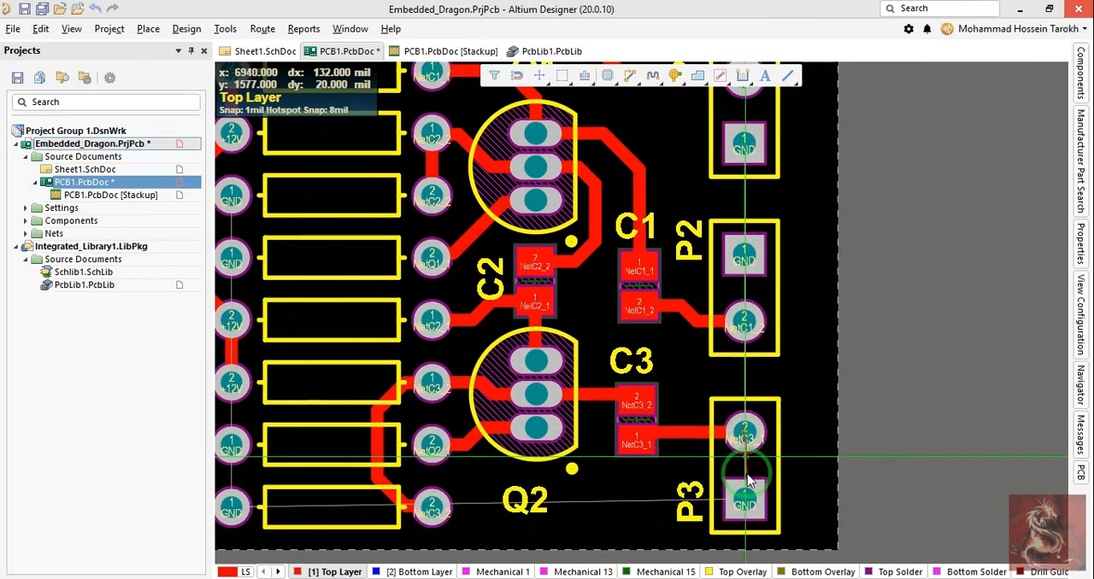
scroll(748, 481, up, 3)
click(741, 379)
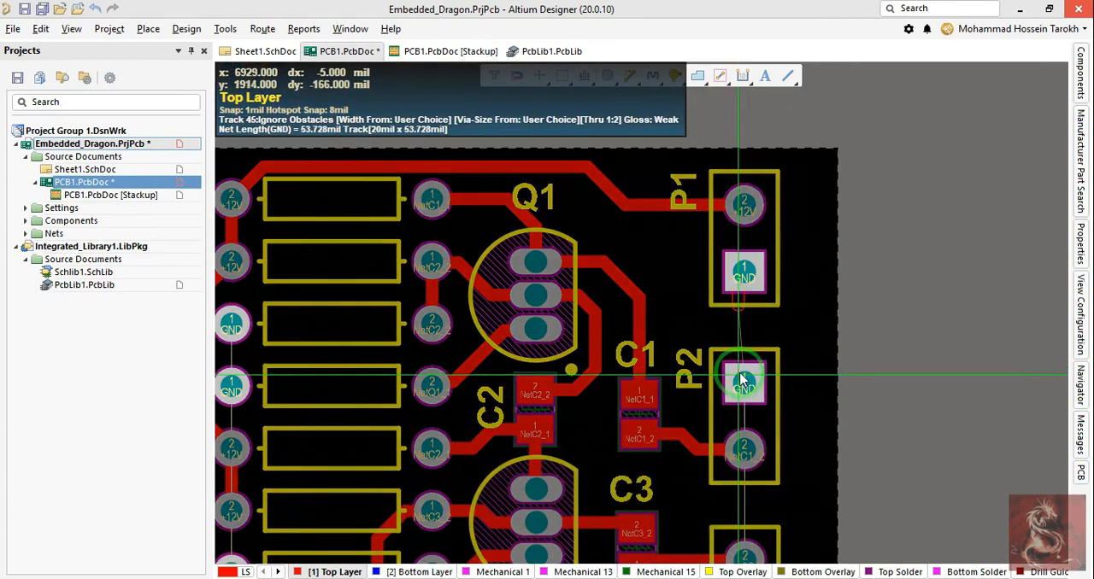
key(Tab)
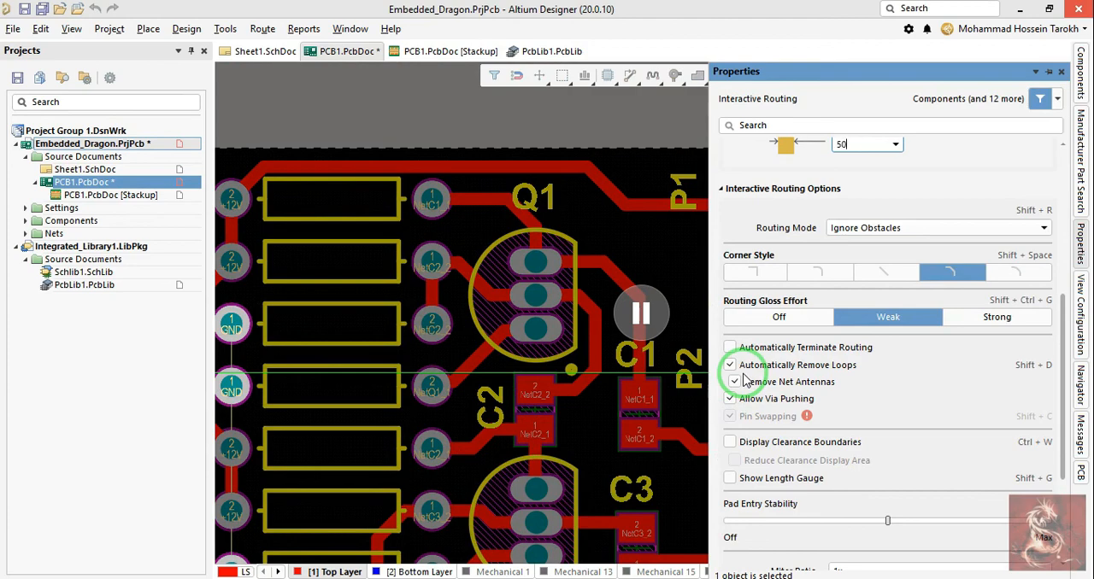
text(50)
key(Return)
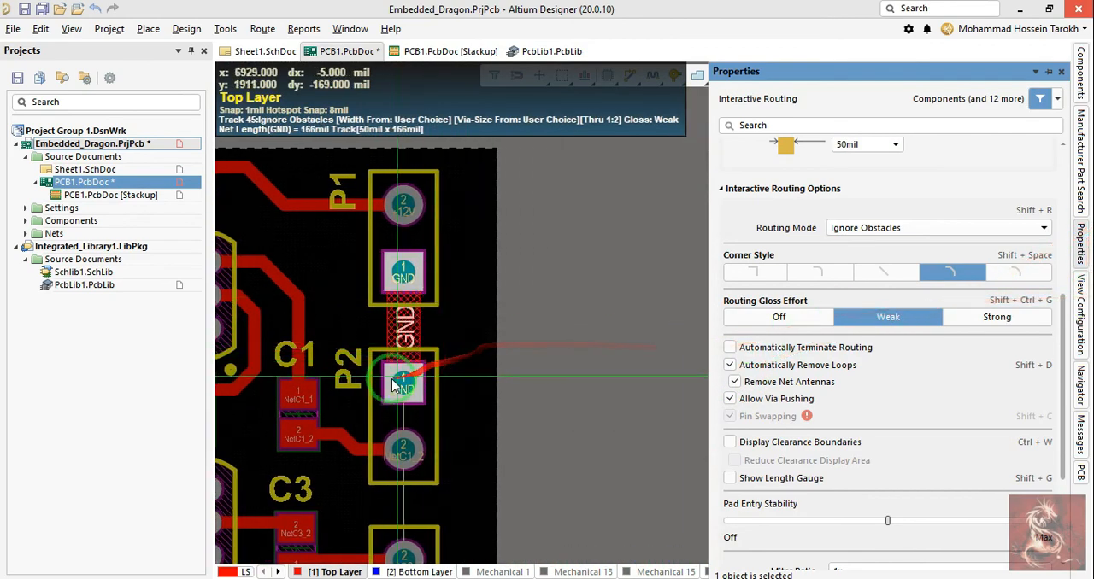
click(401, 386)
Step: Extend the 50 mil GND track from P2 pad 1 around the right of the connectors to P3 pad 1
click(474, 434)
scroll(454, 439, down, 3)
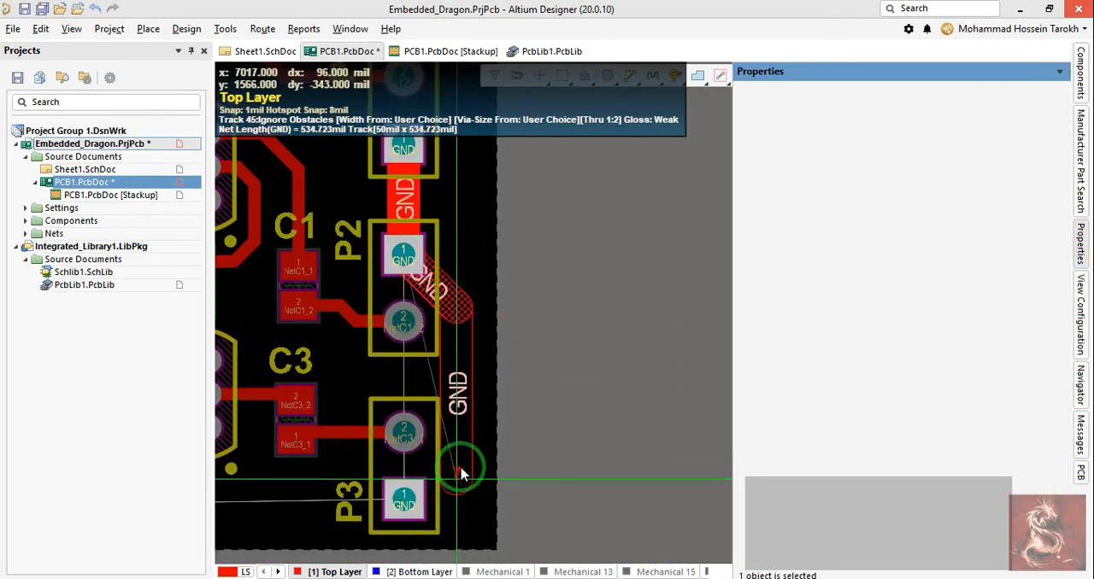
click(414, 494)
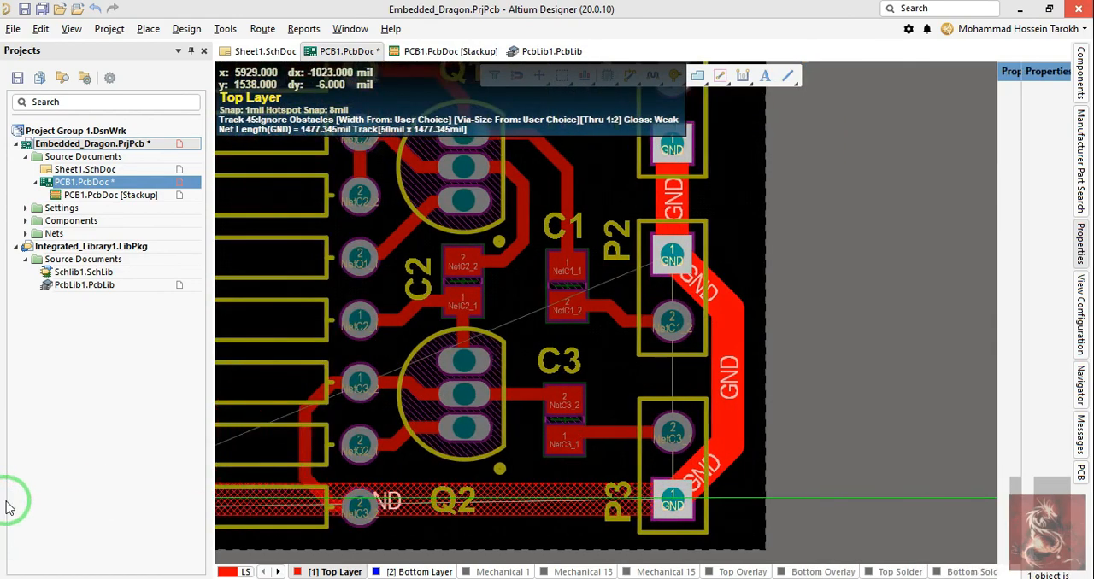
Step: Abandon the GND segment leading left from P3 pad 1 and undo the 50 mil GND tracks between P1, P2 and P3
ctrl+scroll(472, 515, down, 3)
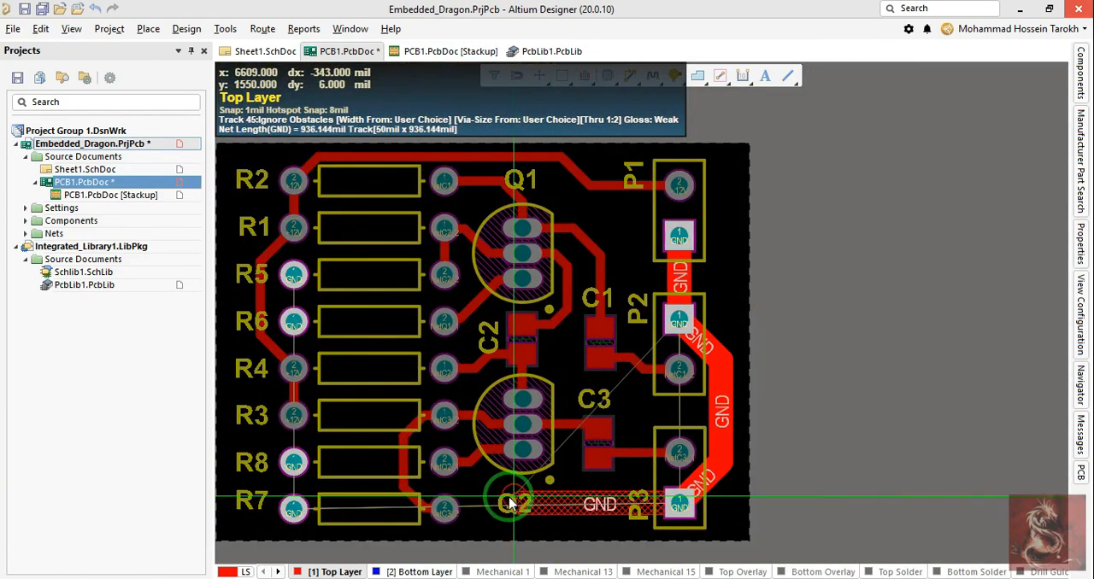
right_click(509, 502)
right_click(623, 515)
ctrl+scroll(741, 425, down, 1)
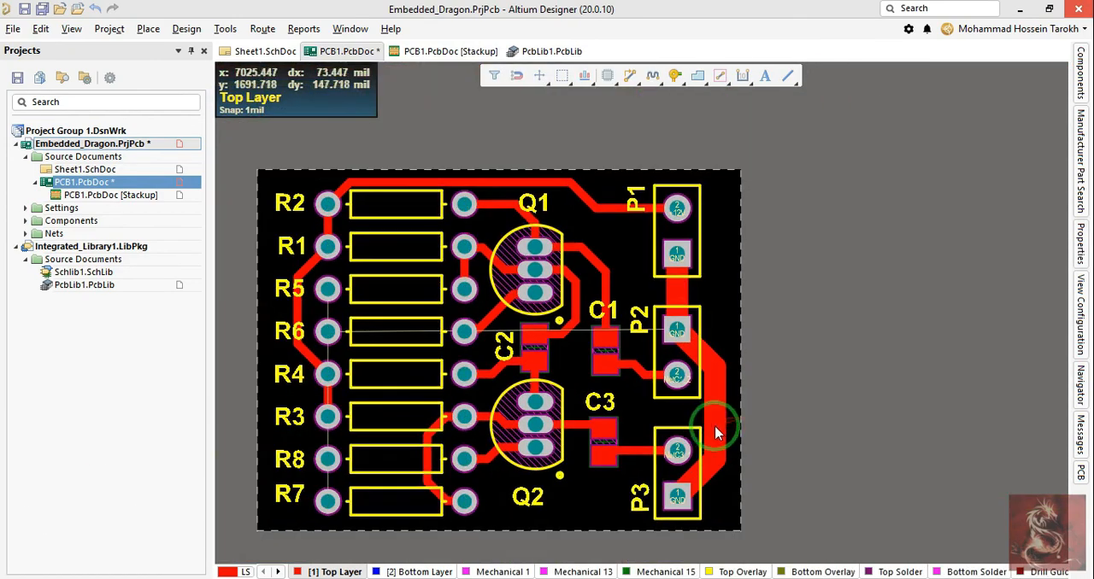
key(ctrl+z)
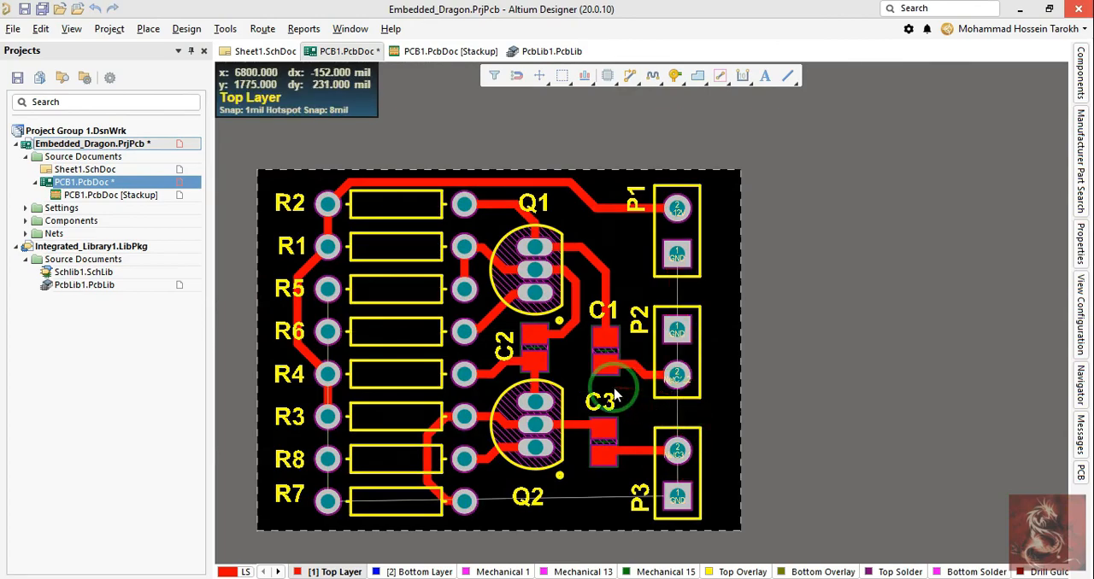
ctrl+scroll(327, 322, up, 3)
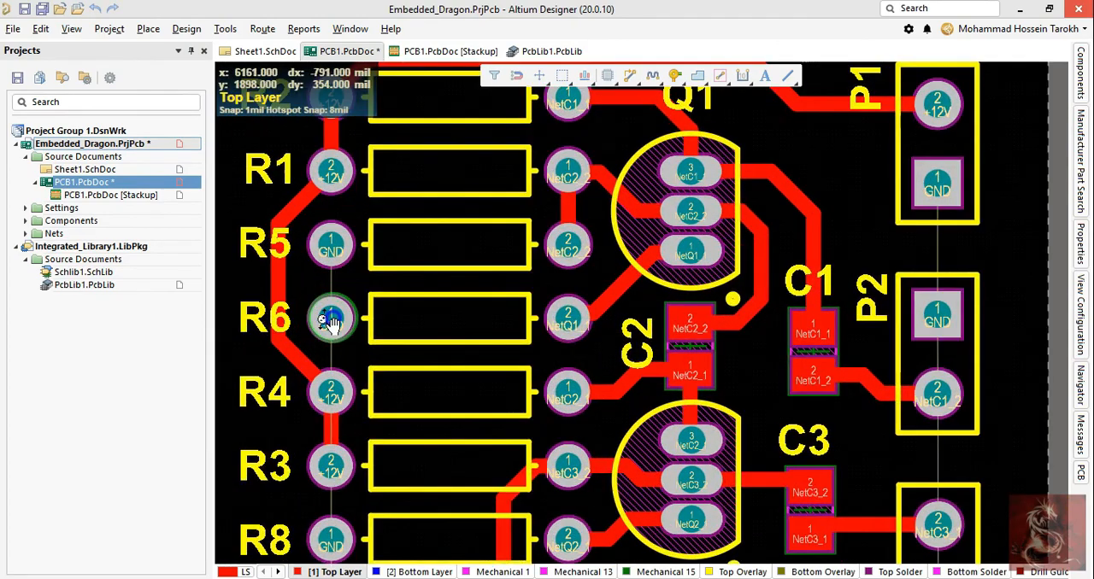
ctrl+scroll(327, 322, down, 1)
ctrl+scroll(327, 321, up, 1)
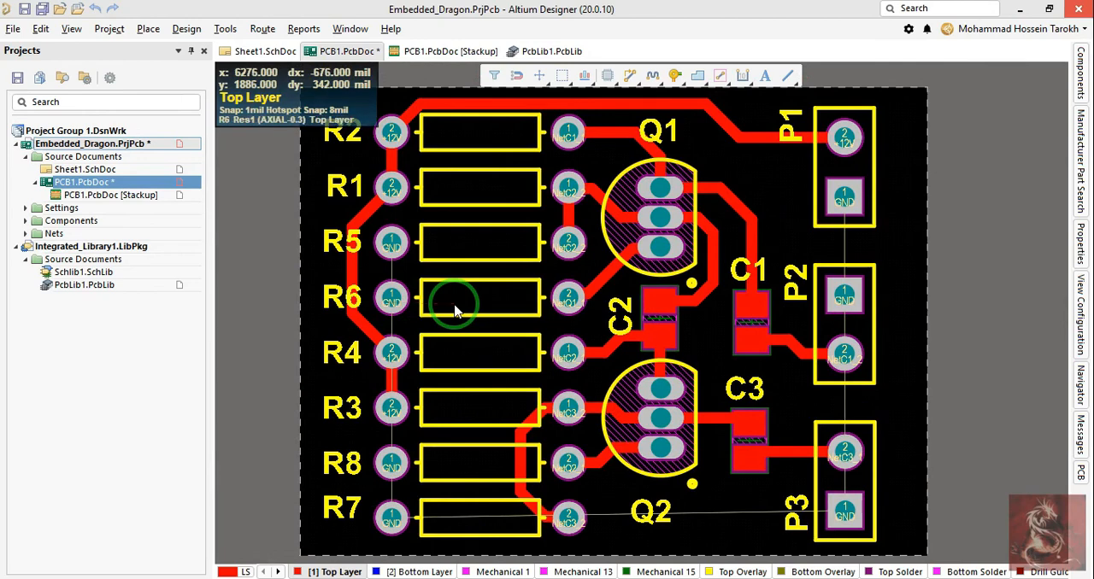
key(p)
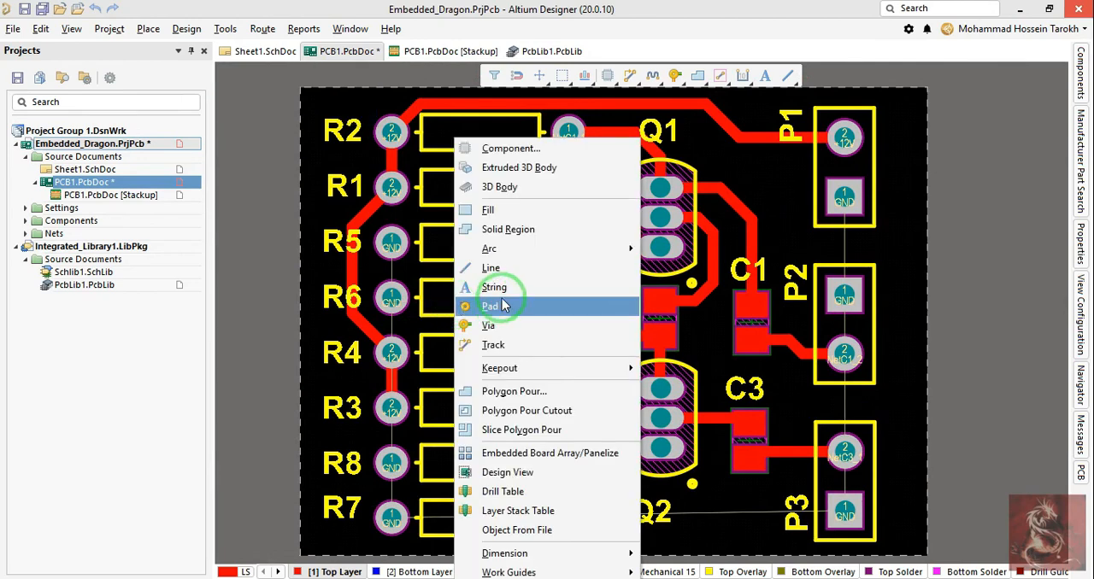
click(500, 401)
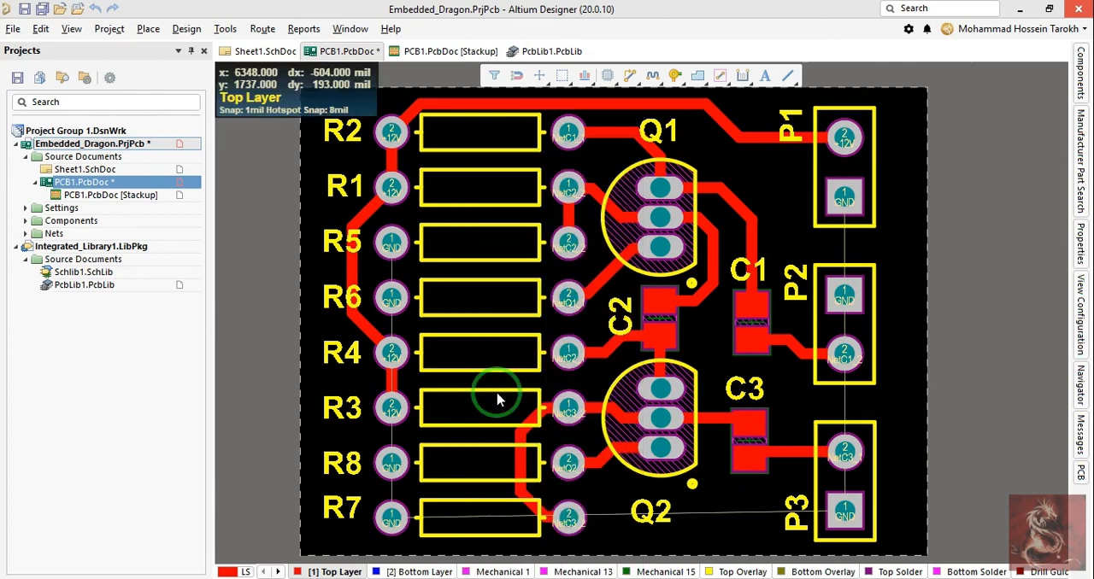
click(263, 34)
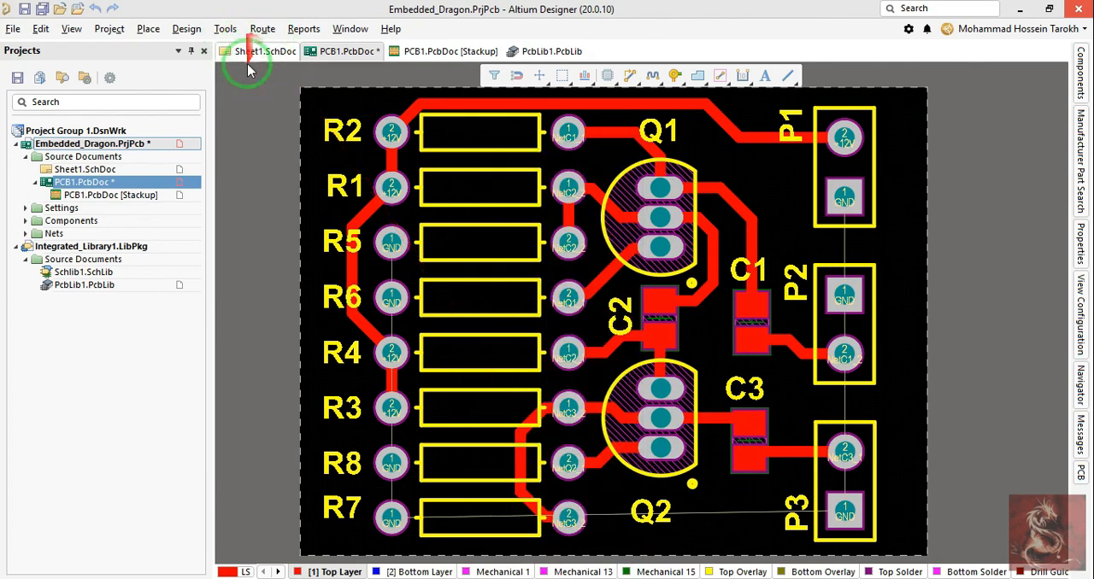
click(150, 33)
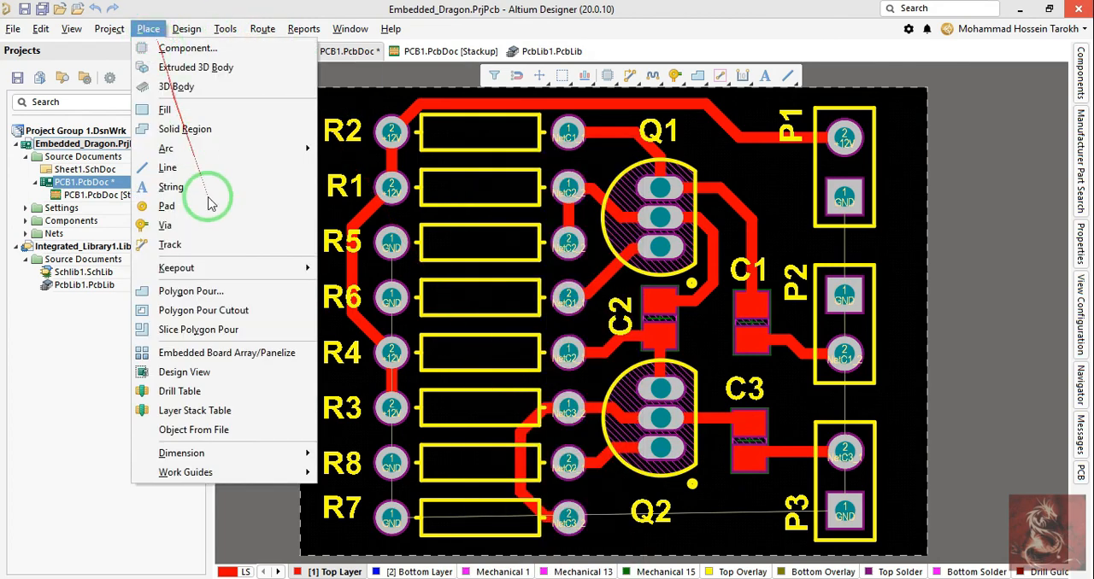
click(190, 290)
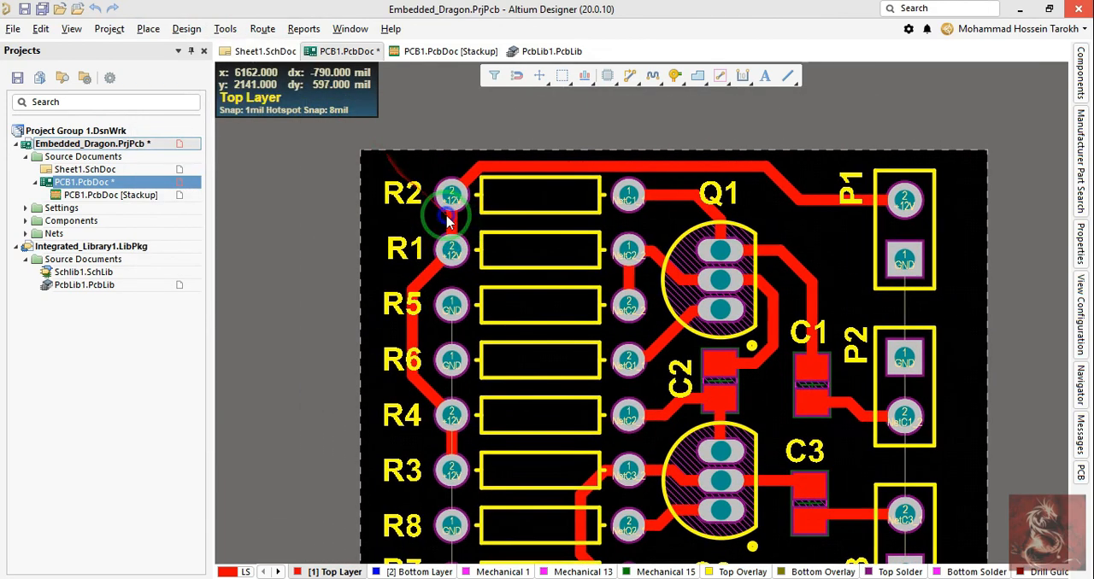
Step: Outline a rectangular Top Layer polygon pour about 1025 by 767 mil just inside the board edges
key(p)
key(g)
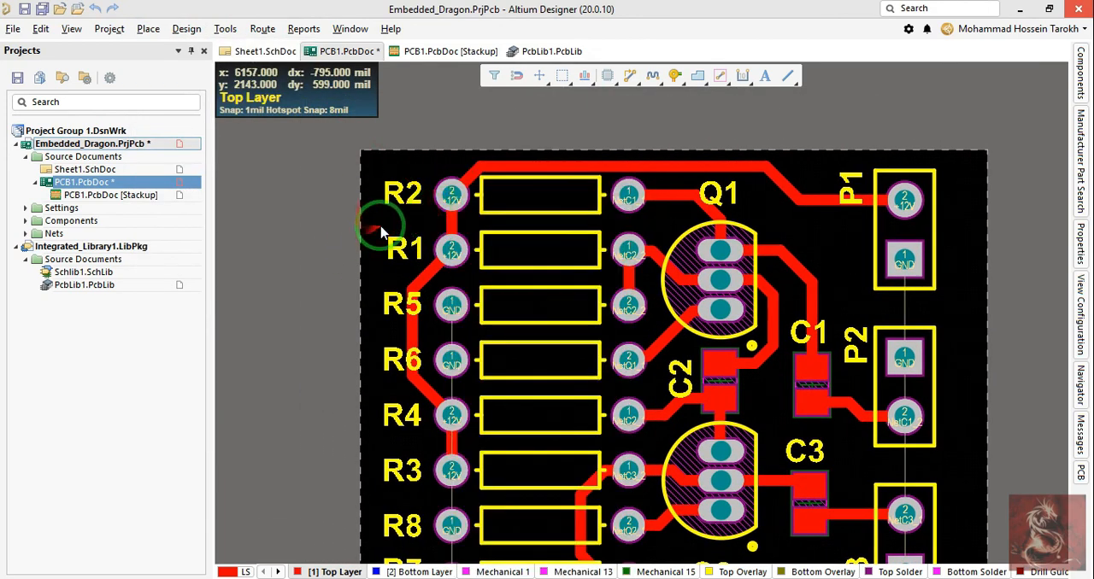
click(365, 158)
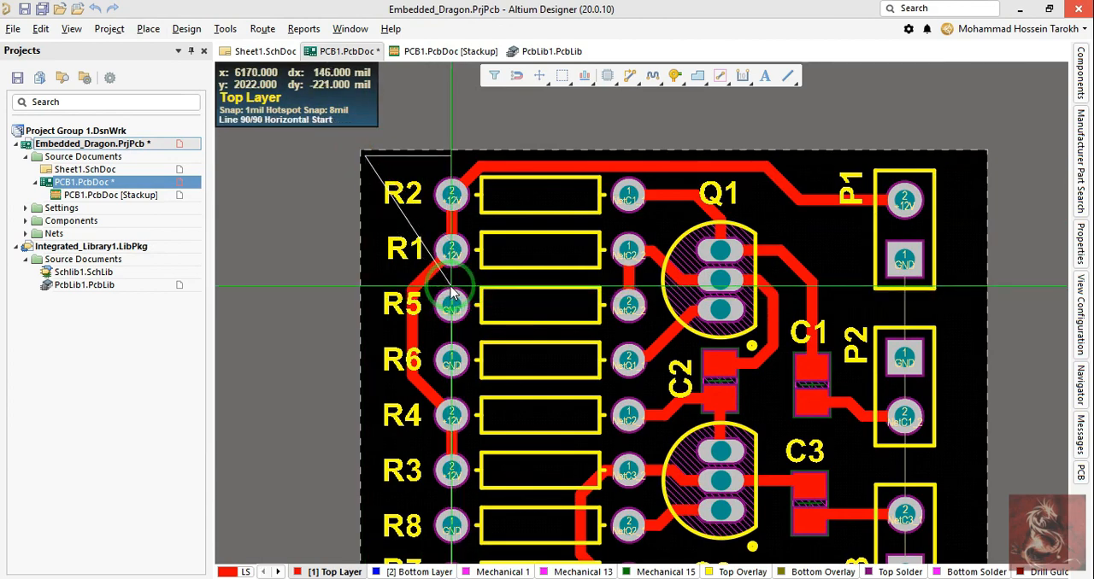
scroll(452, 293, down, 5)
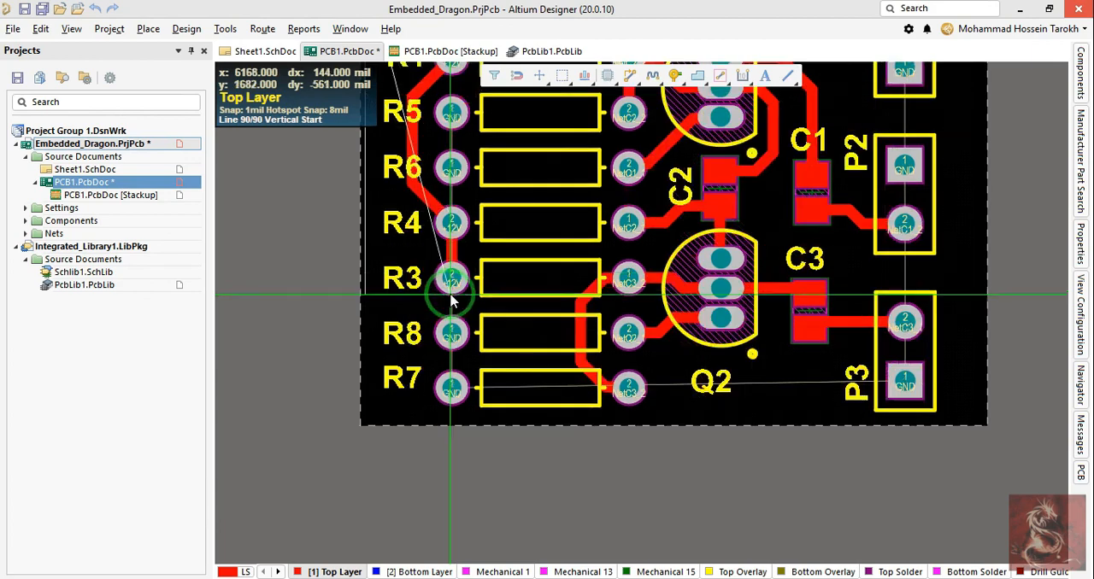
click(525, 419)
scroll(966, 387, up, 2)
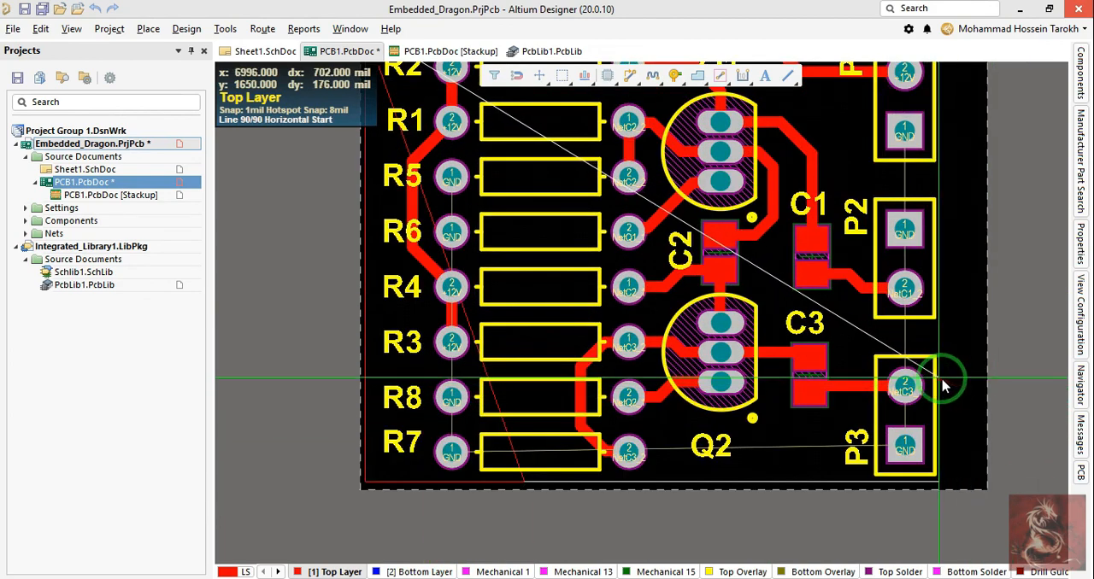
click(971, 395)
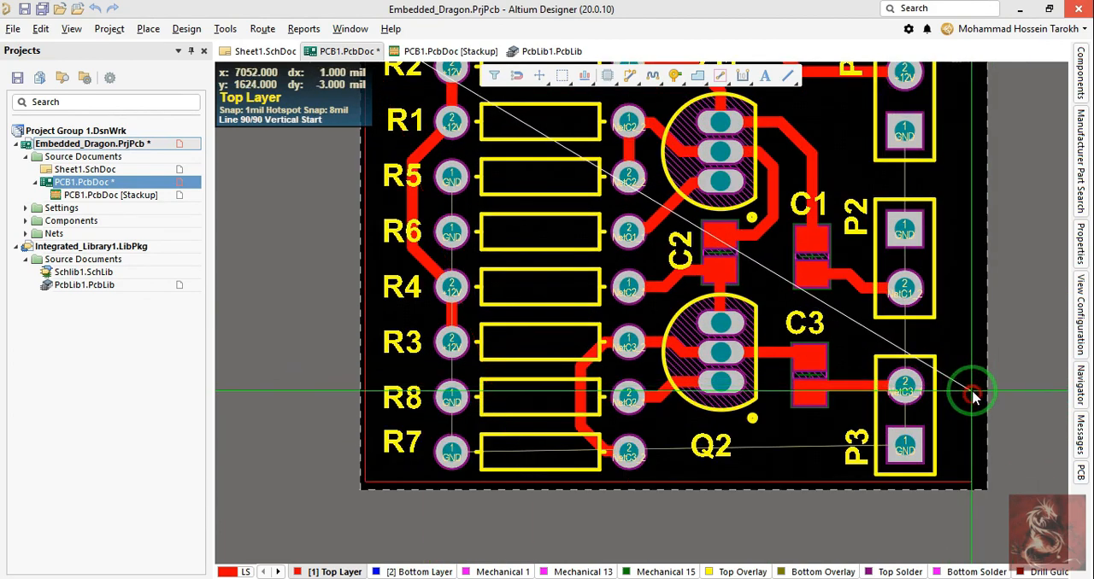
scroll(940, 368, up, 10)
ctrl+scroll(938, 363, up, 3)
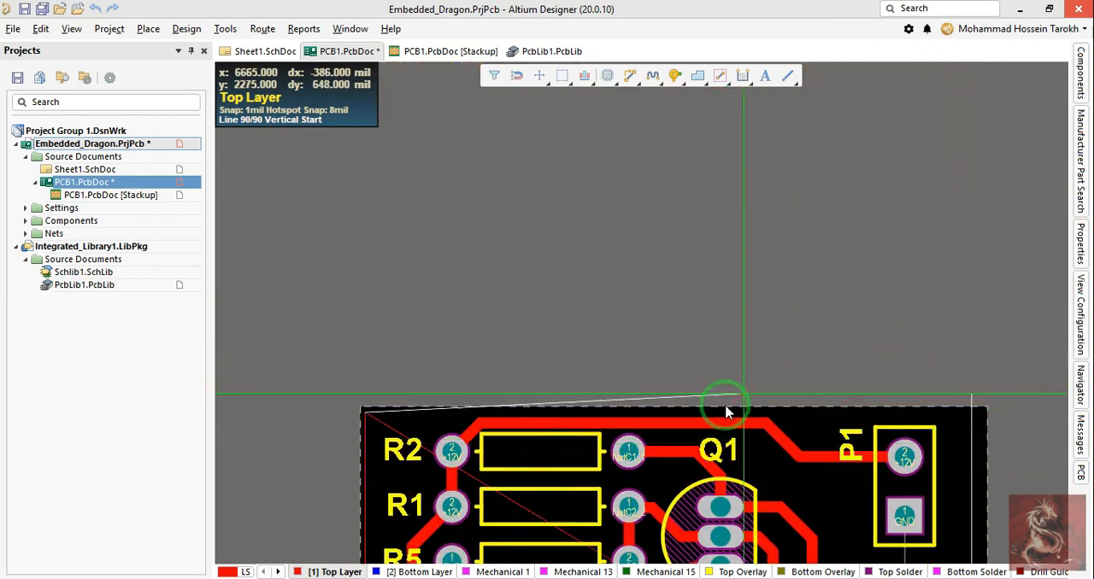
click(655, 419)
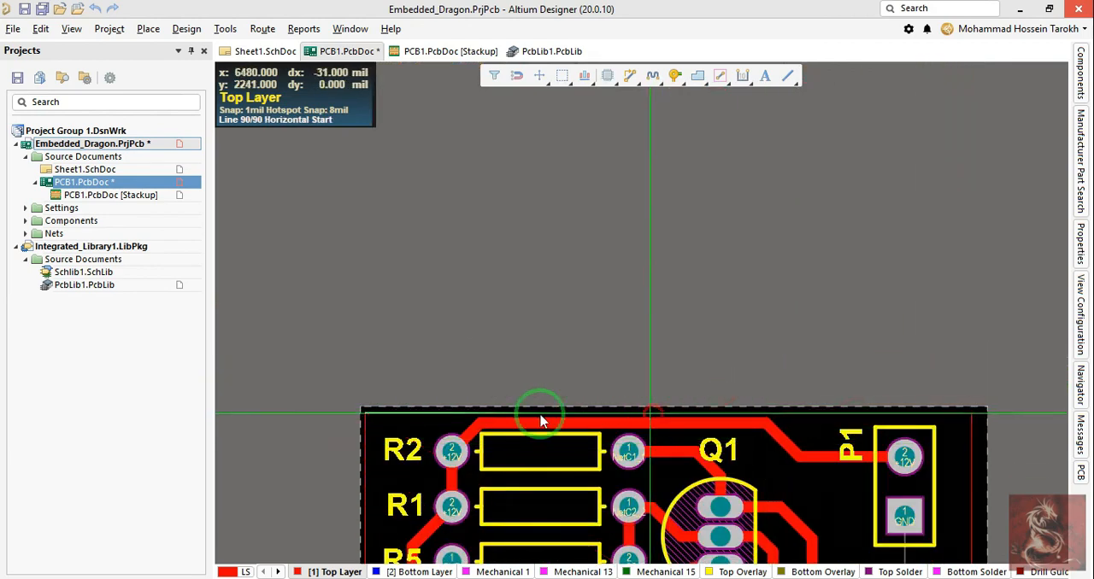
click(366, 416)
Step: Shift the polygon pour's left edge slightly inward to X 6031 mil so its upper-left corner is square
ctrl+scroll(439, 402, up, 6)
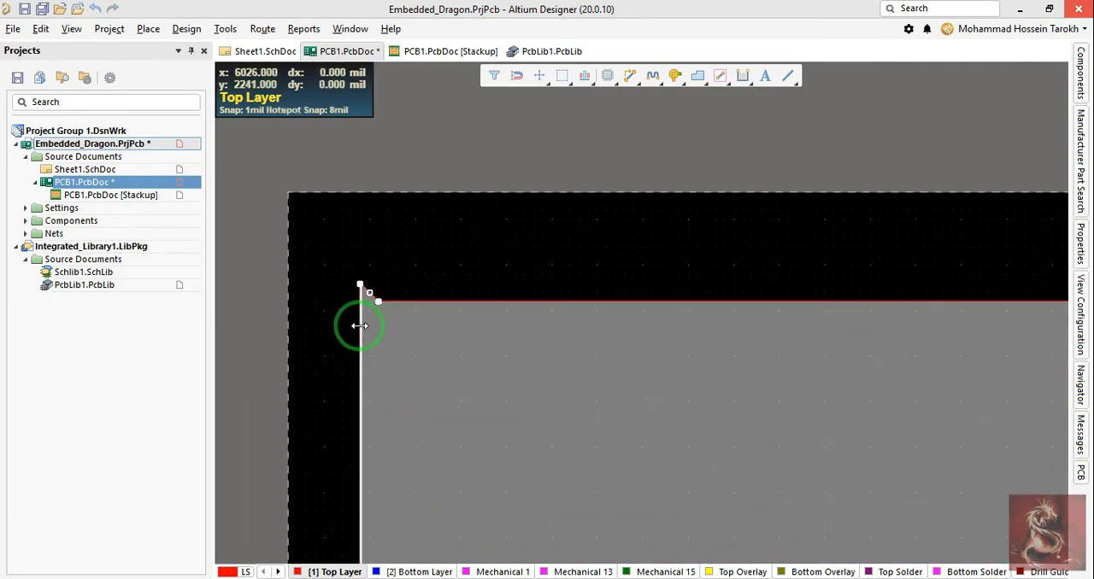
drag(360, 325, 394, 300)
ctrl+scroll(383, 327, down, 4)
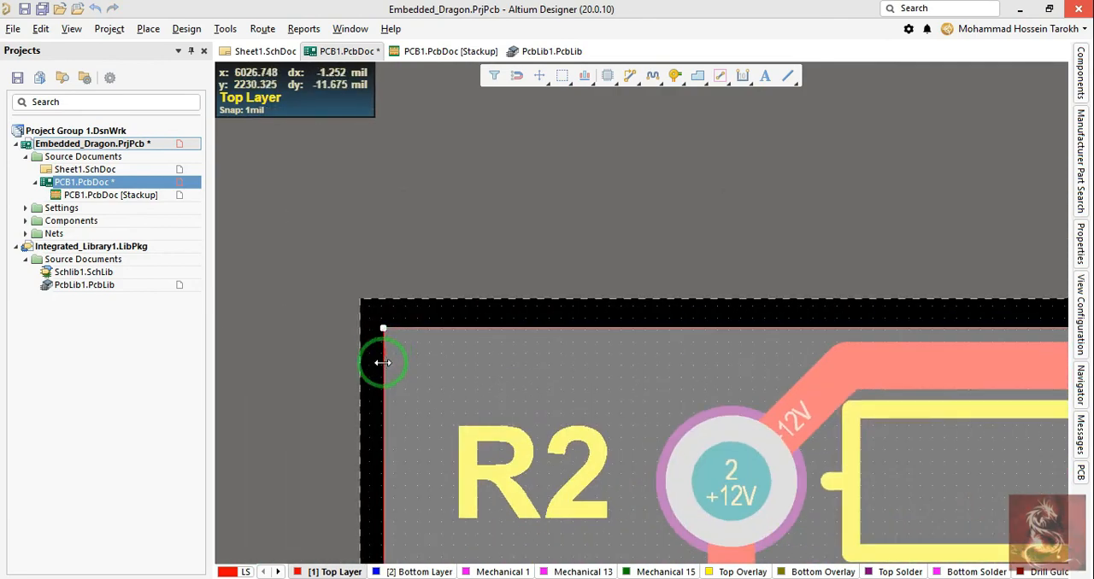
ctrl+scroll(382, 363, down, 3)
right_drag(378, 372, 415, 256)
ctrl+scroll(410, 273, up, 4)
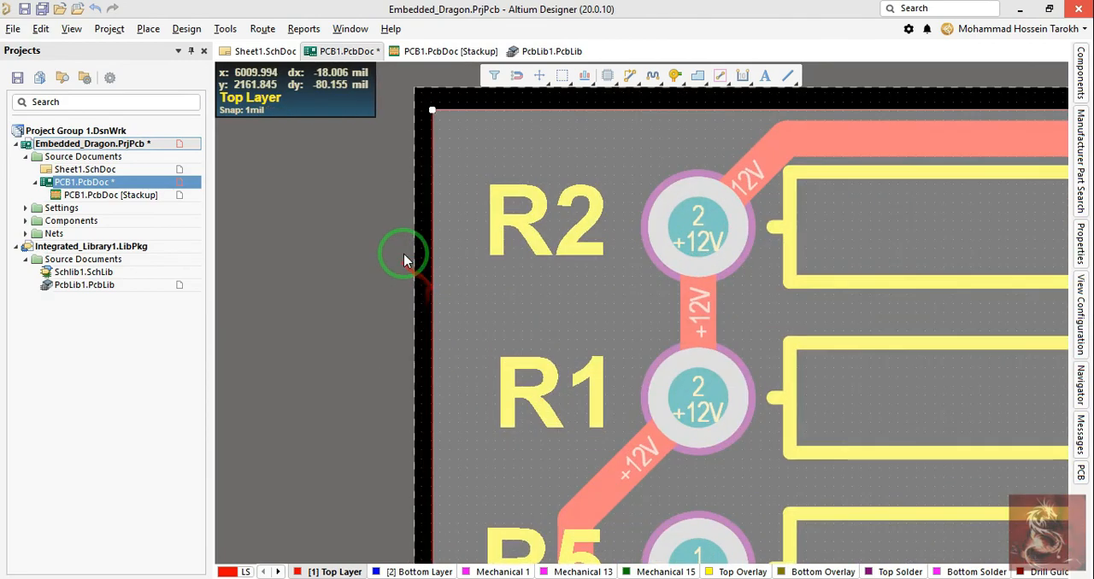
drag(436, 261, 441, 259)
ctrl+scroll(410, 281, down, 5)
right_drag(371, 319, 372, 206)
ctrl+scroll(371, 203, down, 2)
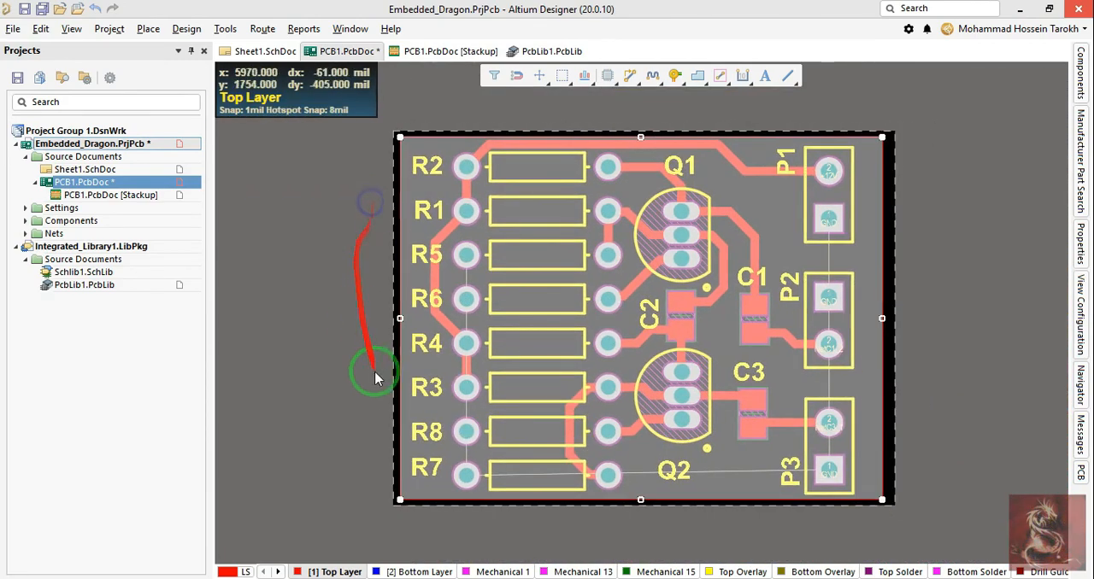
right_drag(367, 378, 384, 274)
Step: Assign the solid polygon pour to the GND net with Pour Over All Same Net Objects and pour it
click(949, 322)
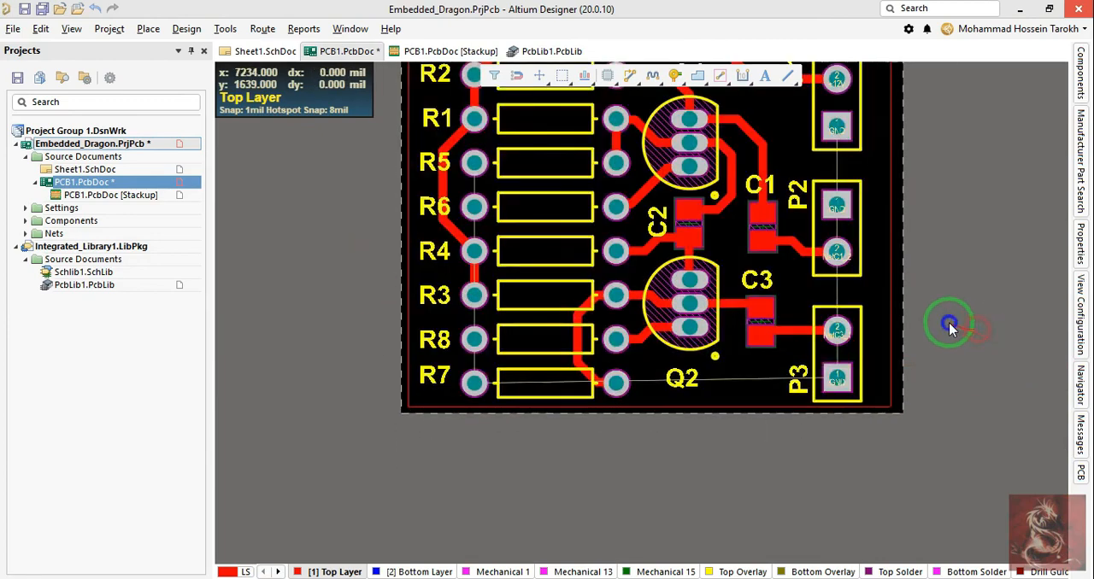
right_drag(938, 326, 917, 345)
right_drag(850, 272, 839, 359)
click(846, 352)
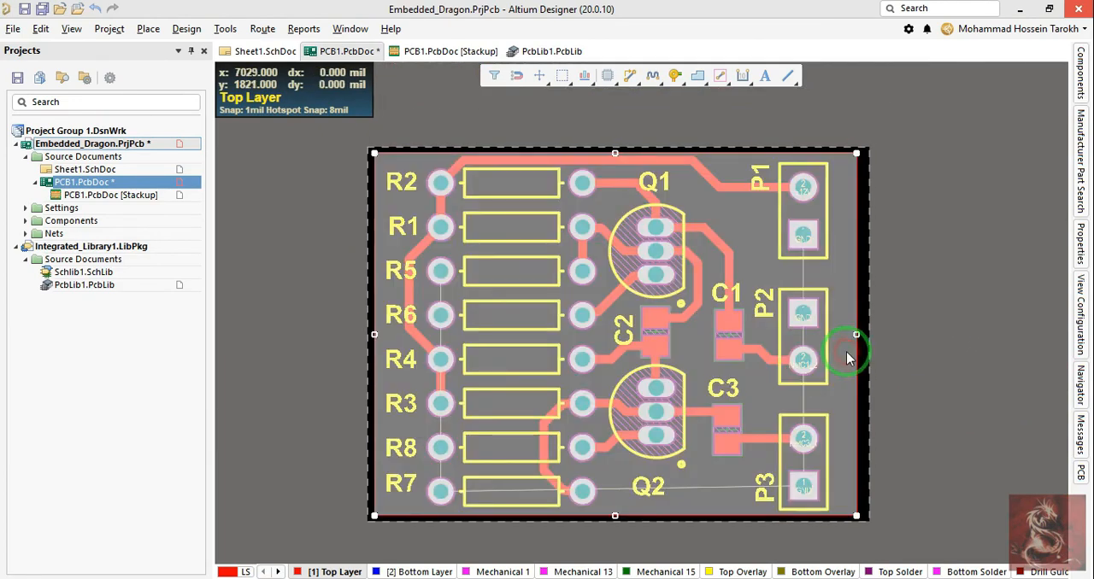
double_click(846, 356)
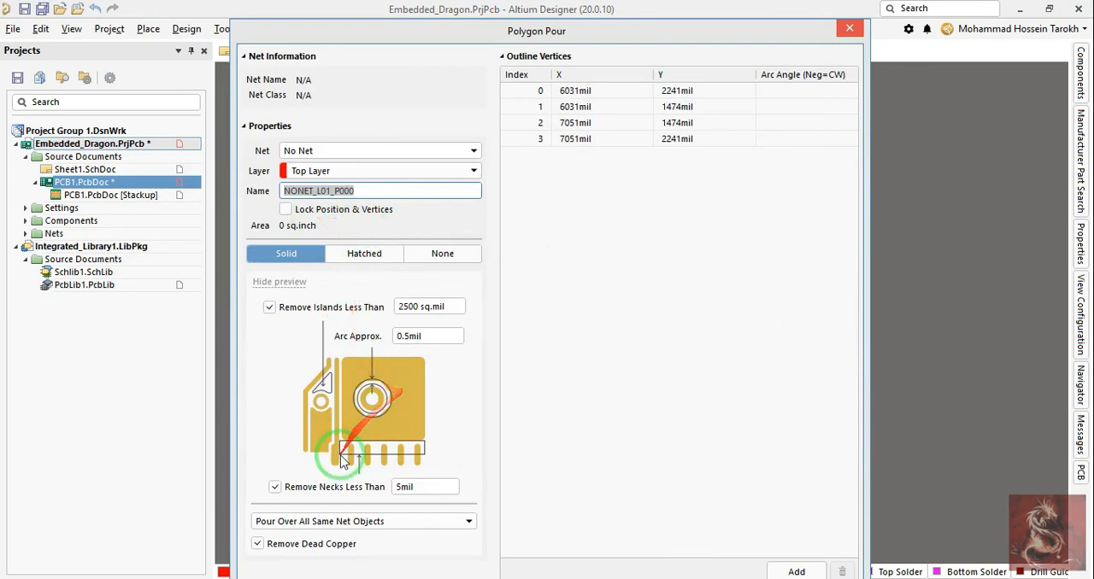
click(366, 522)
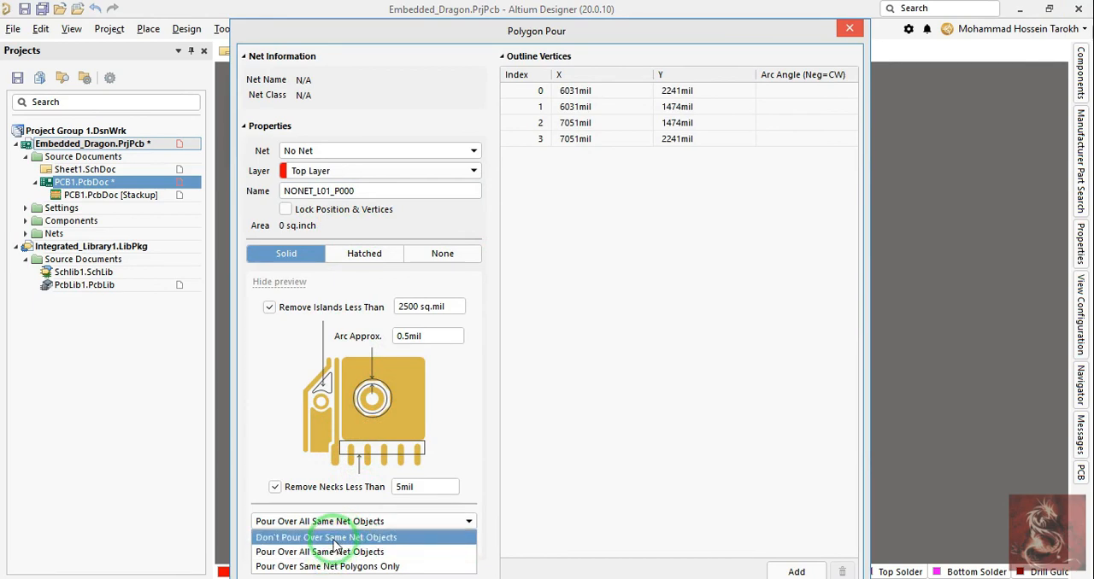
click(325, 566)
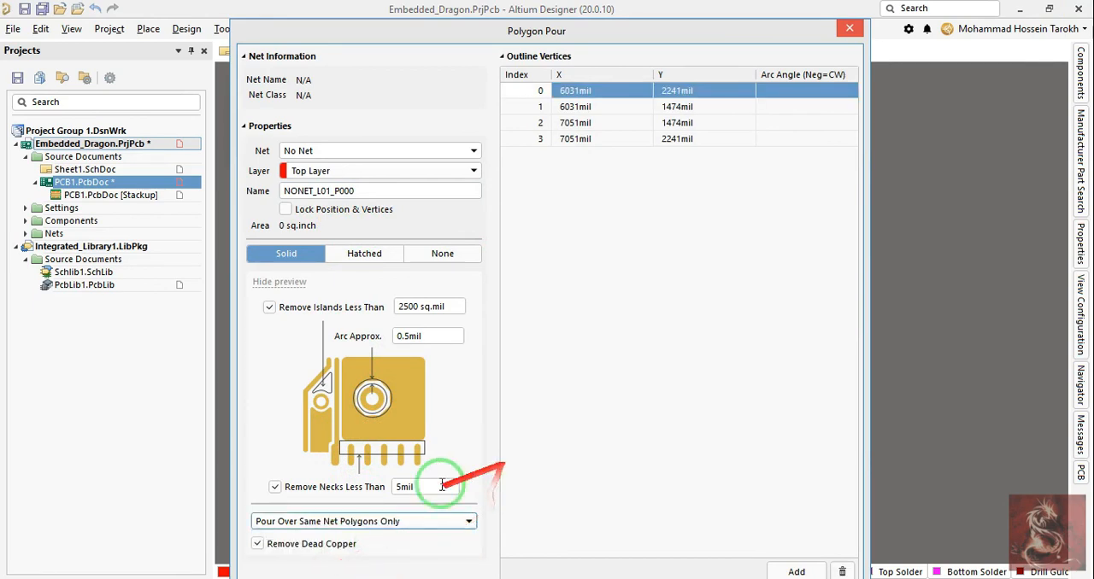
click(359, 521)
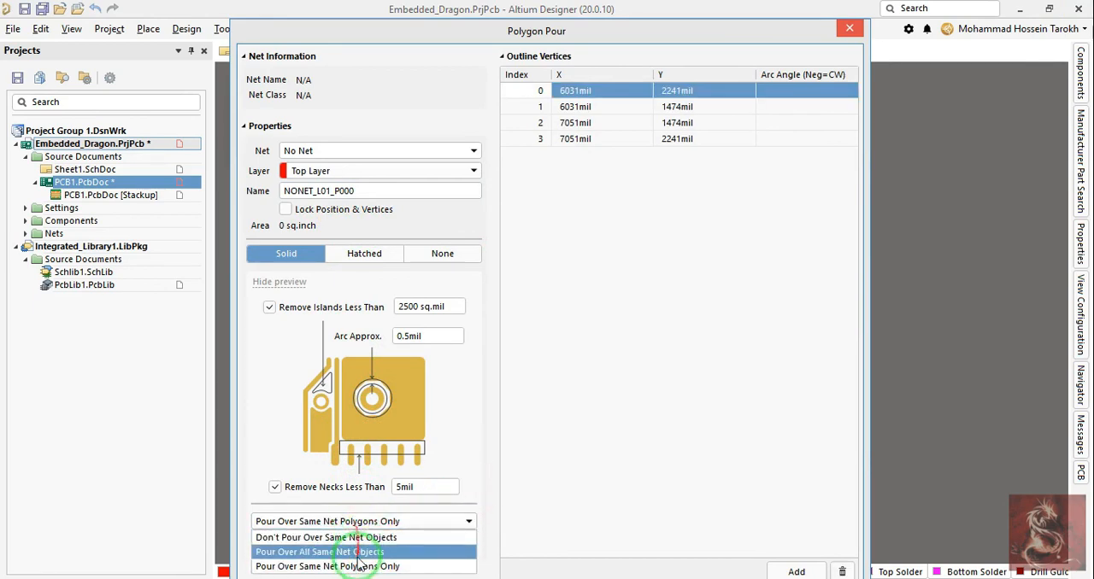
click(451, 515)
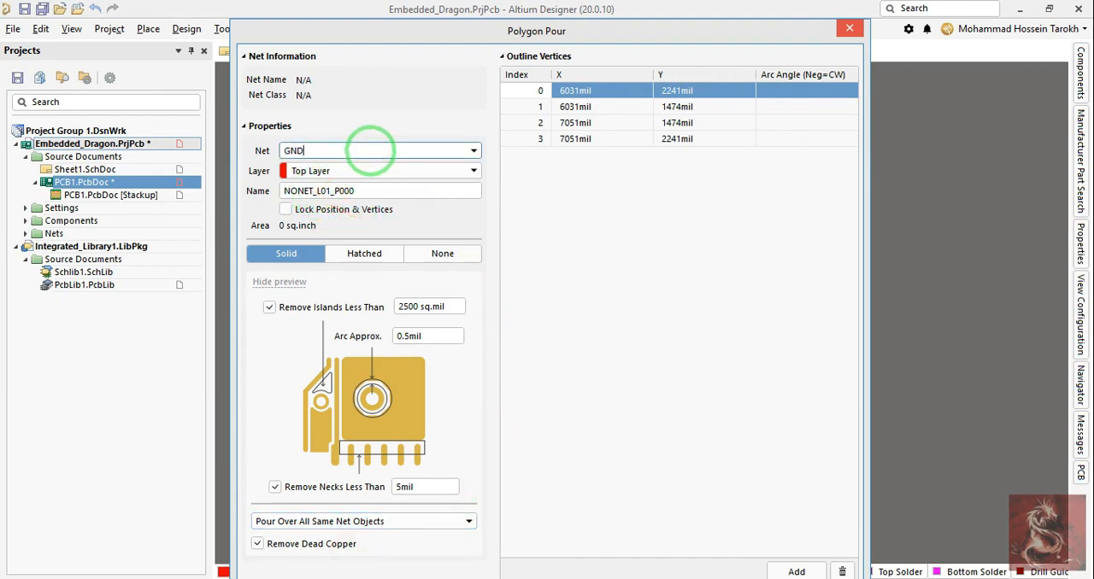
key(Return)
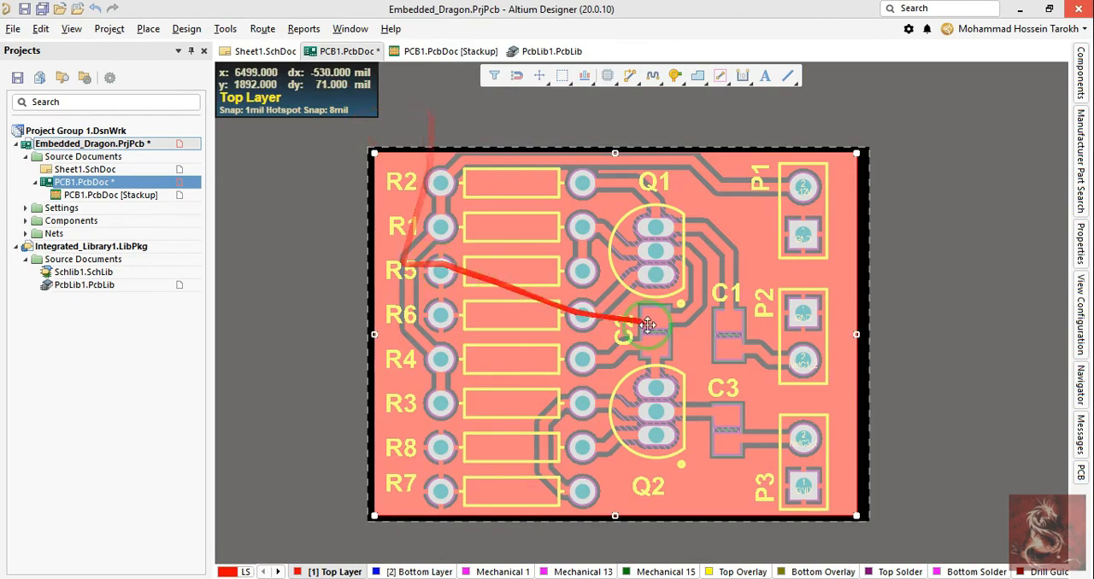
Step: Examine how the poured GND copper connects to the GND pads and clears the other tracks and pads
right_drag(947, 372, 914, 347)
click(914, 347)
ctrl+scroll(788, 293, up, 2)
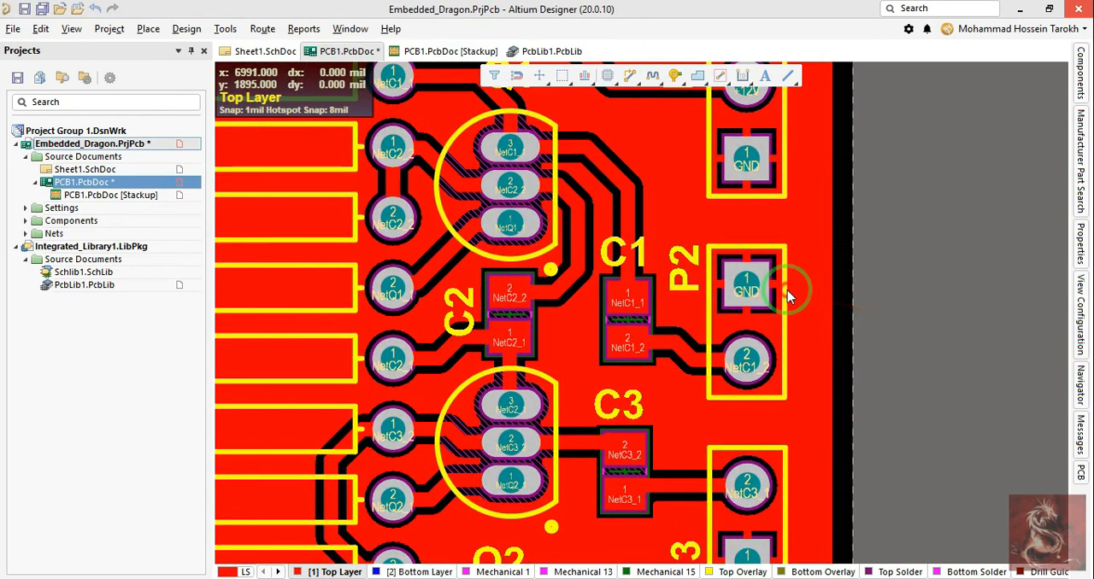
click(809, 299)
drag(824, 315, 820, 313)
ctrl+scroll(849, 303, down, 4)
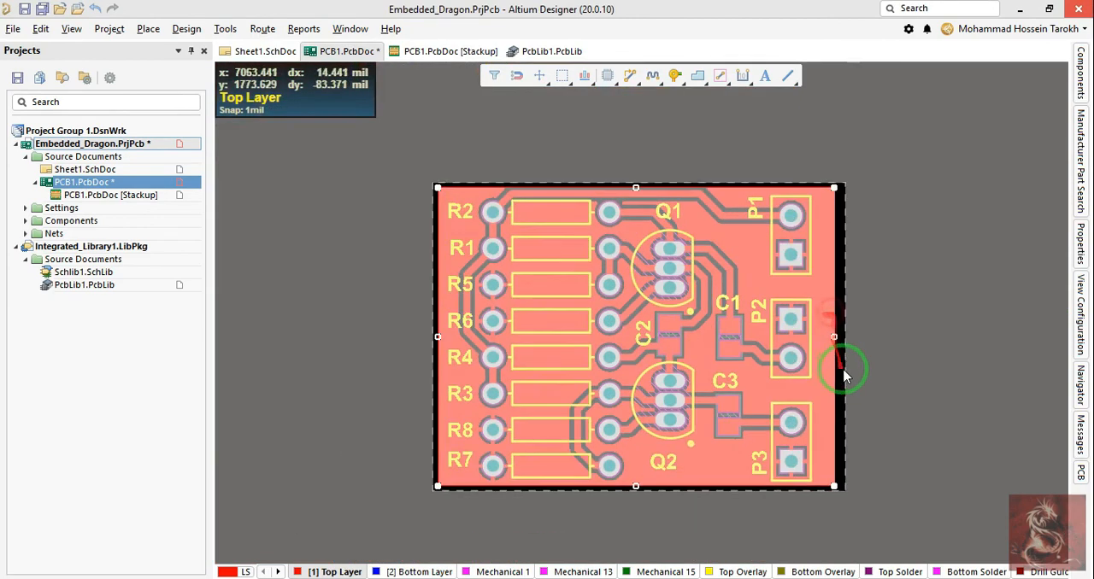
click(859, 368)
right_drag(535, 403, 539, 400)
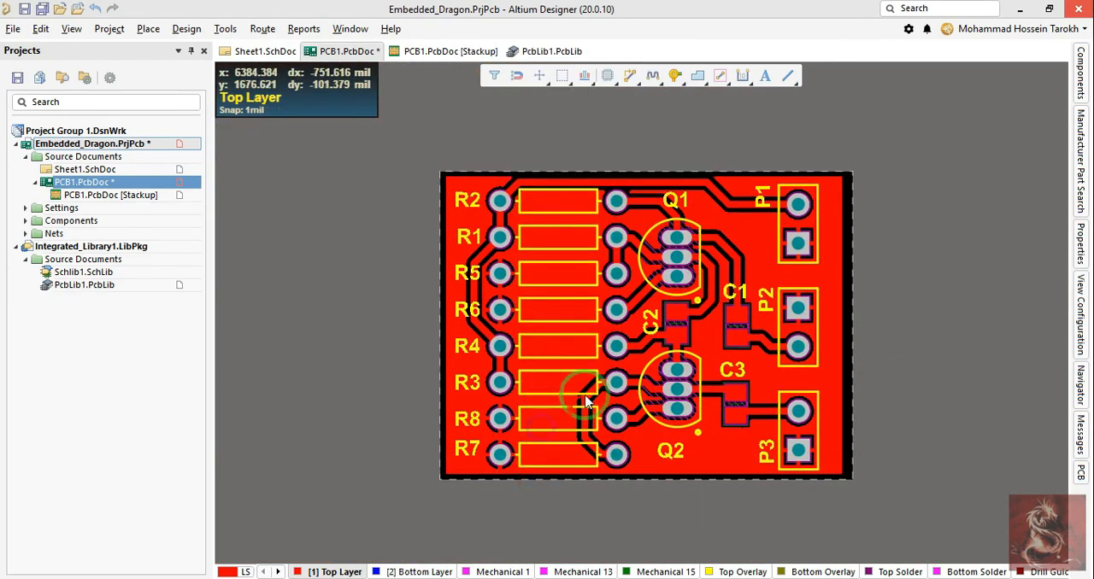
right_drag(692, 434, 694, 397)
middle_drag(694, 398, 695, 414)
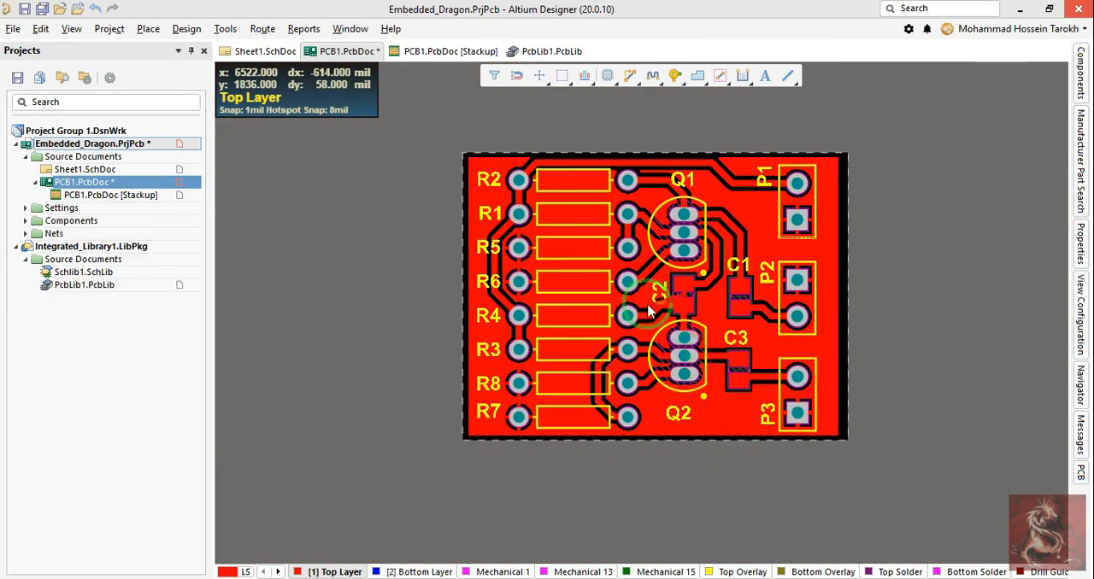
Step: Select all connected +12V tracks between P1 and the resistors and set their width to 15 mil
ctrl+scroll(689, 169, up, 2)
ctrl+scroll(600, 164, up, 1)
right_drag(599, 144, 625, 186)
click(626, 185)
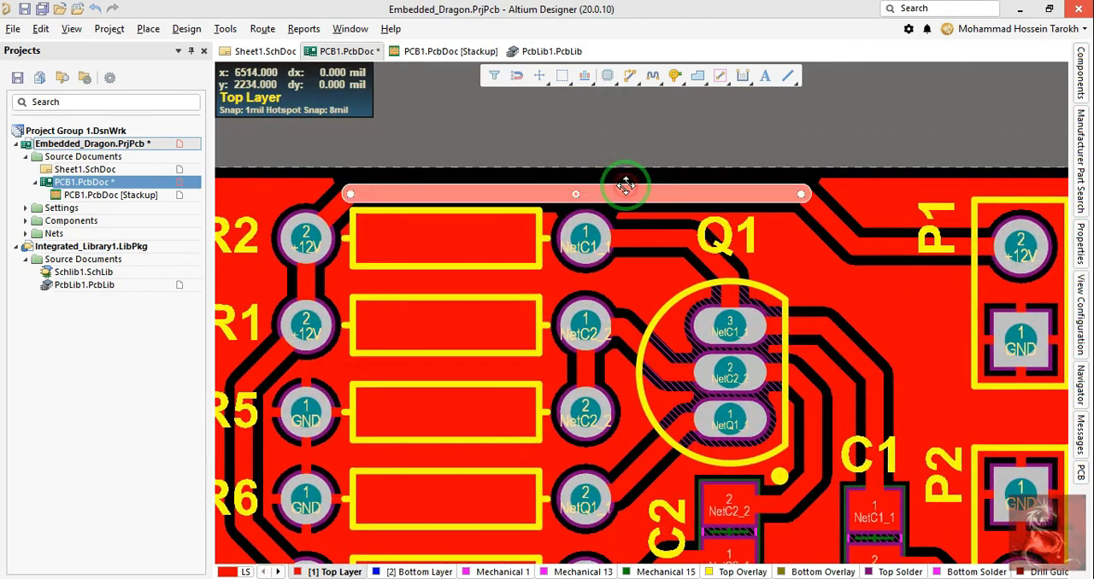
key(Tab)
scroll(628, 208, down, 2)
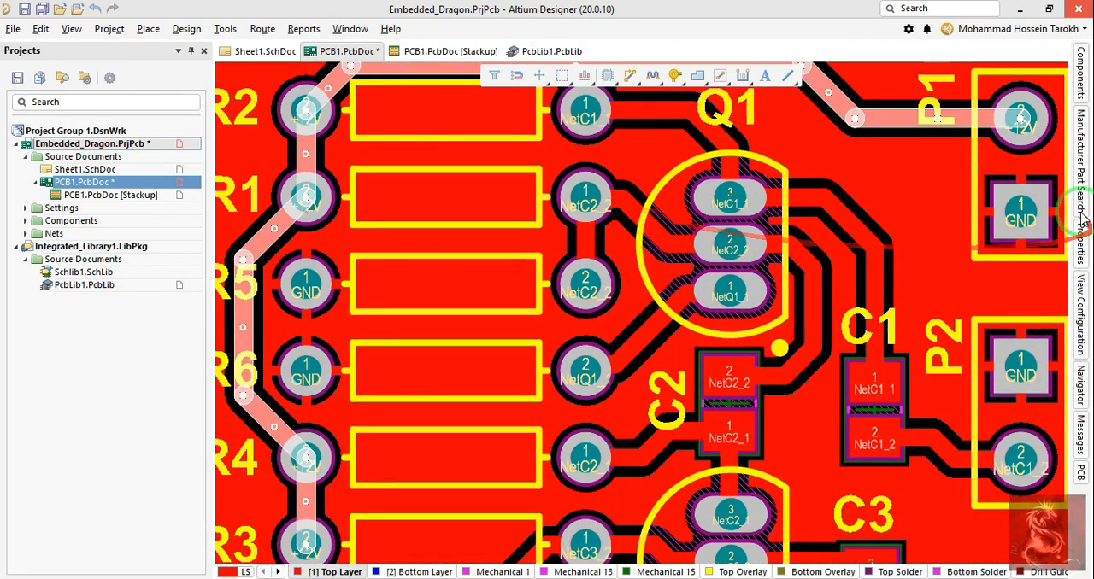
click(1081, 258)
click(847, 450)
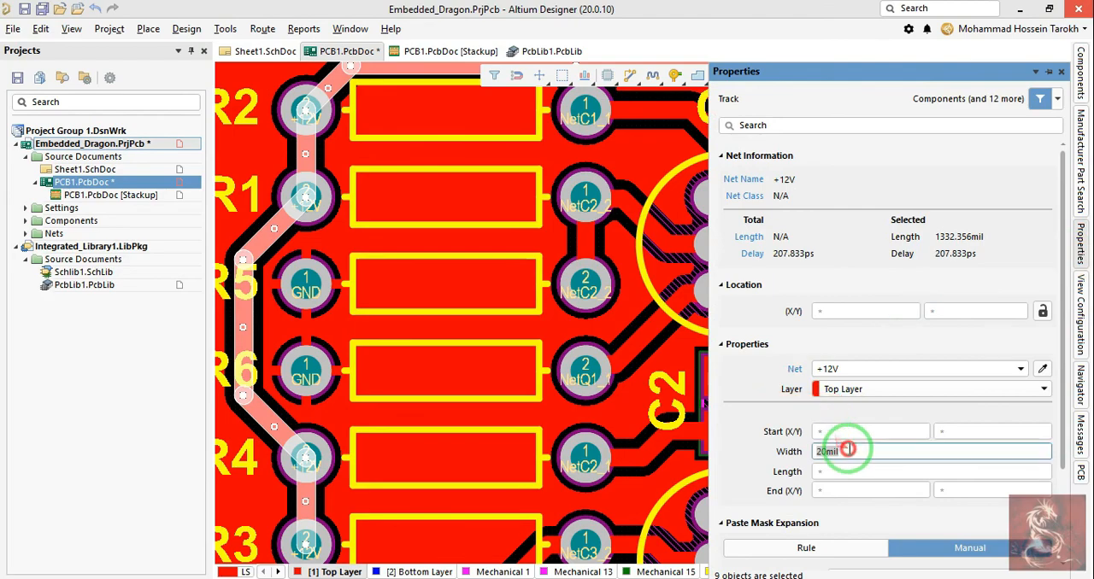
text(15)
key(Return)
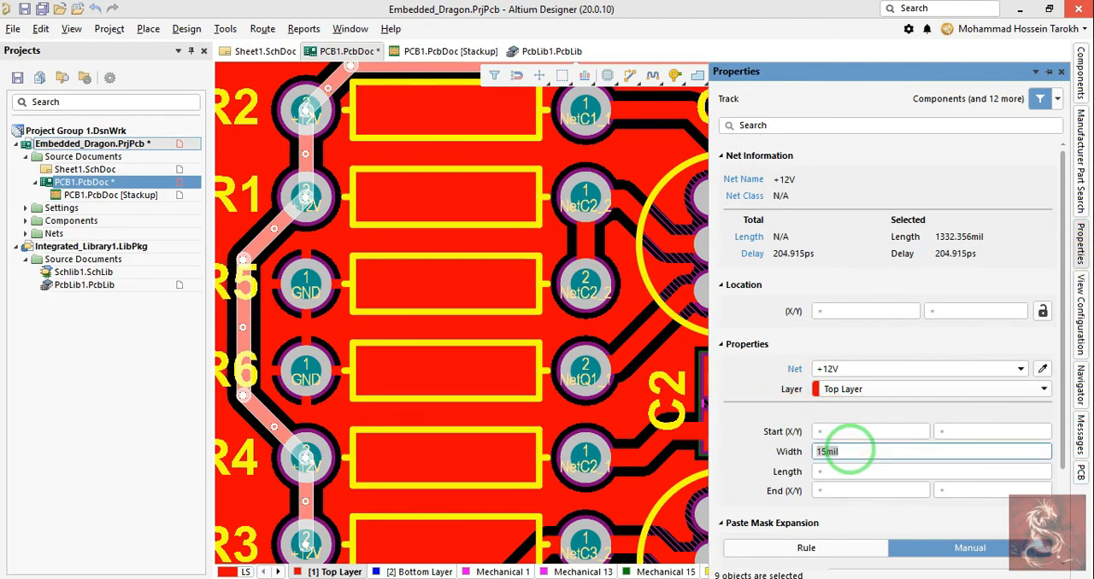
right_drag(604, 329, 557, 449)
right_drag(468, 178, 521, 211)
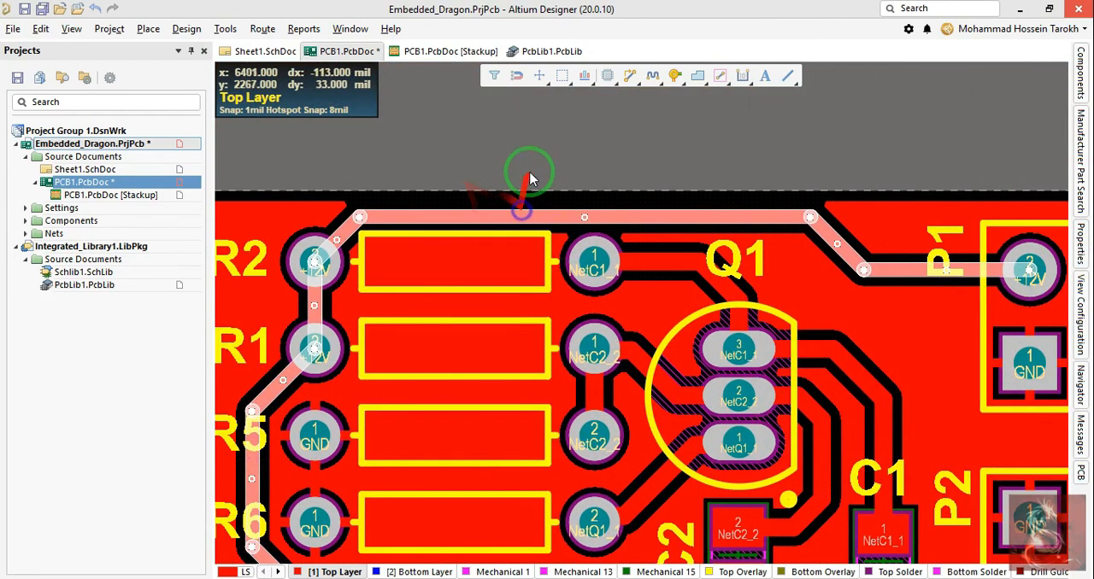
Step: Examine the poured board in the 2D layout and in the 3D view, from the whole board to the area around P1
ctrl+scroll(530, 179, down, 3)
ctrl+scroll(728, 286, up, 5)
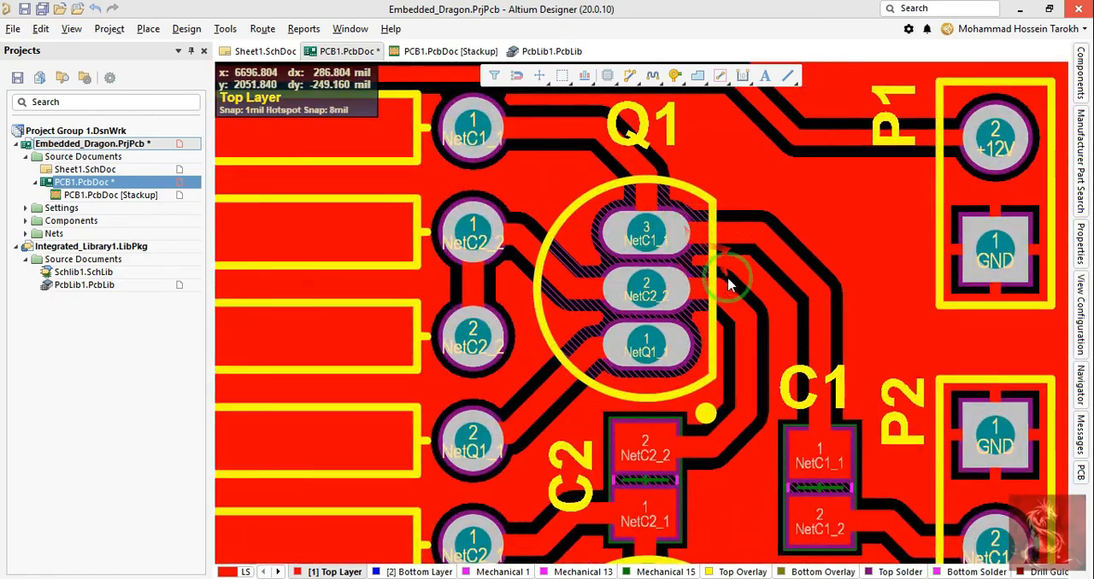
ctrl+scroll(701, 239, down, 4)
ctrl+scroll(728, 384, down, 2)
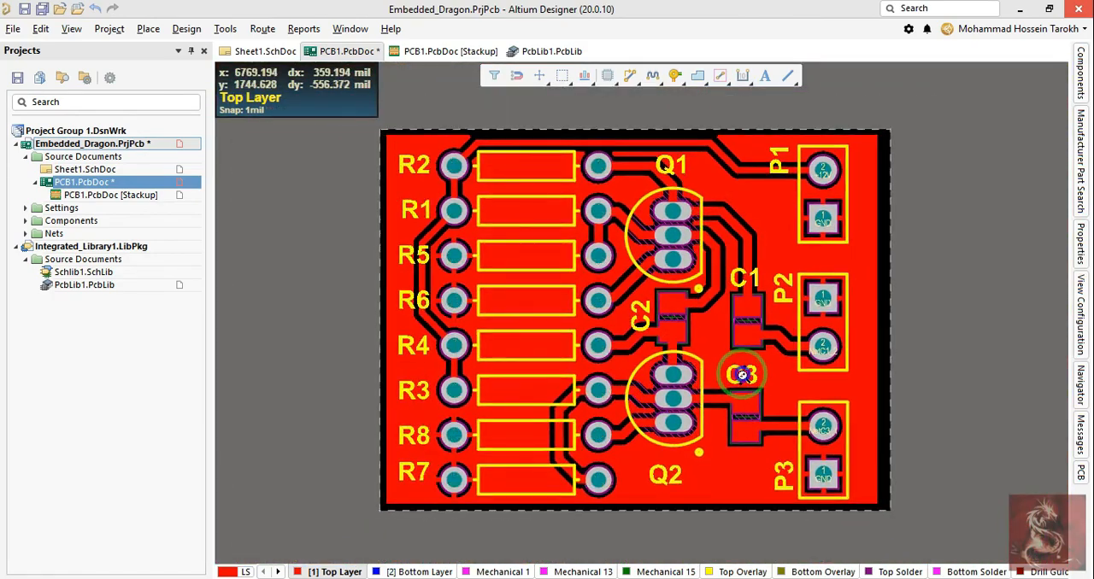
right_drag(527, 416, 500, 387)
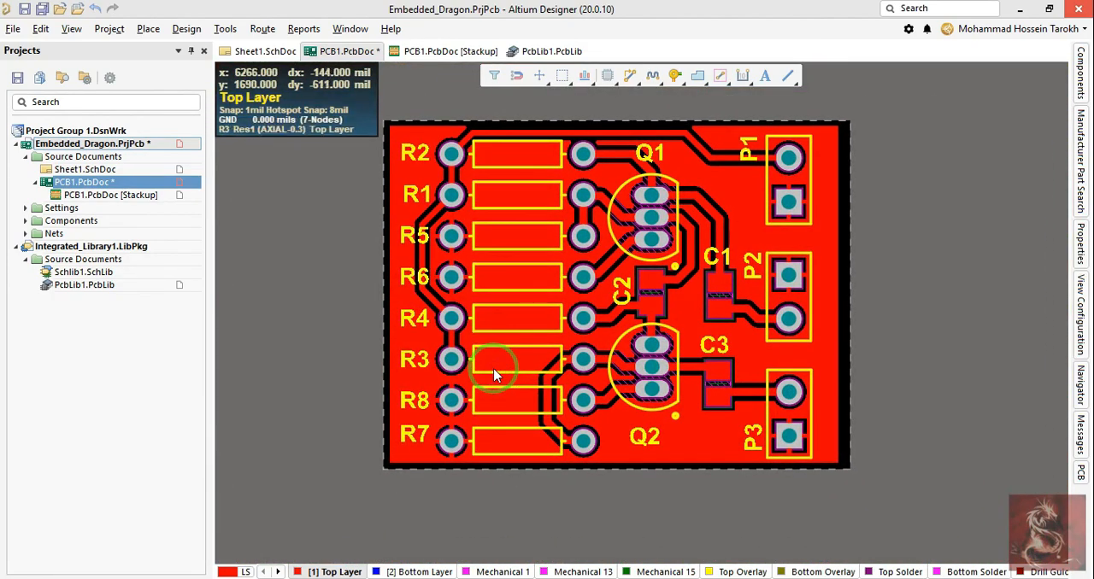
key(3)
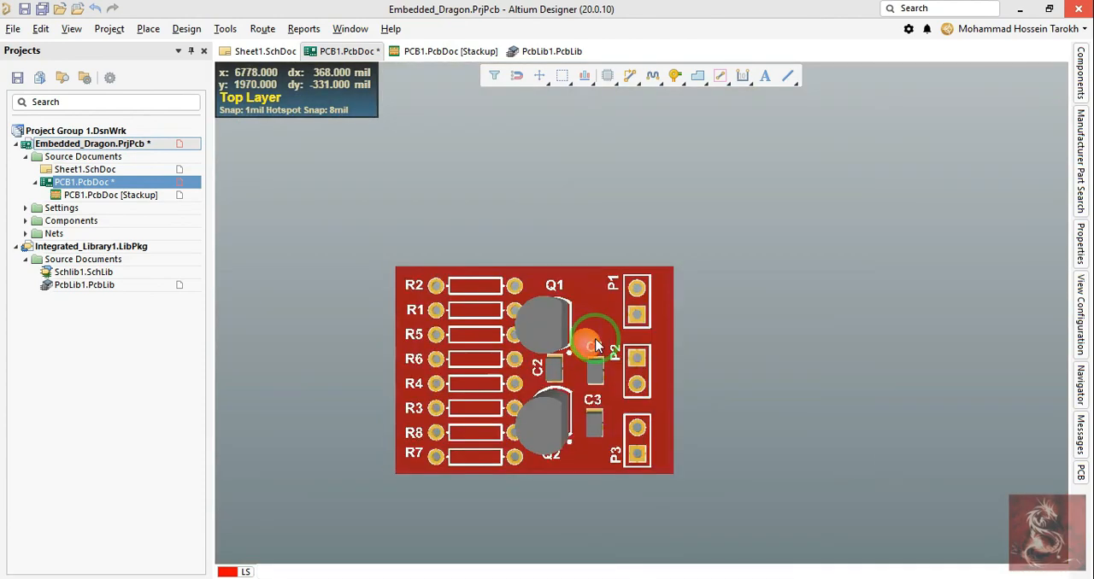
key(2)
ctrl+scroll(631, 347, up, 2)
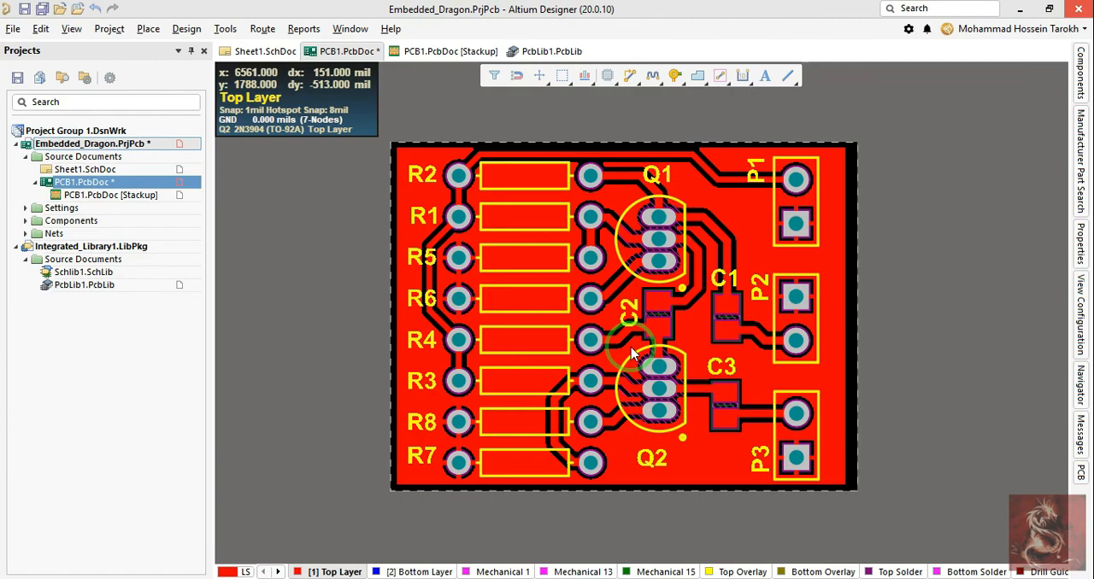
key(3)
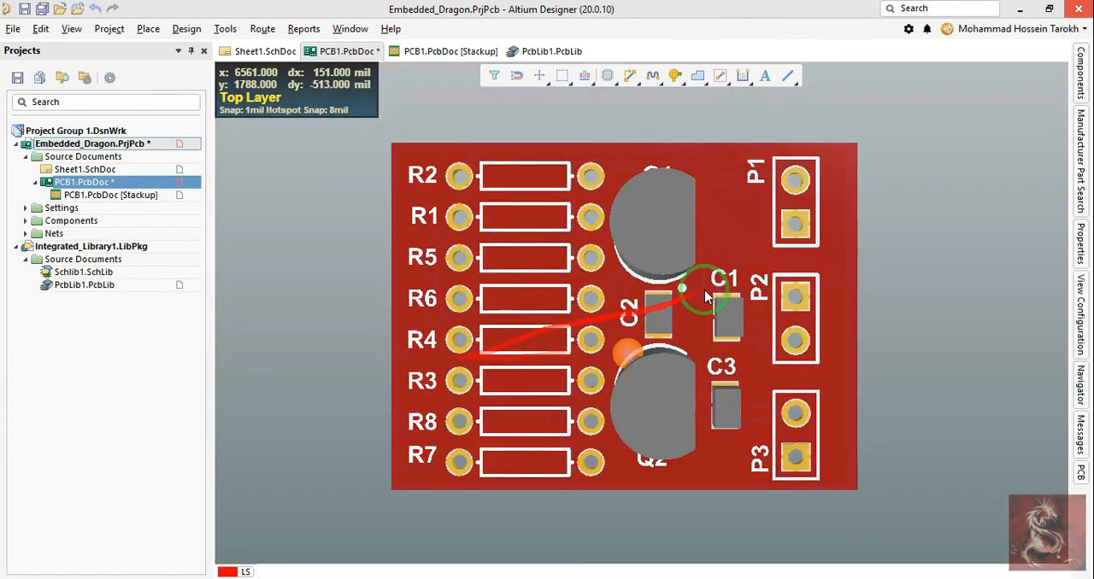
ctrl+scroll(658, 346, up, 2)
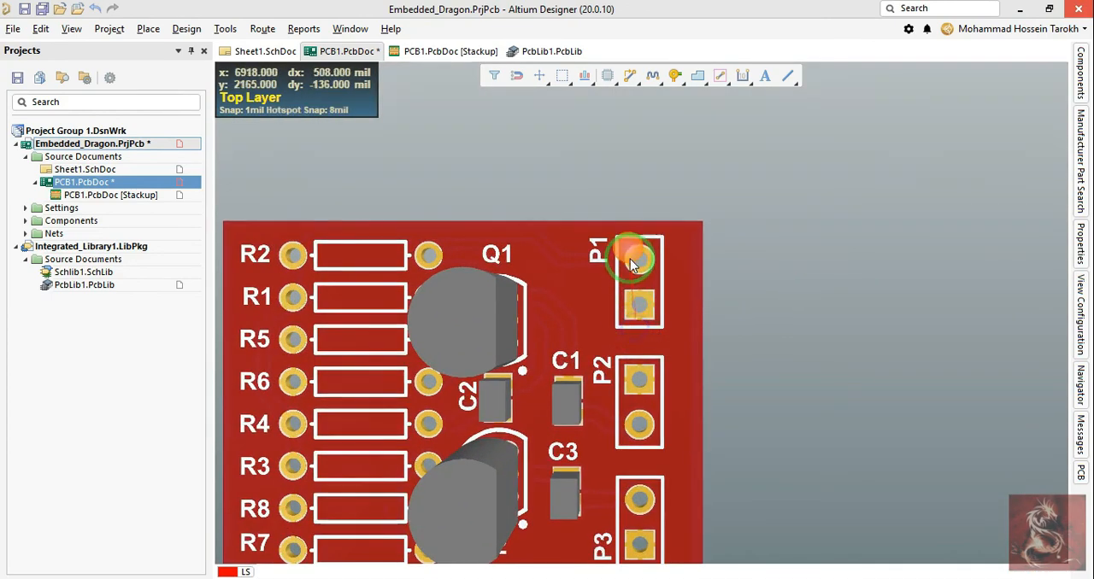
key(2)
ctrl+scroll(827, 186, up, 3)
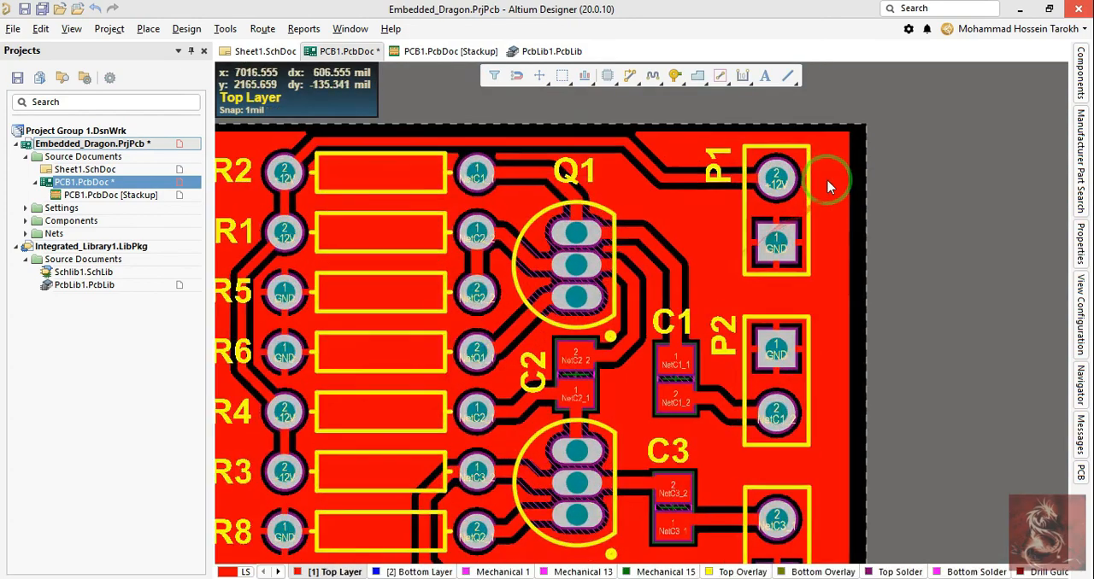
Step: Start placing a text string near P1 and assign it to the Top Overlay layer
key(p)
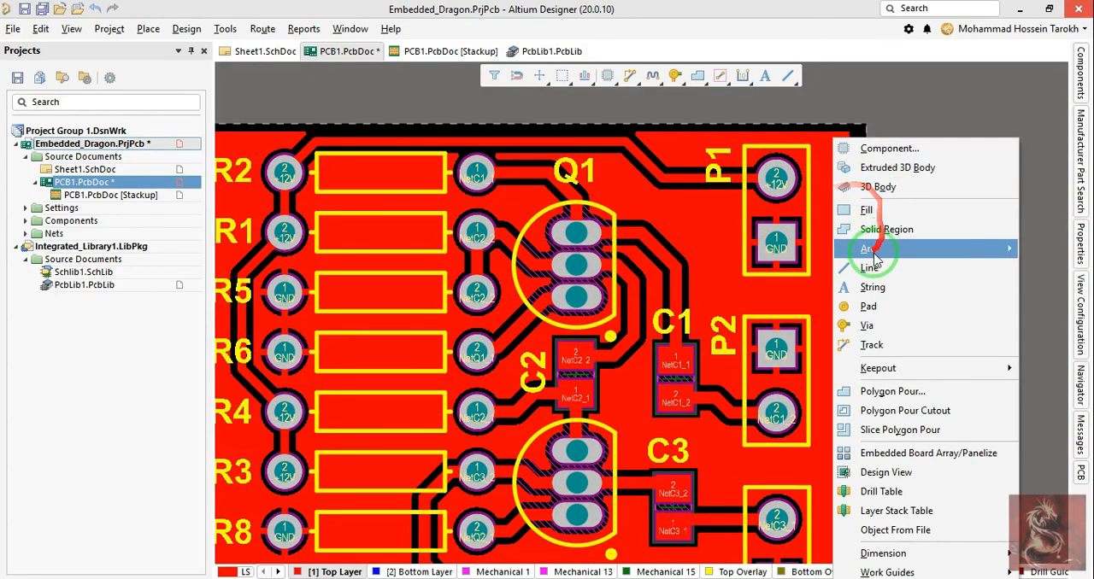
click(868, 289)
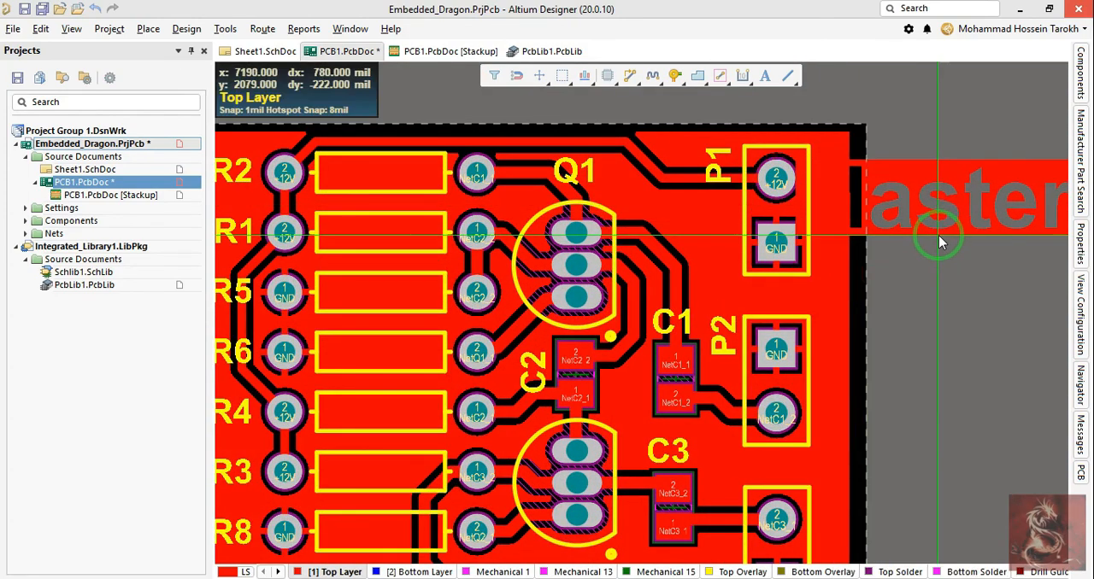
key(Tab)
click(891, 237)
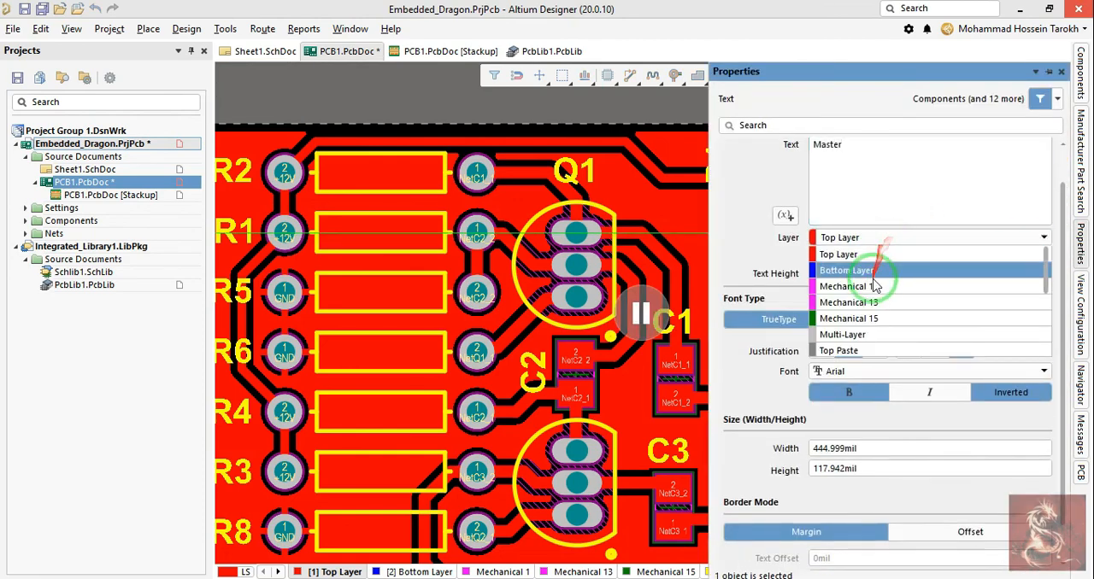
scroll(867, 299, down, 1)
scroll(868, 300, down, 2)
scroll(867, 299, up, 2)
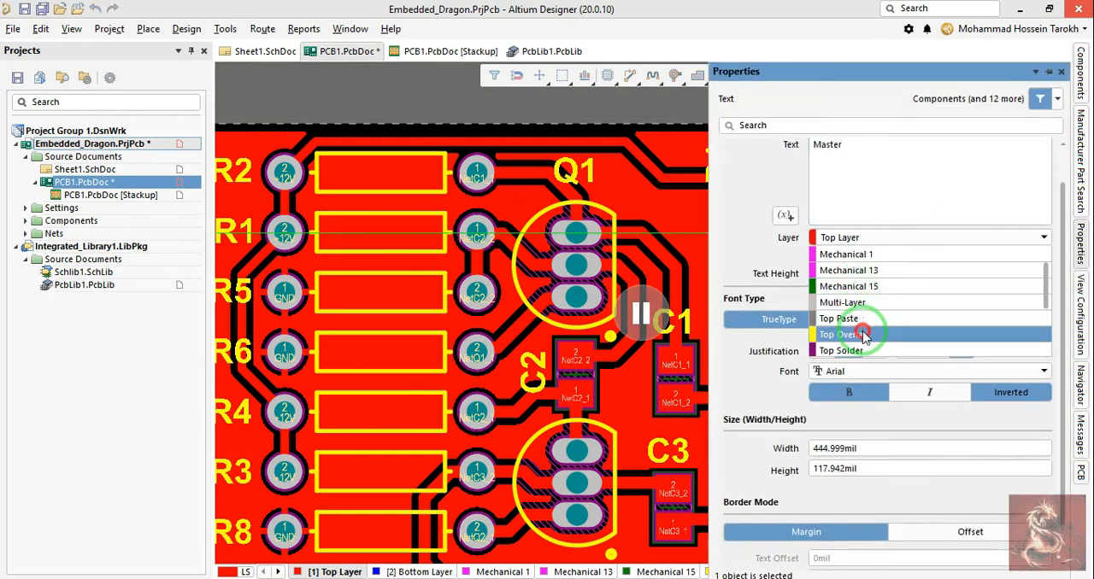
click(855, 331)
Step: Replace the string's text "Master" with "+" and resume its placement
drag(891, 156, 699, 147)
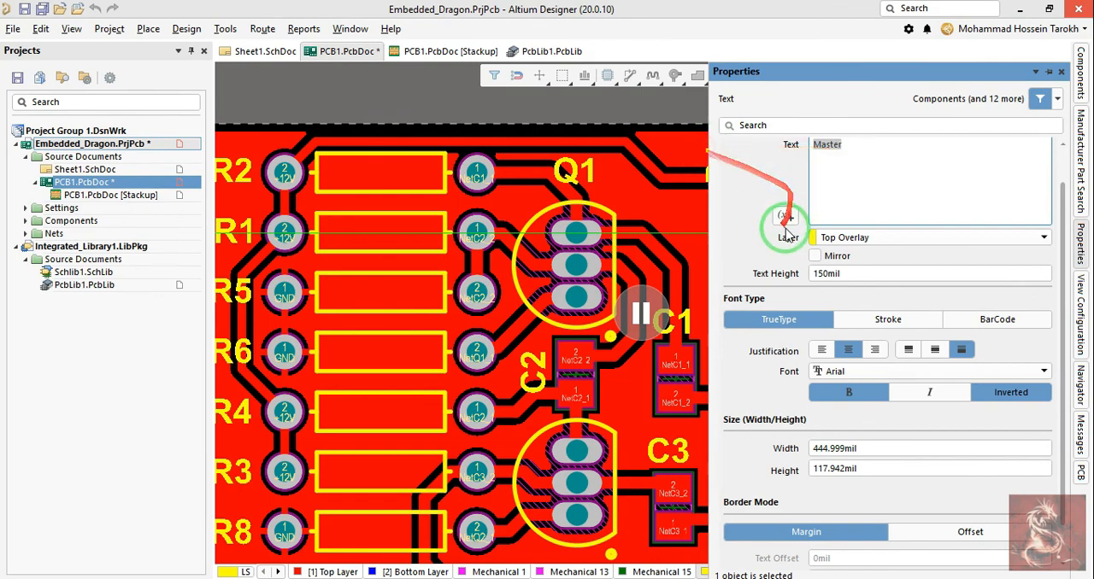
scroll(785, 229, up, 1)
text(\)
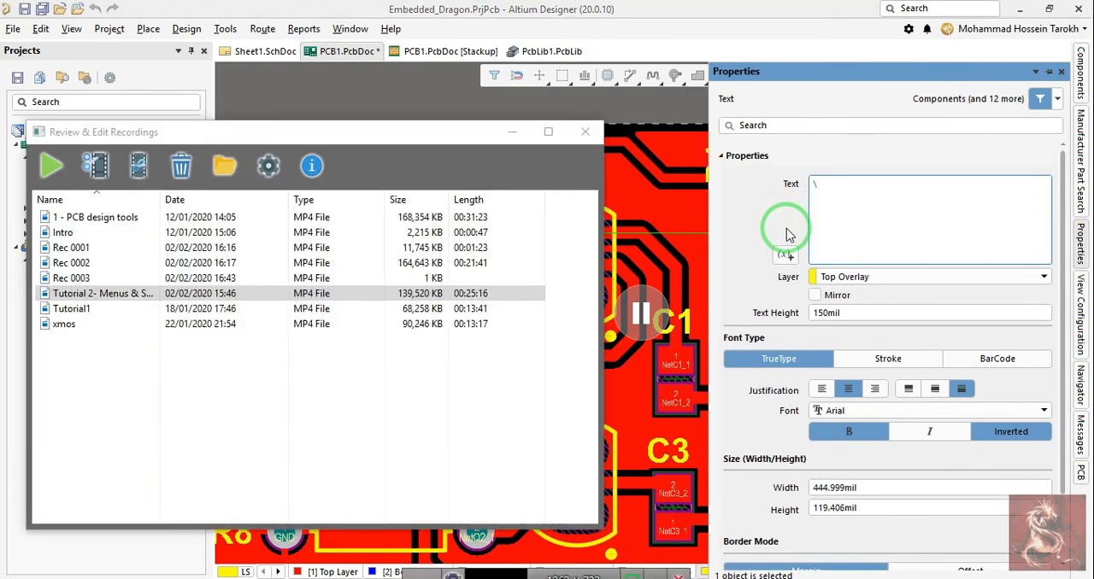
click(529, 130)
click(818, 184)
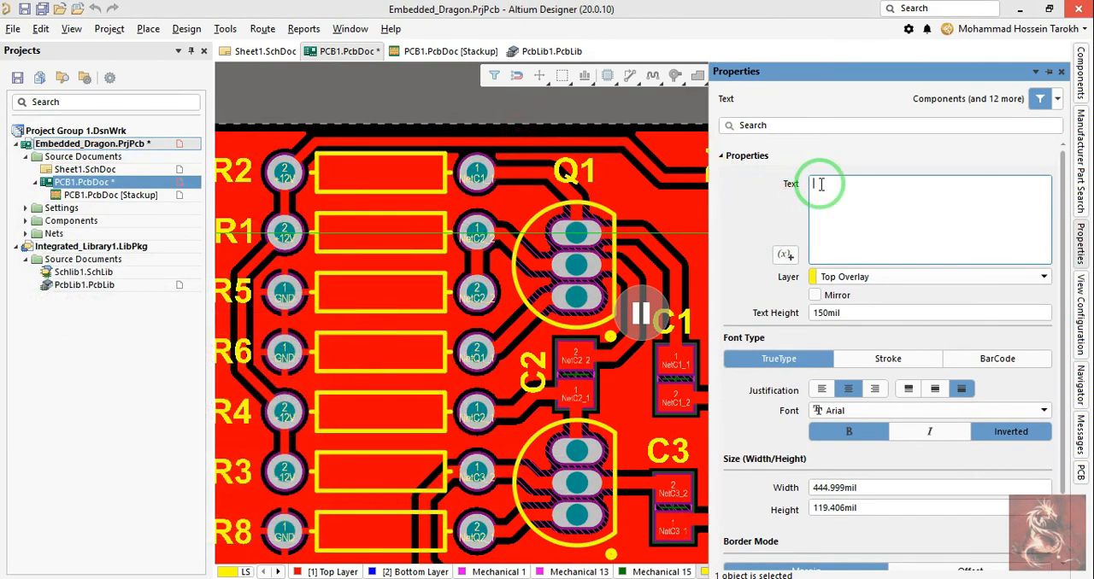
click(936, 578)
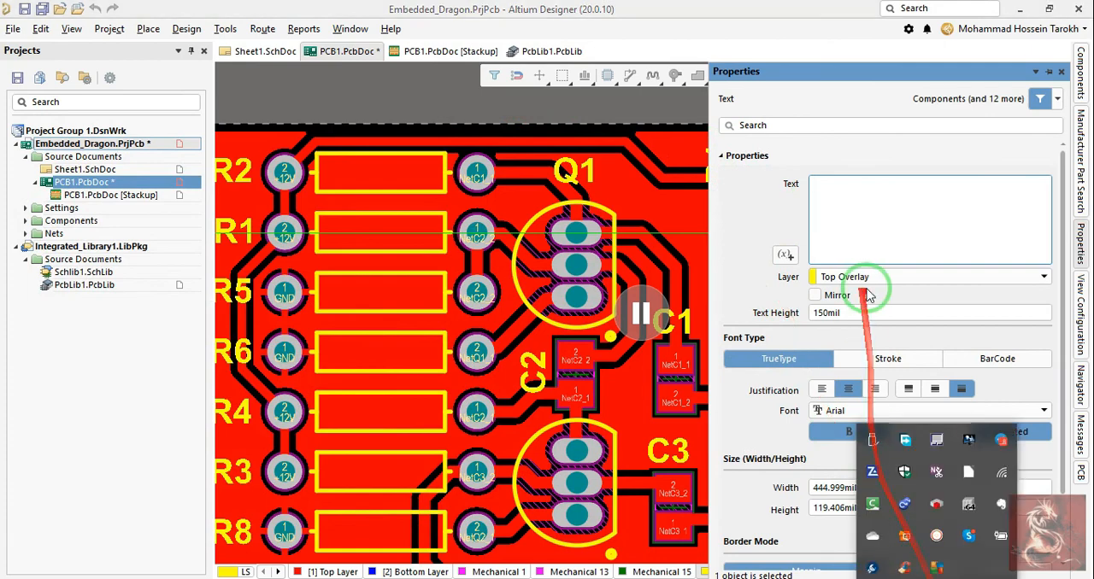
click(865, 225)
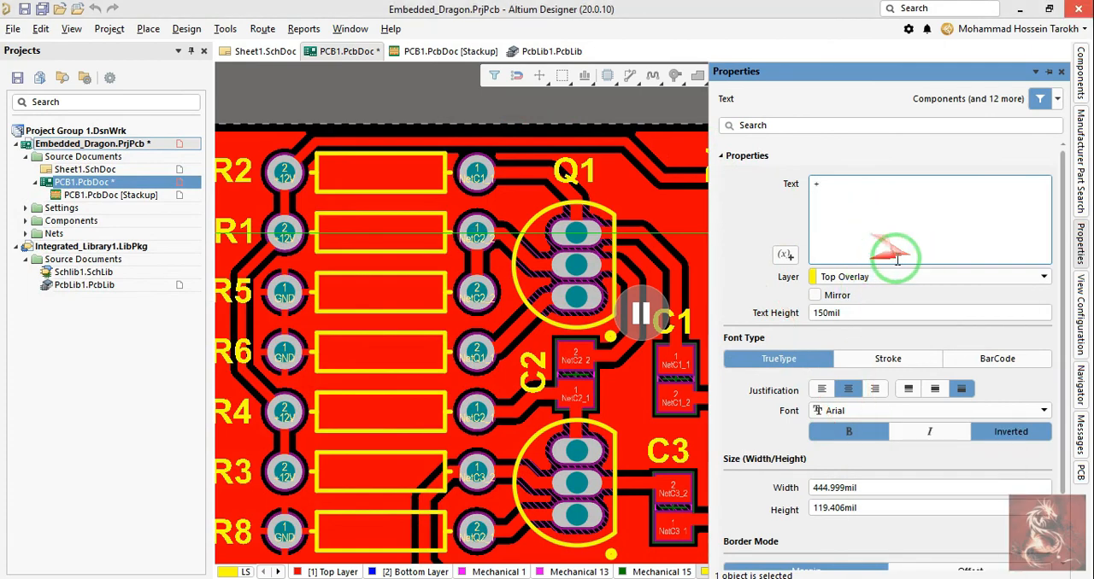
key(Return)
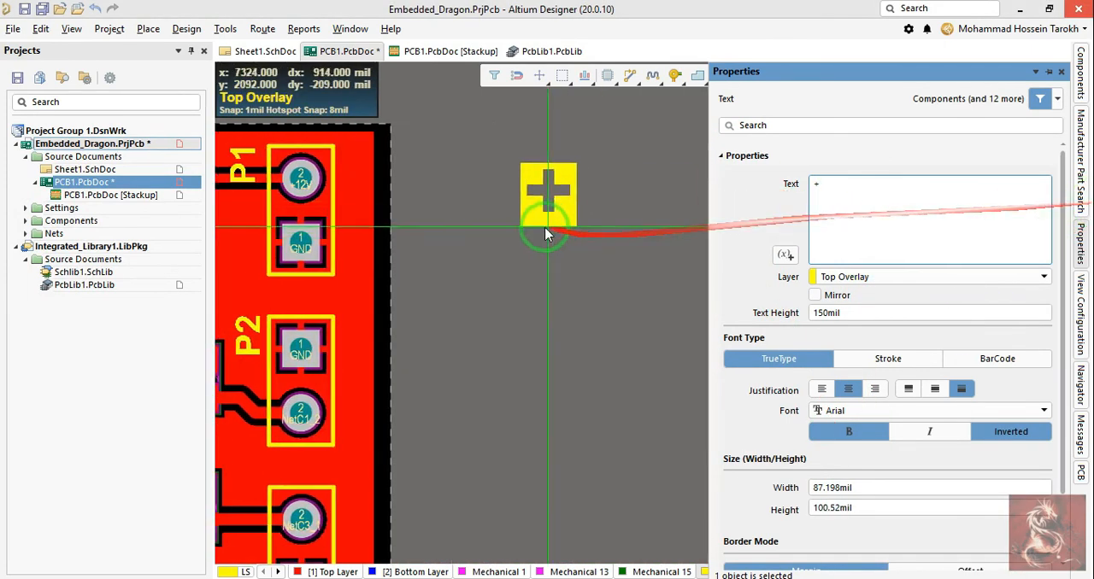
Step: Position the "+" string beside P1's +12V pad to judge its size and set its text height to 100 mil
click(358, 217)
key(Tab)
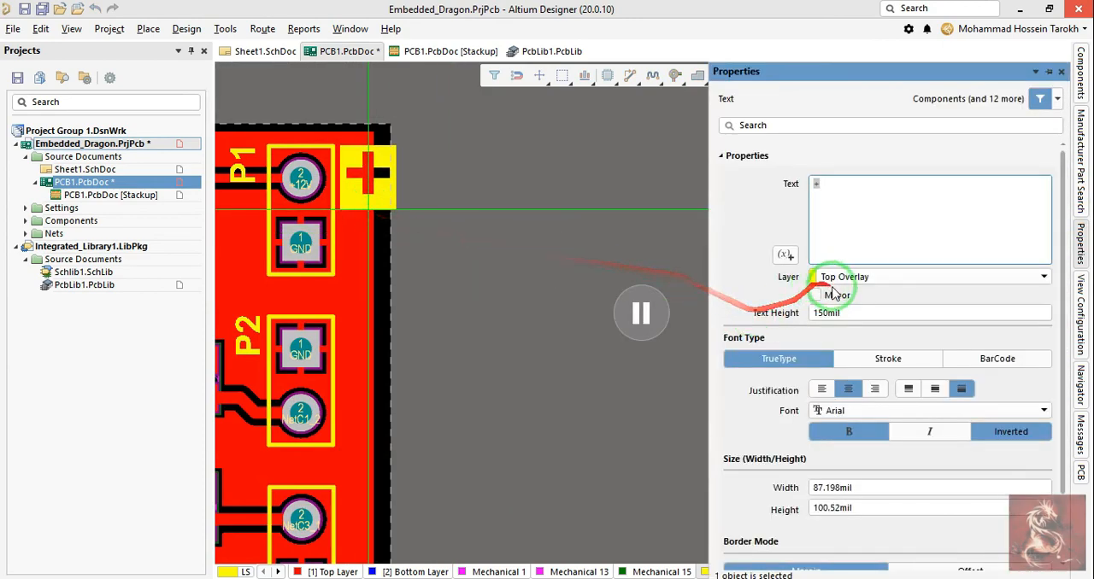
click(860, 313)
text(100)
key(Return)
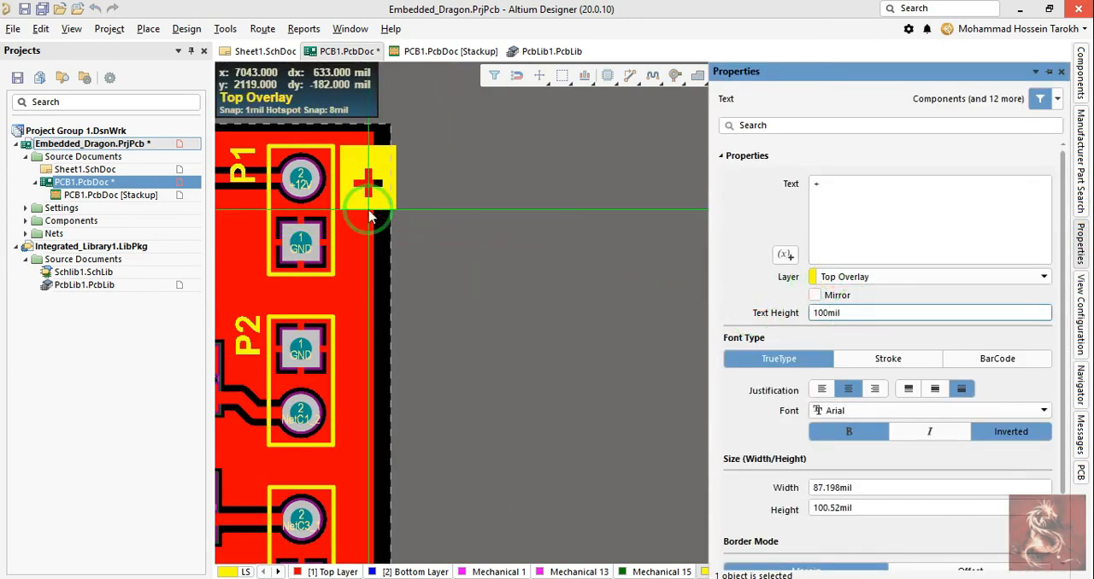
key(Tab)
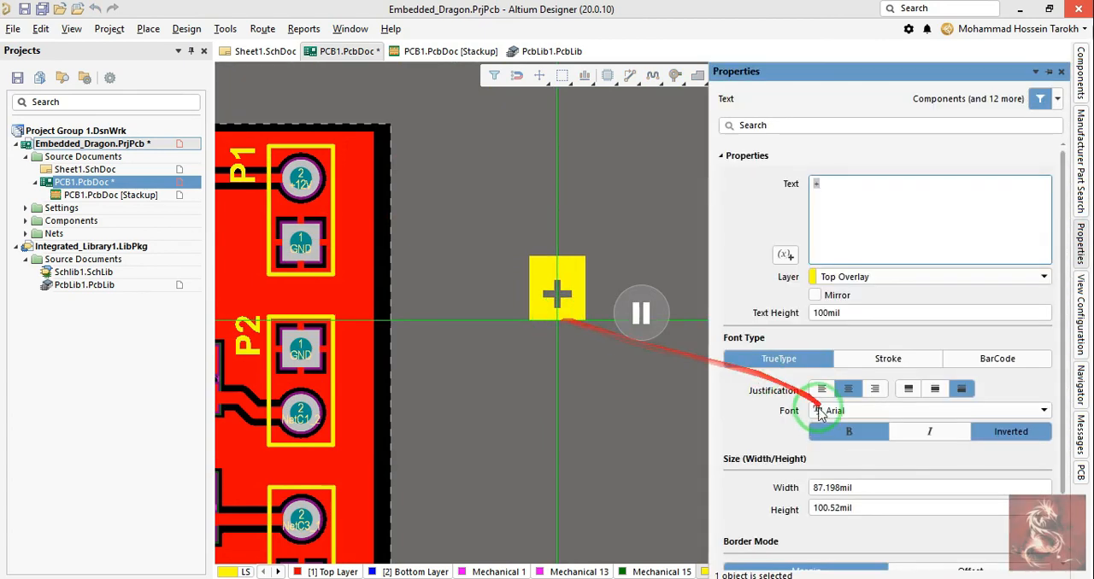
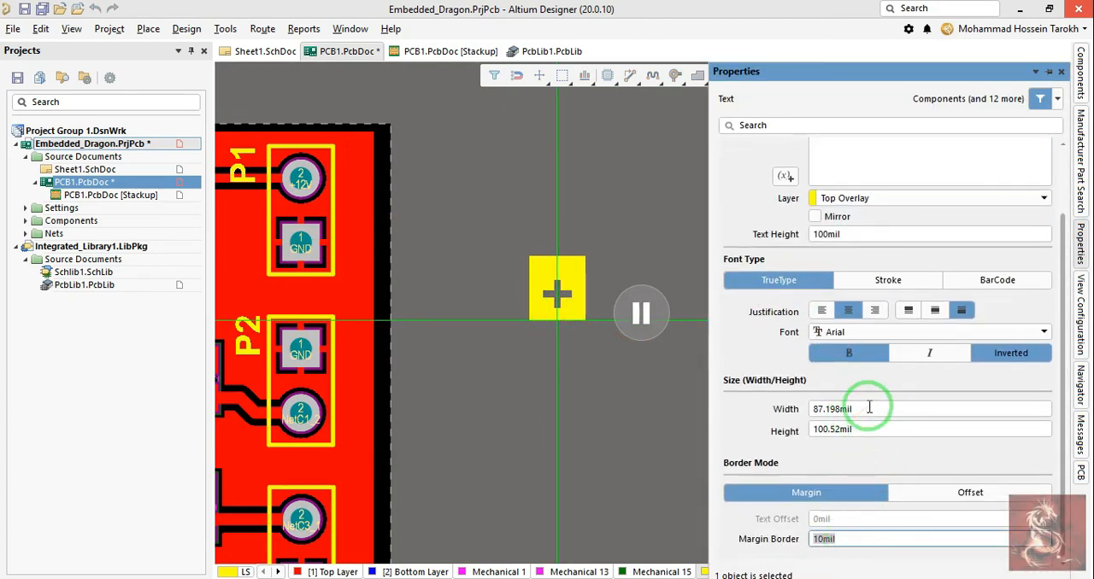
Step: Place the 100 mil inverted "+" string just outside the board edge near P1 and end string placement
click(925, 496)
click(818, 503)
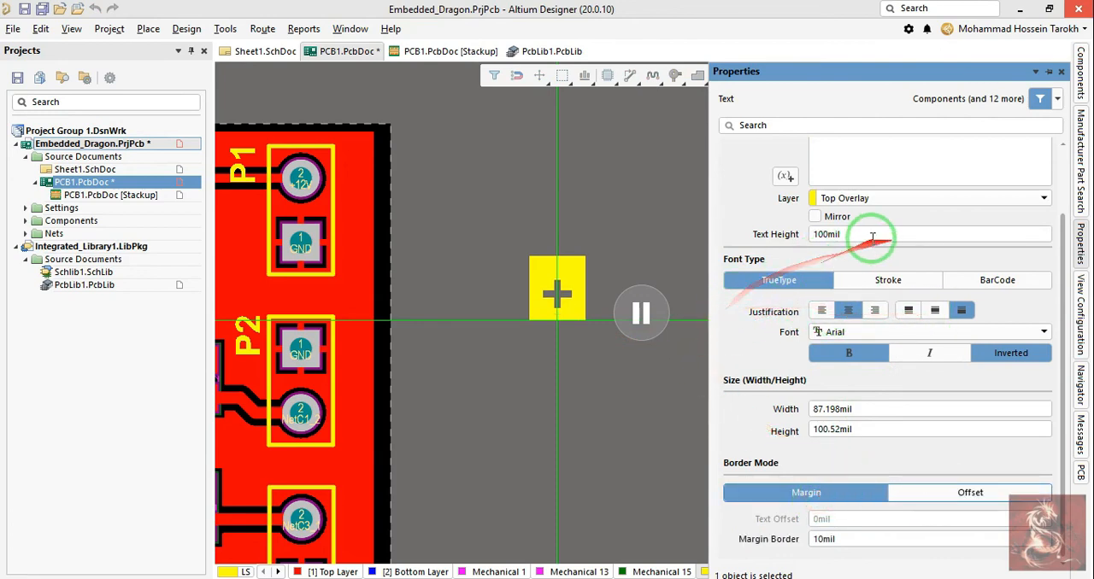
click(641, 312)
click(857, 226)
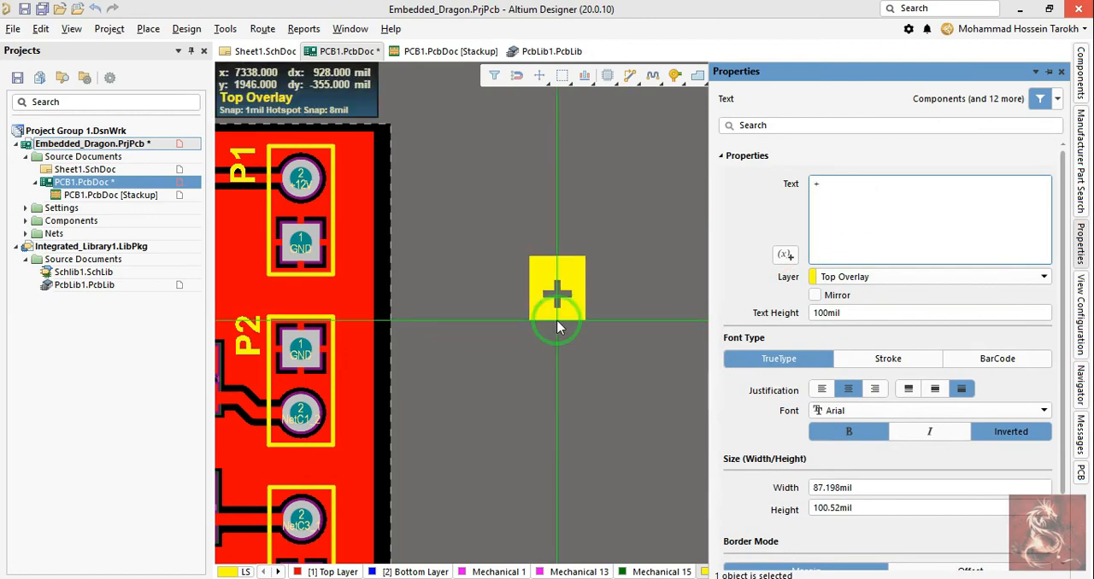
click(429, 298)
right_click(434, 318)
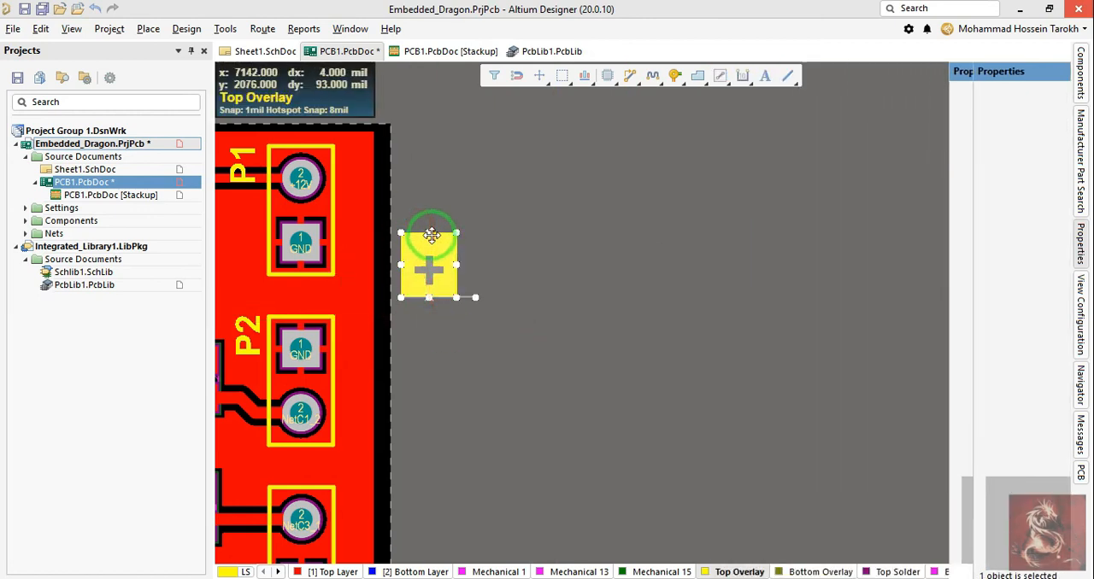
Step: Rotate the "+" string to 90 degrees and position it beside P1's +12V pad
drag(429, 231, 342, 183)
key(v)
key(Escape)
key(space)
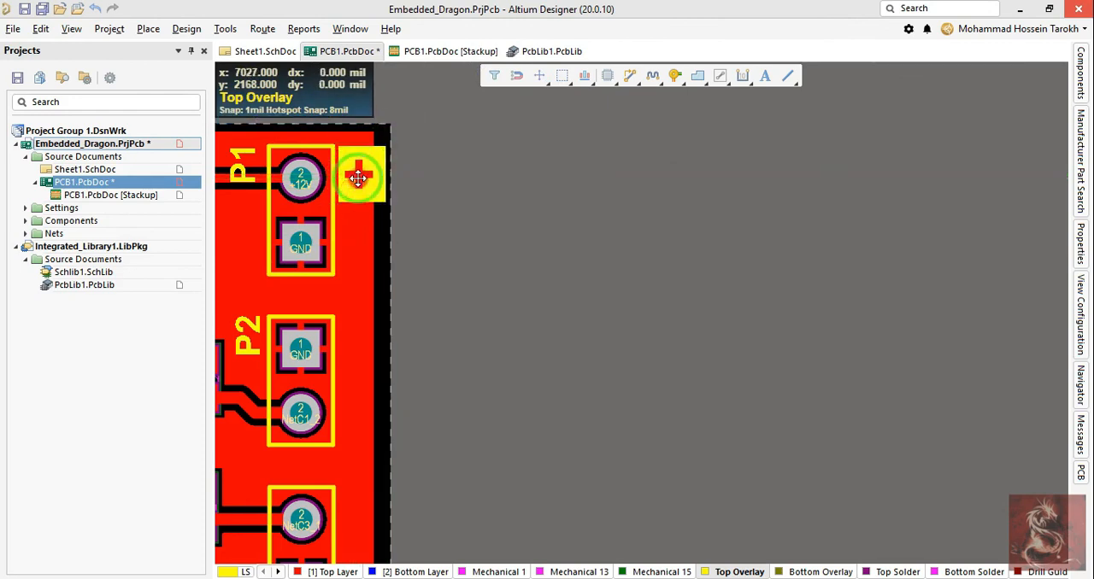
double_click(361, 182)
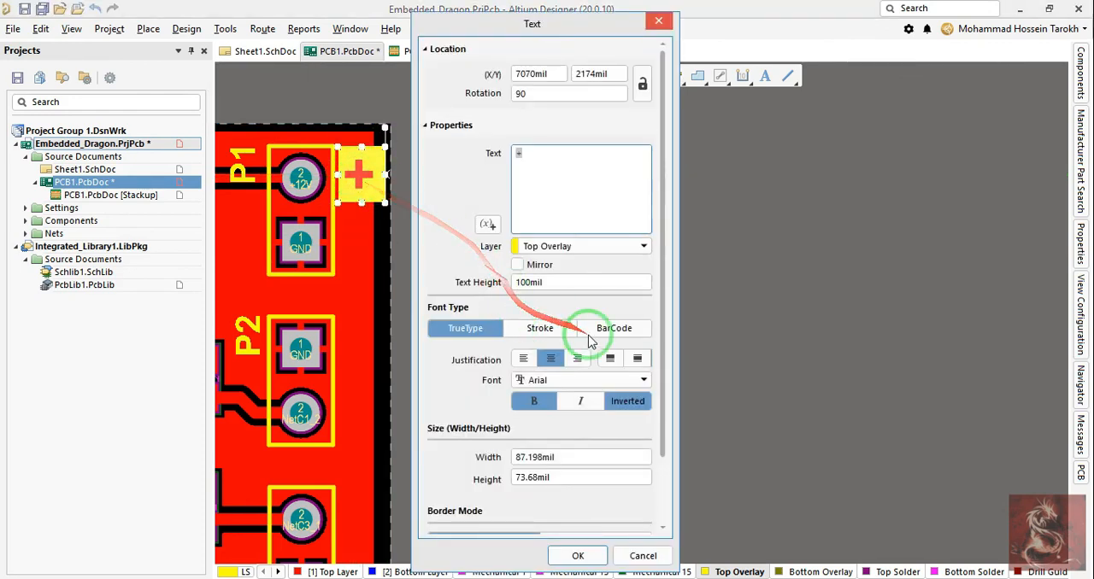
click(561, 557)
Step: Copy the "+" string and paste the copy beside P1's GND pad
right_drag(361, 274, 656, 287)
key(ctrl+c)
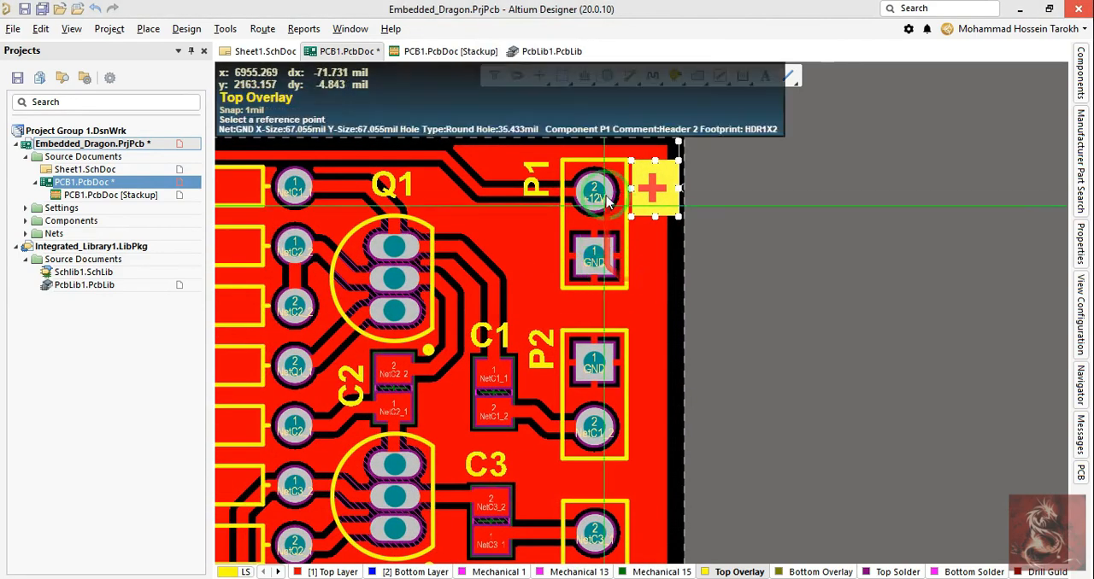
click(672, 214)
right_drag(799, 260, 746, 315)
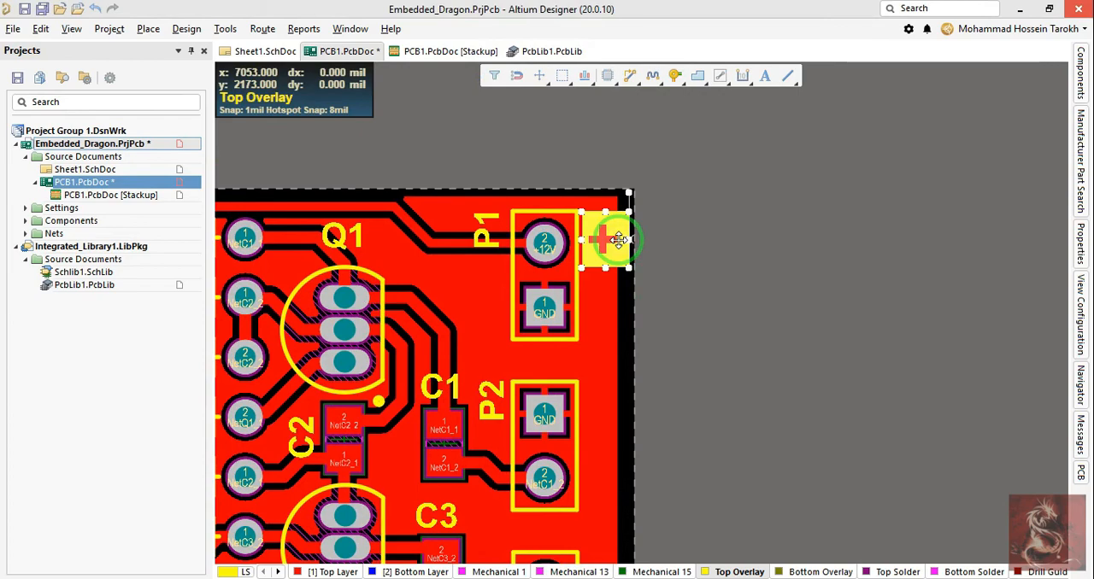
key(ctrl+c)
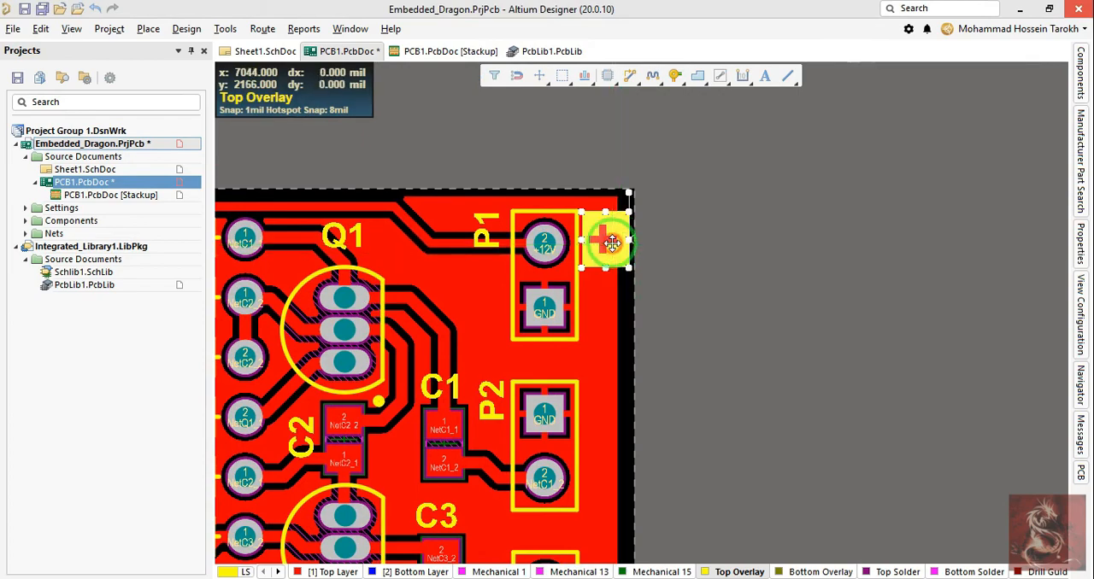
click(612, 244)
key(ctrl+v)
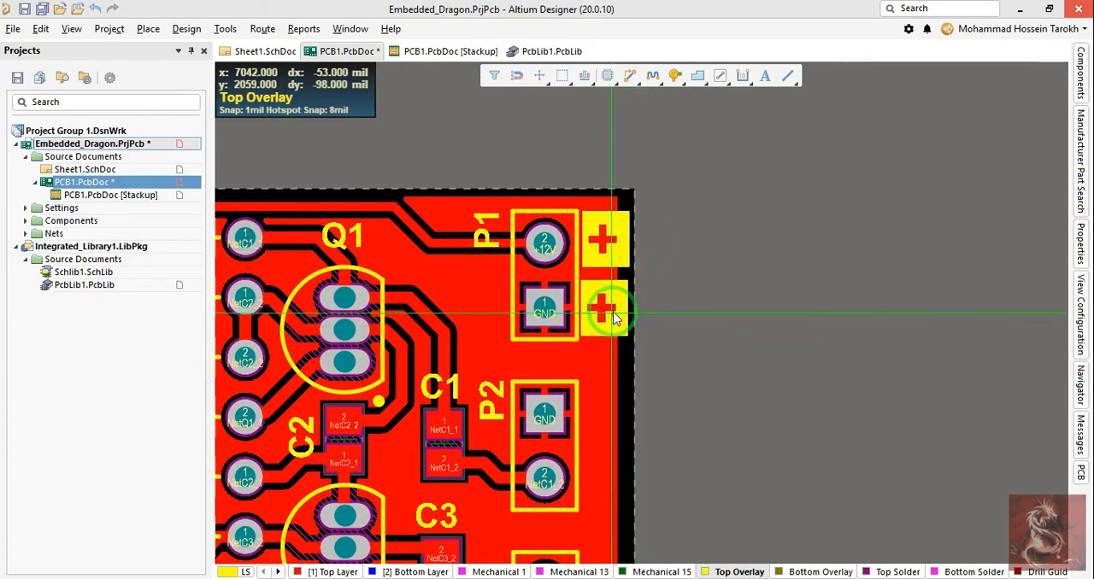
click(613, 312)
Step: Change the text of the string beside P1's GND pad to "-"
double_click(615, 316)
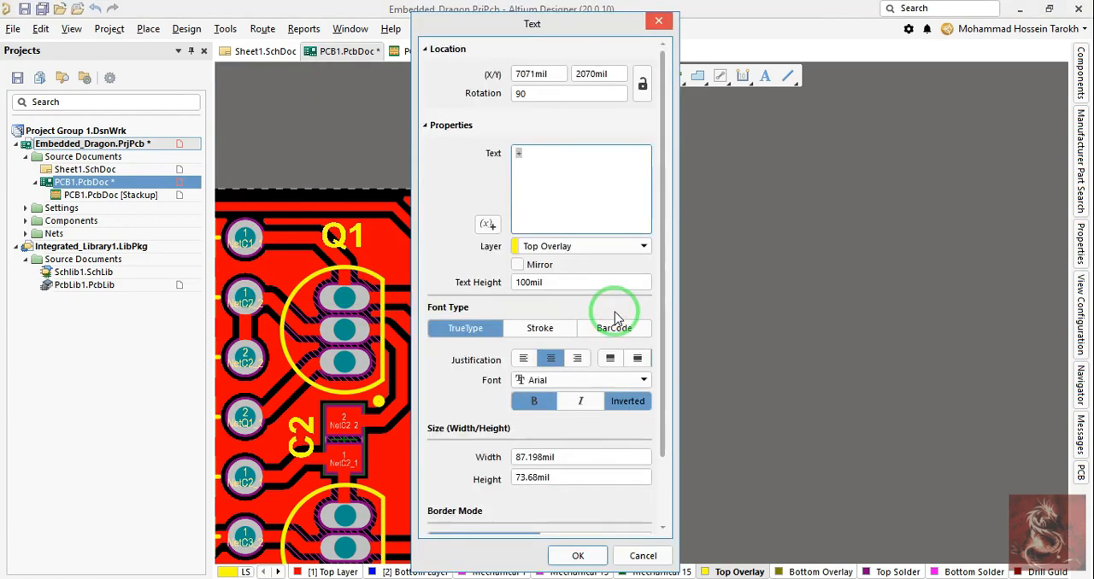
key(Return)
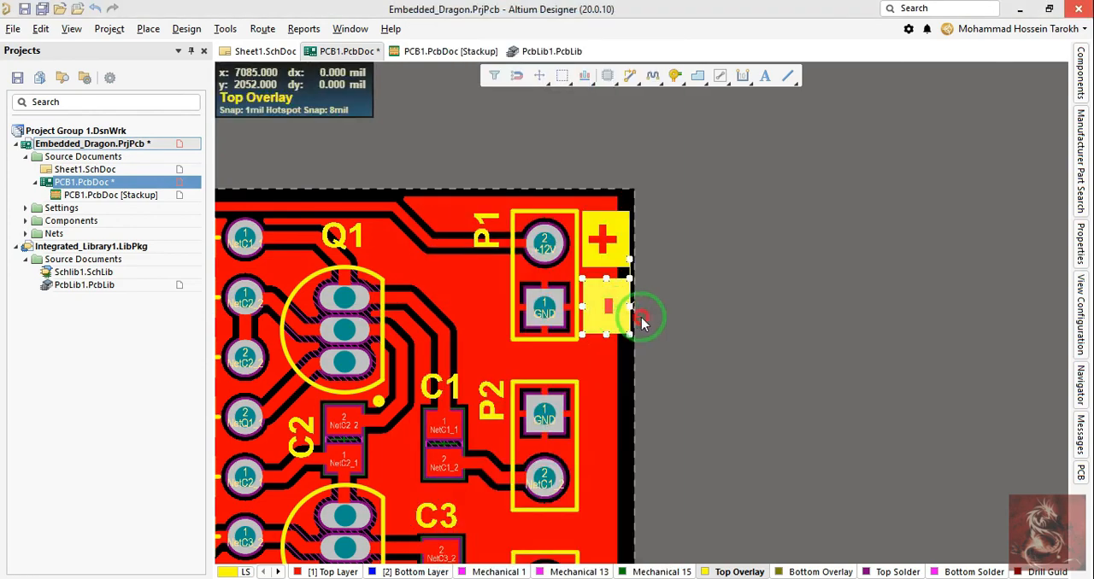
click(643, 323)
right_drag(701, 345, 729, 308)
Step: Try a margin border of 5 mil on the "-" string
double_click(639, 280)
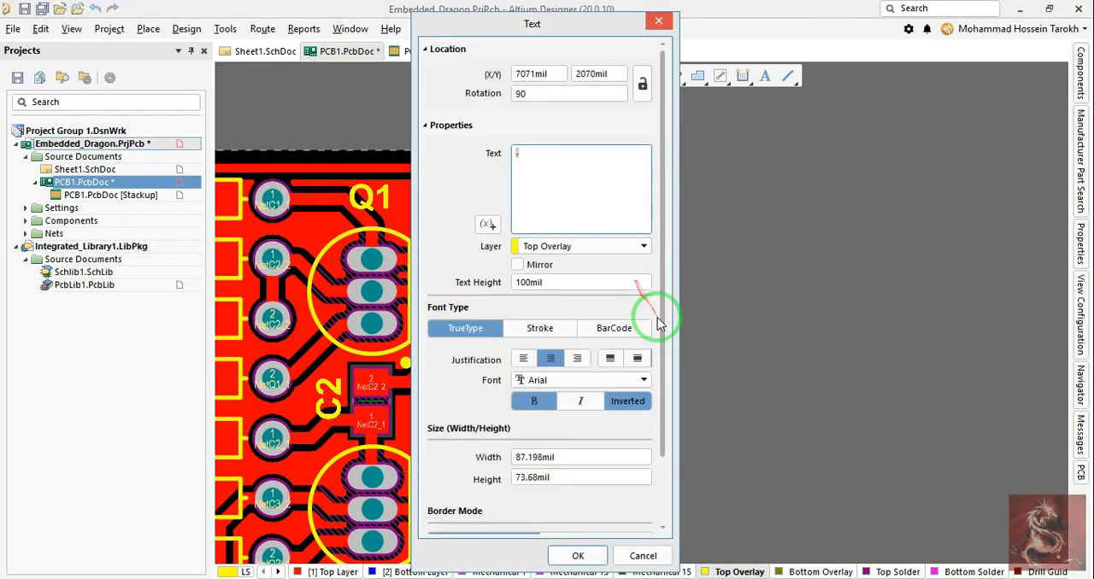
scroll(551, 316, down, 3)
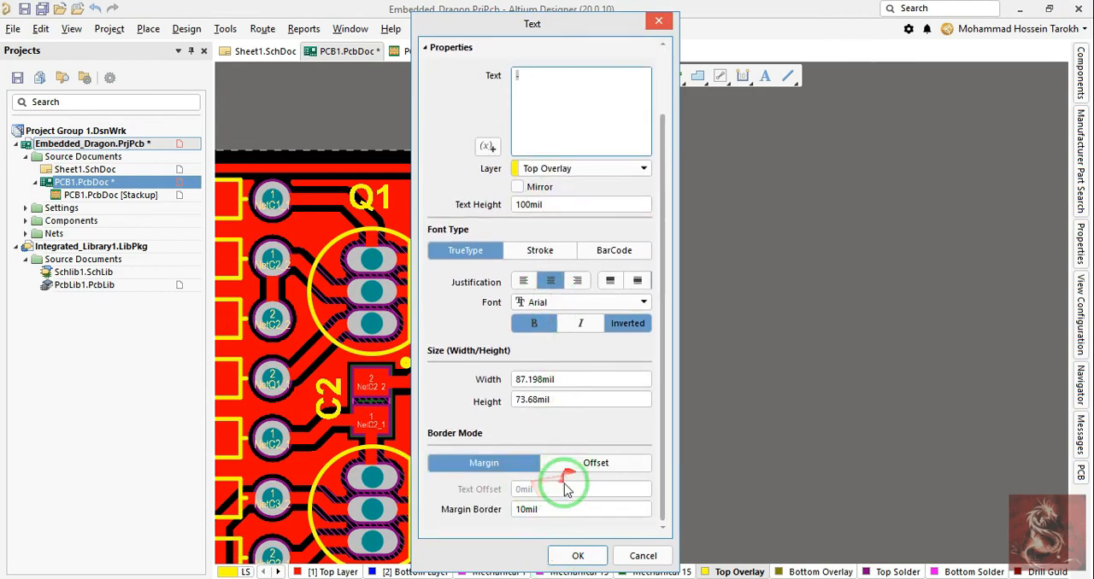
scroll(522, 346, up, 3)
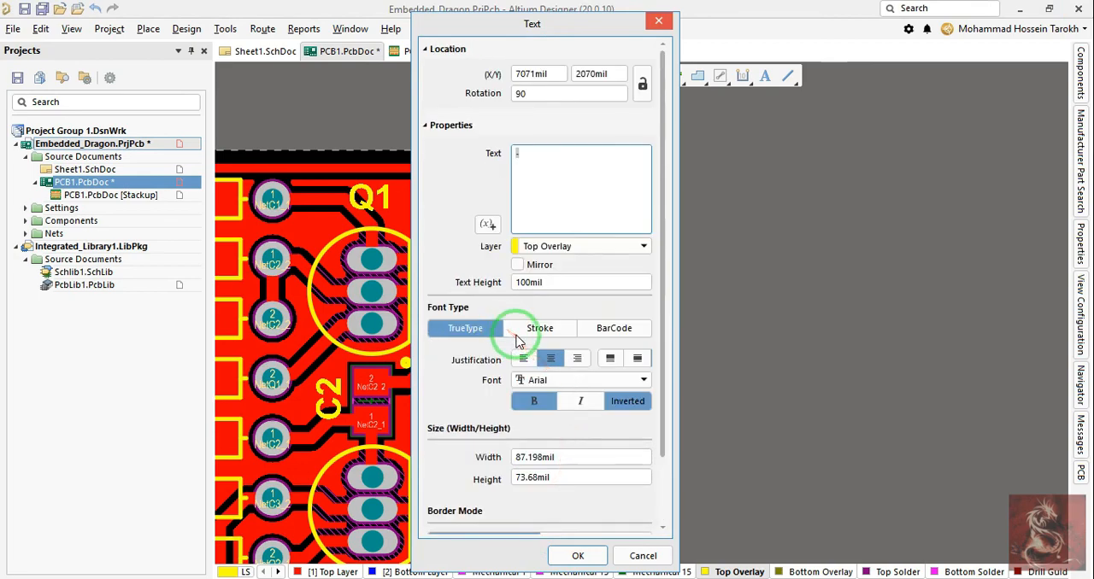
scroll(530, 359, down, 3)
click(545, 511)
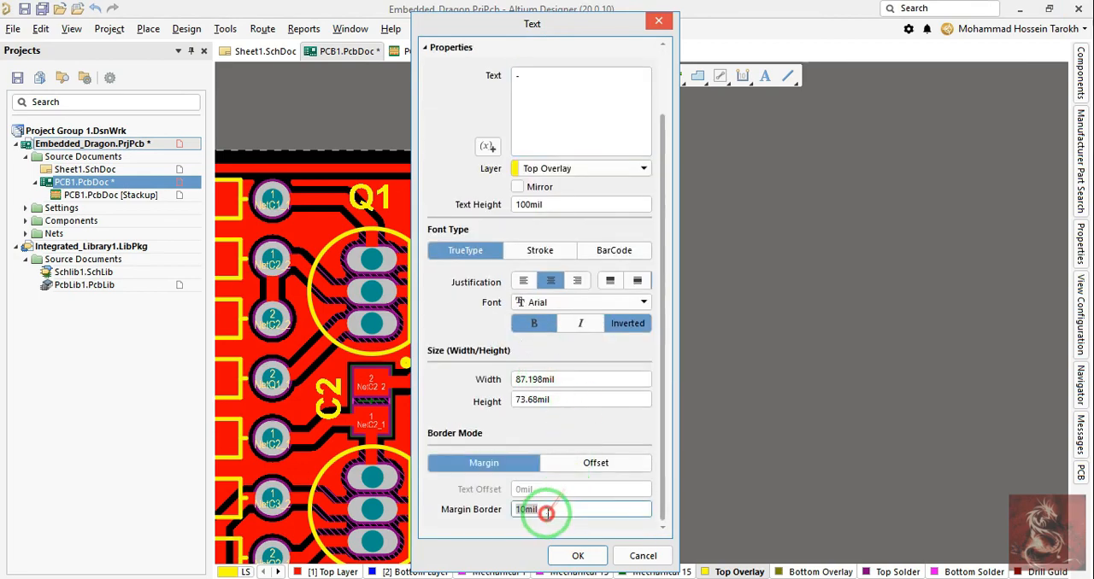
text(5)
key(Return)
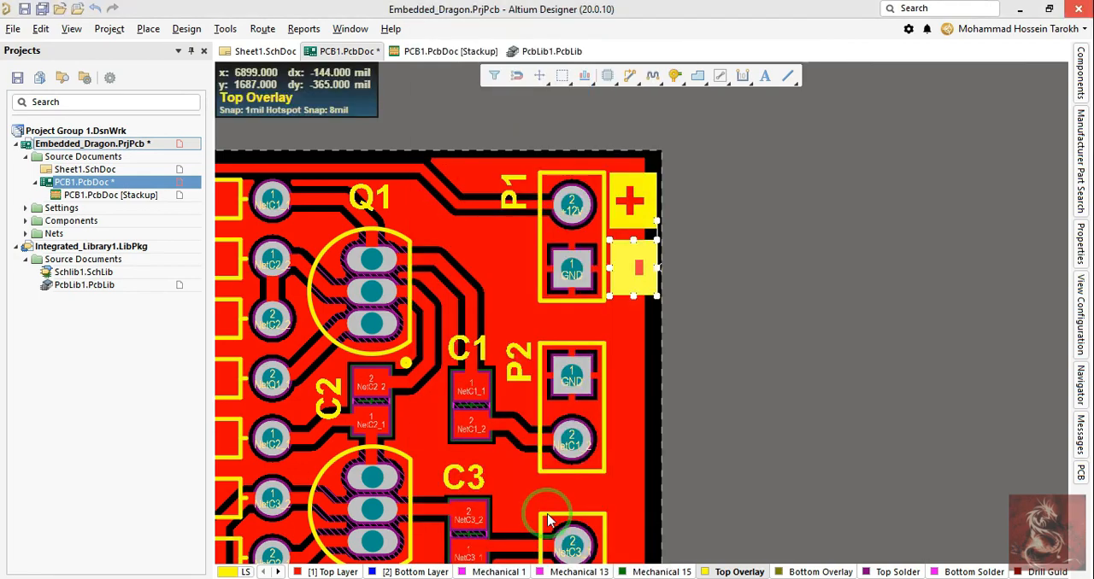
Step: Centre the "-" string vertically within its inverted box and try a smaller text height
click(642, 275)
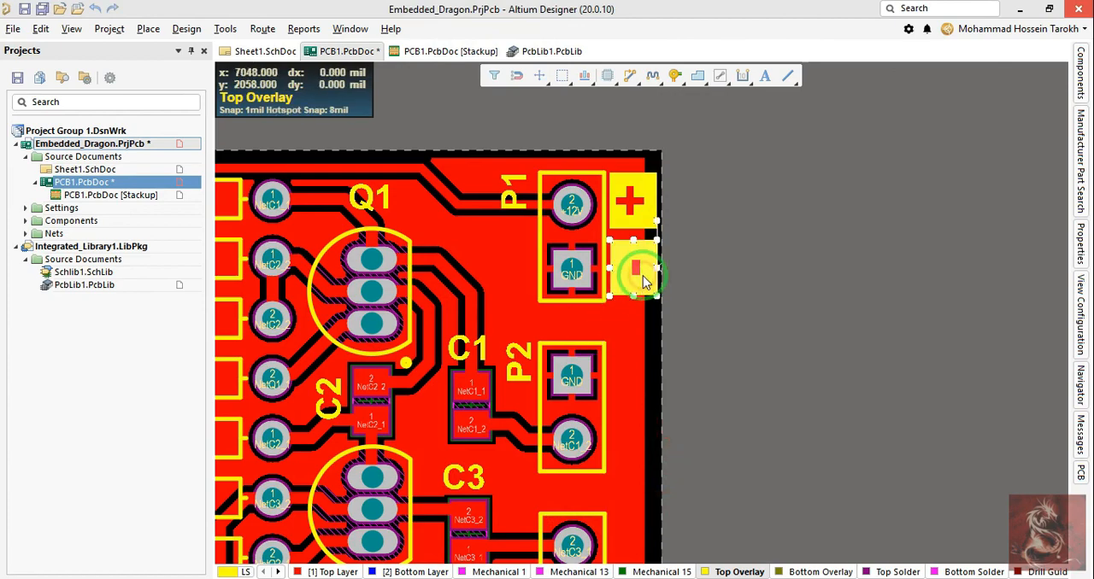
double_click(643, 276)
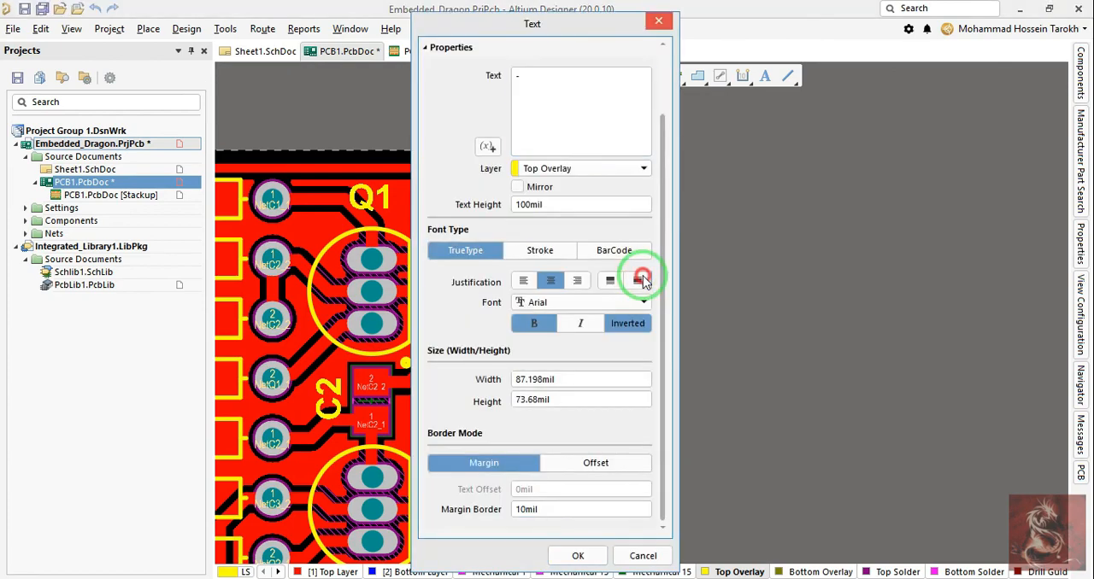
click(595, 208)
text(7)
key(Return)
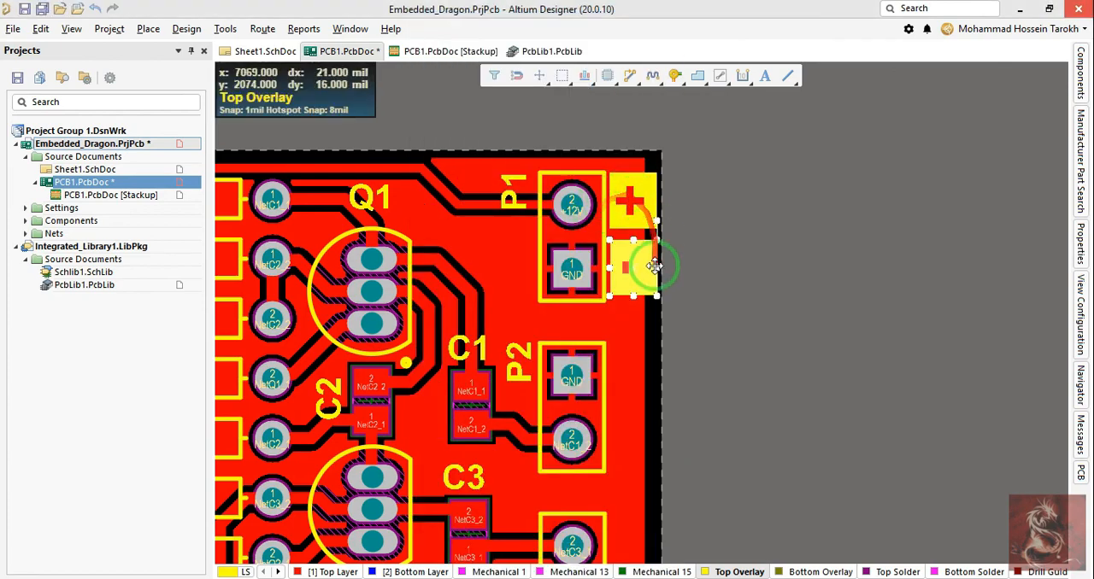
Step: Narrow the "-" string's box and adjust the "+" and "-" strings beside P1's pads
mouse_move(657, 267)
mouse_down()
mouse_move(621, 269)
mouse_move(649, 270)
mouse_up()
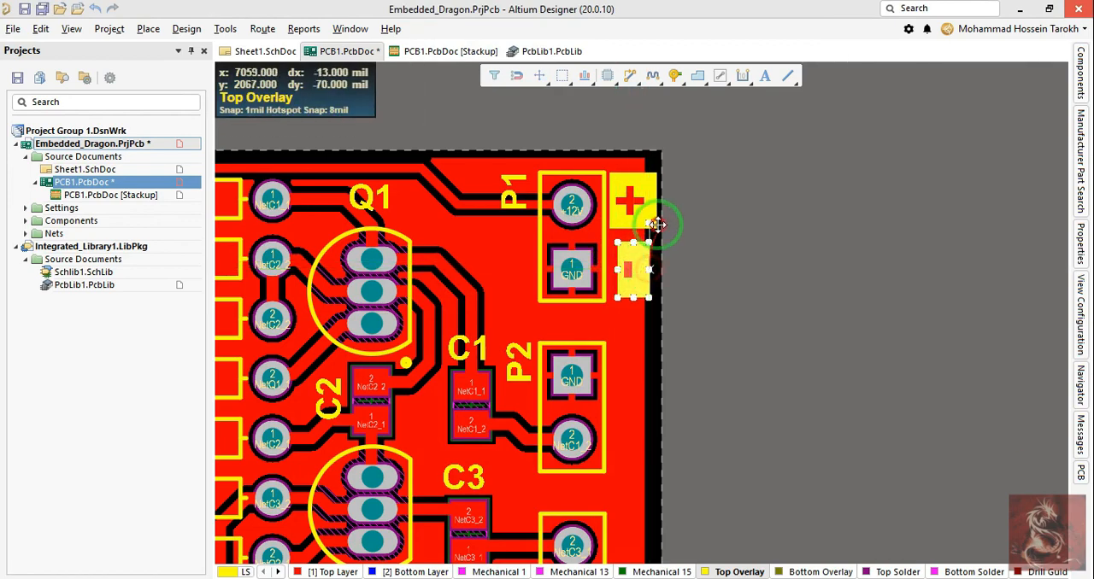
mouse_move(652, 199)
mouse_down()
mouse_move(629, 201)
mouse_move(657, 201)
mouse_up()
click(716, 238)
scroll(686, 273, down, 1)
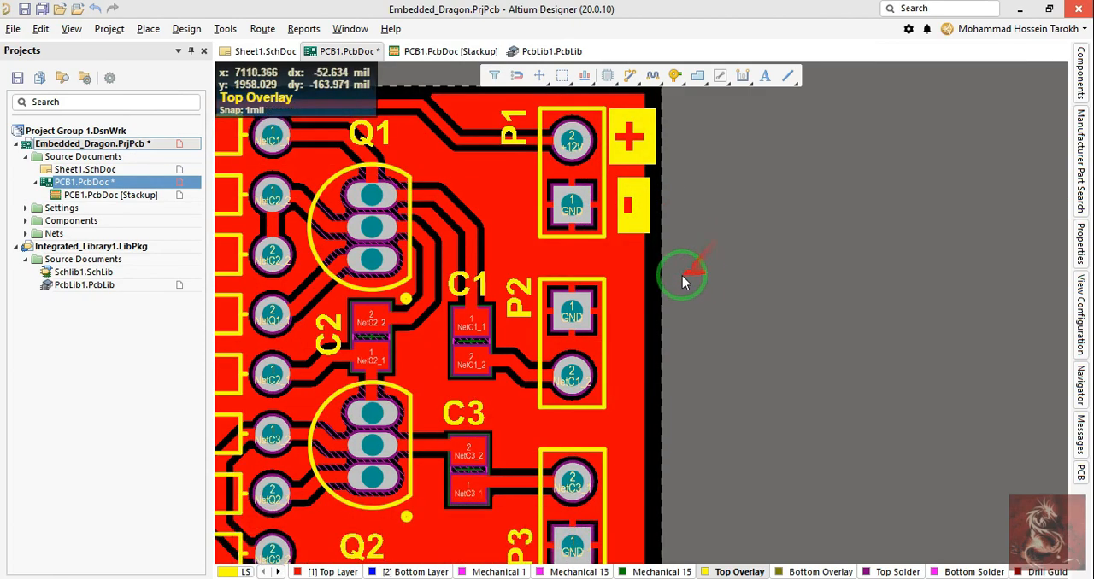
ctrl+scroll(686, 276, up, 2)
right_drag(625, 390, 731, 341)
ctrl+scroll(730, 340, down, 1)
ctrl+scroll(731, 340, down, 1)
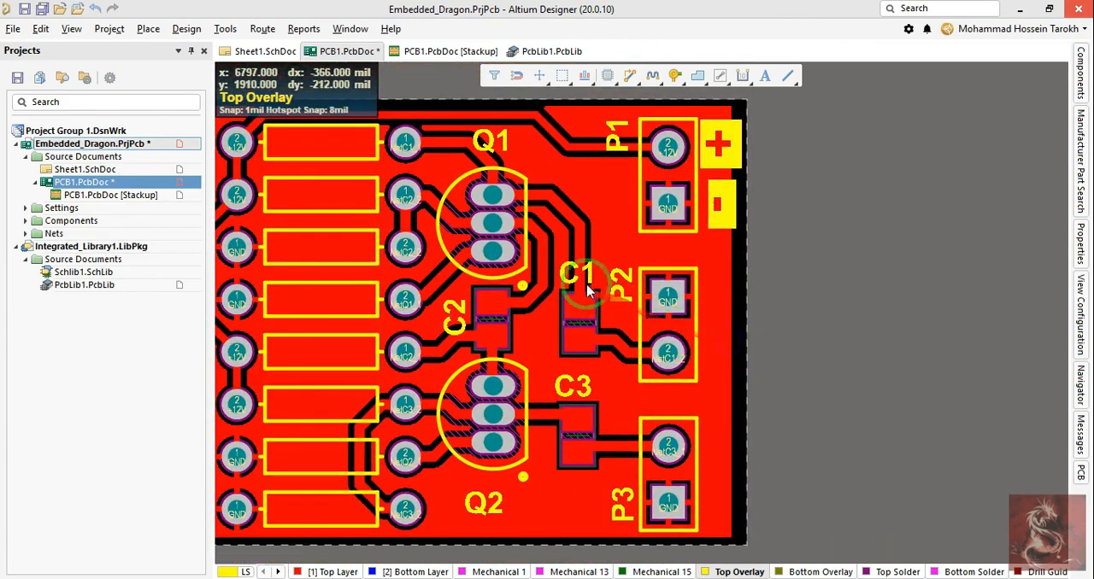
Step: Check the connectors in the schematic and place a copy of P1's "+" string beside P2's pad 2
click(259, 53)
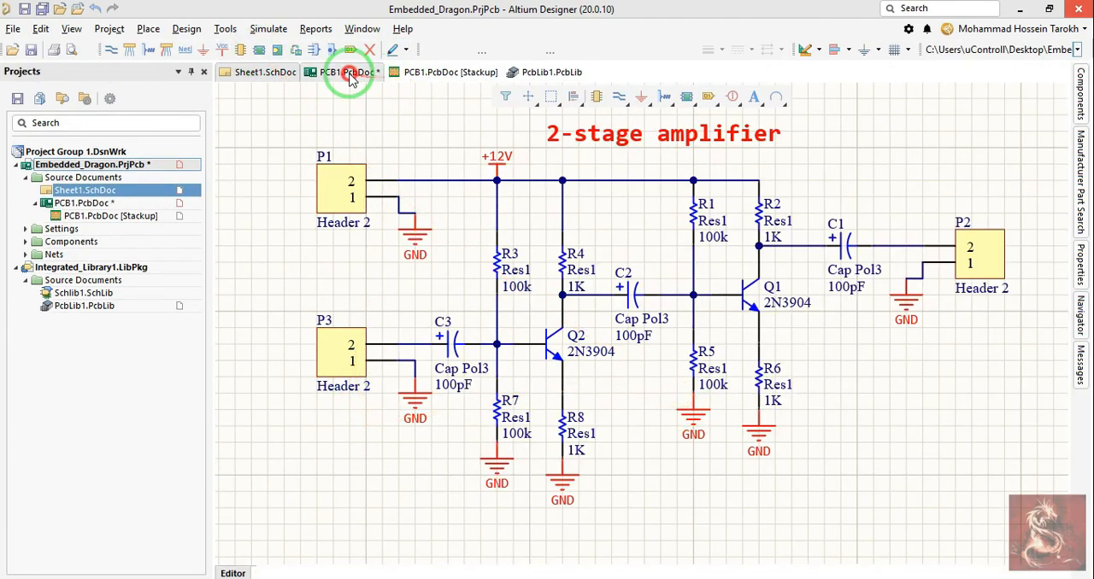
click(344, 72)
key(p)
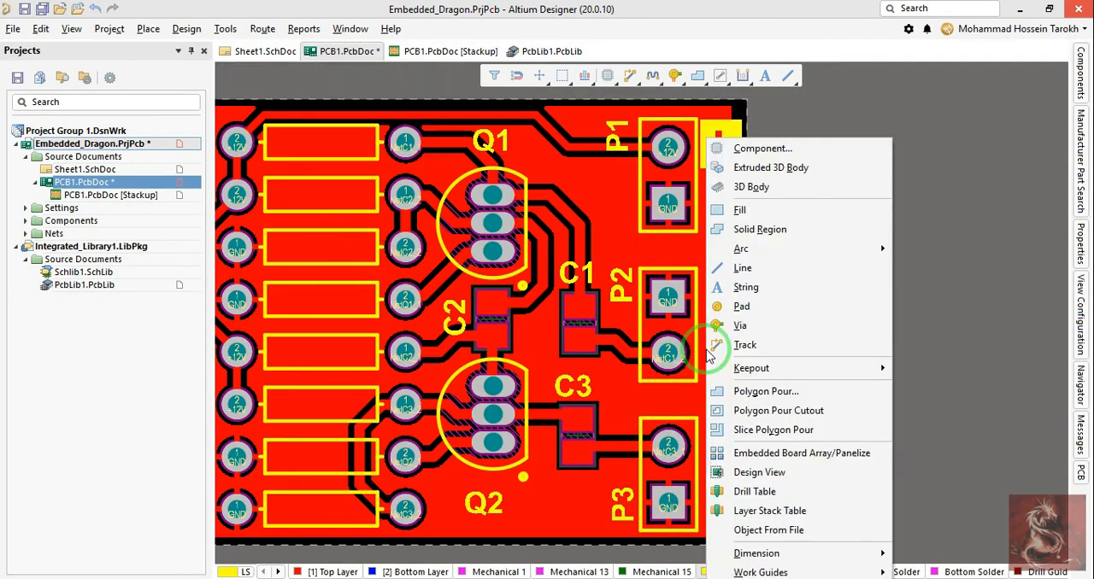
key(Escape)
right_drag(770, 247, 768, 261)
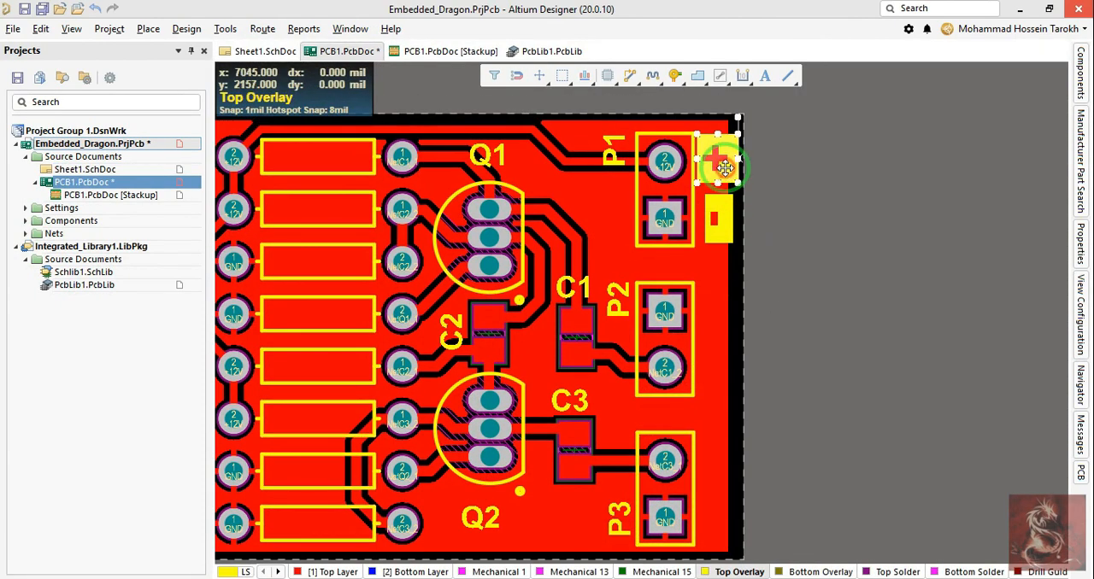
drag(725, 168, 723, 378)
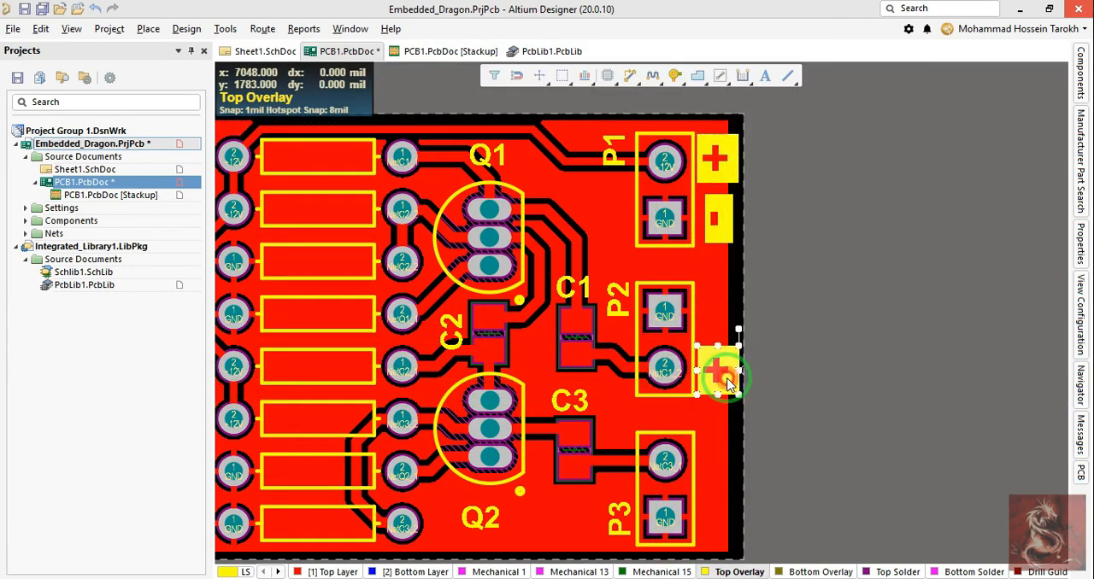
Step: Change the text of the string beside P2's pad 2 to "I" and rotate it upright beside the pad
double_click(733, 380)
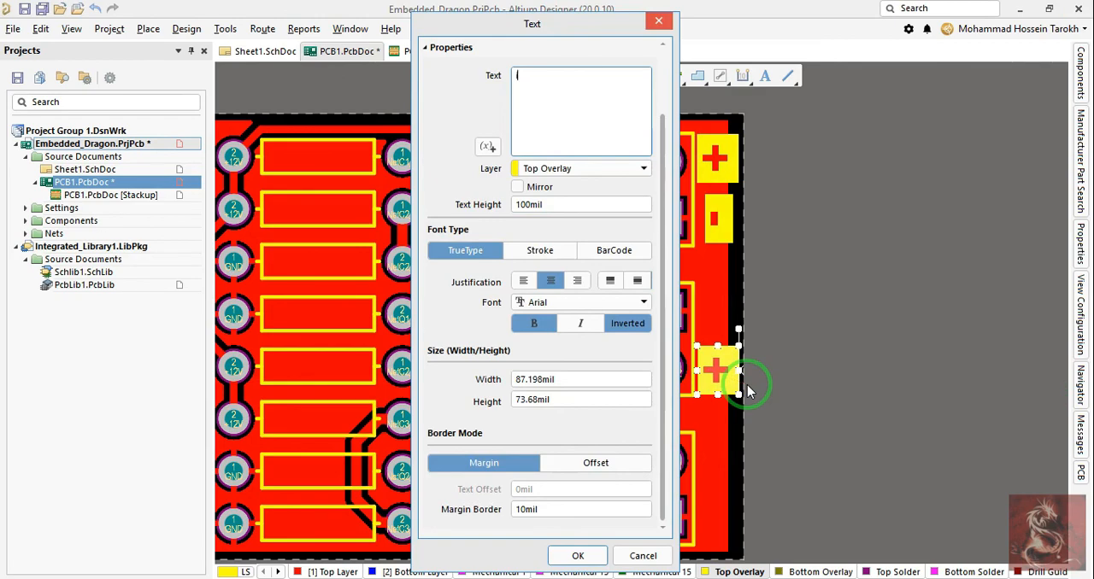
key(Return)
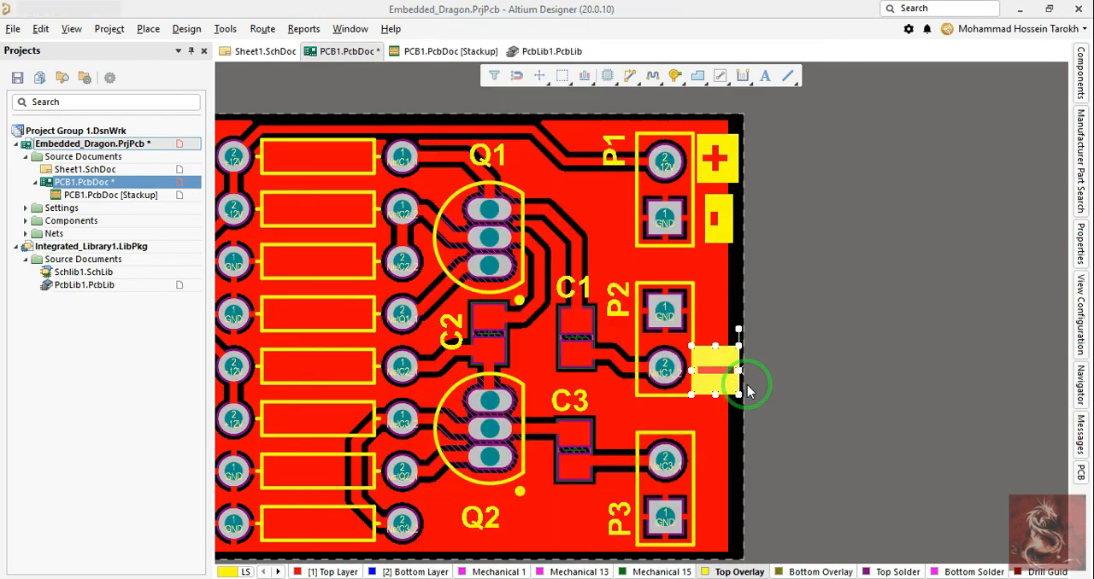
drag(697, 382, 714, 346)
Step: Set the font of the "I" string beside P2 to Times New Roman
double_click(714, 354)
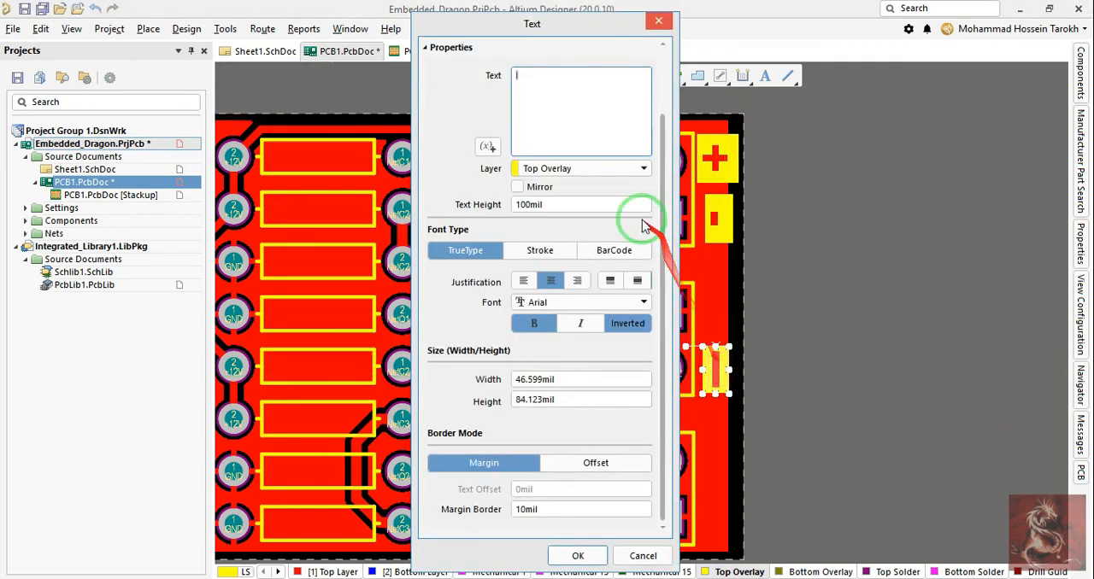
click(547, 304)
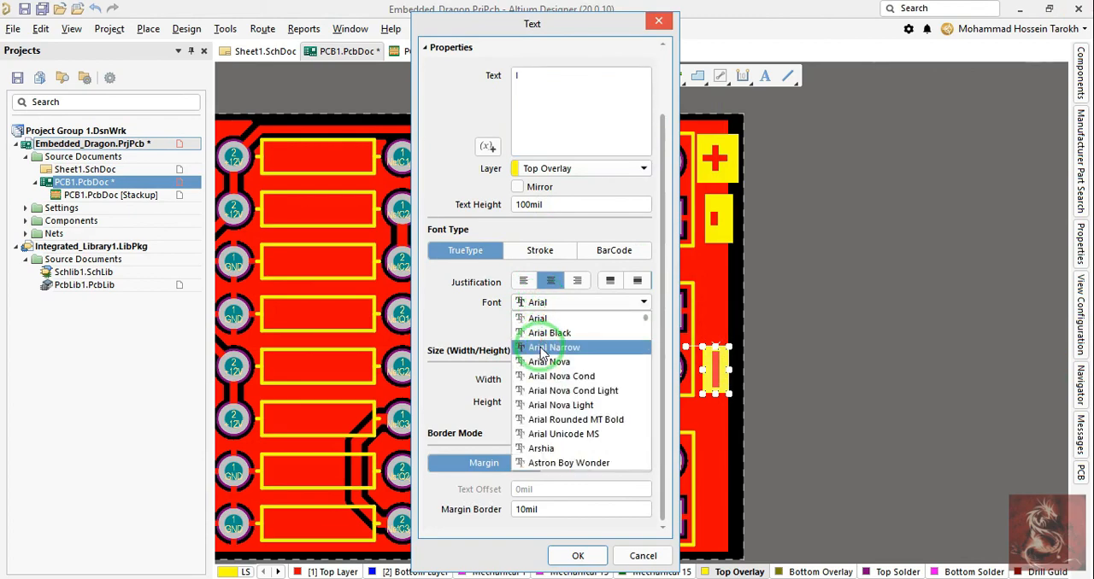
text(ti)
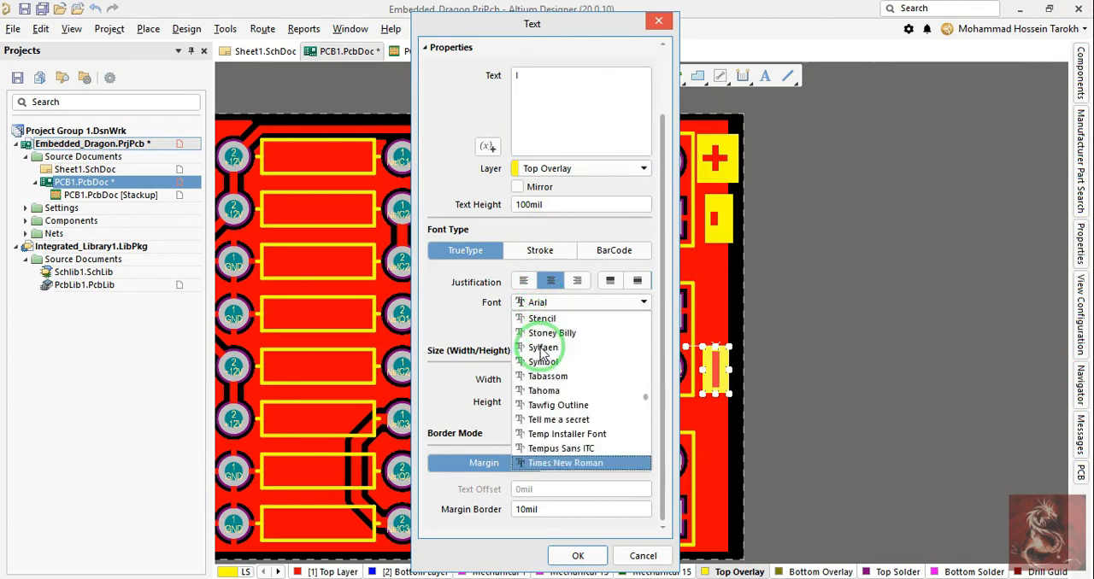
key(Return)
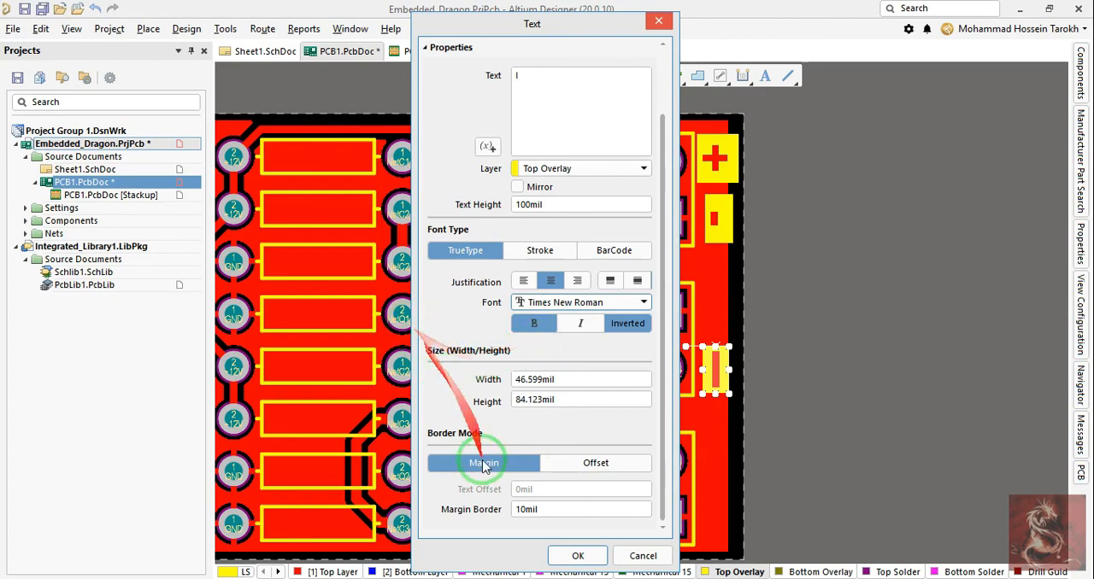
click(578, 556)
click(822, 395)
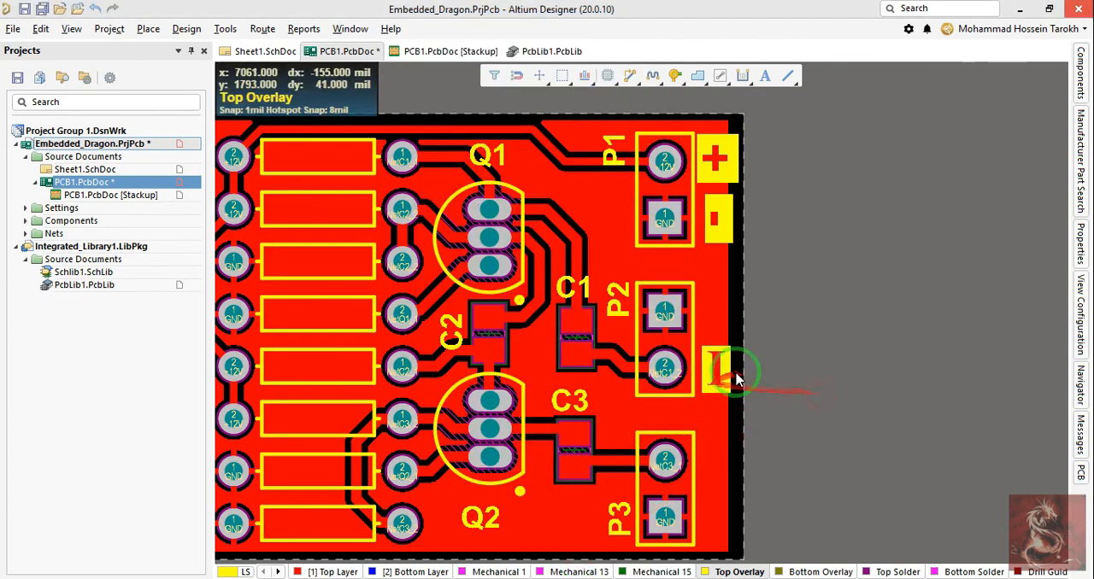
Step: Copy the "I" string and paste the copy beside P3's pad 2
right_drag(733, 387, 728, 360)
key(ctrl+c)
click(715, 348)
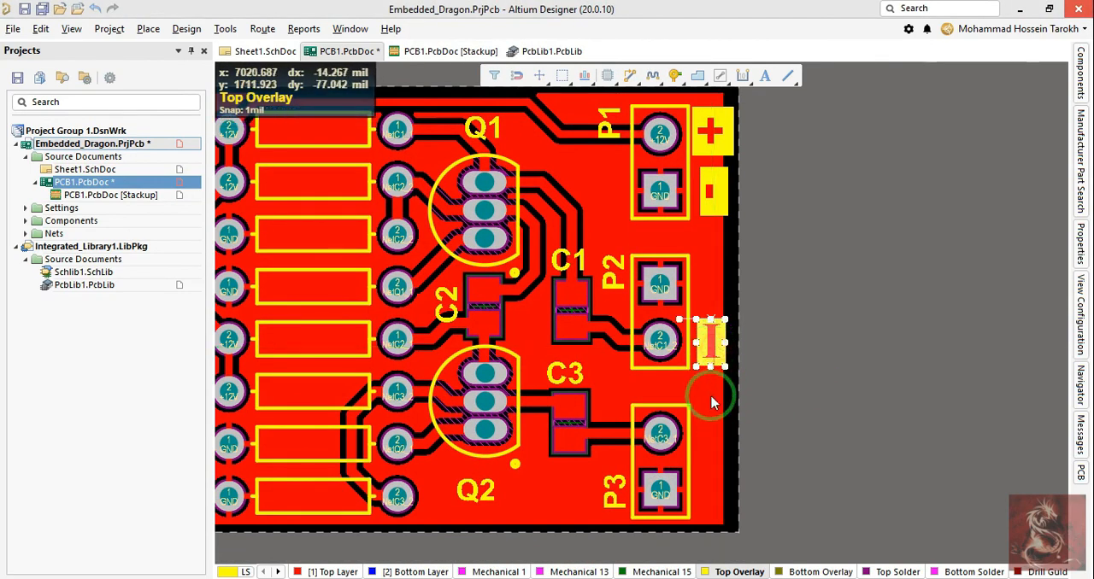
key(ctrl+v)
click(715, 444)
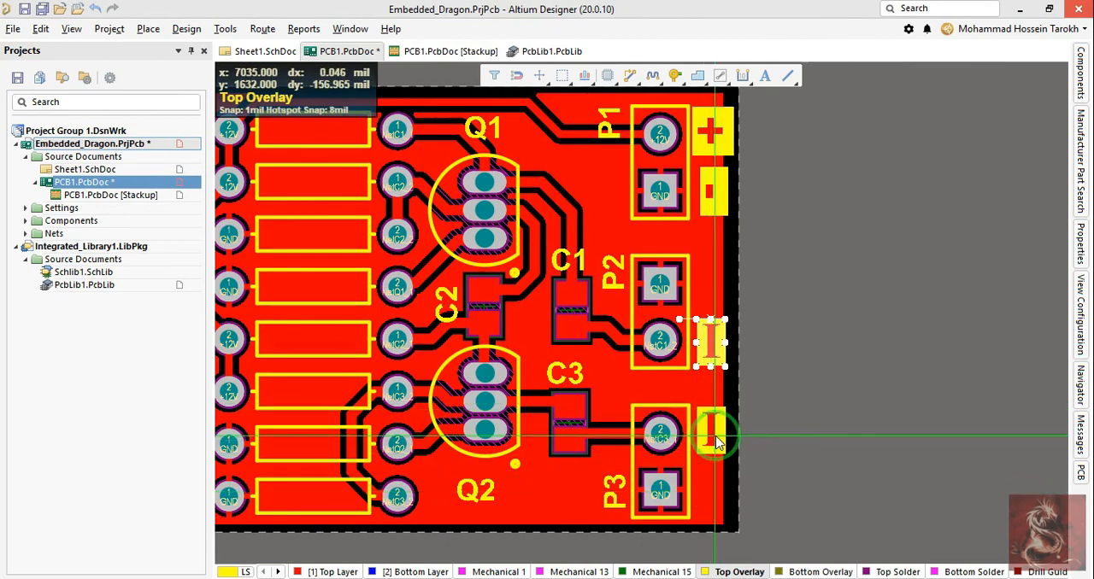
Step: Change the text of the copied string beside P3's pad 2 to "O" and adjust its placement beside the pad
double_click(711, 434)
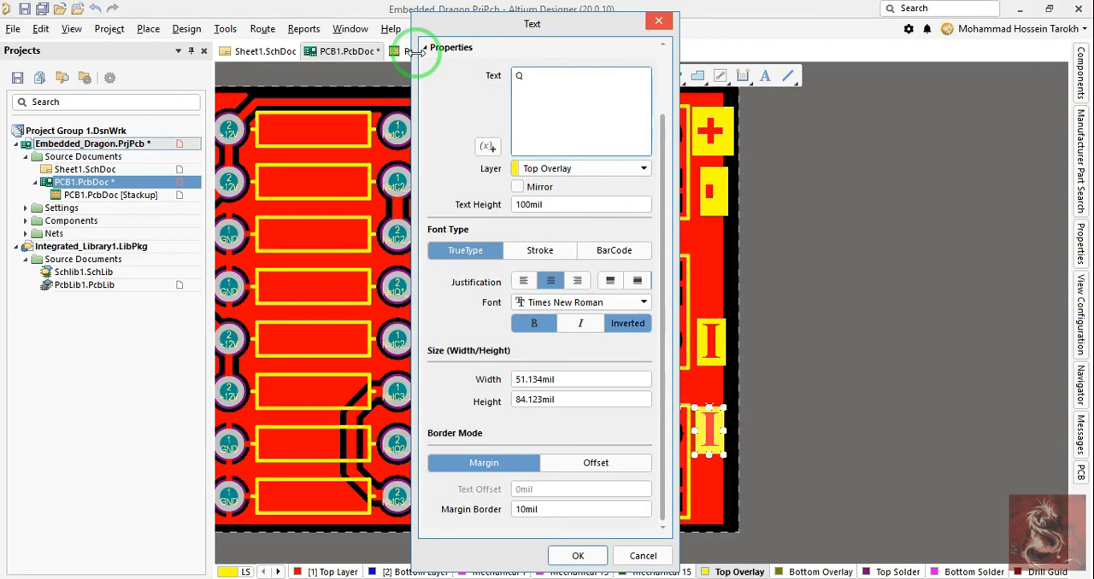
key(Return)
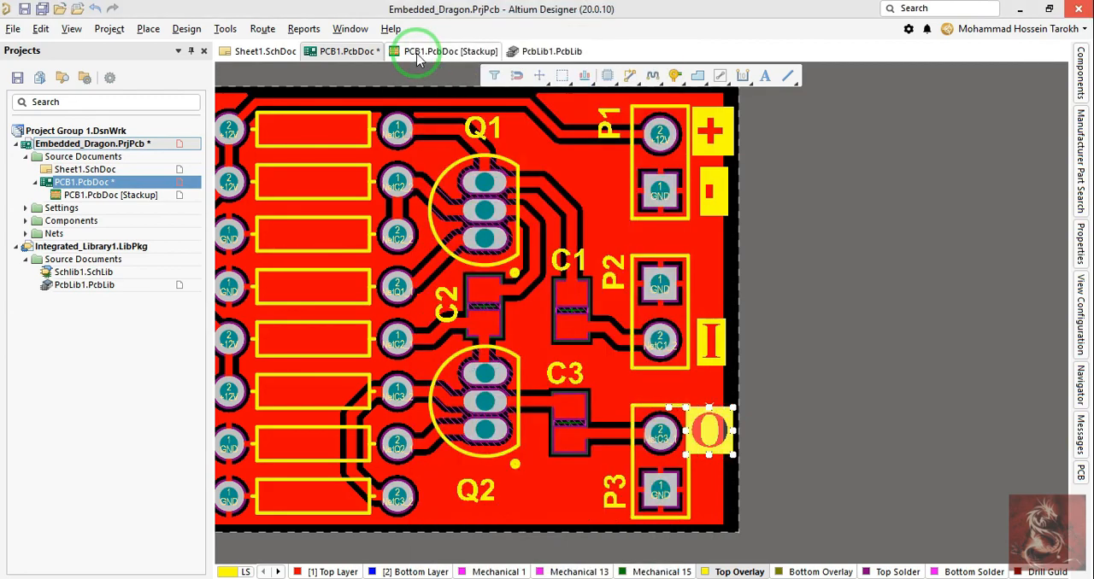
ctrl+scroll(768, 492, up, 2)
drag(697, 411, 699, 373)
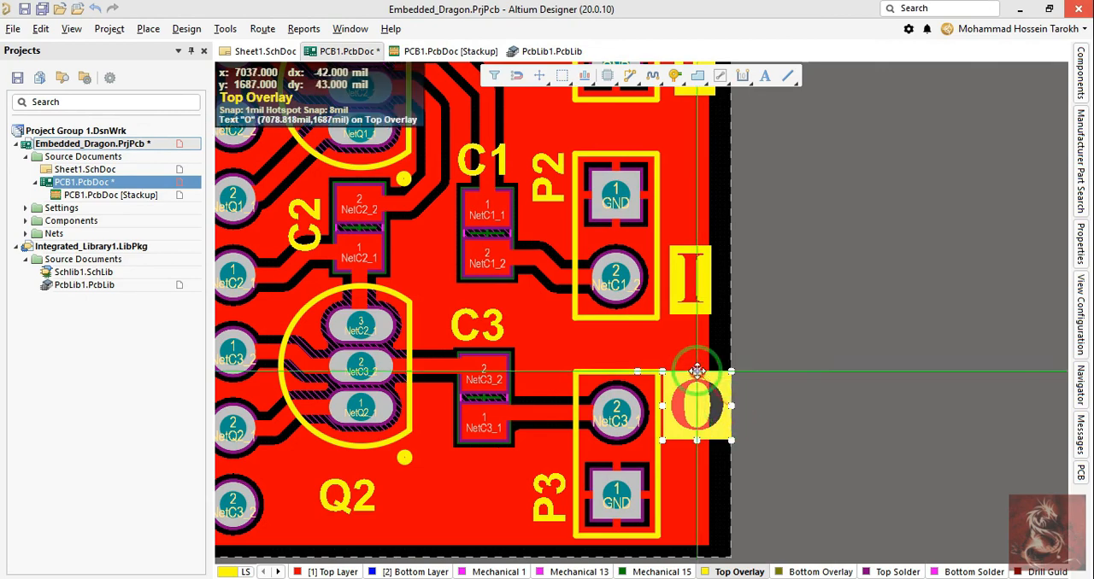
Step: Set the text height of the "O" string beside P3 to 75 mil and shrink its frame around the letter
double_click(728, 406)
click(551, 206)
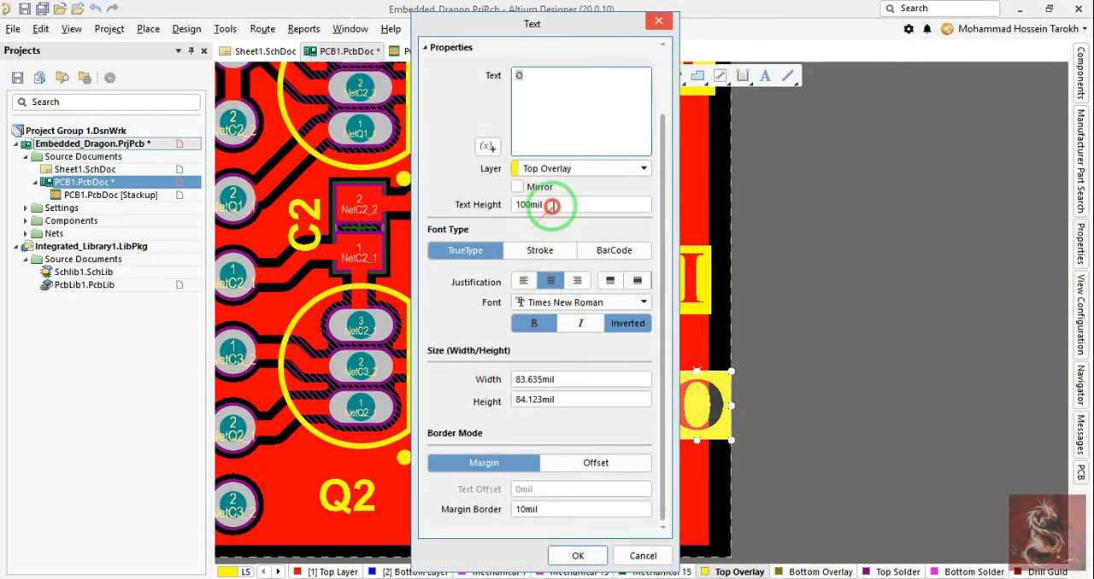
text(75)
key(Return)
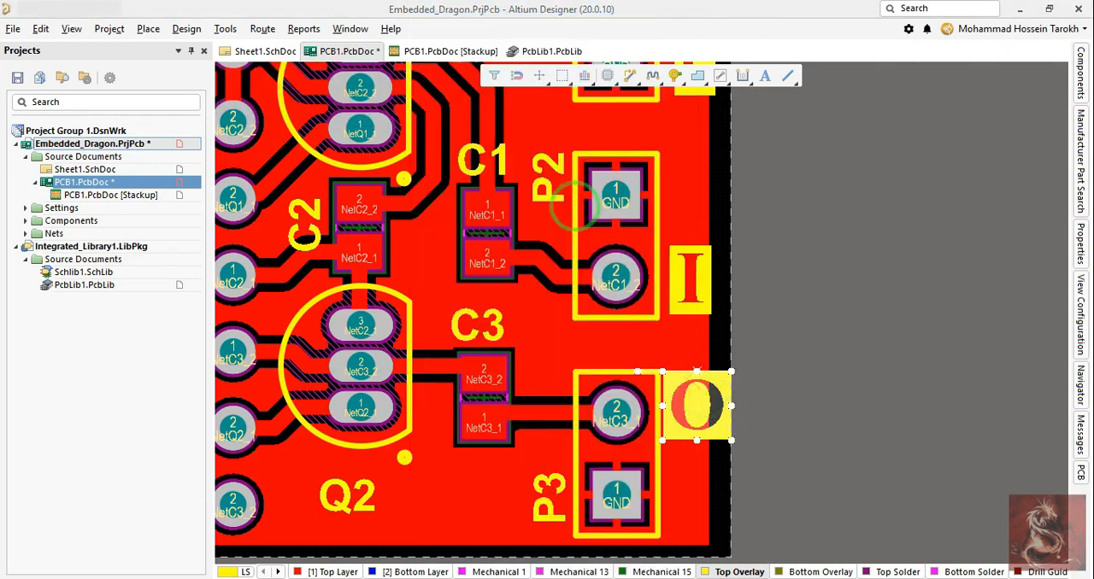
click(699, 440)
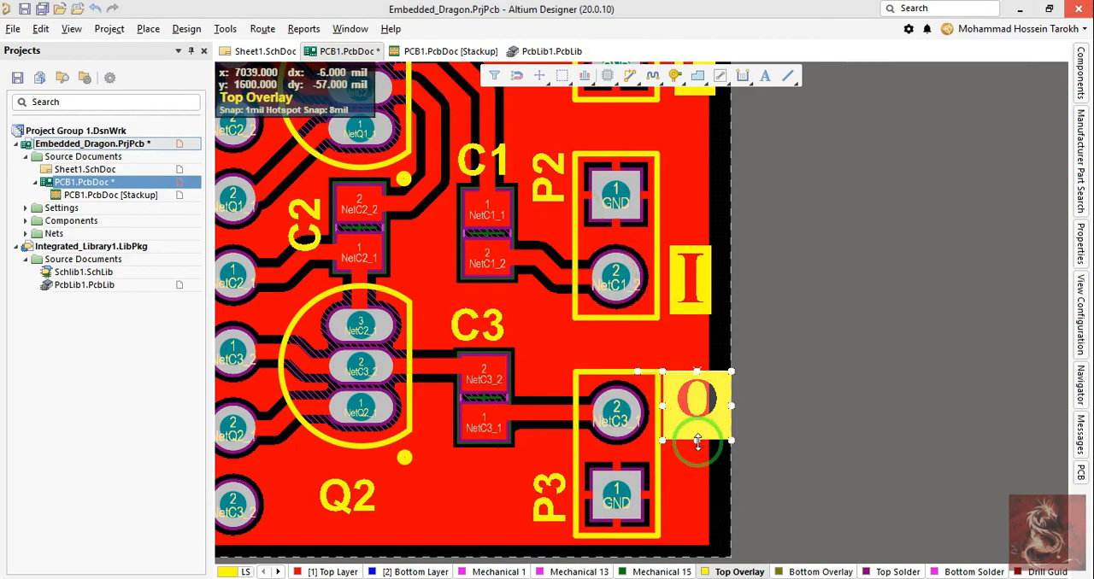
drag(697, 440, 697, 425)
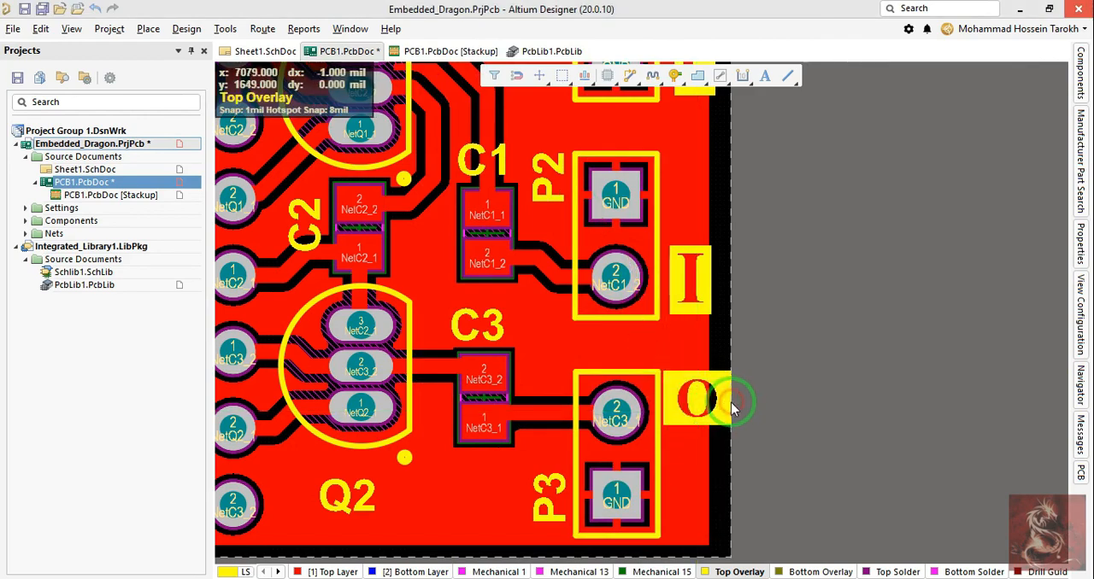
drag(734, 398, 696, 377)
Step: Copy P1's "-" string and place one copy beside pad 1 of P2 and another beside pad 1 of P3
click(779, 301)
right_drag(823, 270, 877, 455)
ctrl+scroll(877, 455, down, 1)
click(768, 276)
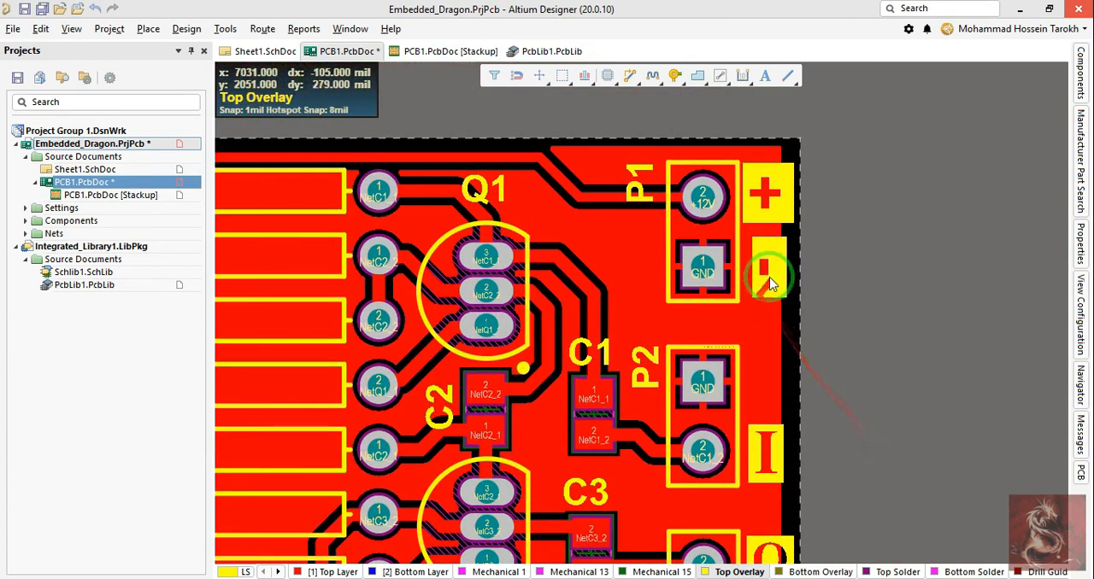
key(ctrl+c)
click(769, 277)
right_drag(853, 367, 843, 299)
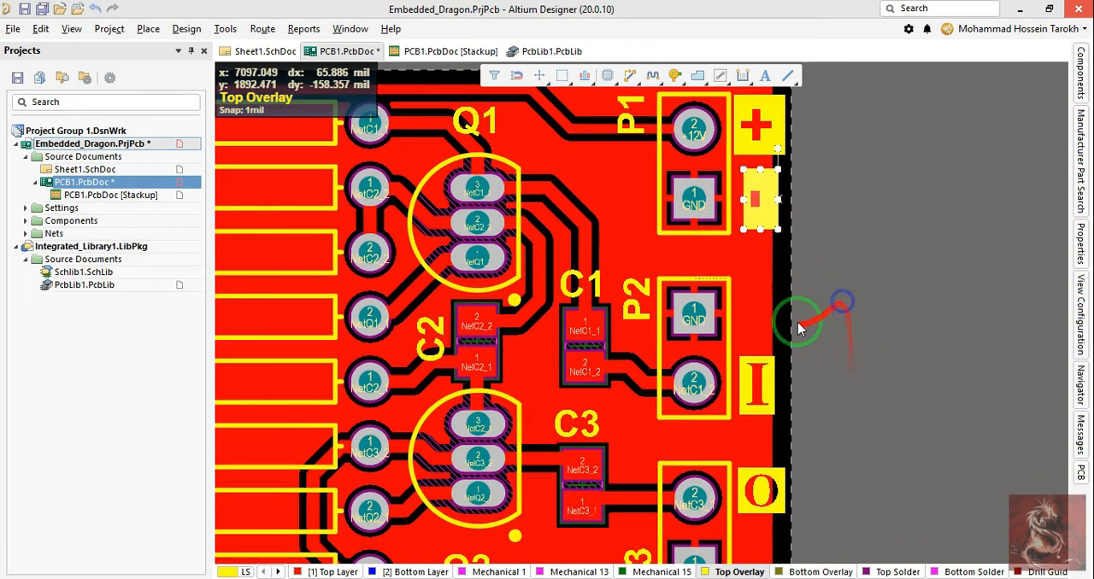
key(ctrl+v)
click(756, 321)
right_drag(784, 454, 745, 282)
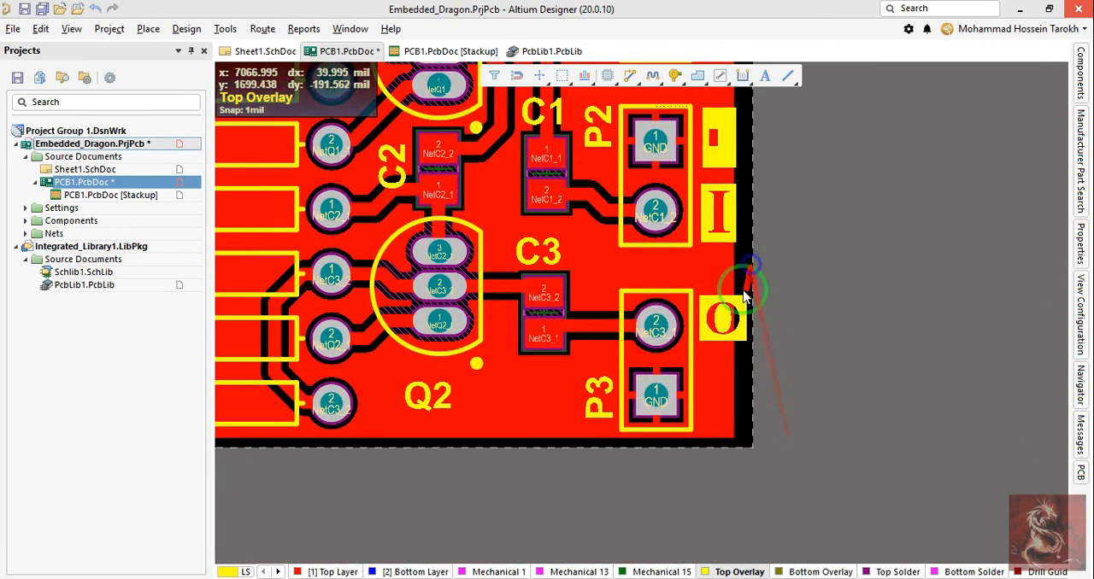
key(ctrl+v)
click(719, 403)
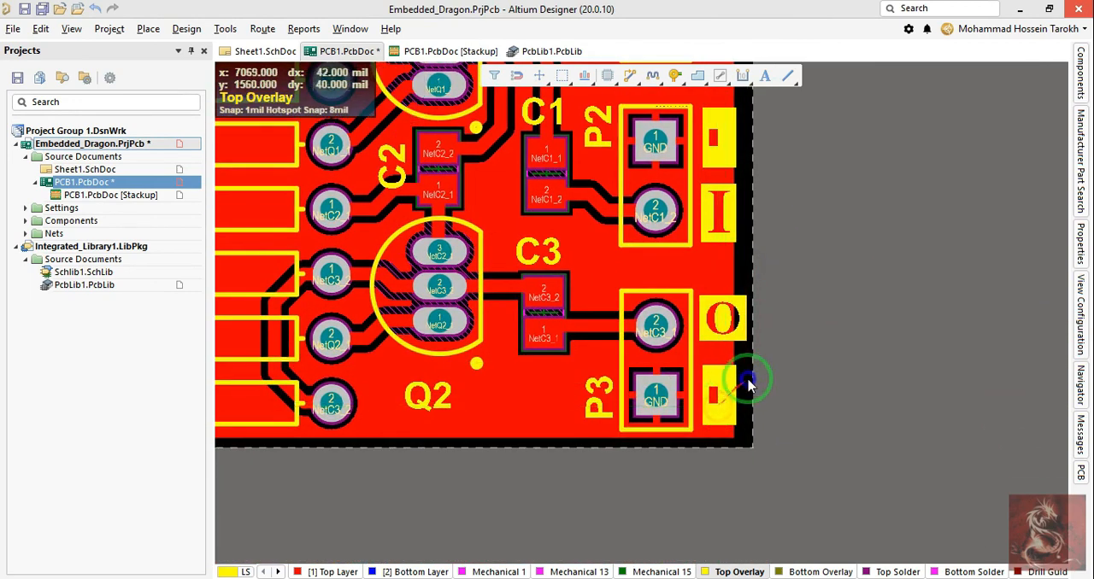
Step: Examine the connector labels on the board in the 3D view, then return to the 2D view
ctrl+scroll(765, 393, down, 2)
right_drag(821, 324, 792, 368)
key(3)
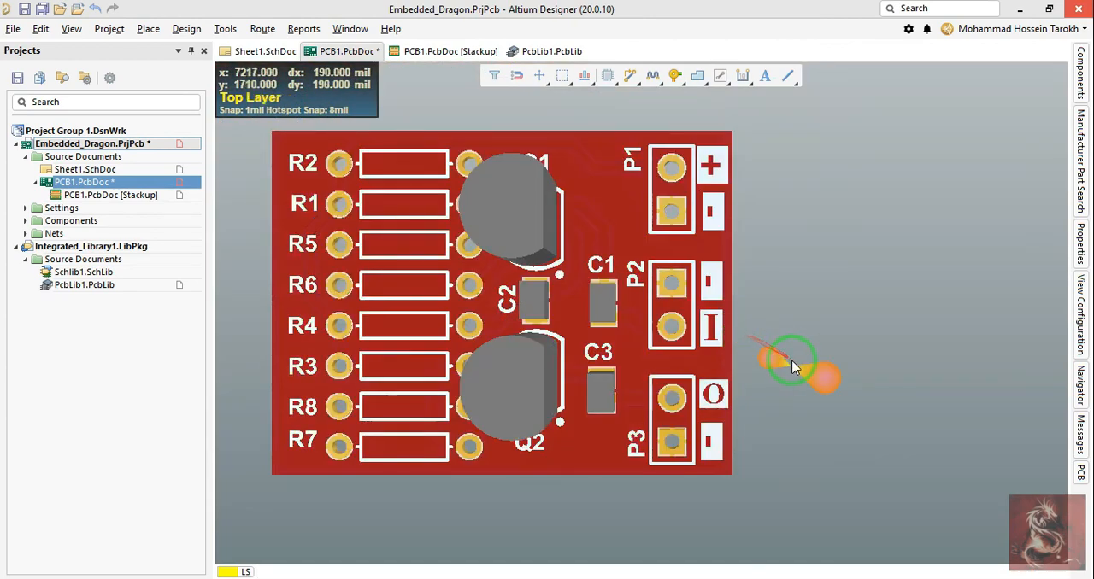
right_drag(823, 259, 872, 244)
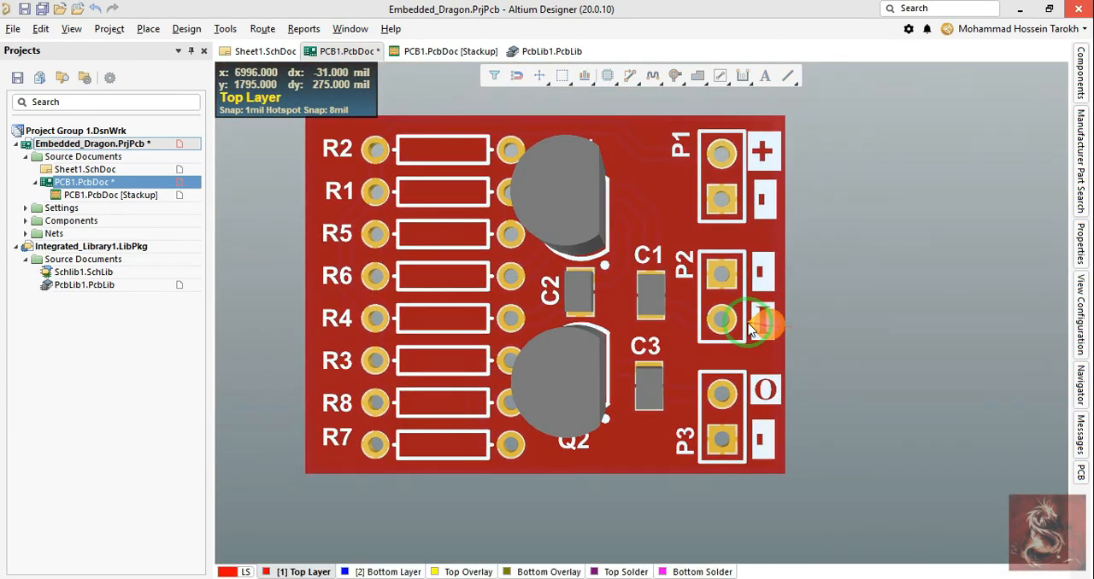
right_drag(799, 350, 773, 358)
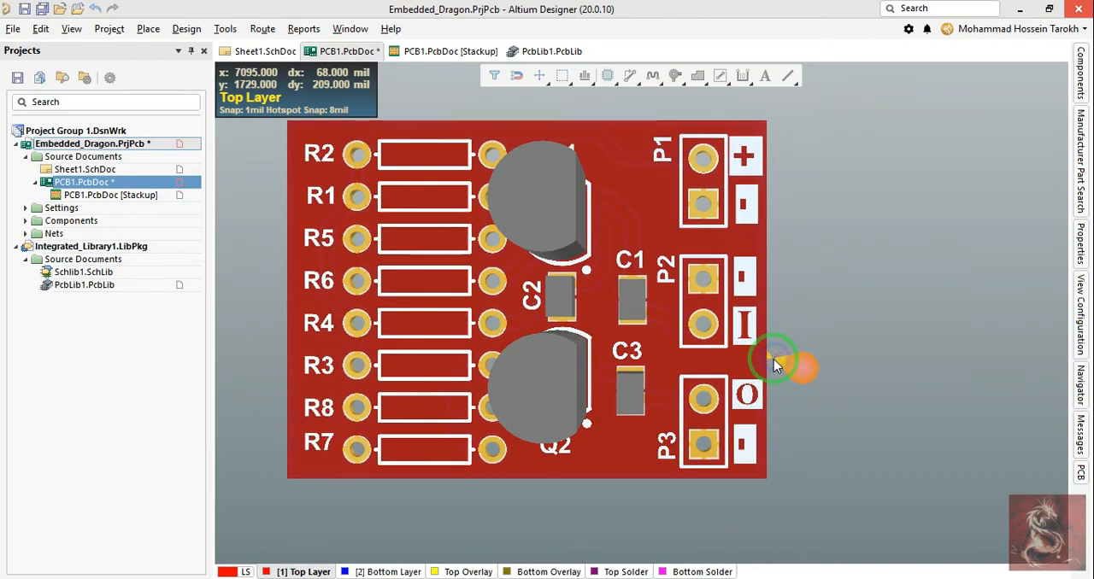
key(2)
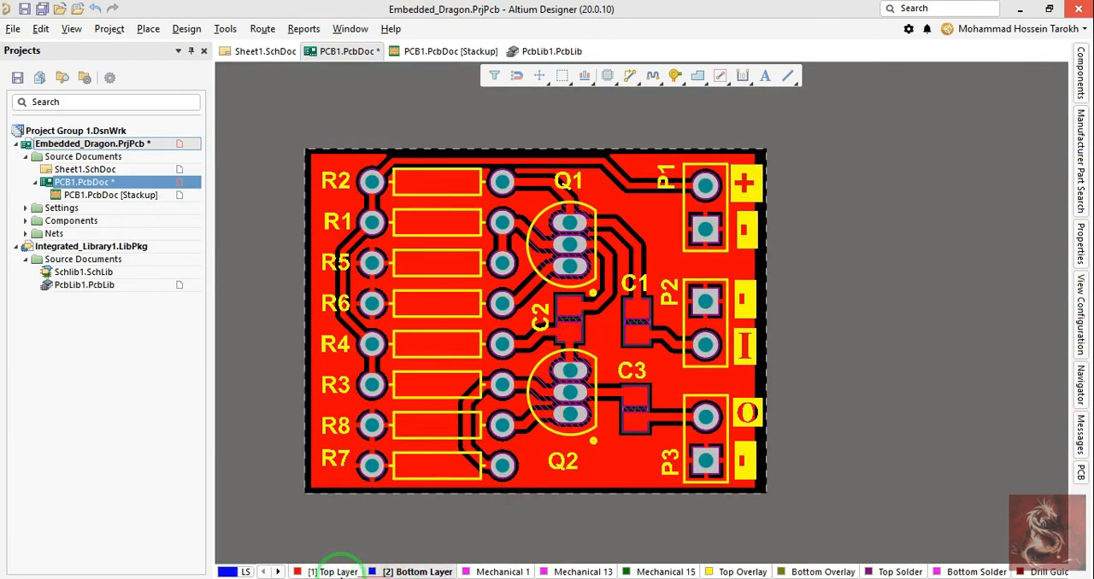
click(341, 574)
click(640, 225)
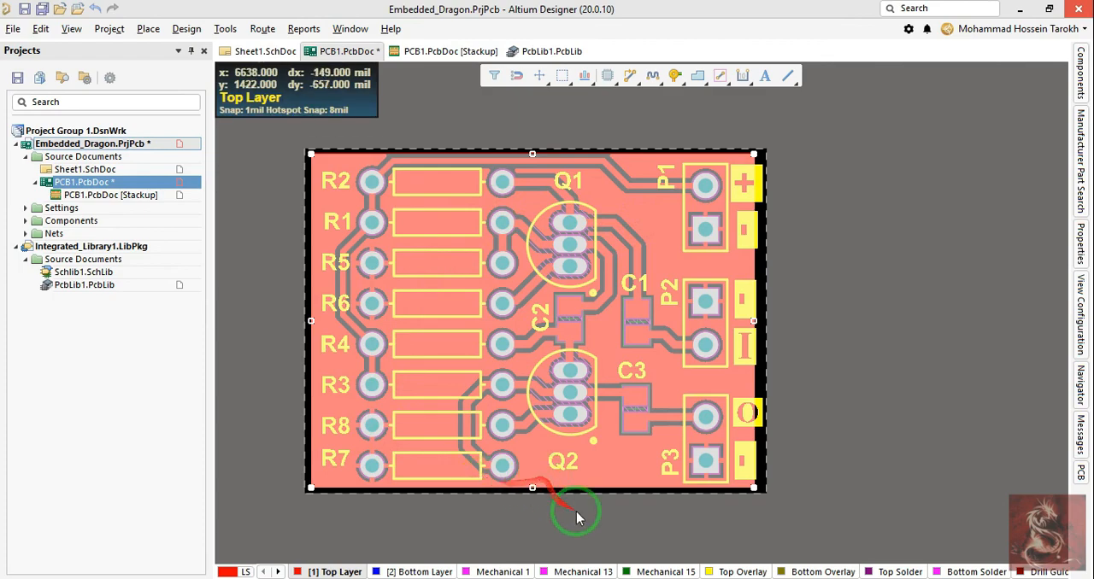
click(393, 572)
key(p)
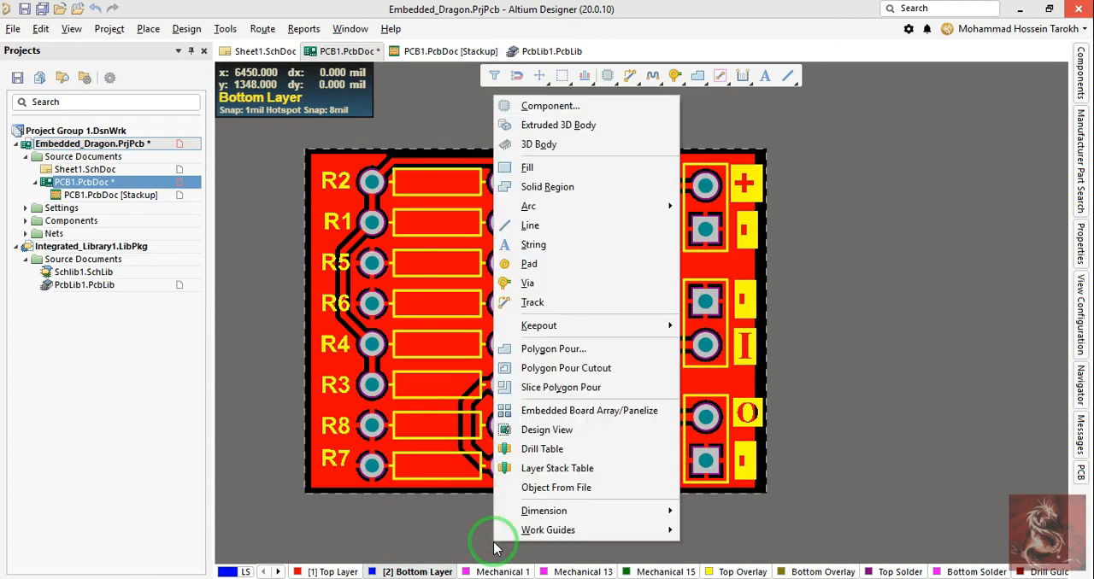
key(Escape)
Step: Copy the GND polygon on the Top Layer, using the centre of R7's pad 1 as the reference point
click(330, 572)
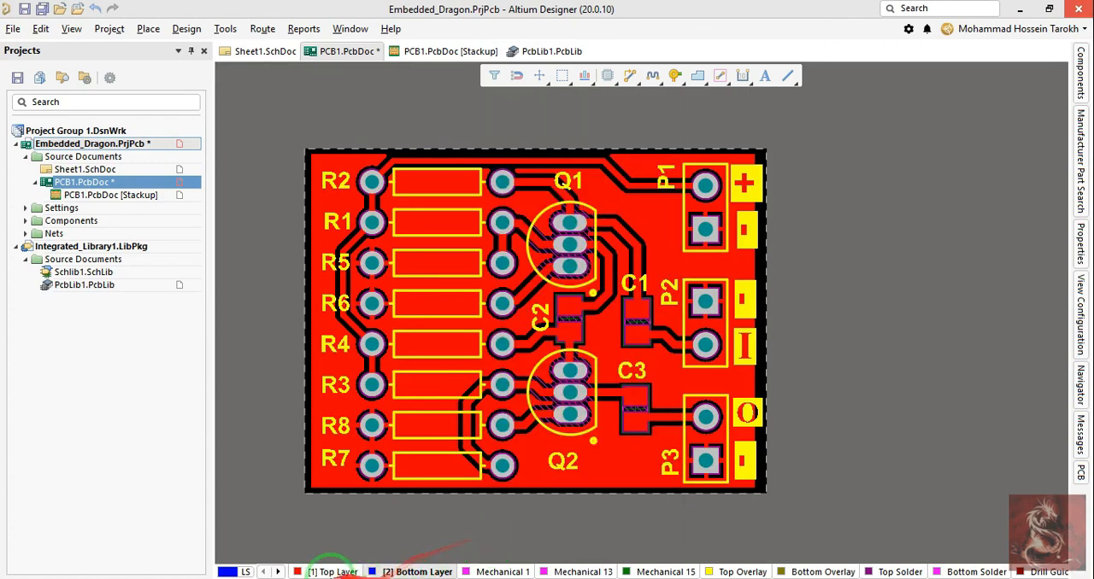
click(333, 481)
key(ctrl+c)
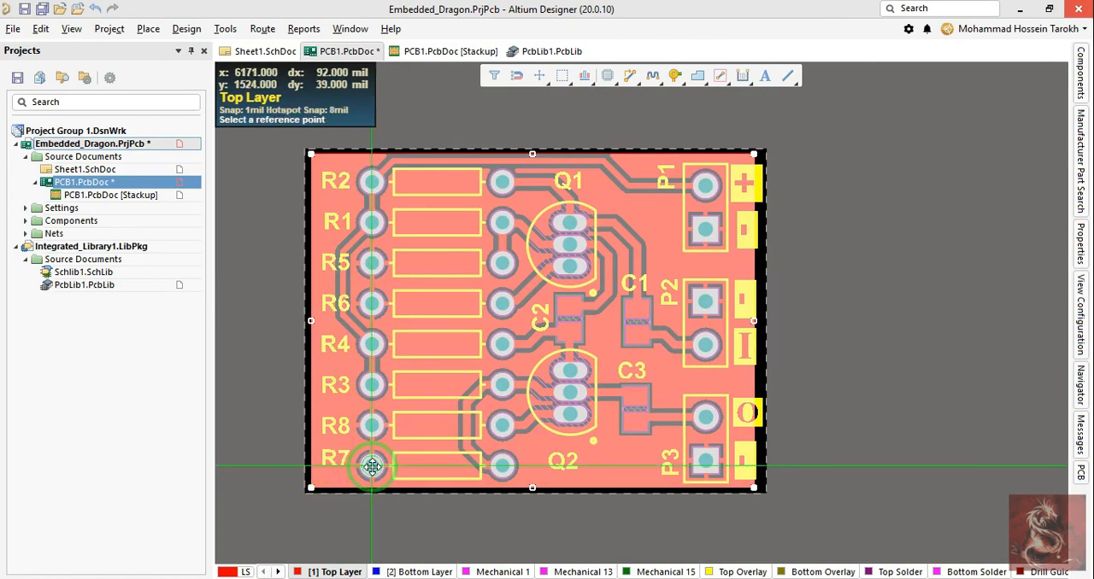
click(372, 466)
click(354, 507)
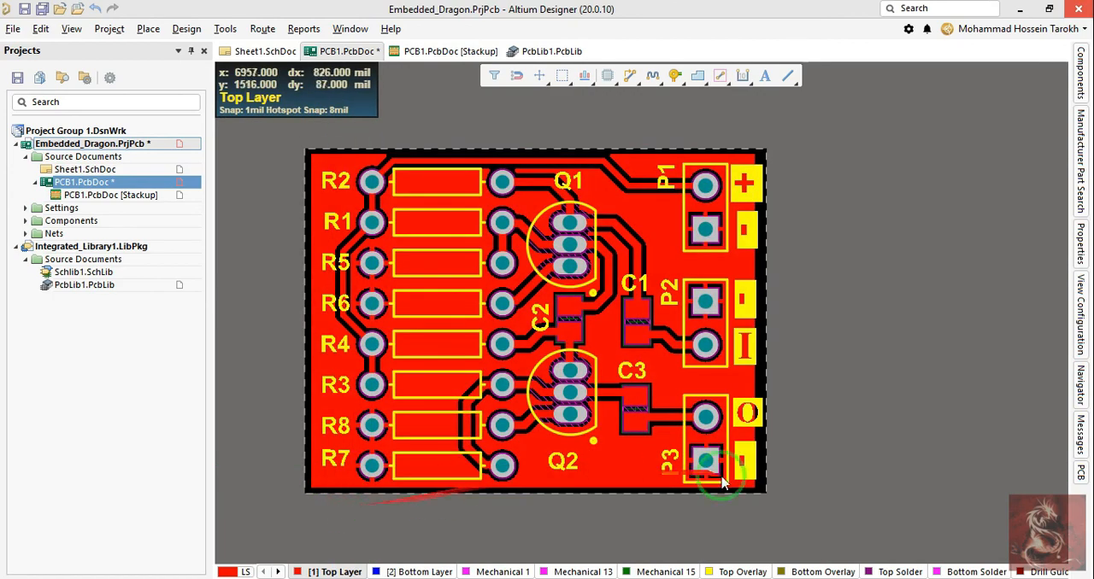
Step: Paste the copied polygon onto R7's pad 1 with Paste Special, keeping the net name
right_click(584, 485)
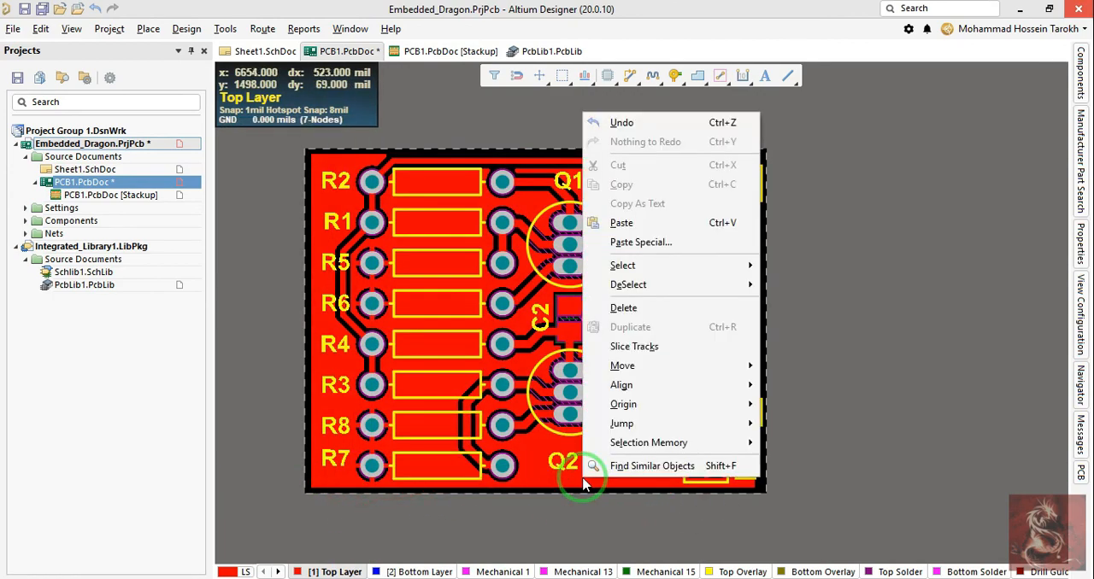
key(a)
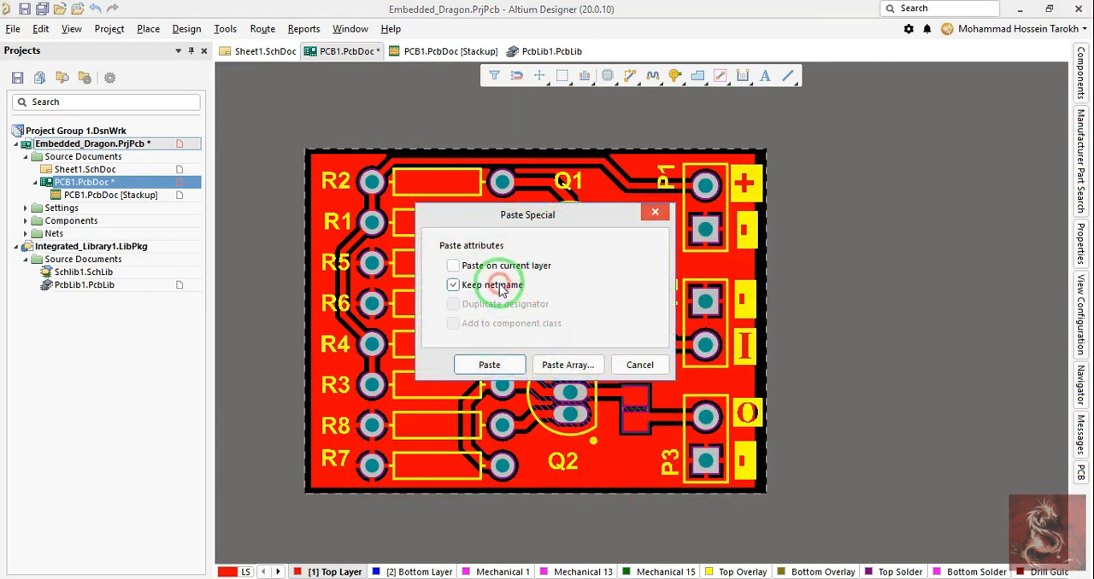
click(510, 365)
ctrl+scroll(359, 480, up, 5)
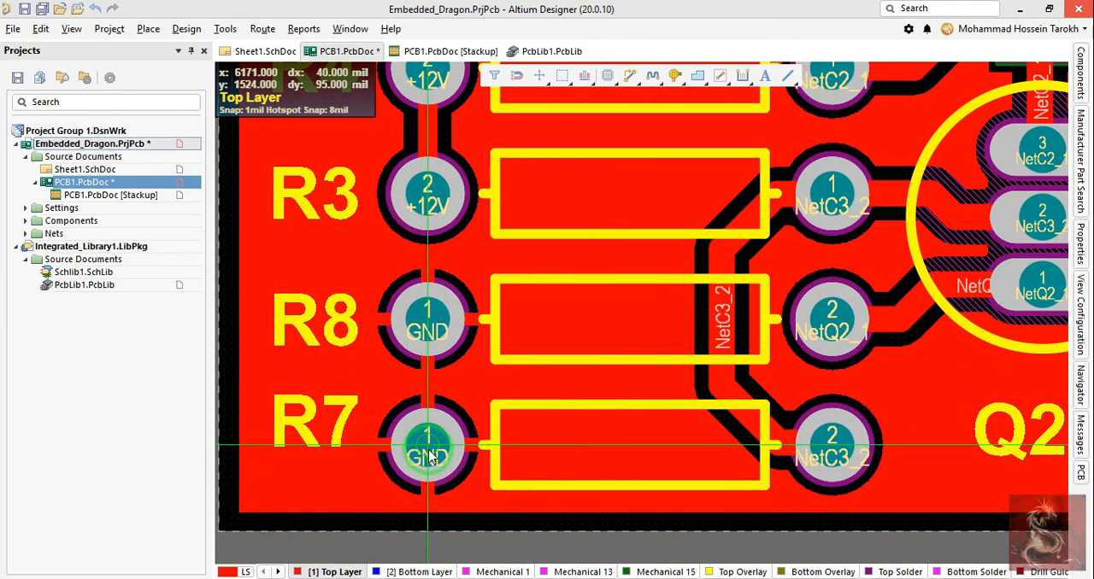
click(431, 458)
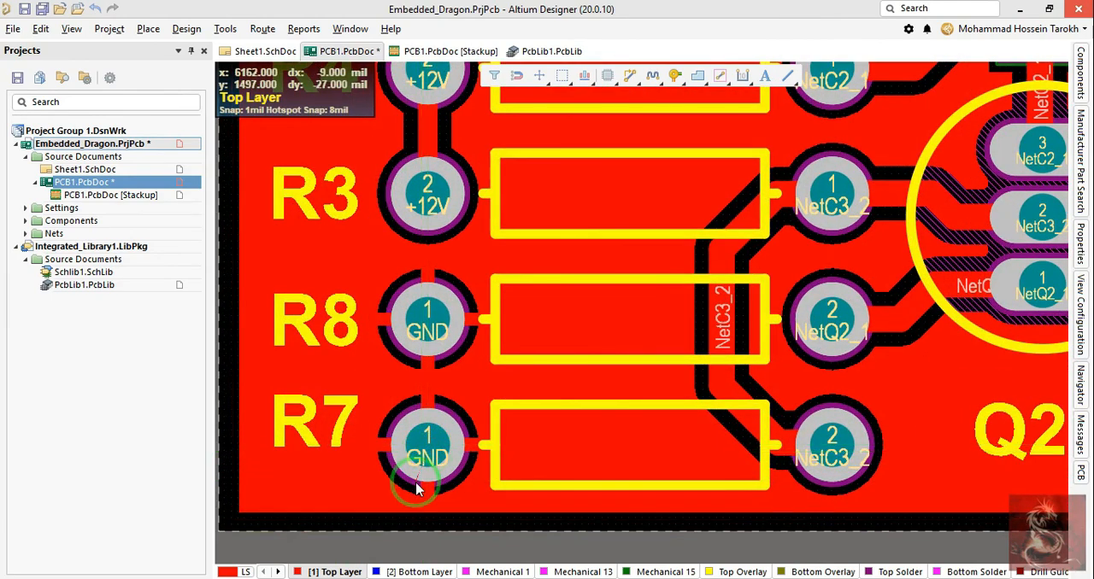
Step: Change the pasted GND polygon's layer to Bottom Layer and apply the new polygon settings
double_click(417, 489)
click(389, 492)
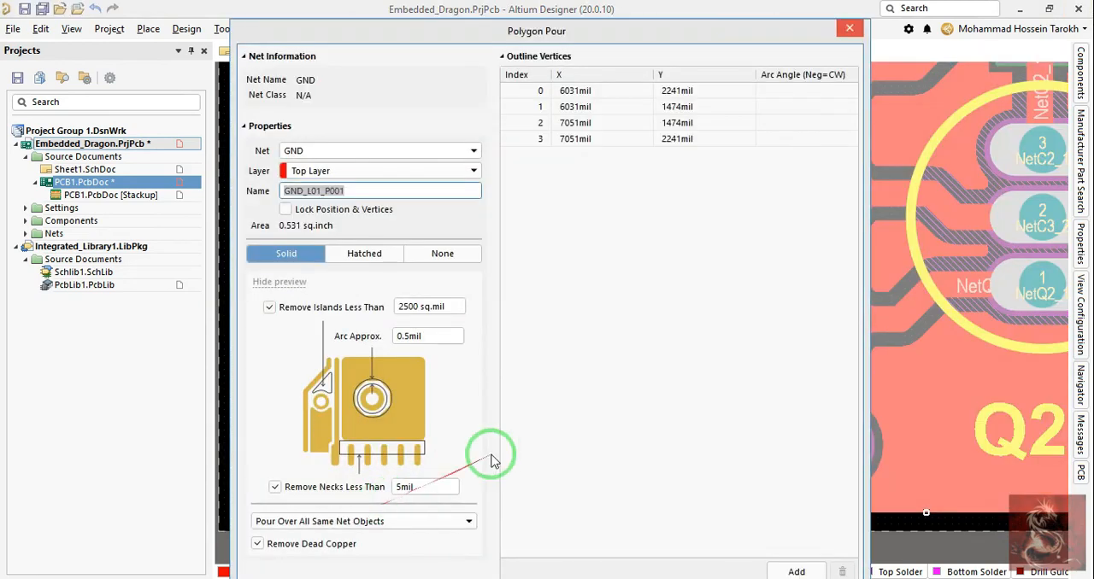
click(380, 172)
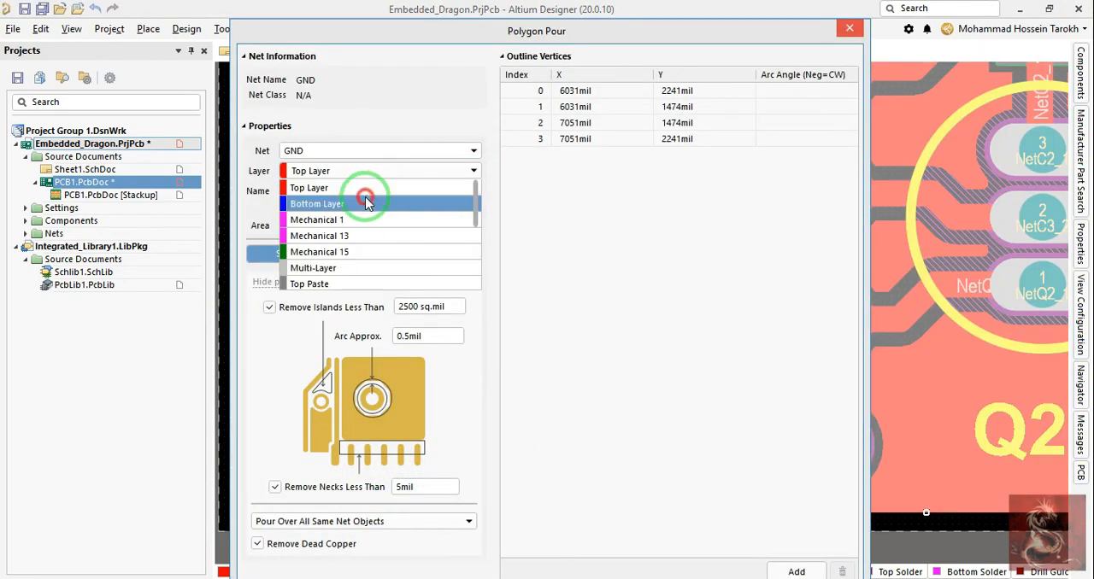
click(366, 204)
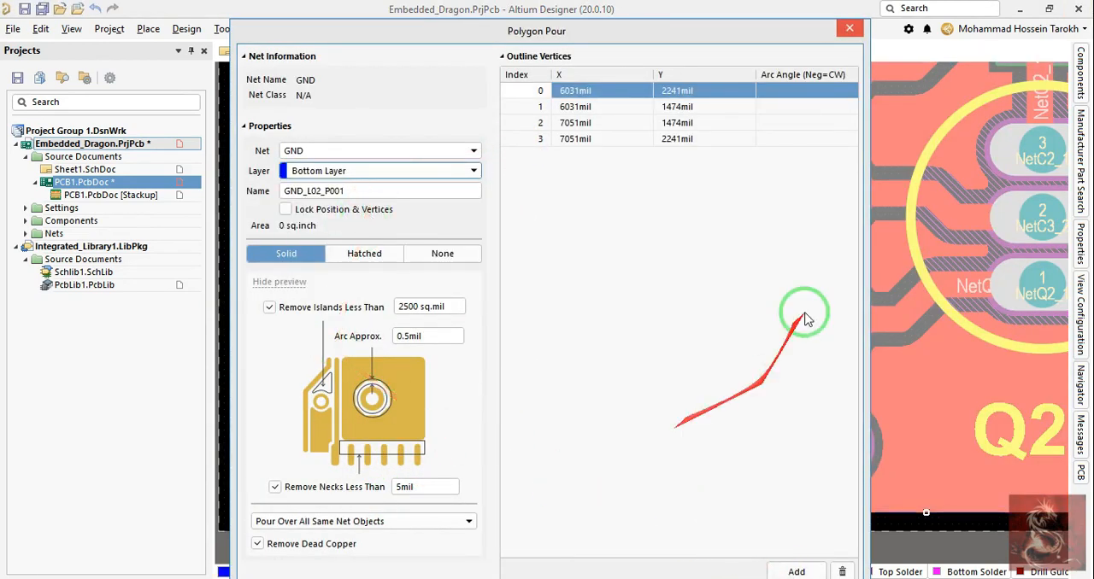
drag(640, 29, 569, 1)
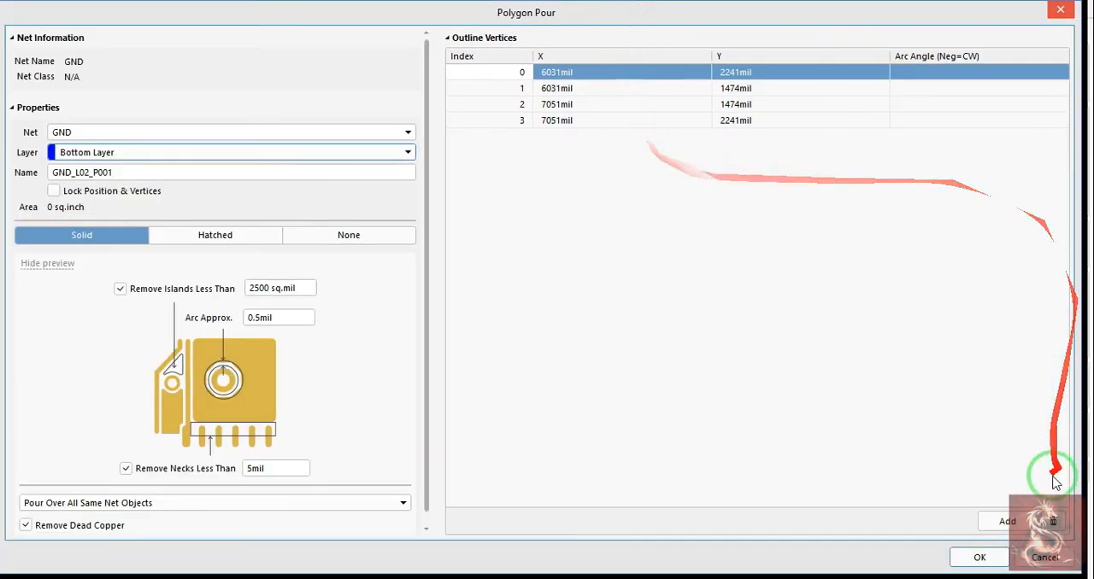
click(979, 557)
ctrl+scroll(693, 500, down, 5)
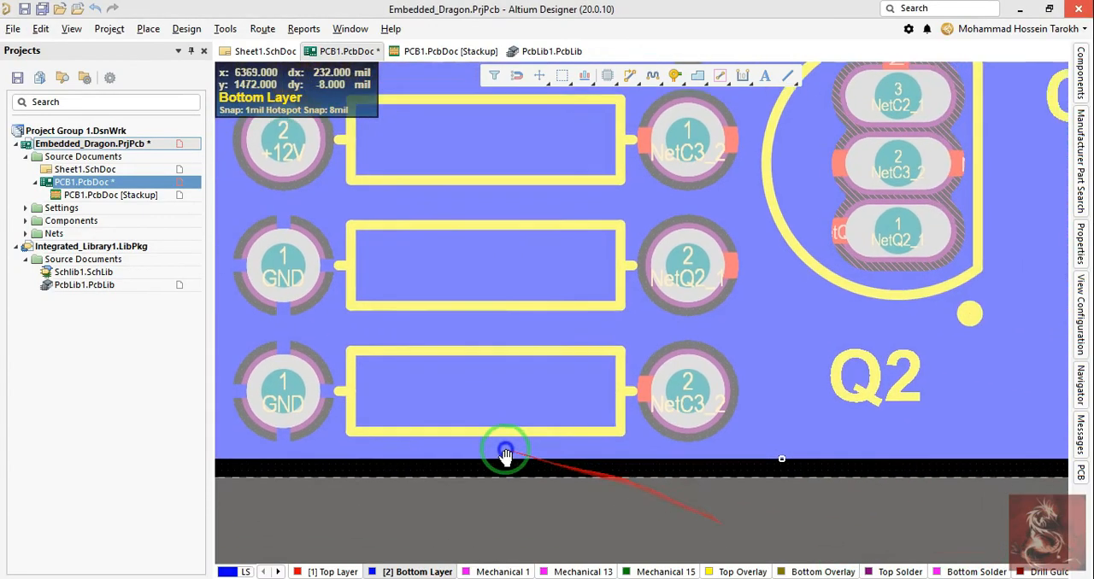
ctrl+scroll(590, 364, down, 2)
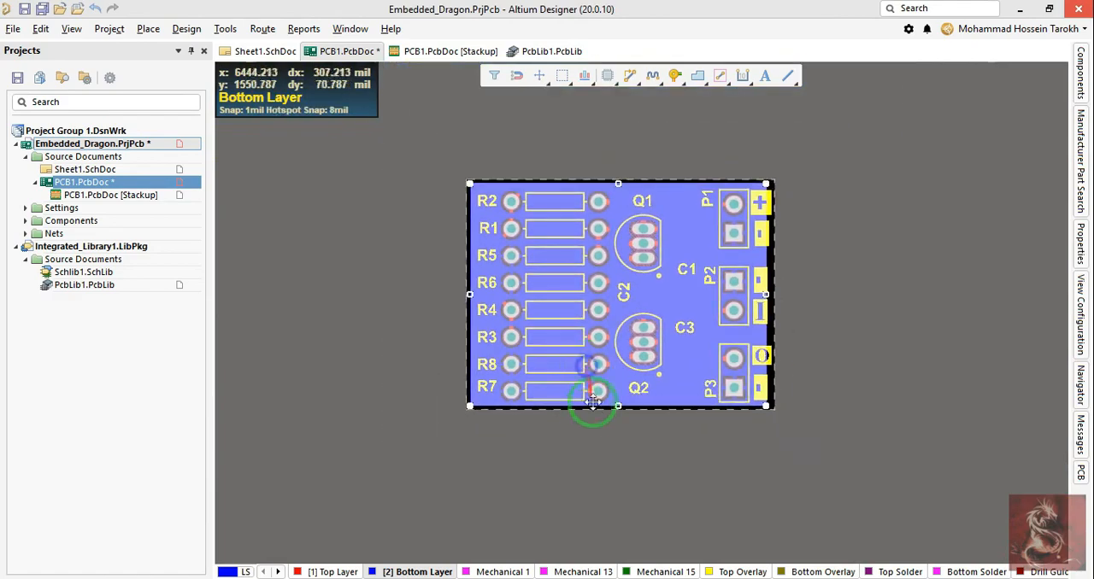
Step: Make the Top Layer active and shift the diagonal NetC1_1 track between Q1 and C1 inward toward the NetC2_2 track
click(329, 572)
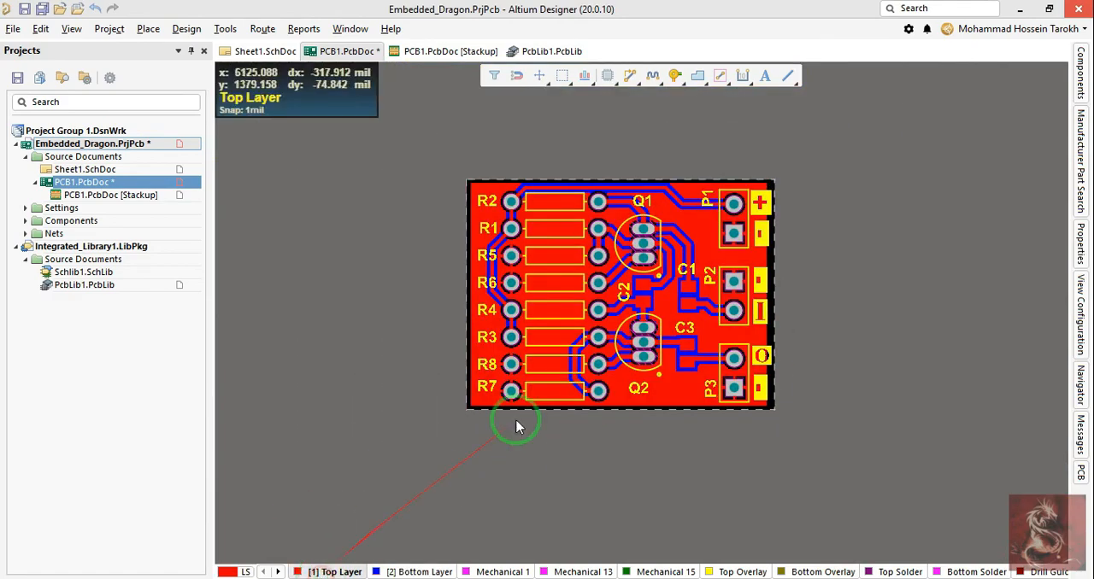
ctrl+scroll(663, 323, up, 4)
ctrl+scroll(663, 323, down, 3)
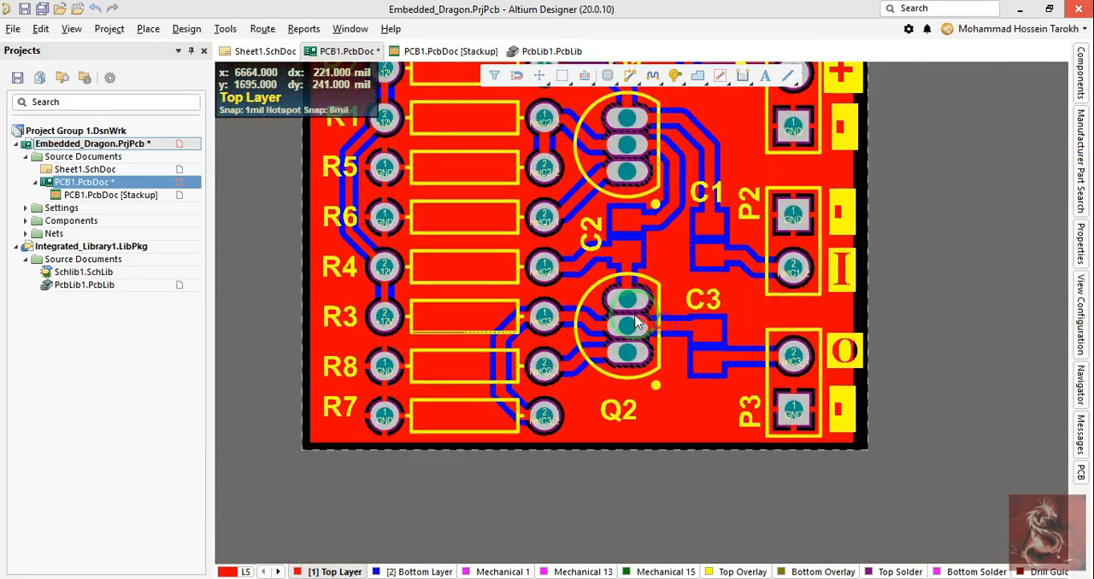
ctrl+scroll(710, 196, up, 3)
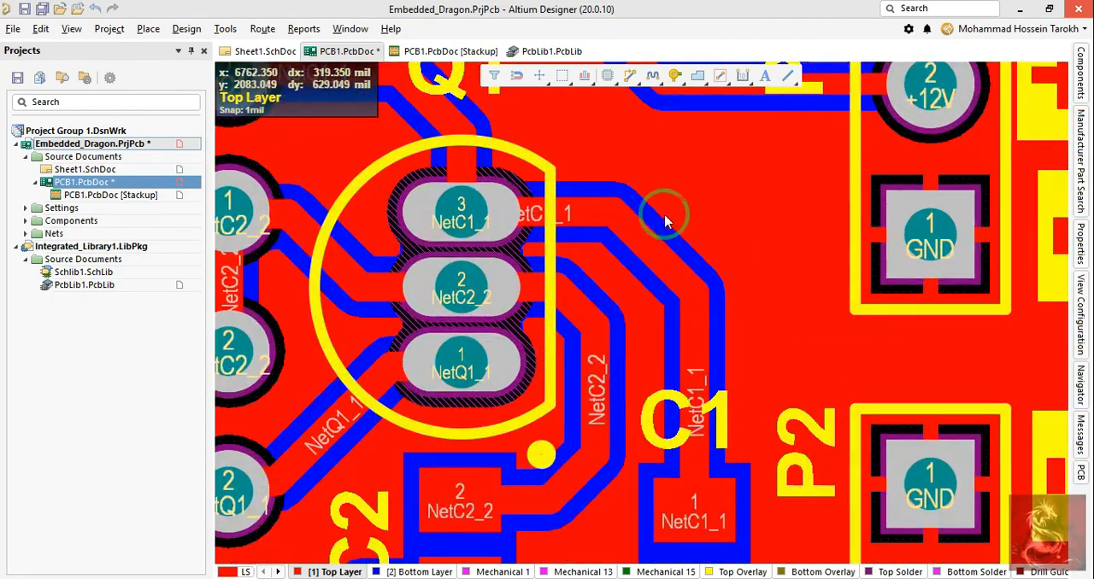
scroll(650, 247, down, 1)
click(637, 233)
drag(637, 229, 632, 219)
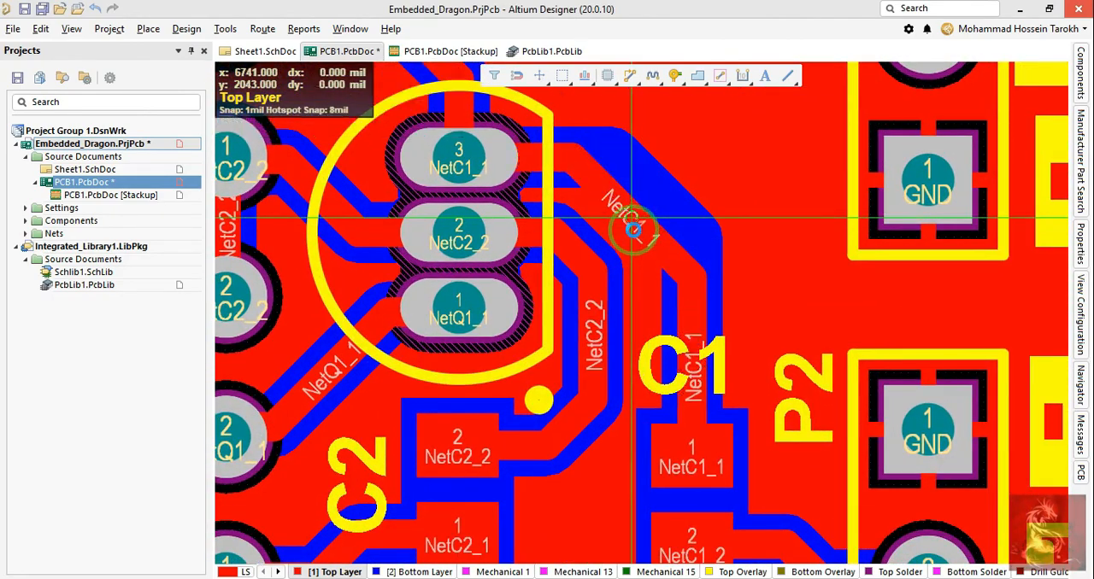
ctrl+scroll(601, 360, down, 3)
ctrl+scroll(565, 394, up, 2)
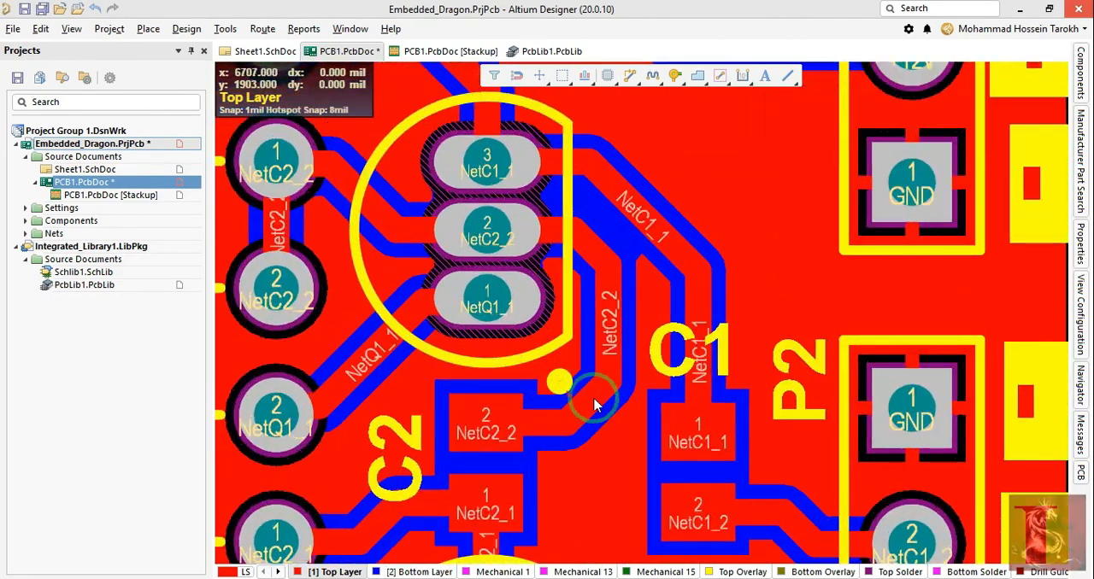
Step: Shift the diagonal NetC2_2 track beside C2 up toward Q1 and move its vertical segment inward, closer to Q1's outline
mouse_move(594, 404)
mouse_down()
mouse_move(556, 383)
mouse_move(556, 393)
mouse_up()
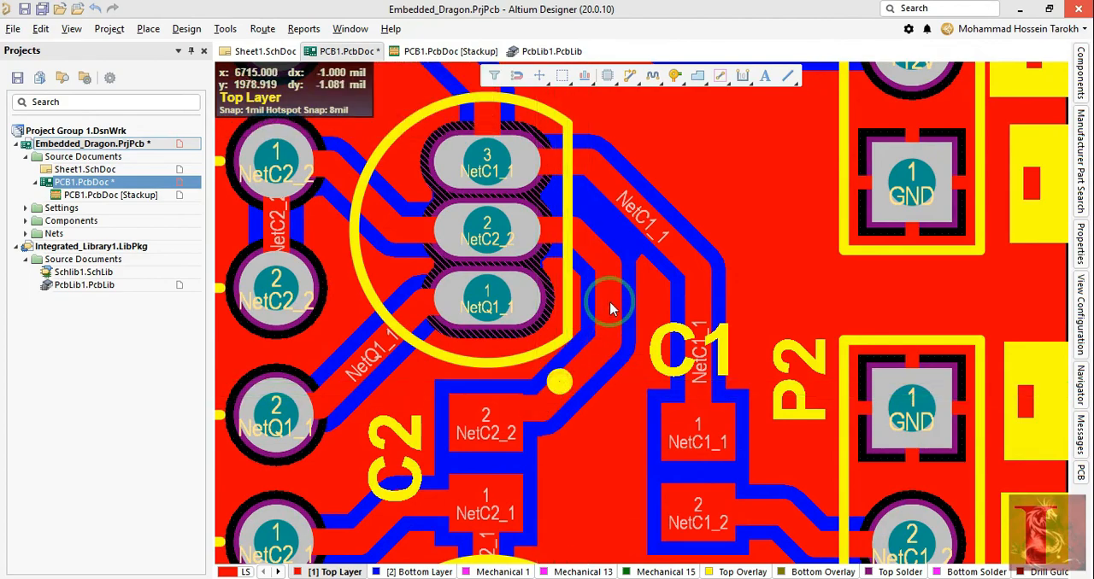
drag(609, 302, 589, 307)
ctrl+scroll(589, 308, down, 4)
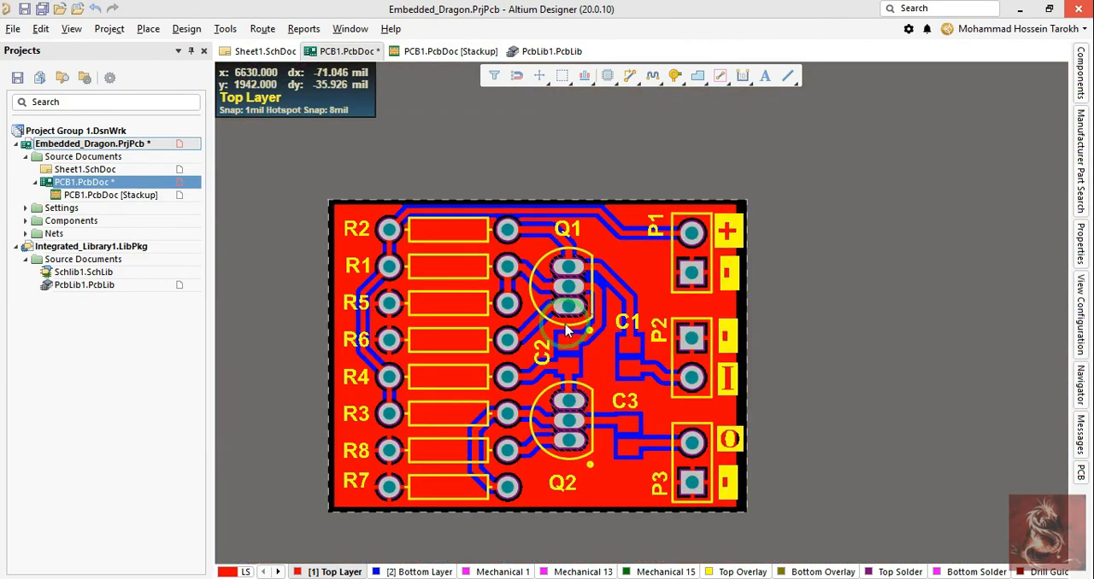
Step: Inspect the routed tracks and their clearances across the Top Layer, and view the GND pour on the Bottom Layer
ctrl+scroll(641, 201, up, 3)
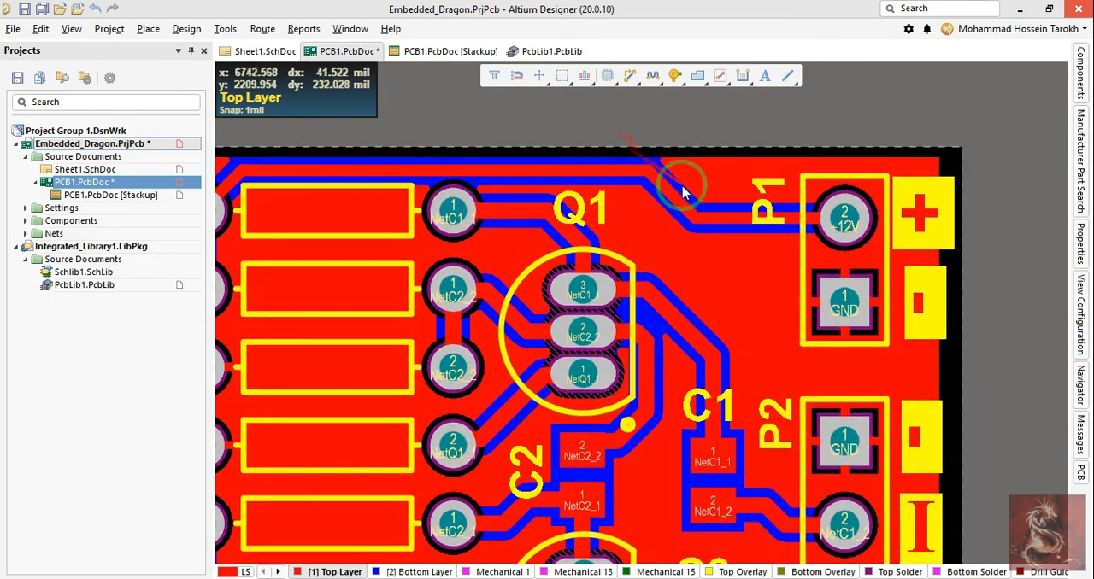
ctrl+scroll(667, 237, down, 3)
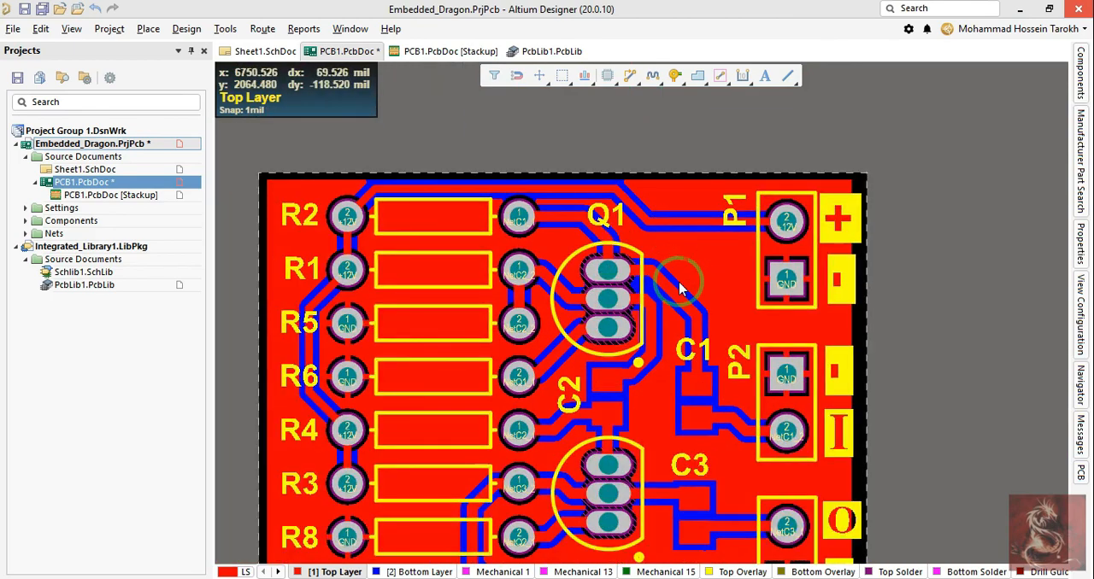
ctrl+scroll(675, 289, up, 2)
right_drag(675, 289, 679, 340)
ctrl+scroll(341, 352, up, 4)
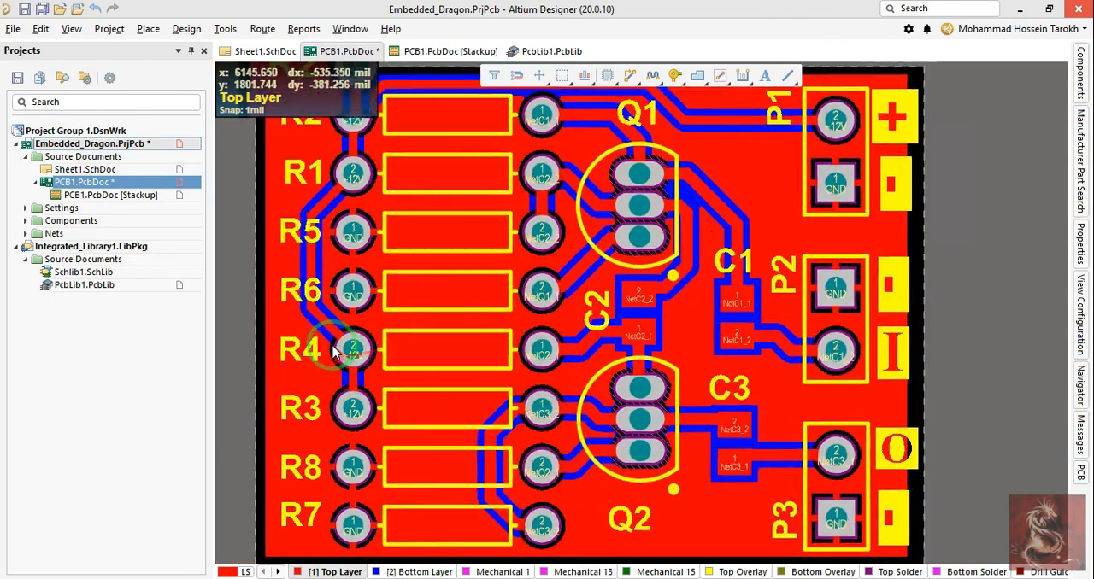
drag(317, 313, 317, 312)
ctrl+scroll(316, 313, down, 5)
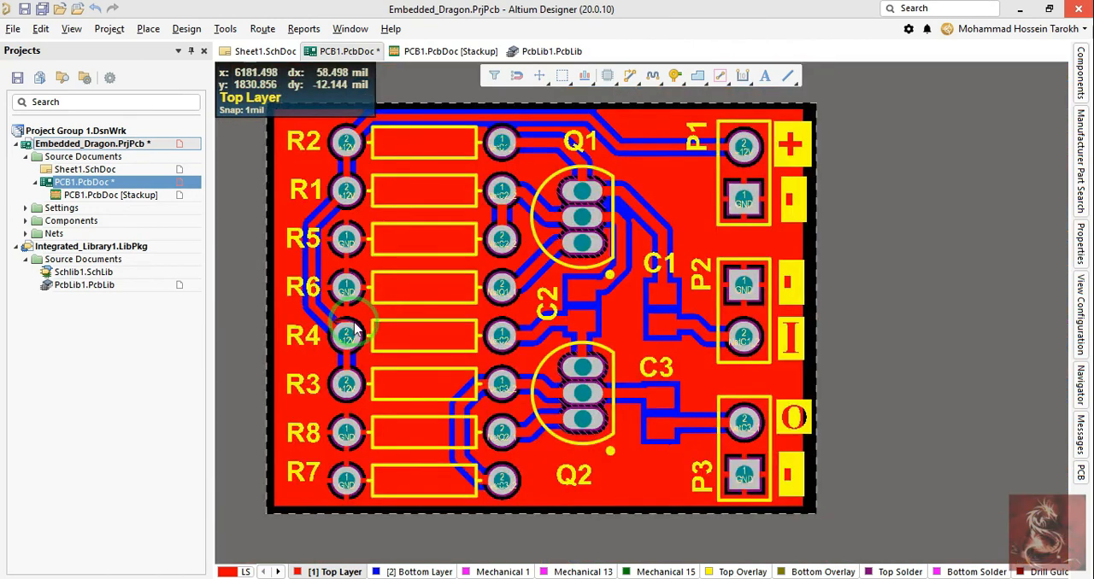
click(397, 572)
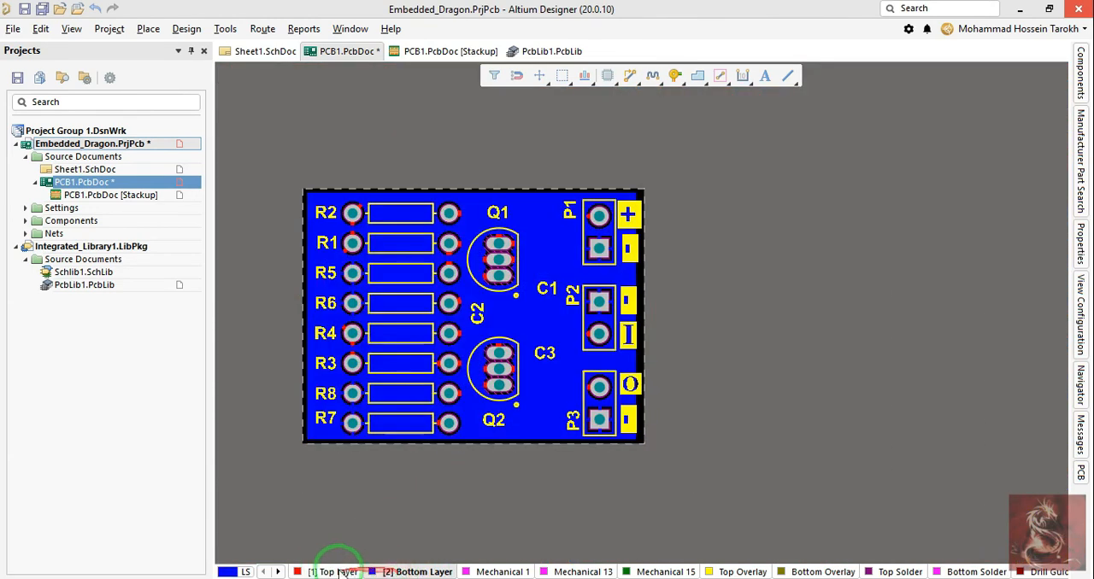
Step: Delete the GND polygon on the Top Layer to expose the bare tracks, and undo the deletion
click(335, 571)
click(517, 419)
key(Delete)
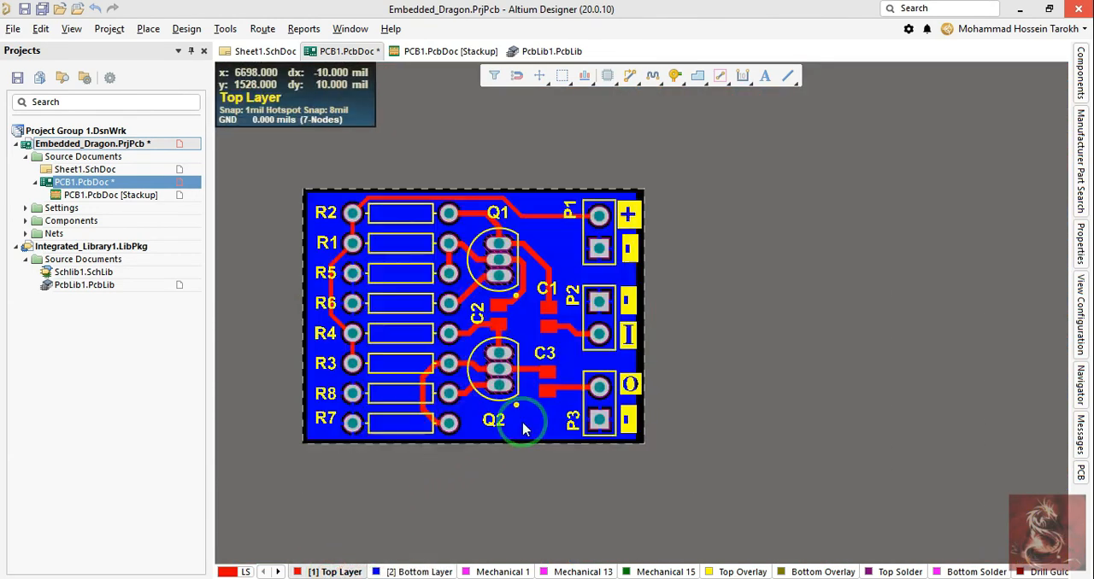
ctrl+scroll(506, 392, up, 3)
key(ctrl+z)
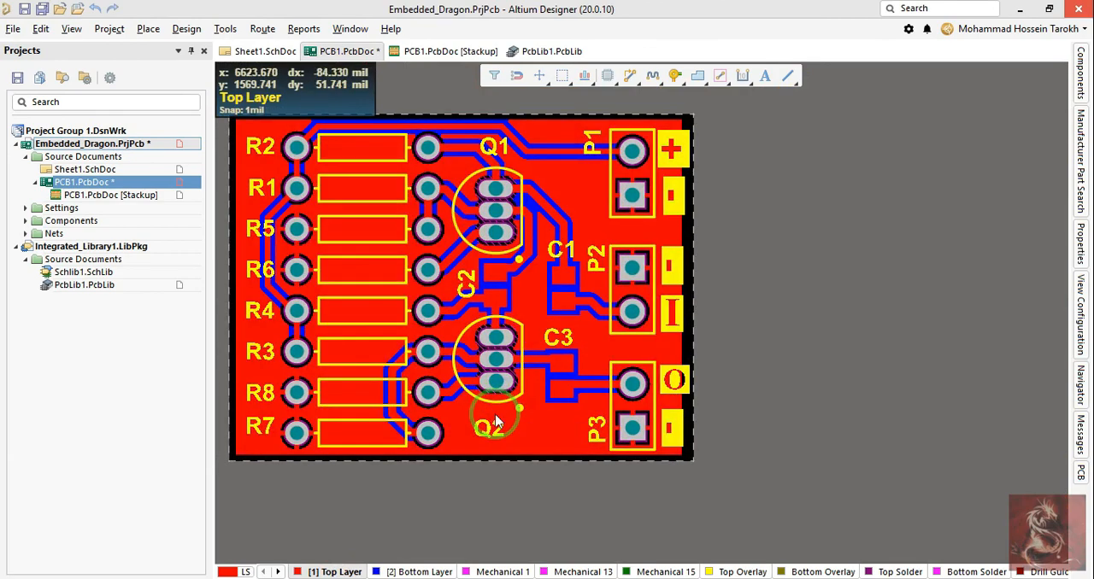
Step: View the finished board in 3D and return to the 2D layout
right_drag(432, 325, 457, 334)
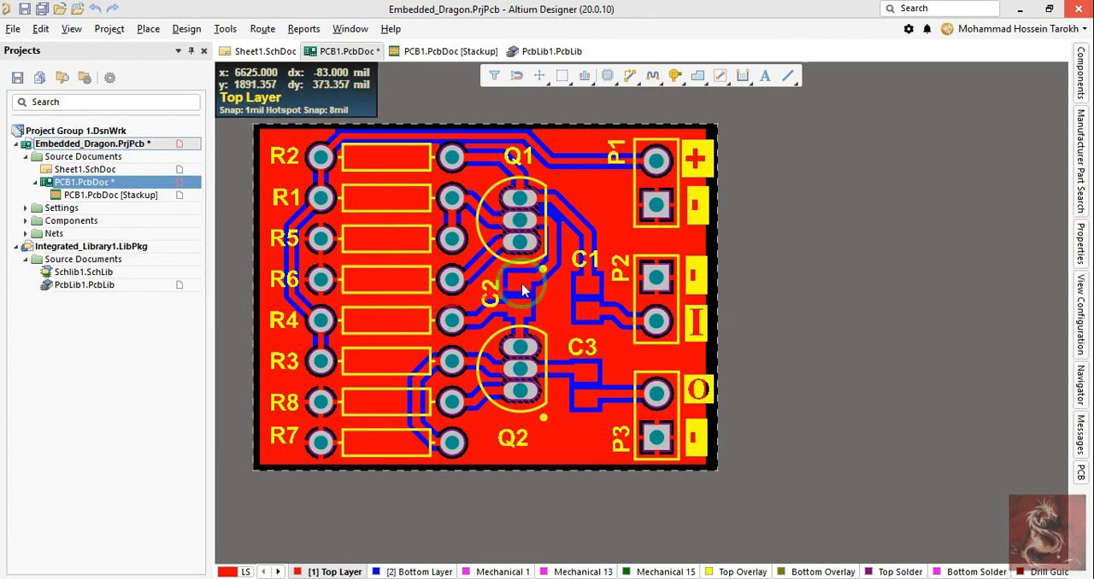
key(3)
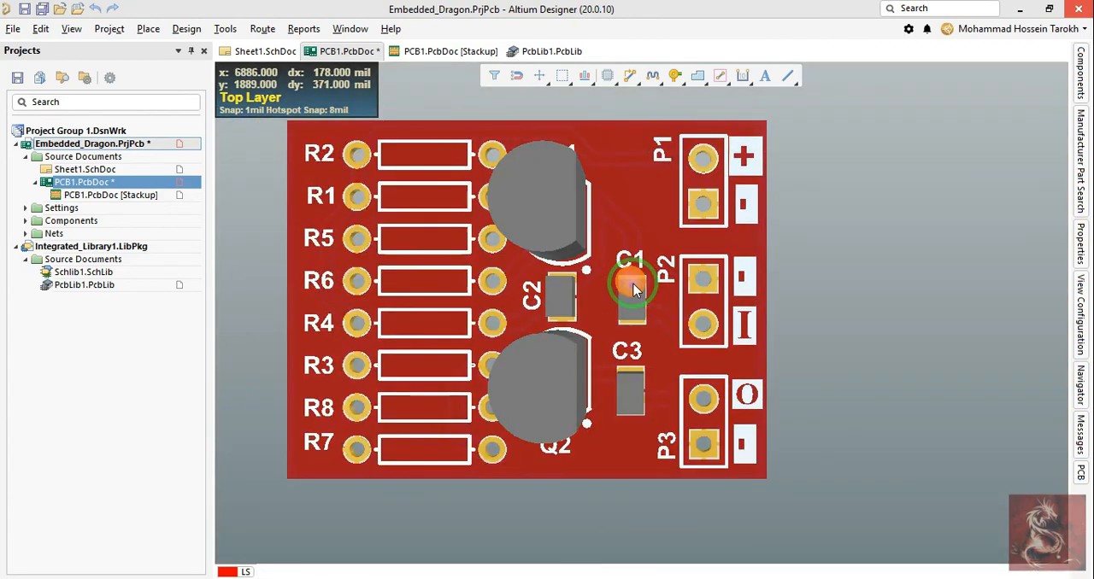
key(2)
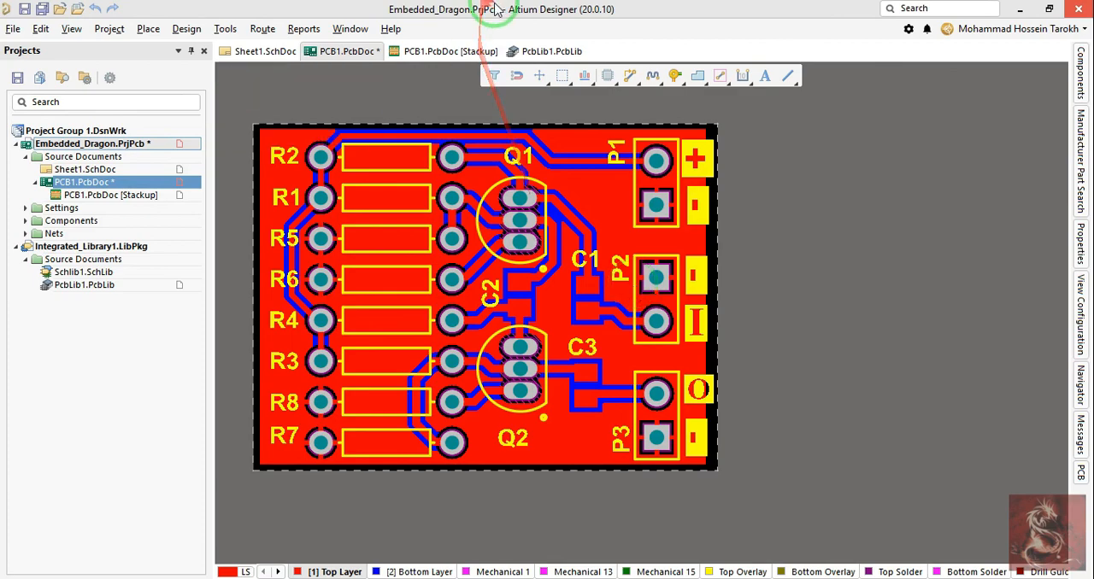
click(306, 31)
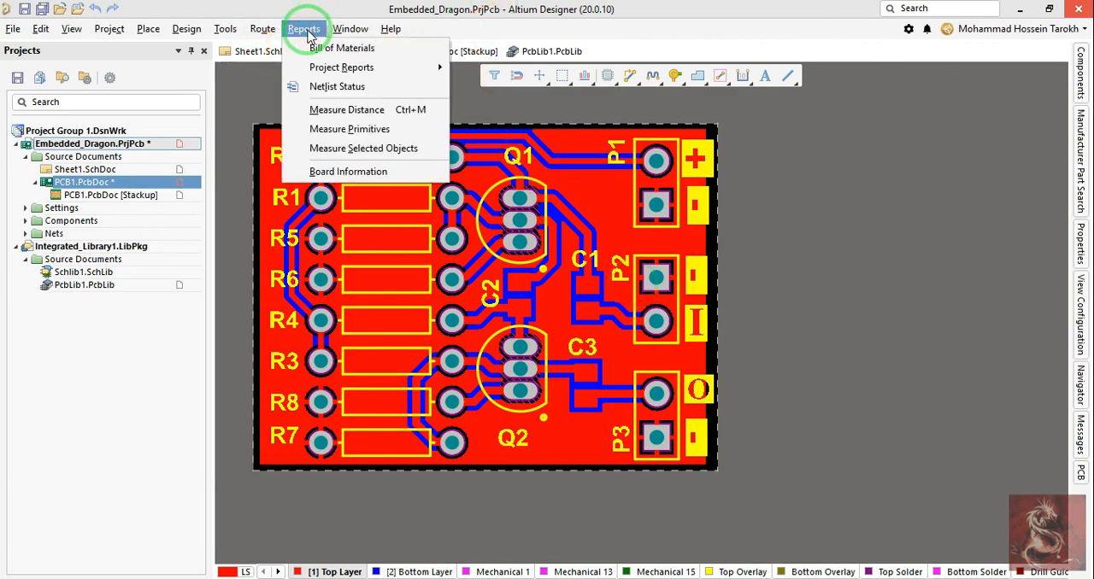
click(322, 52)
right_drag(865, 279, 902, 292)
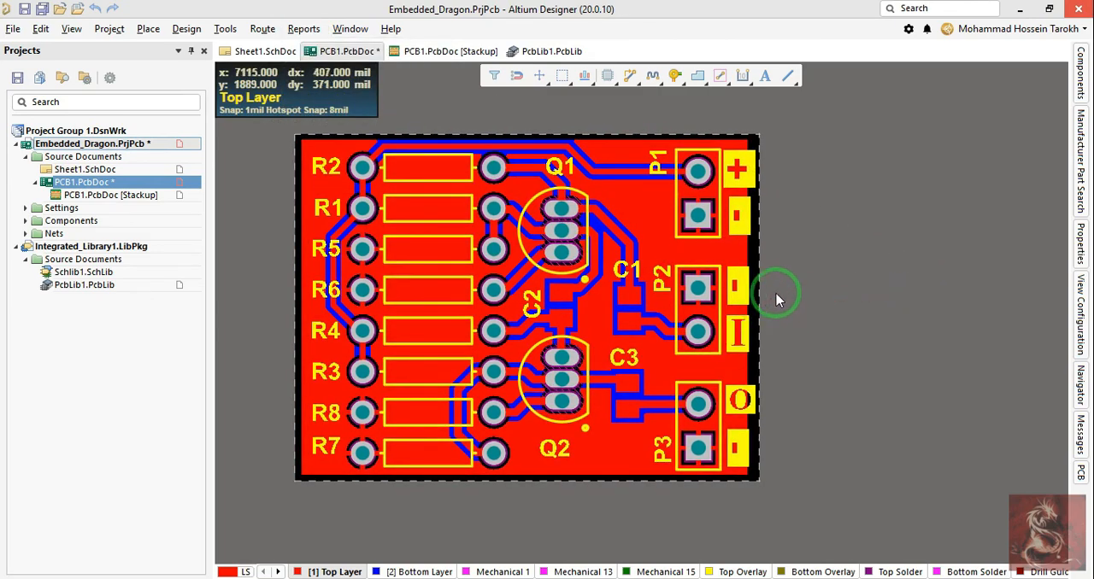